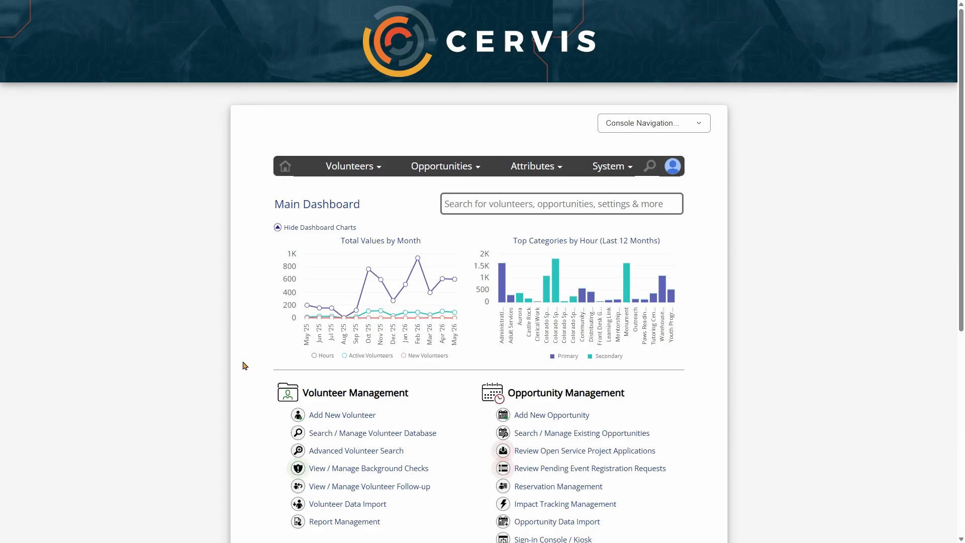
Step: Open Checklist Item Inventory Management from the dashboard and look over the new item form and existing inventory
{"action": "scroll", "coordinate": [250, 369], "scroll_direction": "down", "scroll_amount": 5}
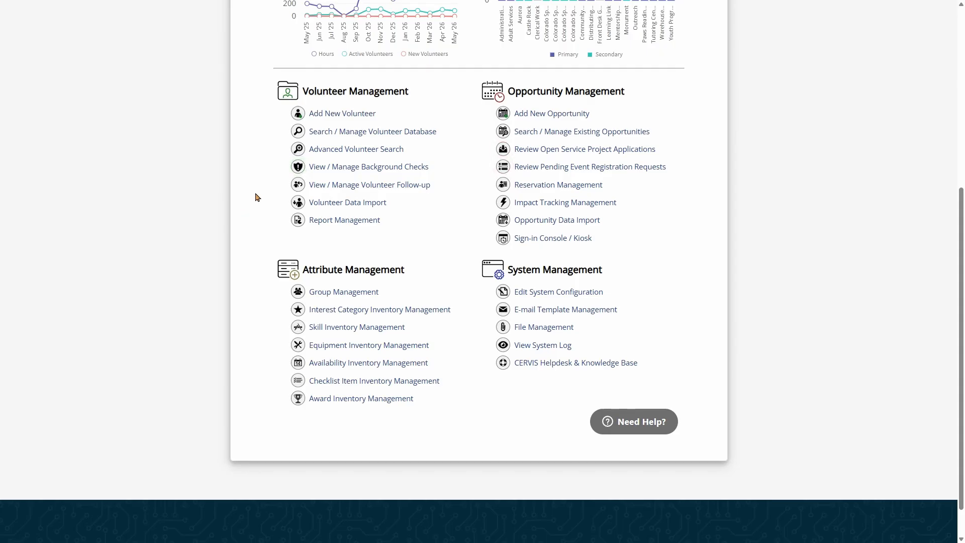
{"action": "scroll", "coordinate": [258, 199], "scroll_direction": "up", "scroll_amount": 2}
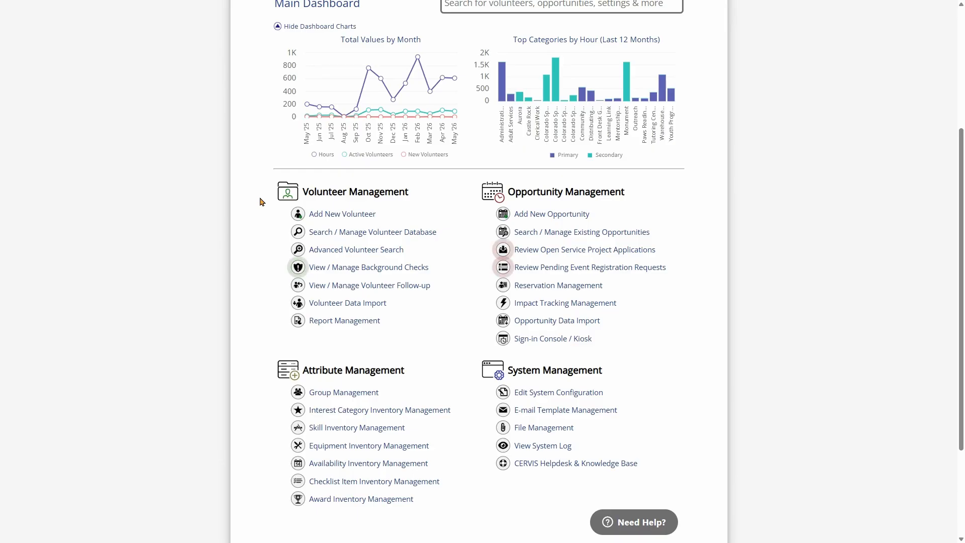
{"action": "scroll", "coordinate": [260, 201], "scroll_direction": "down", "scroll_amount": 3}
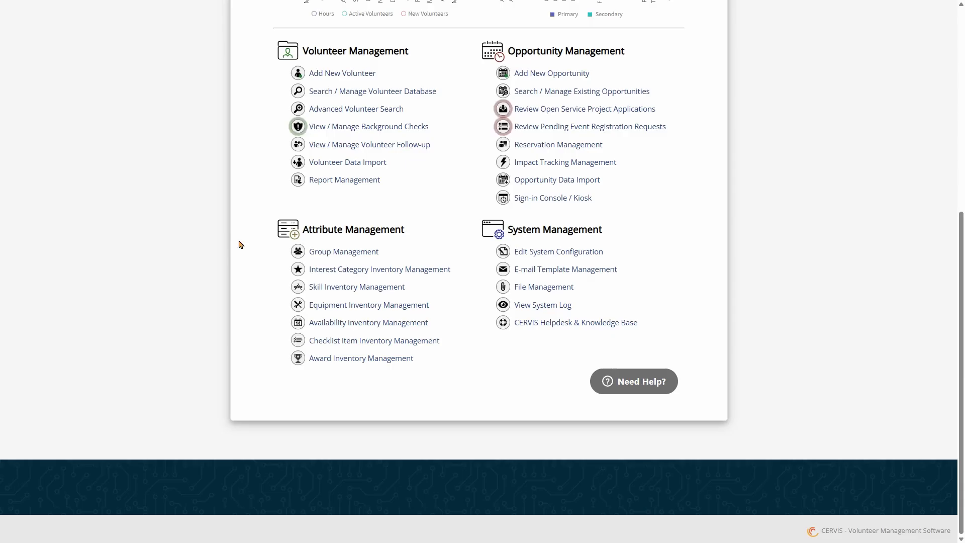
{"action": "left_click", "coordinate": [349, 341]}
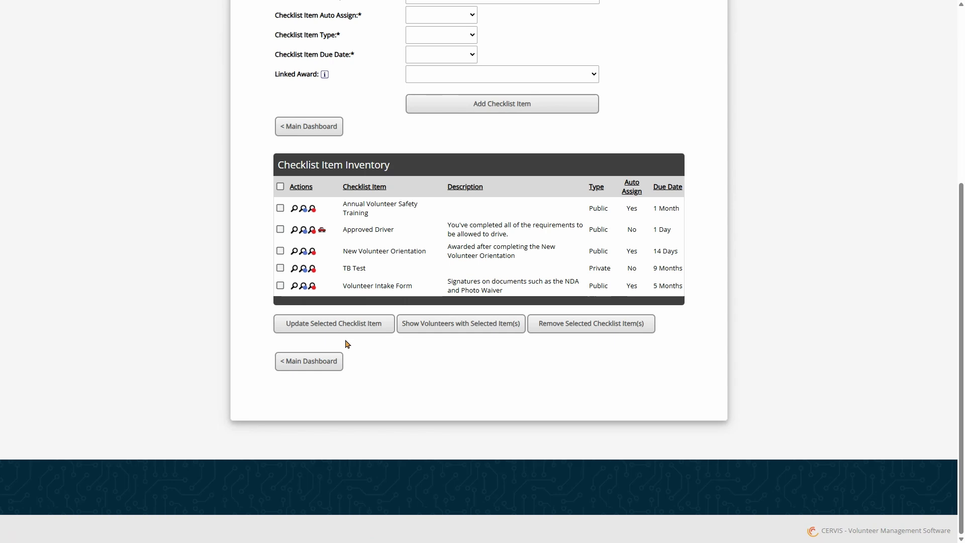
{"action": "scroll", "coordinate": [362, 343], "scroll_direction": "up", "scroll_amount": 2}
{"action": "scroll", "coordinate": [365, 344], "scroll_direction": "up", "scroll_amount": 2}
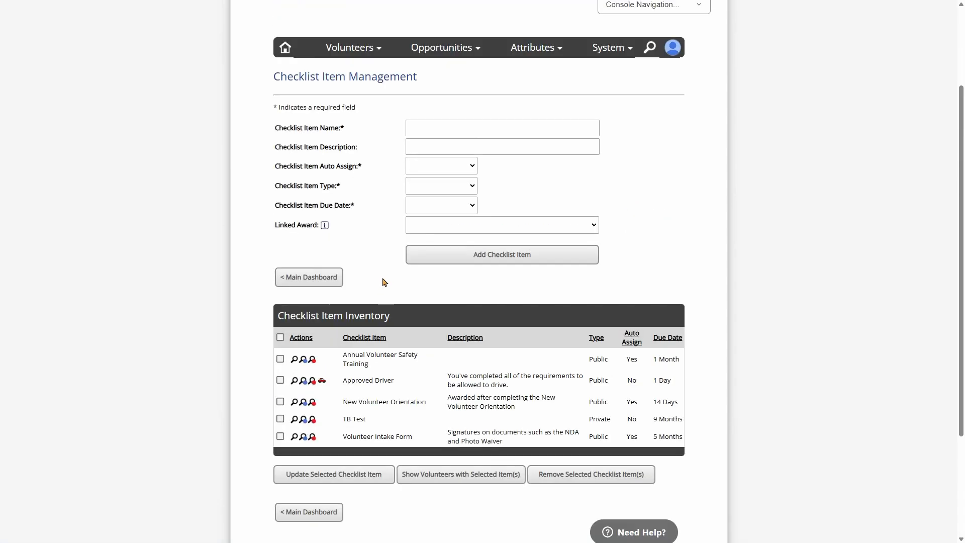
{"action": "scroll", "coordinate": [385, 278], "scroll_direction": "down", "scroll_amount": 1}
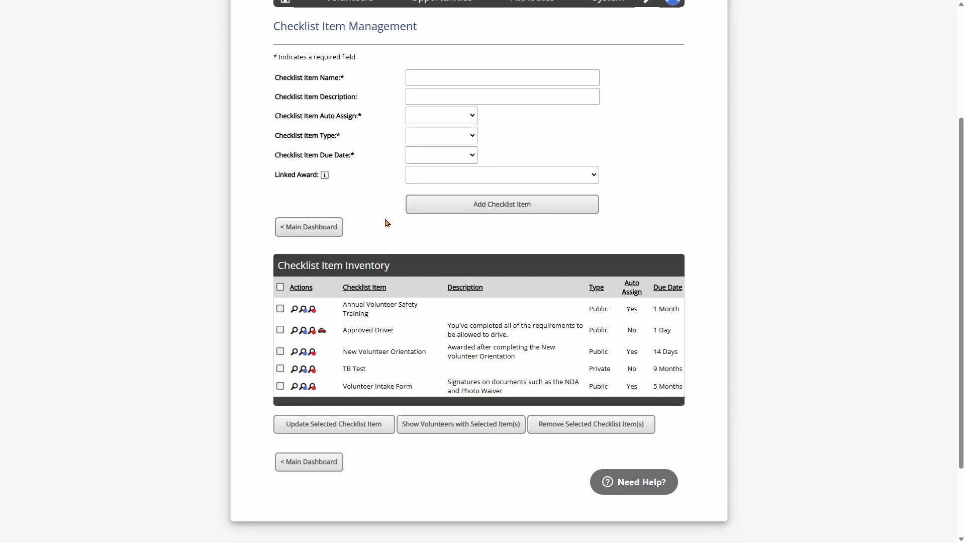
{"action": "scroll", "coordinate": [387, 223], "scroll_direction": "down", "scroll_amount": 2}
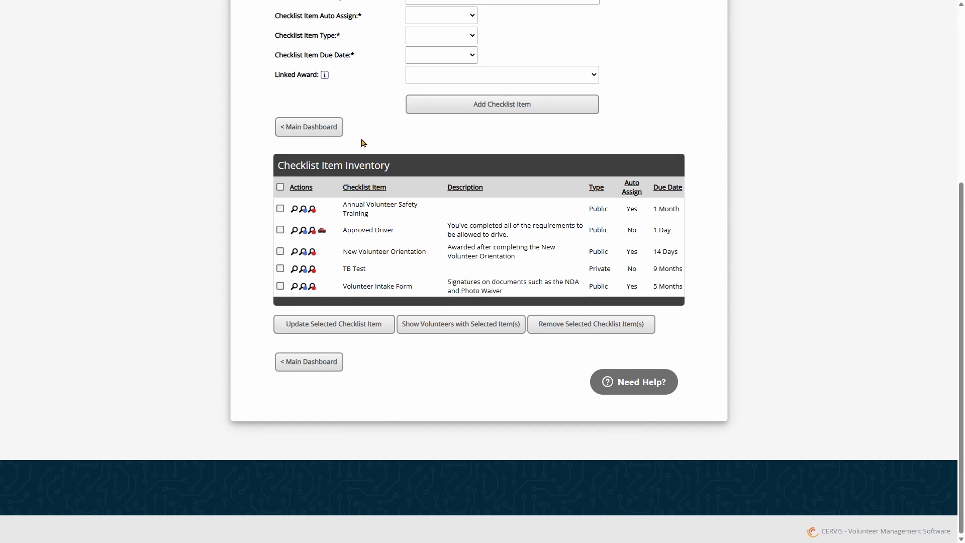
{"action": "scroll", "coordinate": [374, 192], "scroll_direction": "up", "scroll_amount": 2}
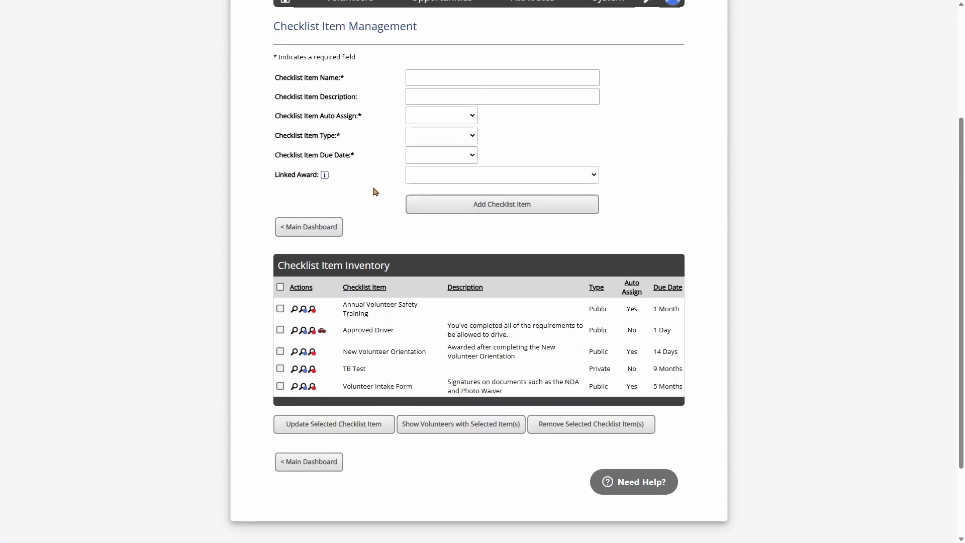
{"action": "scroll", "coordinate": [378, 197], "scroll_direction": "up", "scroll_amount": 3}
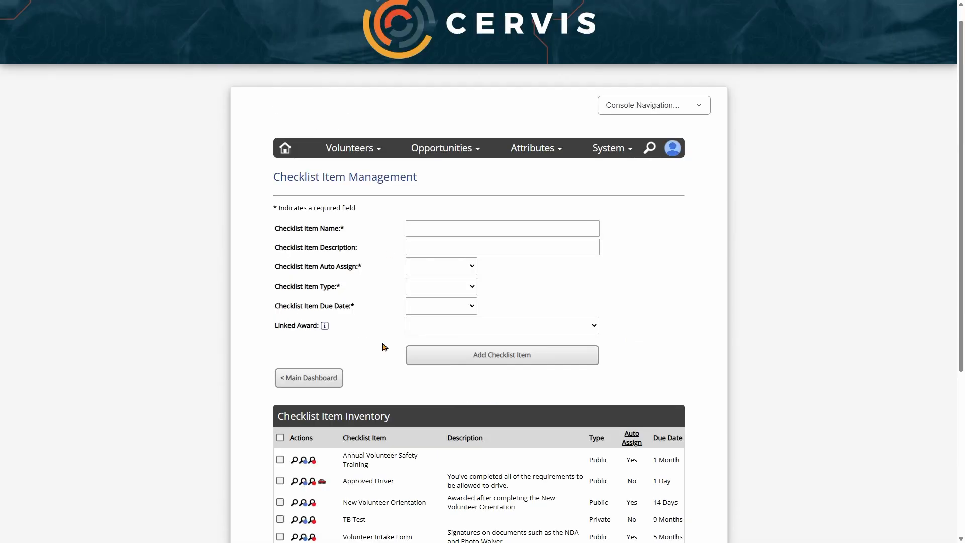
Step: Return to the main dashboard and reopen Checklist Item Inventory Management
{"action": "left_click", "coordinate": [290, 152]}
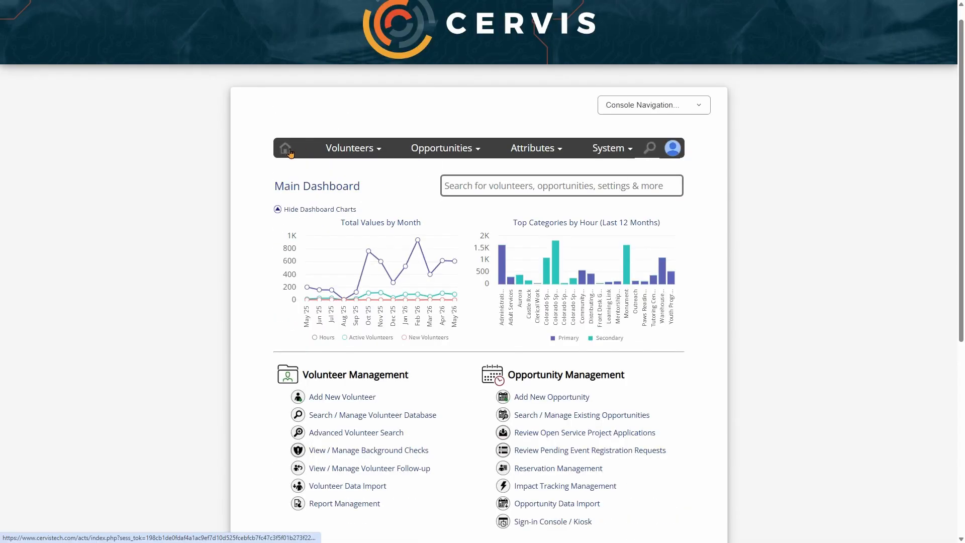
{"action": "scroll", "coordinate": [277, 201], "scroll_direction": "down", "scroll_amount": 4}
{"action": "scroll", "coordinate": [261, 196], "scroll_direction": "down", "scroll_amount": 2}
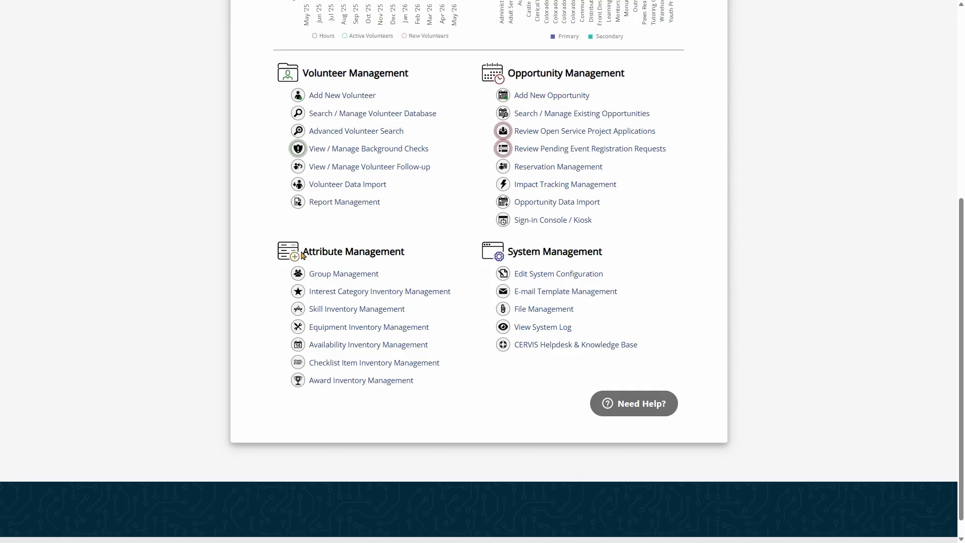
{"action": "scroll", "coordinate": [402, 256], "scroll_direction": "down", "scroll_amount": 1}
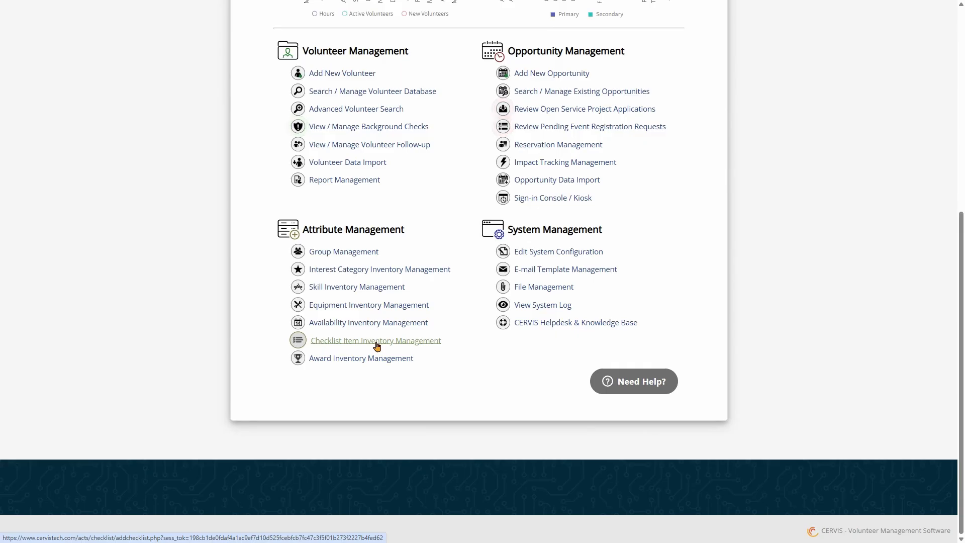
{"action": "left_click", "coordinate": [377, 341]}
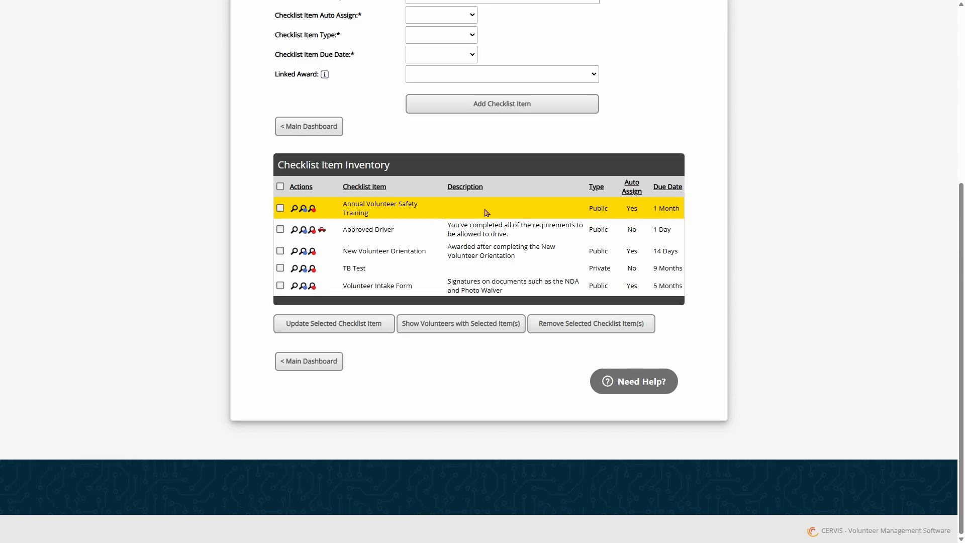
Step: Name the new checklist item "Certification" and enter the description "Where this completed"
{"action": "mouse_move", "coordinate": [323, 233]}
{"action": "scroll", "coordinate": [405, 216], "scroll_direction": "up", "scroll_amount": 1}
{"action": "scroll", "coordinate": [372, 182], "scroll_direction": "up", "scroll_amount": 2}
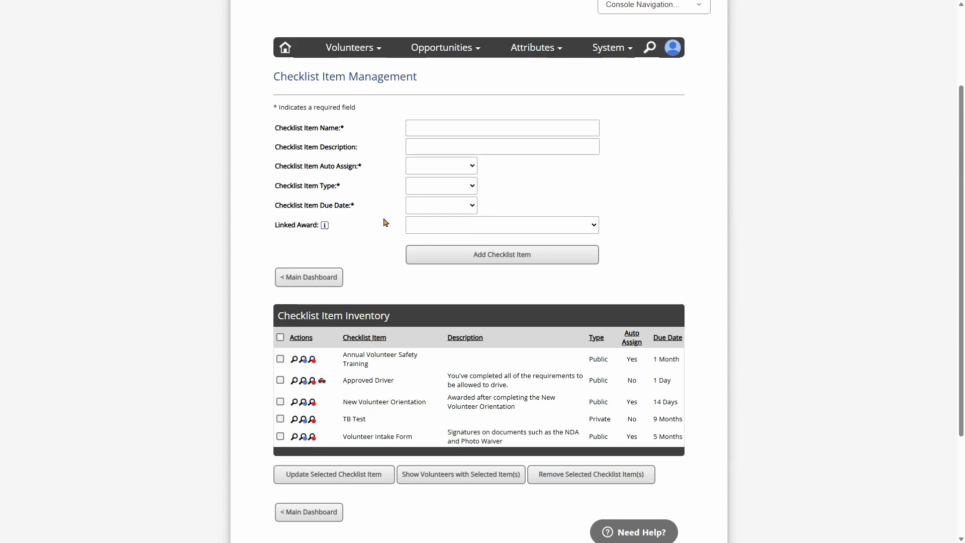
{"action": "left_click", "coordinate": [409, 128]}
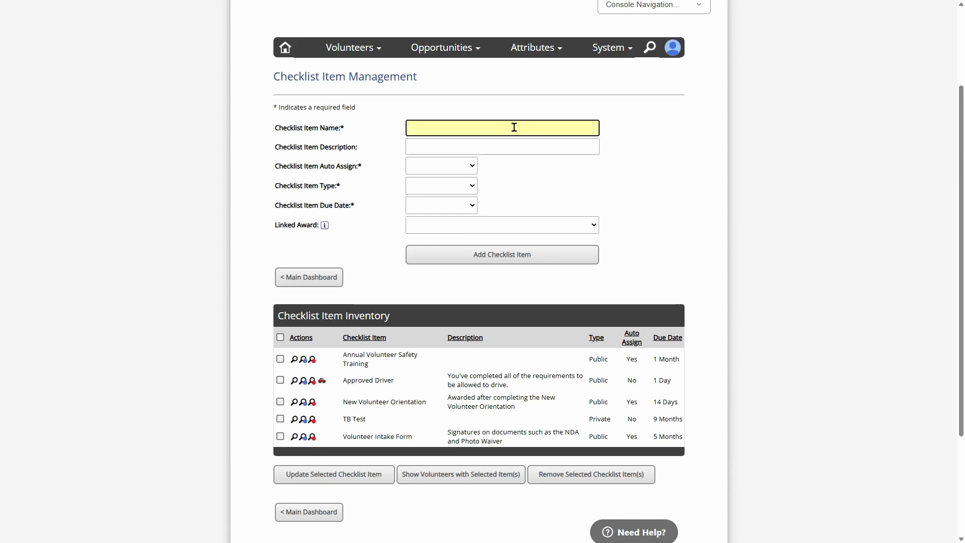
{"action": "type", "text": "Certification"}
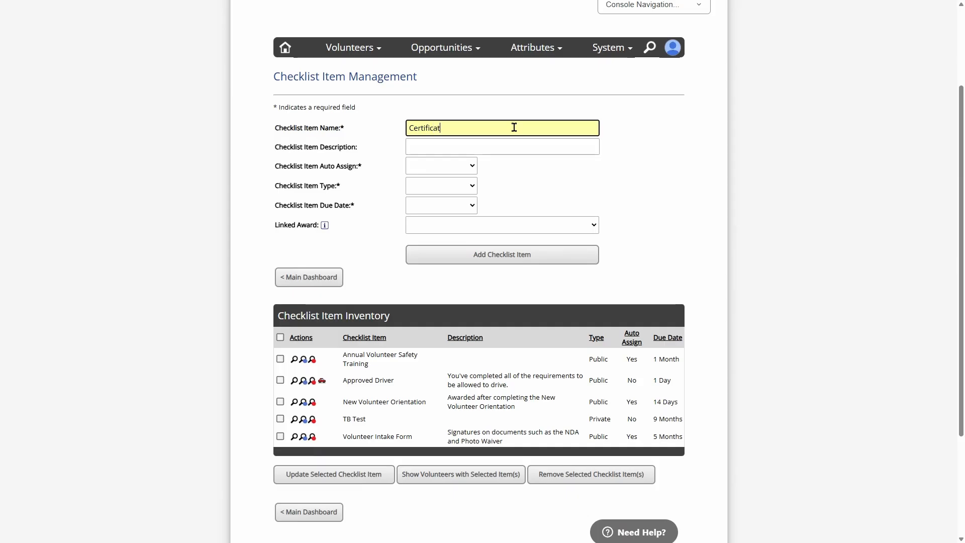
{"action": "left_click", "coordinate": [473, 147]}
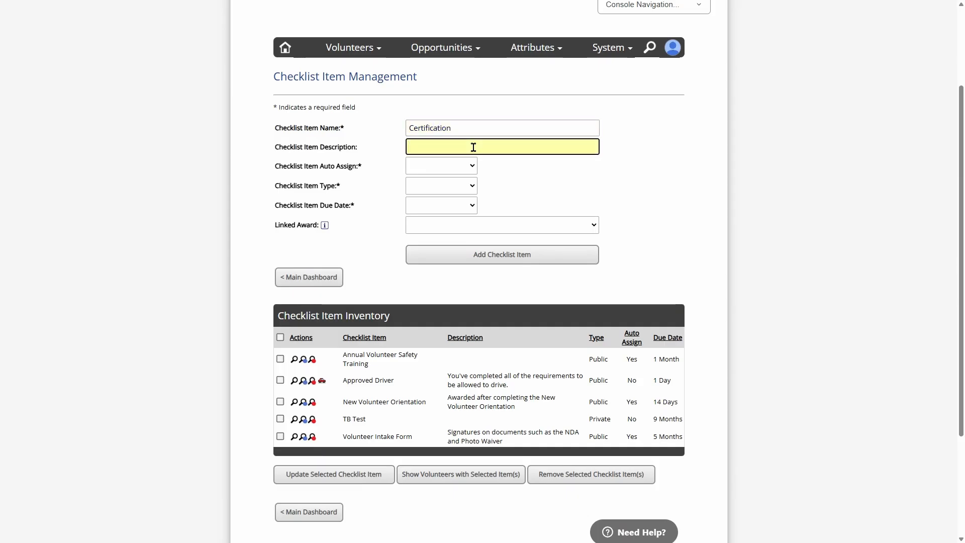
{"action": "type", "text": "Where this completed"}
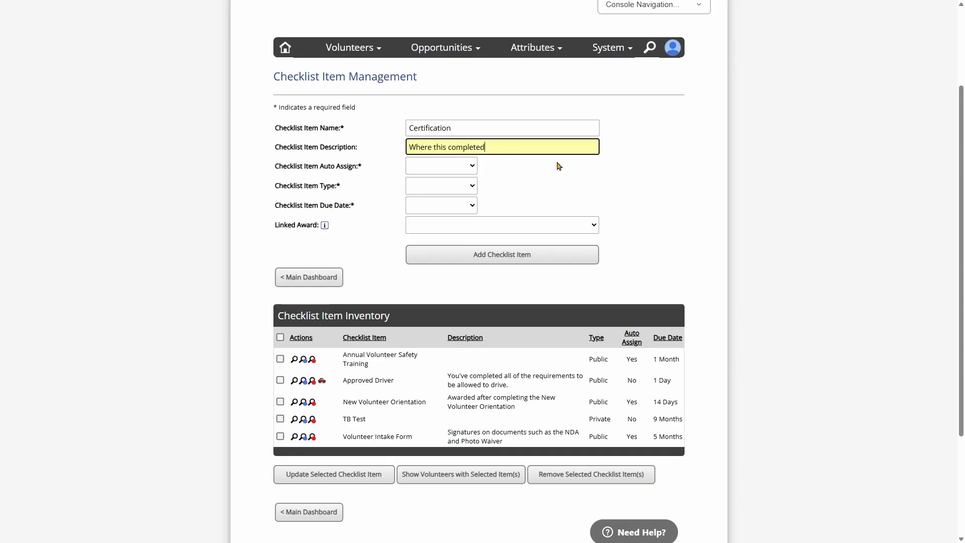
{"action": "left_click_drag", "start_coordinate": [353, 126], "coordinate": [321, 147]}
{"action": "left_click", "coordinate": [379, 152]}
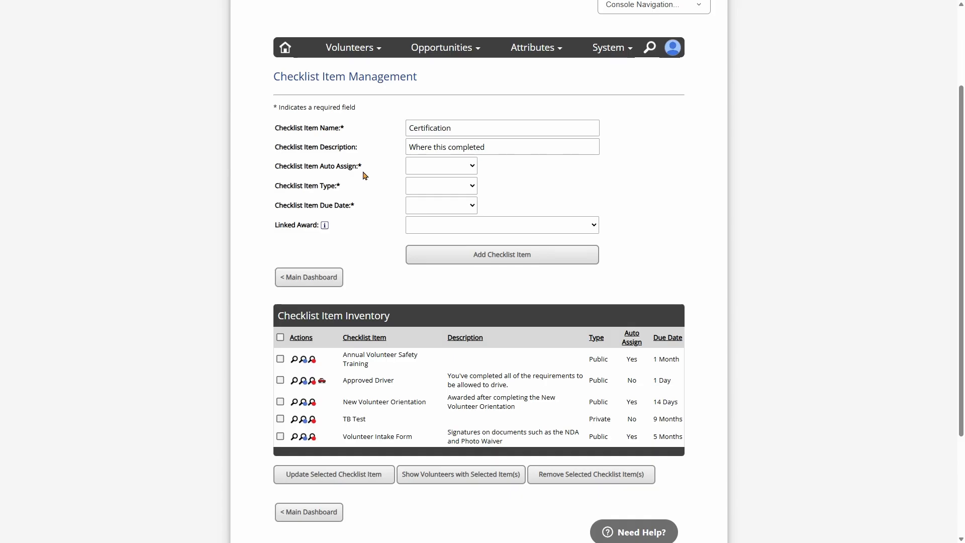
Step: Set the type of the Certification checklist item to Public
{"action": "left_click_drag", "start_coordinate": [342, 185], "coordinate": [275, 187]}
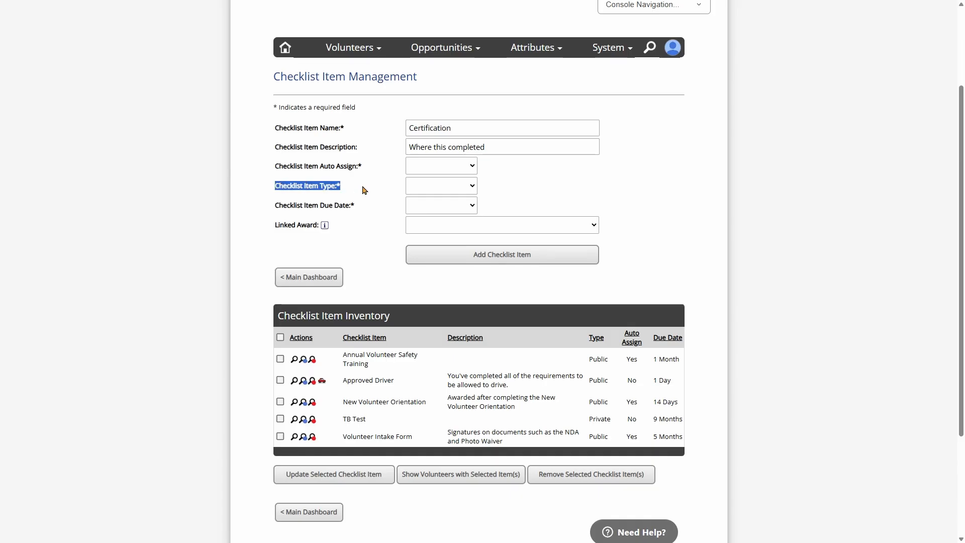
{"action": "left_click", "coordinate": [445, 188]}
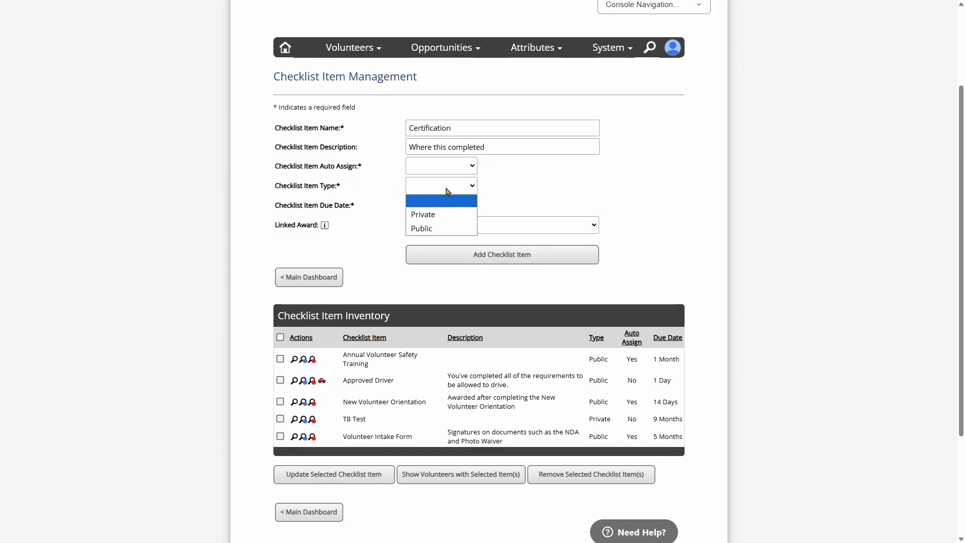
{"action": "left_click", "coordinate": [449, 229]}
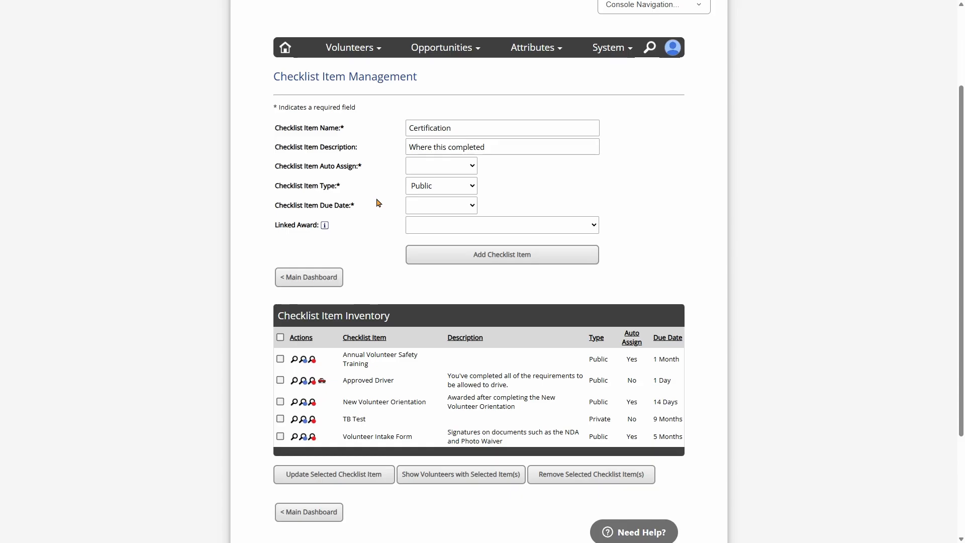
Step: Switch the Certification item's type to Private and set it back to Public
{"action": "left_click", "coordinate": [411, 187]}
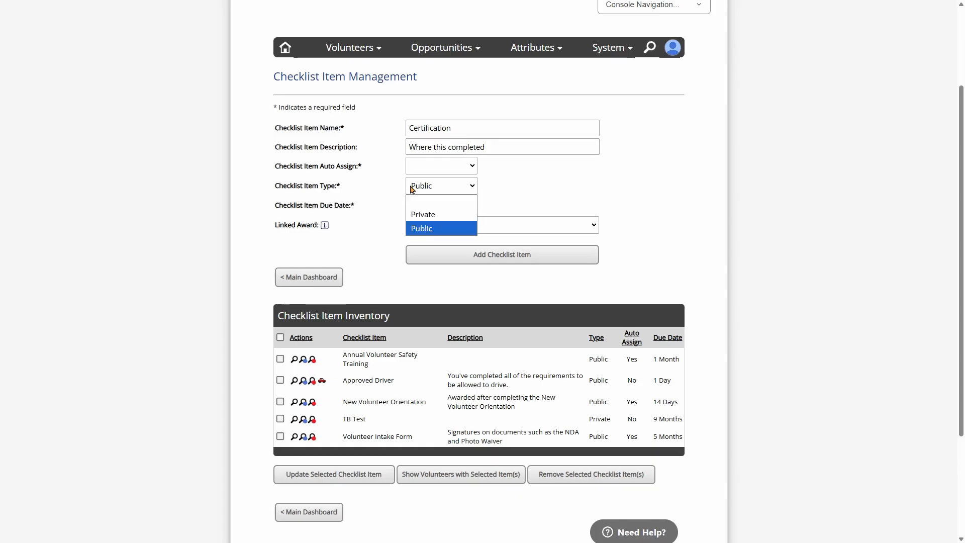
{"action": "left_click", "coordinate": [418, 213]}
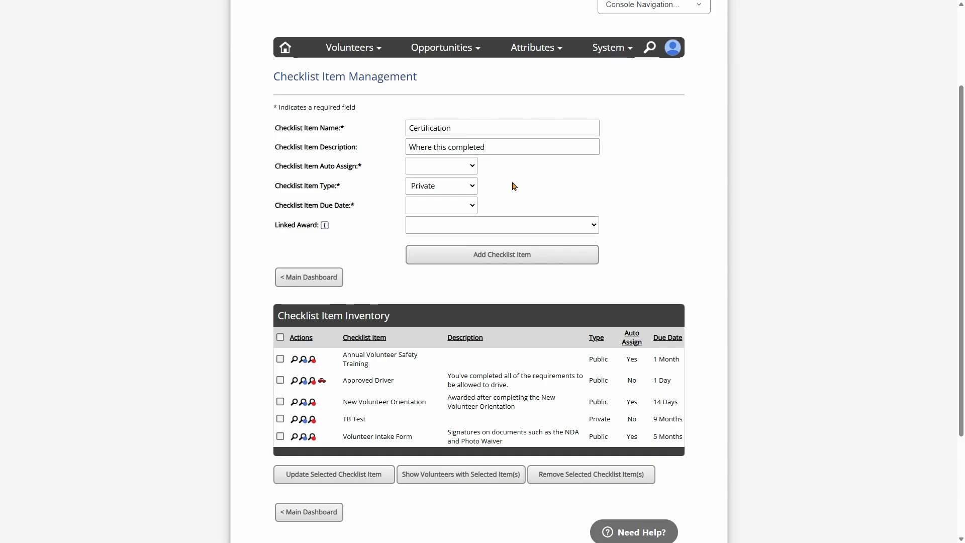
{"action": "left_click", "coordinate": [429, 186]}
{"action": "left_click", "coordinate": [420, 226]}
Step: Examine the New Volunteer Orientation entry in the Checklist Item Inventory
{"action": "scroll", "coordinate": [358, 265], "scroll_direction": "down", "scroll_amount": 3}
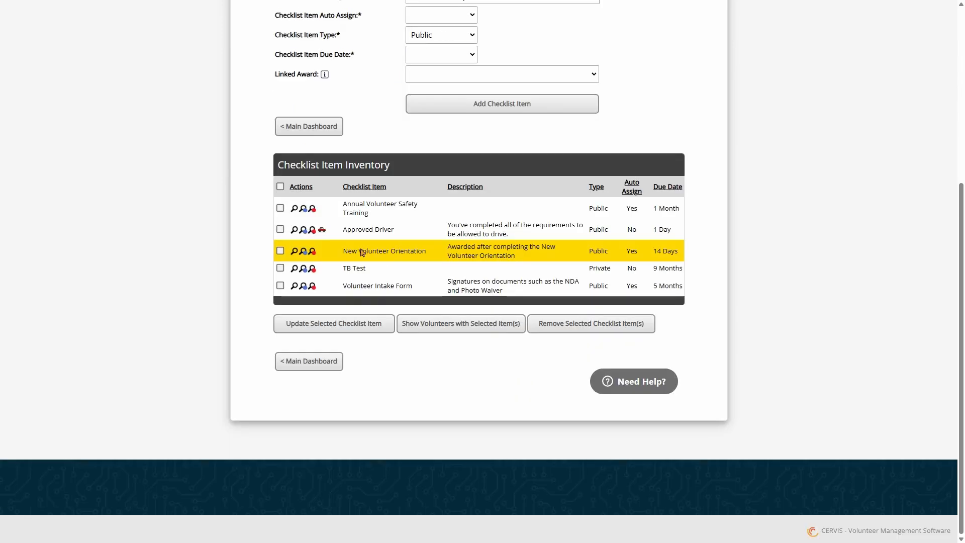
{"action": "left_click_drag", "start_coordinate": [343, 252], "coordinate": [425, 260]}
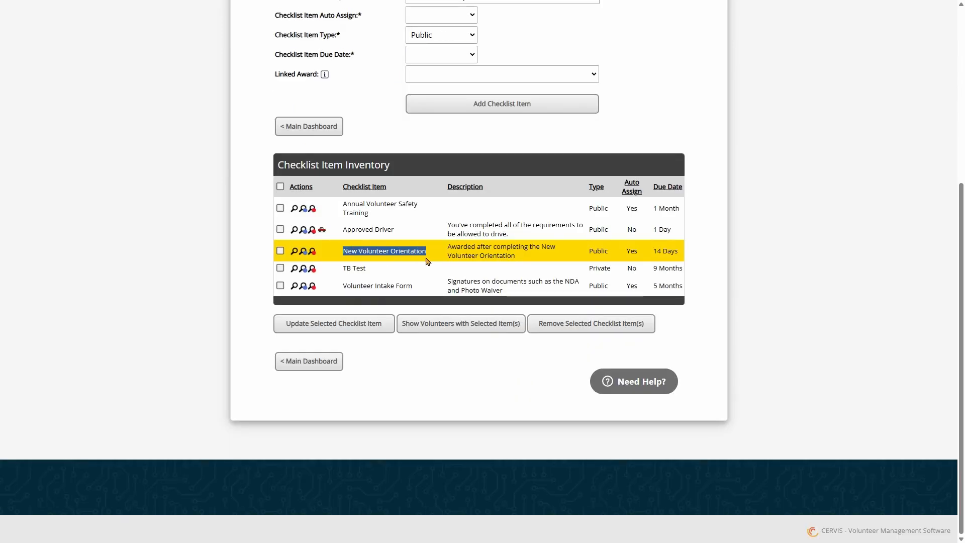
{"action": "left_click", "coordinate": [383, 136]}
{"action": "scroll", "coordinate": [383, 136], "scroll_direction": "up", "scroll_amount": 2}
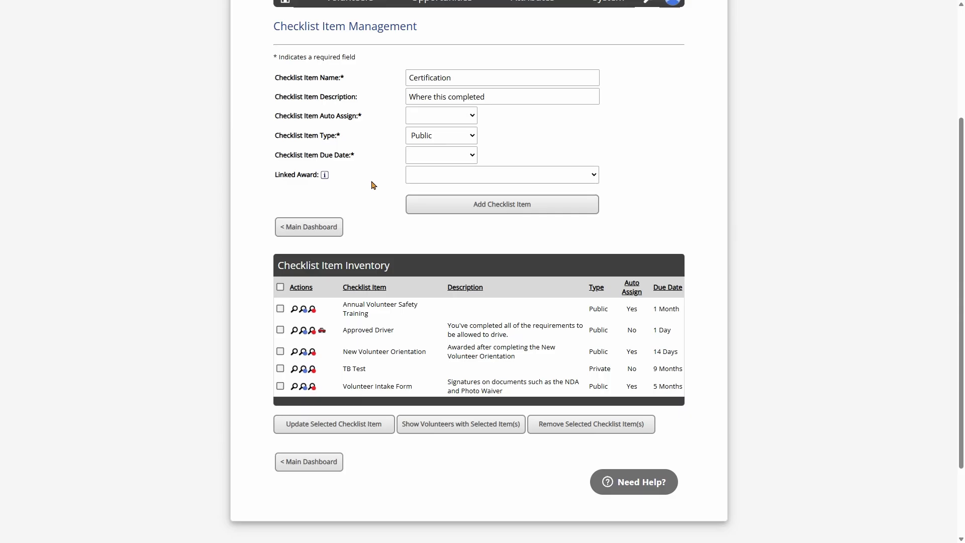
Step: Set Auto Assign to Yes for the Certification checklist item
{"action": "scroll", "coordinate": [383, 144], "scroll_direction": "up", "scroll_amount": 2}
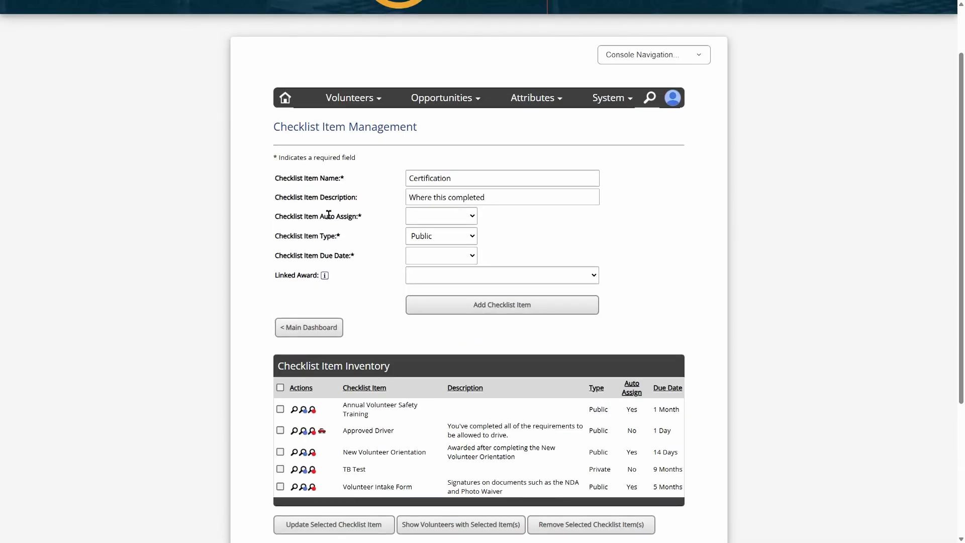
{"action": "left_click_drag", "start_coordinate": [323, 216], "coordinate": [372, 223]}
{"action": "left_click", "coordinate": [417, 220]}
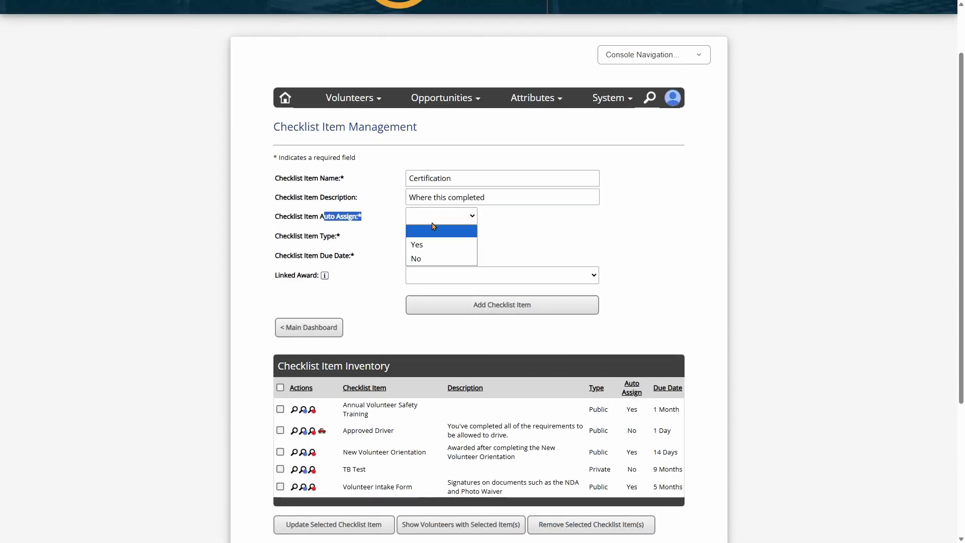
{"action": "left_click", "coordinate": [438, 236]}
{"action": "left_click", "coordinate": [485, 222]}
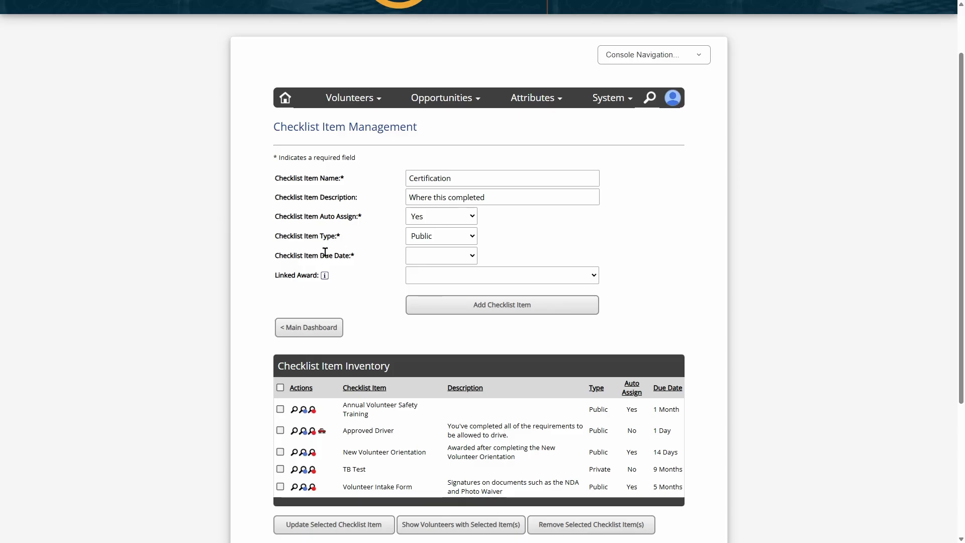
Step: Set the due date of the Certification checklist item to 14 Days
{"action": "left_click_drag", "start_coordinate": [326, 254], "coordinate": [402, 260]}
{"action": "left_click", "coordinate": [442, 258]}
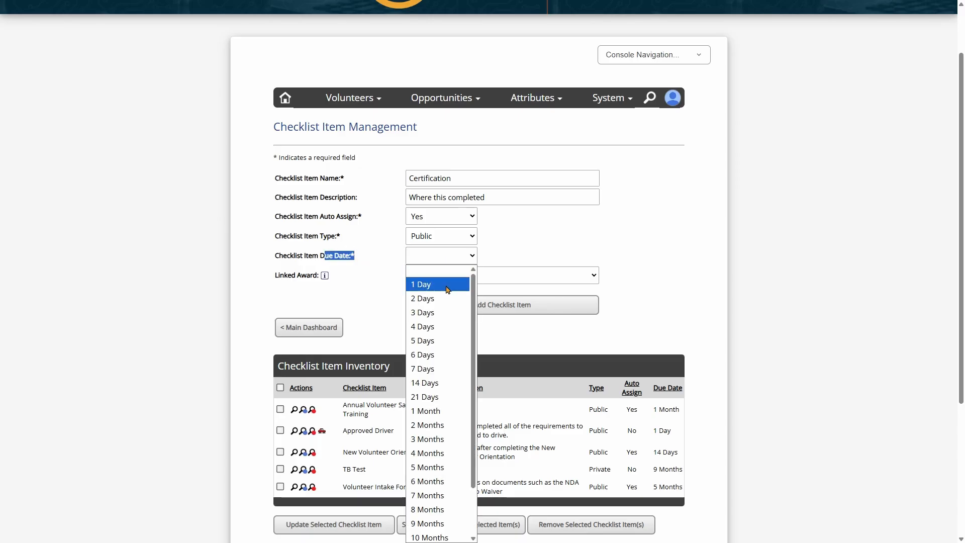
{"action": "left_click", "coordinate": [451, 383]}
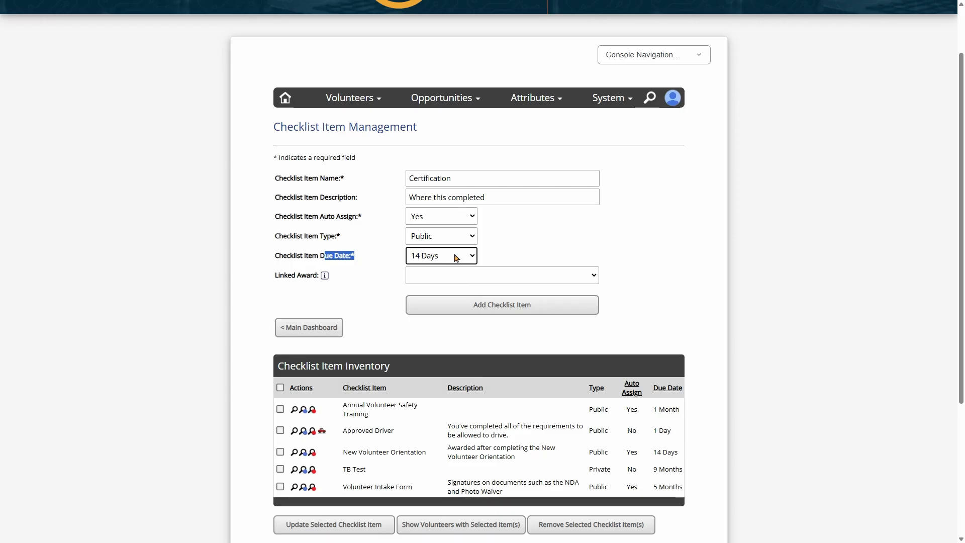
{"action": "left_click", "coordinate": [513, 261]}
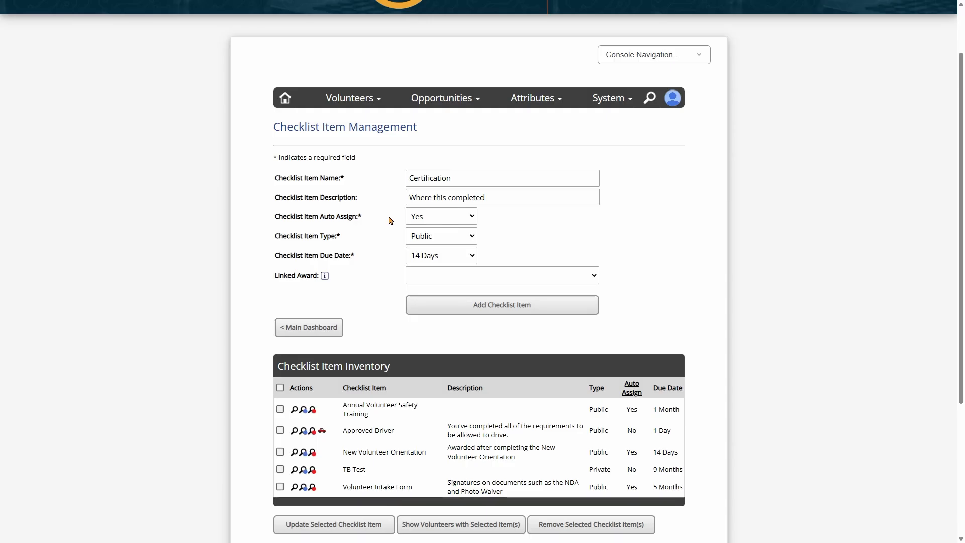
Step: Change Auto Assign to No for the Certification checklist item
{"action": "left_click", "coordinate": [430, 217]}
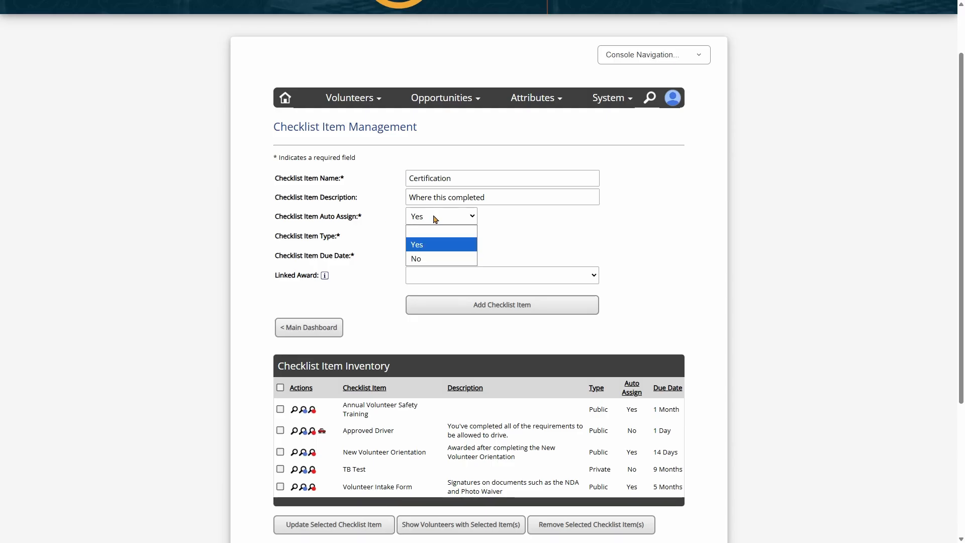
{"action": "left_click", "coordinate": [437, 258]}
{"action": "left_click", "coordinate": [399, 217]}
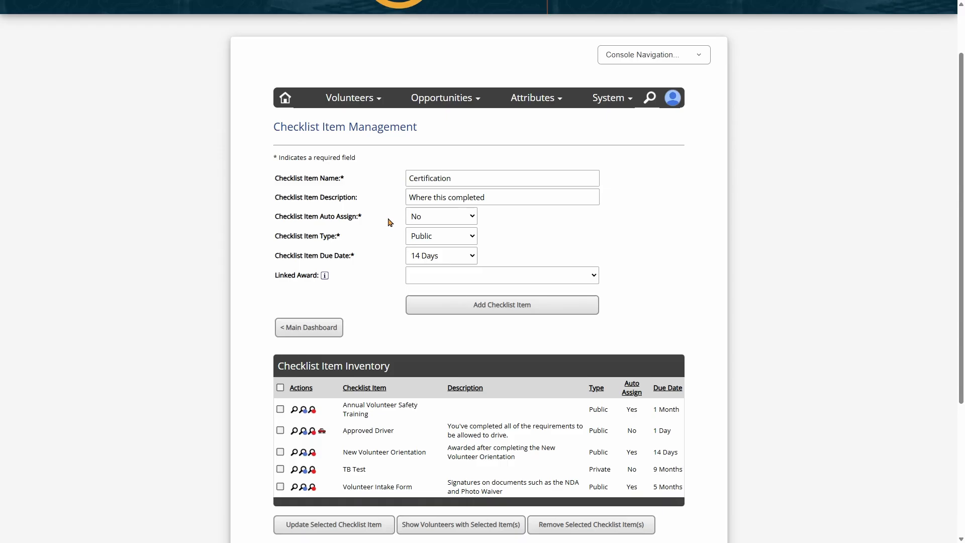
Step: Link the Certification checklist item to the Certified Team Leader (Manual) award
{"action": "left_click_drag", "start_coordinate": [358, 256], "coordinate": [308, 256]}
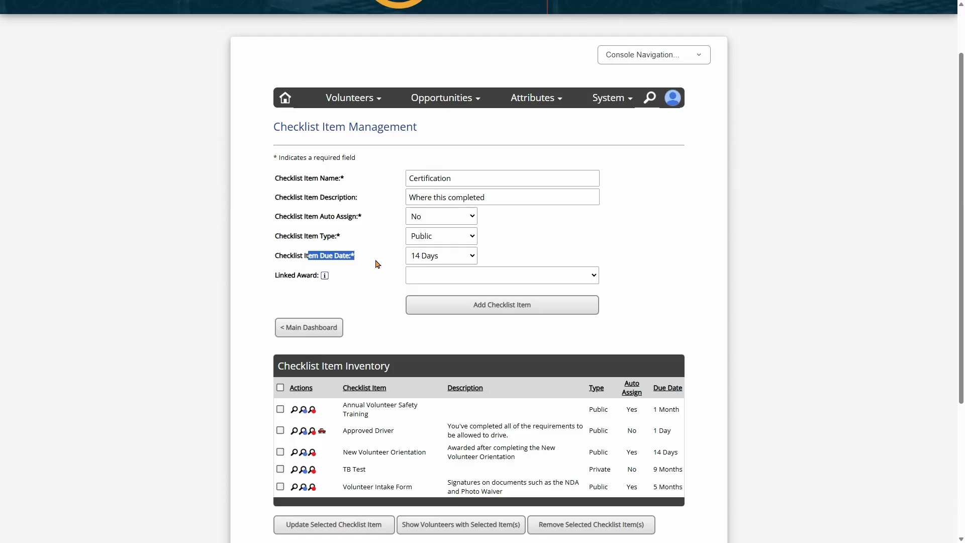
{"action": "left_click_drag", "start_coordinate": [329, 285], "coordinate": [297, 283]}
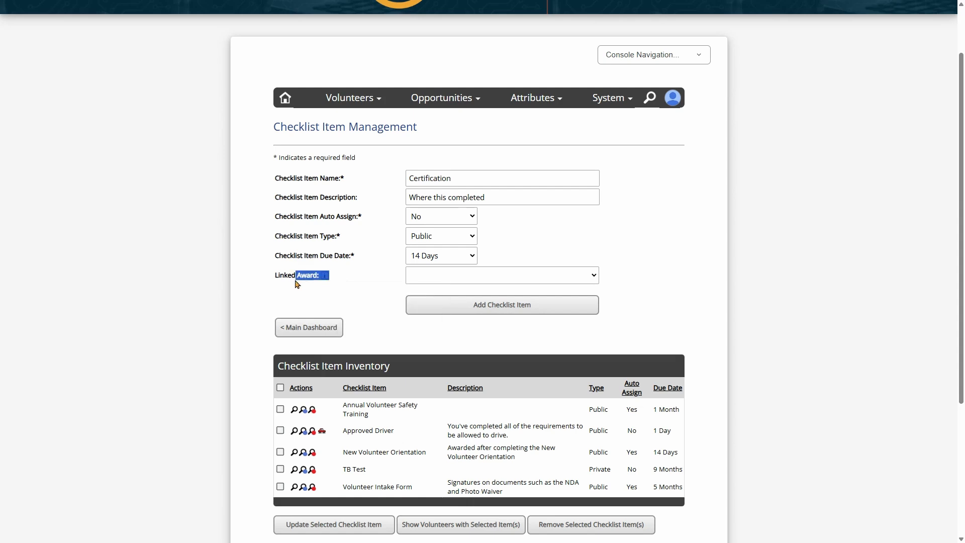
{"action": "left_click", "coordinate": [447, 279]}
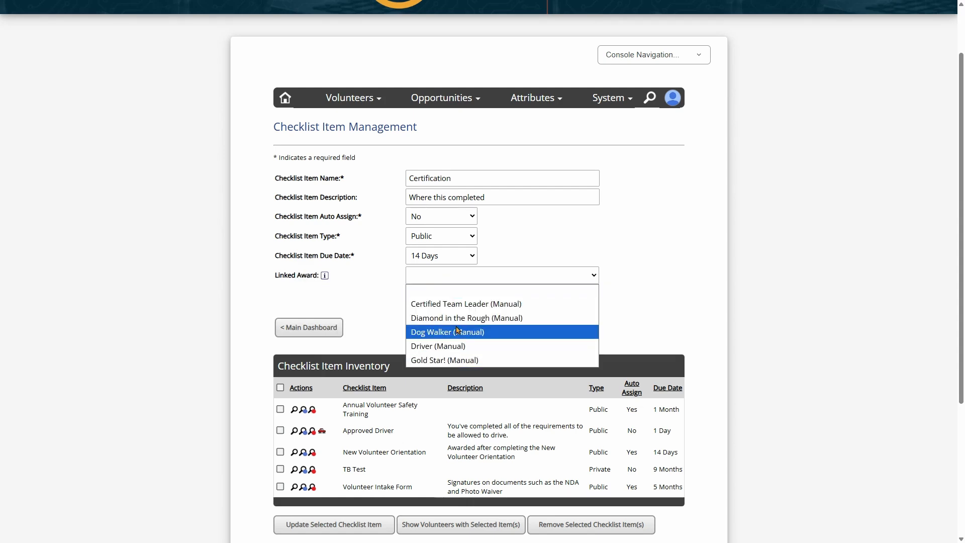
{"action": "left_click", "coordinate": [475, 305]}
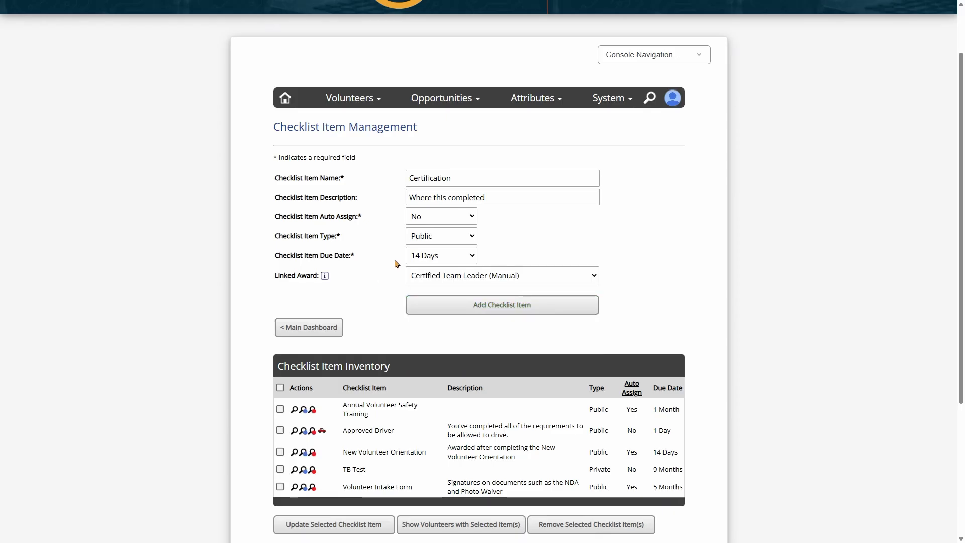
Step: Examine the linked award details of the Approved Driver entry in the Checklist Item Inventory
{"action": "scroll", "coordinate": [392, 274], "scroll_direction": "down", "scroll_amount": 3}
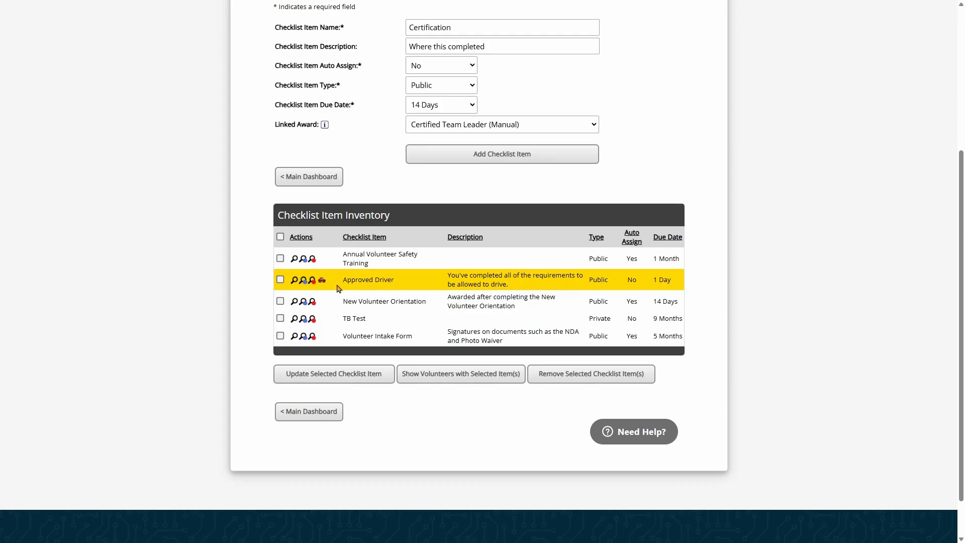
{"action": "mouse_move", "coordinate": [323, 285]}
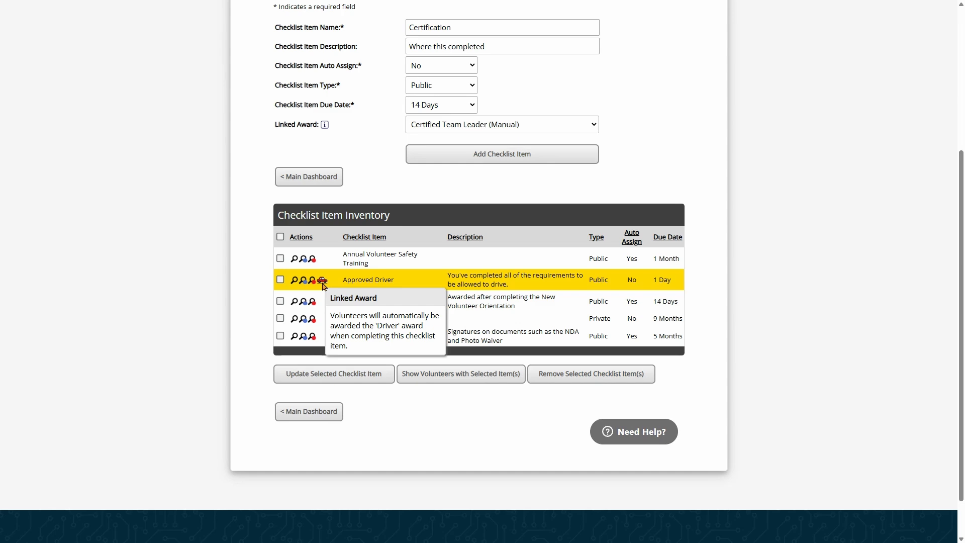
Step: Add the completed Certification checklist item to the inventory
{"action": "scroll", "coordinate": [397, 191], "scroll_direction": "up", "scroll_amount": 2}
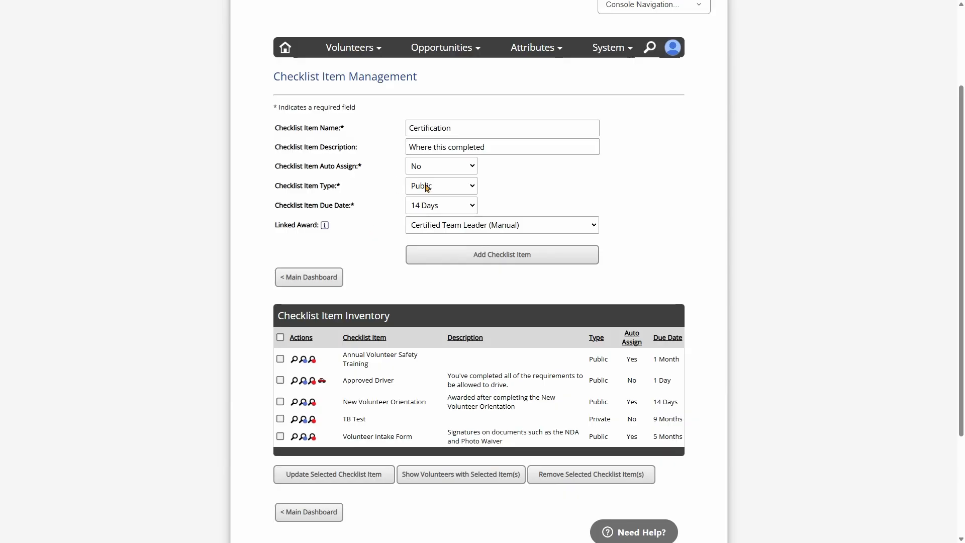
{"action": "left_click", "coordinate": [513, 255]}
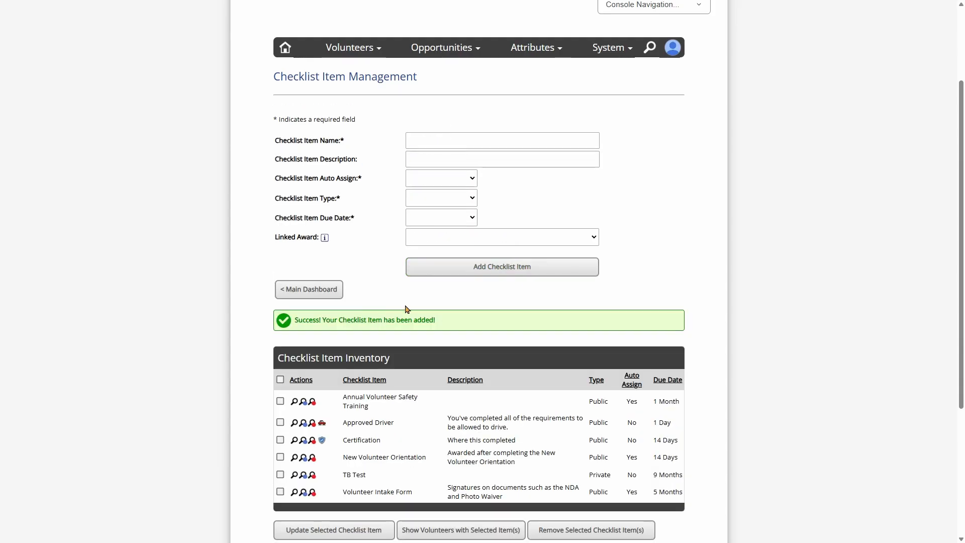
{"action": "scroll", "coordinate": [531, 245], "scroll_direction": "down", "scroll_amount": 3}
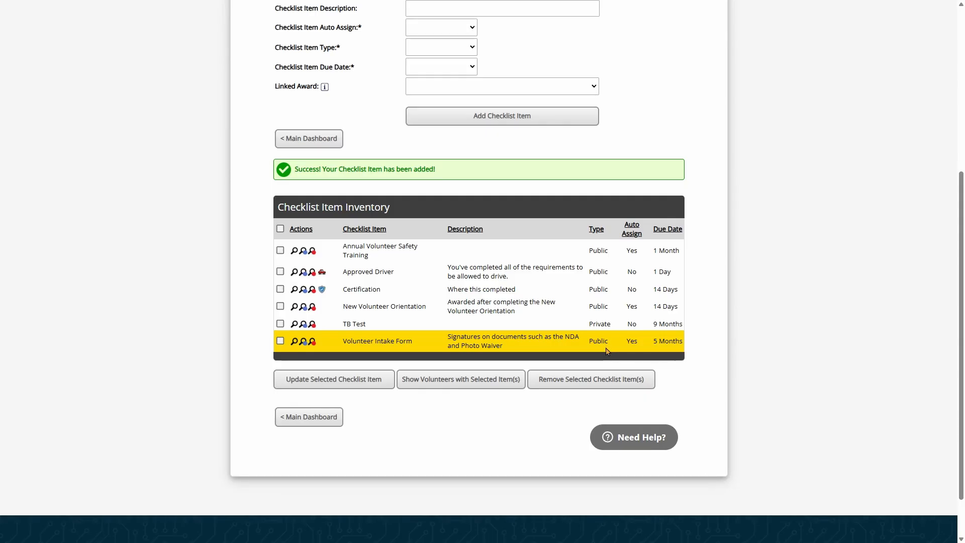
Step: View the site at the Volunteer access level and examine the item statuses in the volunteer checklist
{"action": "scroll", "coordinate": [608, 347], "scroll_direction": "up", "scroll_amount": 5}
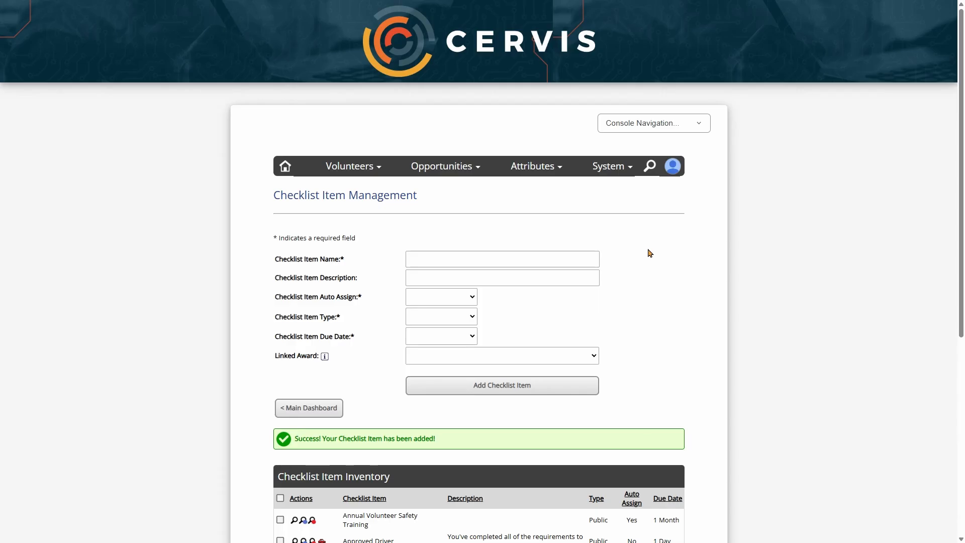
{"action": "left_click", "coordinate": [673, 168]}
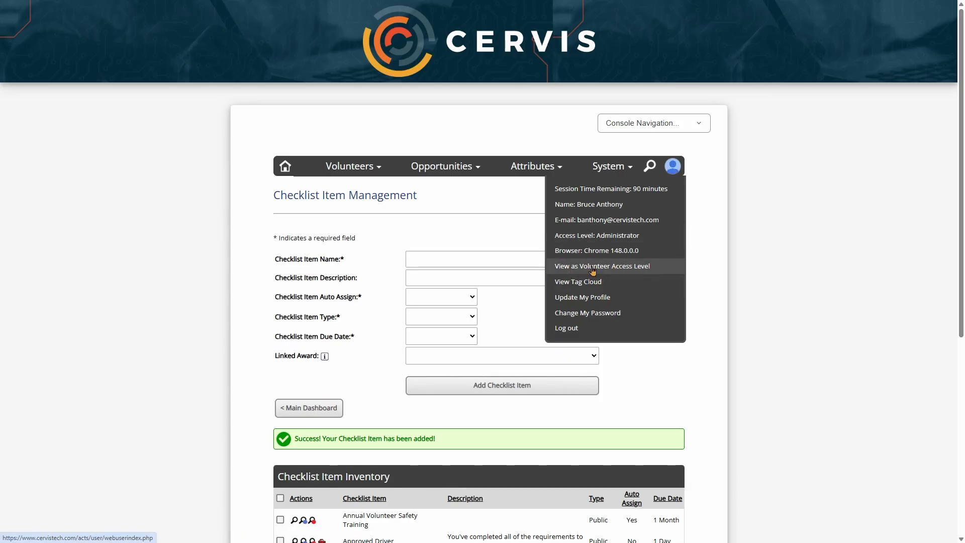
{"action": "left_click", "coordinate": [629, 271]}
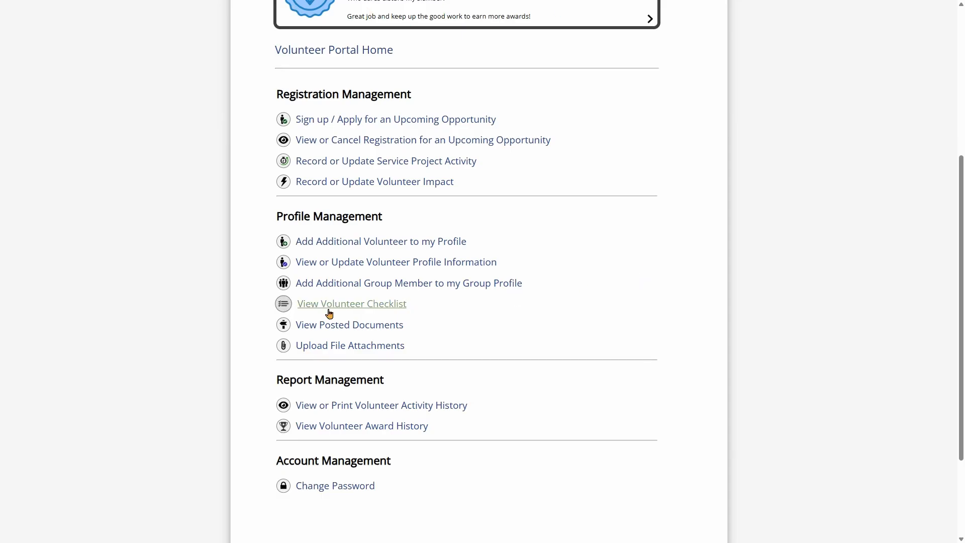
{"action": "left_click", "coordinate": [374, 305]}
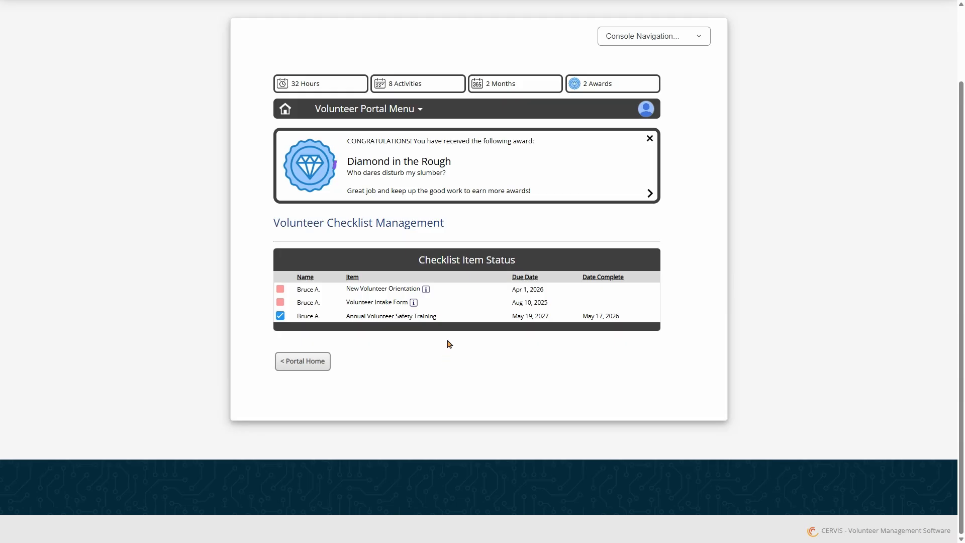
{"action": "mouse_move", "coordinate": [282, 316]}
{"action": "mouse_move", "coordinate": [282, 287]}
Step: Switch back to the Administrator access level from the volunteer portal
{"action": "left_click", "coordinate": [646, 109]}
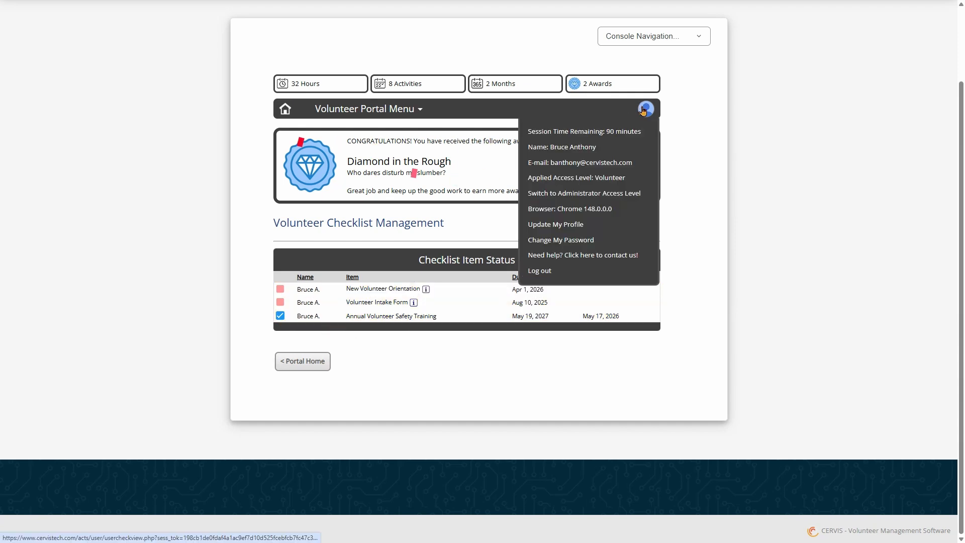
{"action": "left_click", "coordinate": [618, 200]}
{"action": "scroll", "coordinate": [265, 349], "scroll_direction": "down", "scroll_amount": 2}
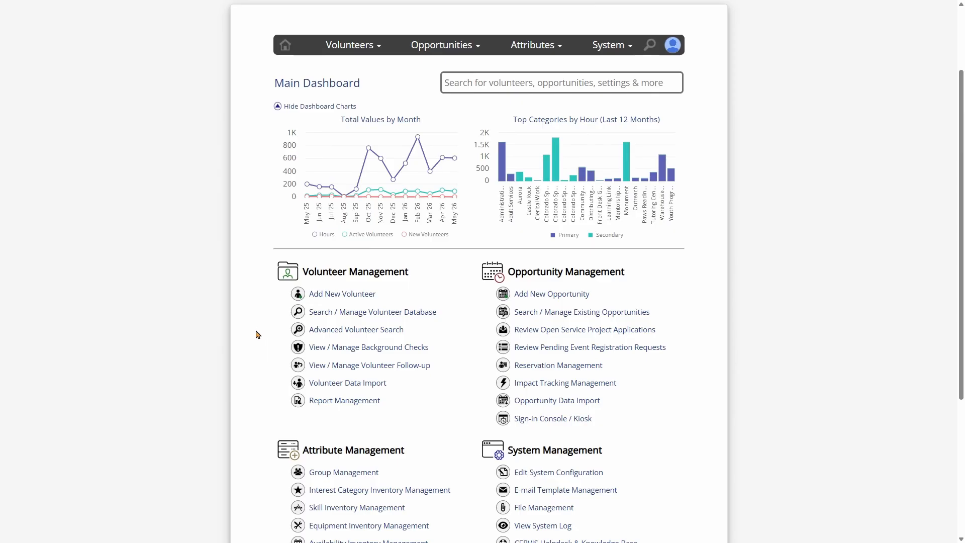
Step: Open the volunteer database search and search for the volunteer by first name
{"action": "scroll", "coordinate": [258, 335], "scroll_direction": "down", "scroll_amount": 3}
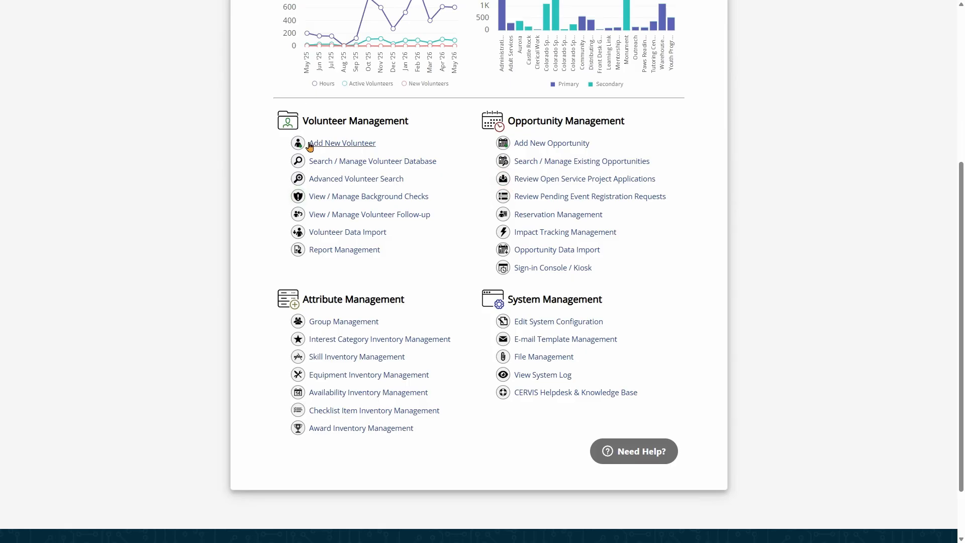
{"action": "left_click", "coordinate": [377, 166]}
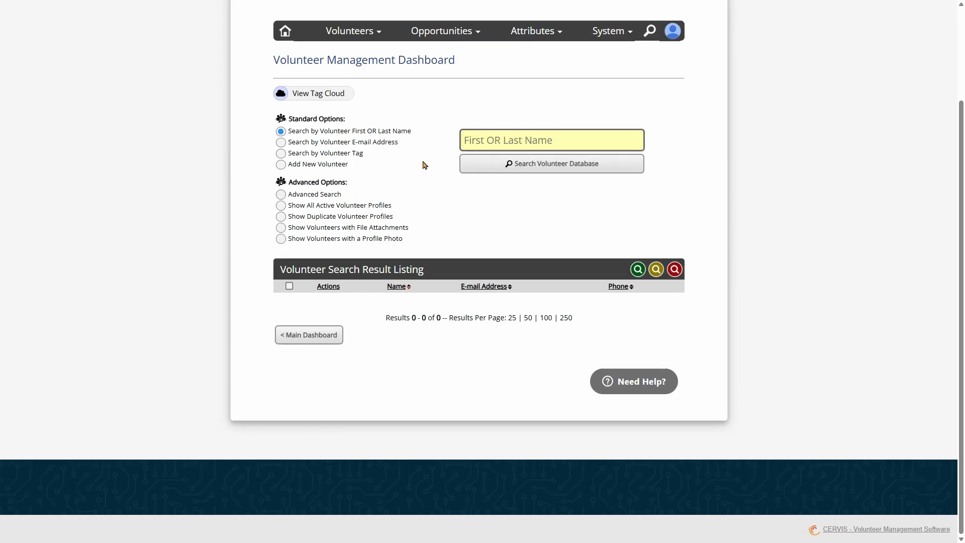
{"action": "left_click", "coordinate": [481, 163]}
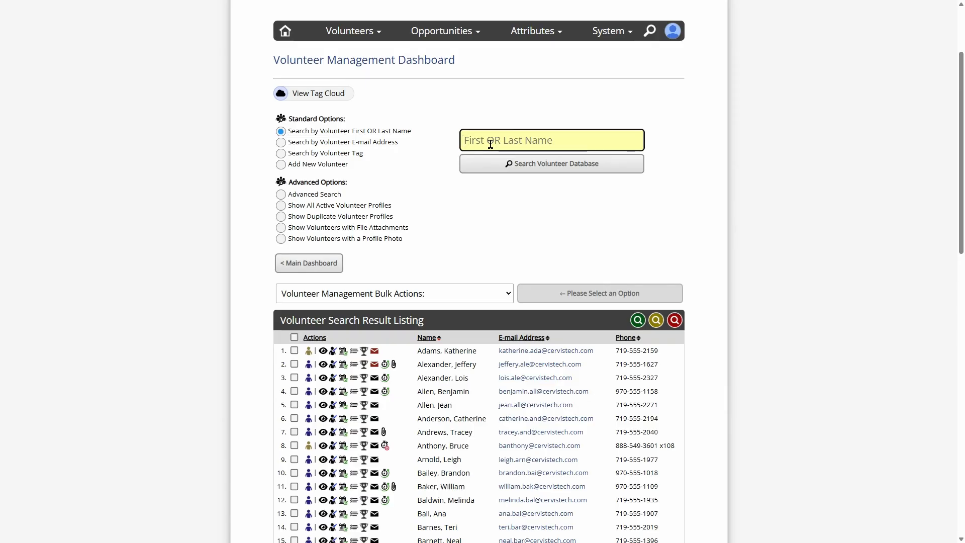
{"action": "type", "text": "Bruce"}
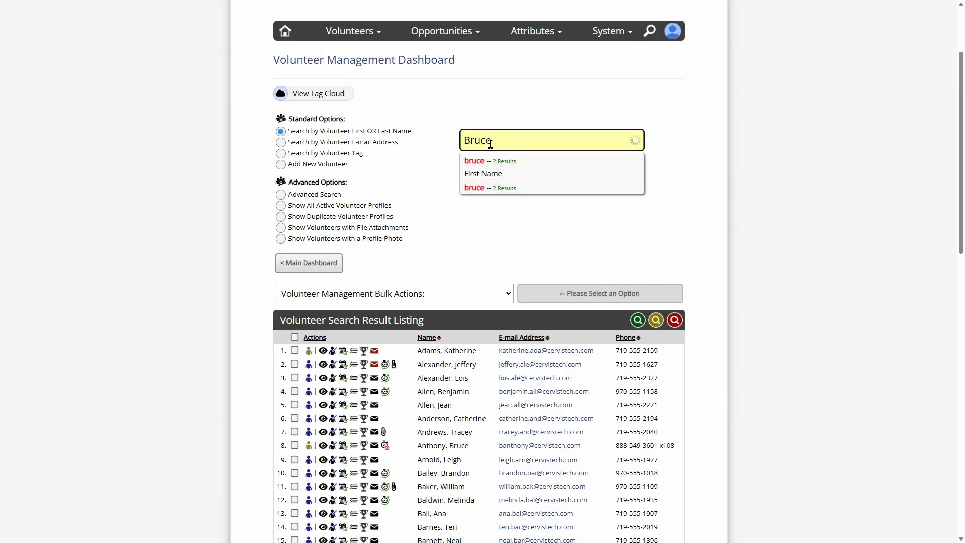
{"action": "key", "text": "Down"}
{"action": "key", "text": "Return"}
{"action": "left_click", "coordinate": [475, 209]}
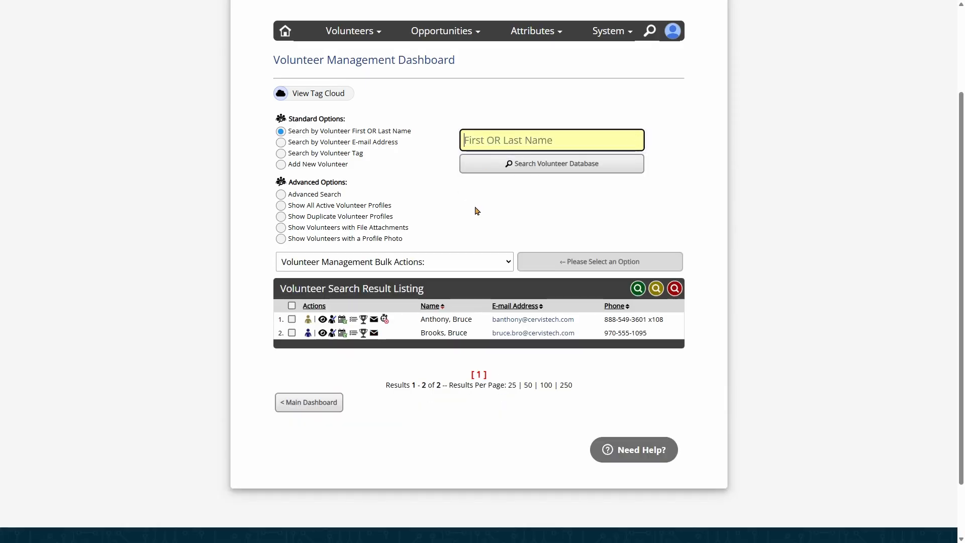
Step: Open the first listed volunteer's dashboard and go to that volunteer's checklist for viewing and updating
{"action": "scroll", "coordinate": [477, 201], "scroll_direction": "down", "scroll_amount": 2}
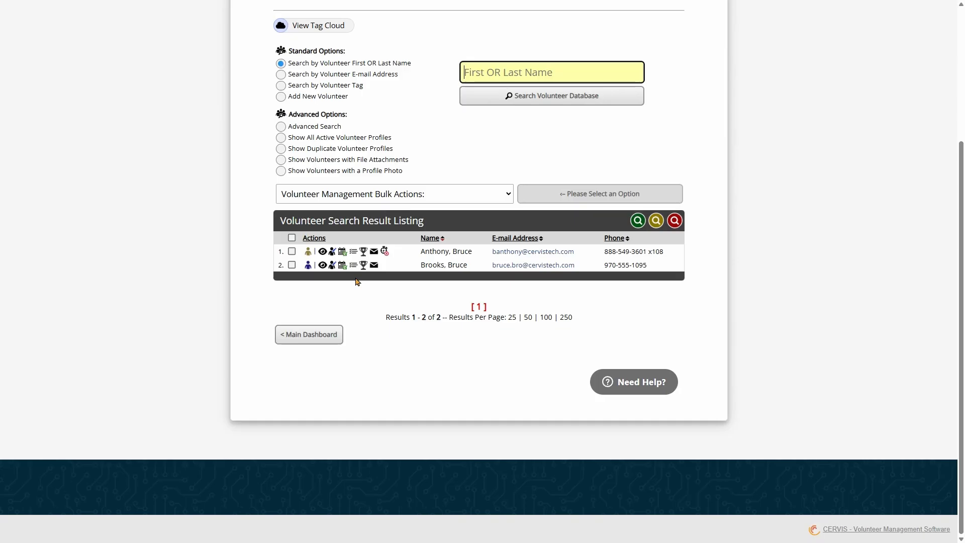
{"action": "left_click", "coordinate": [309, 256]}
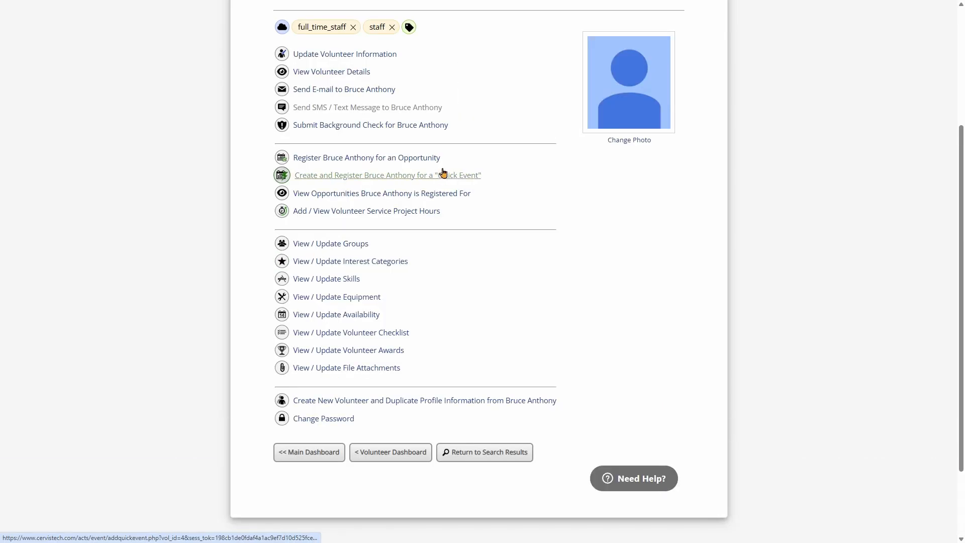
{"action": "scroll", "coordinate": [446, 191], "scroll_direction": "down", "scroll_amount": 2}
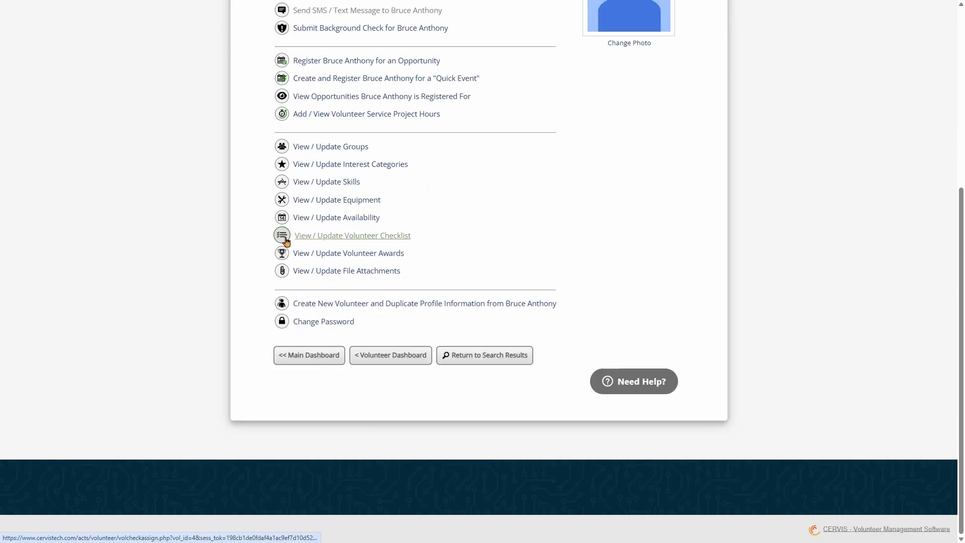
{"action": "left_click", "coordinate": [367, 236]}
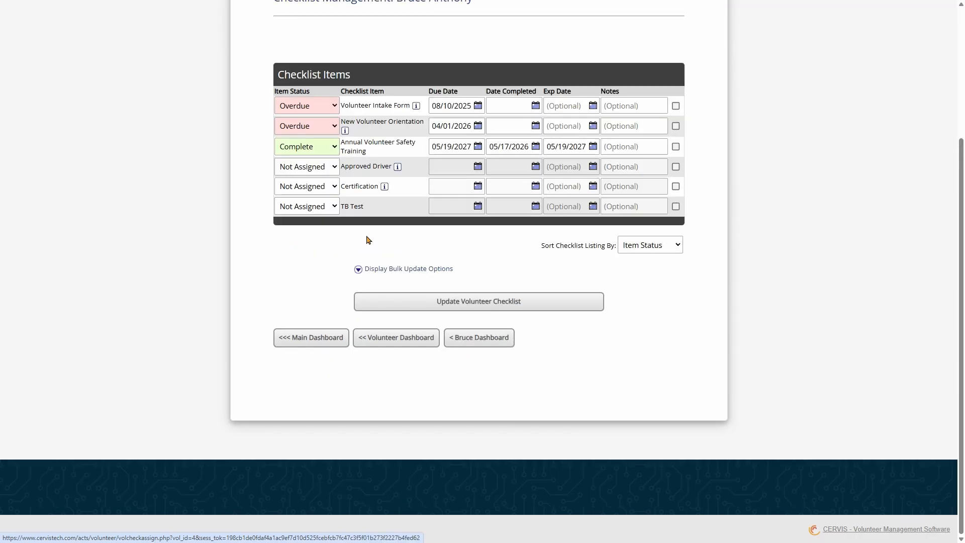
Step: Set the status of the Certification item in the volunteer's checklist to Complete
{"action": "scroll", "coordinate": [439, 213], "scroll_direction": "up", "scroll_amount": 3}
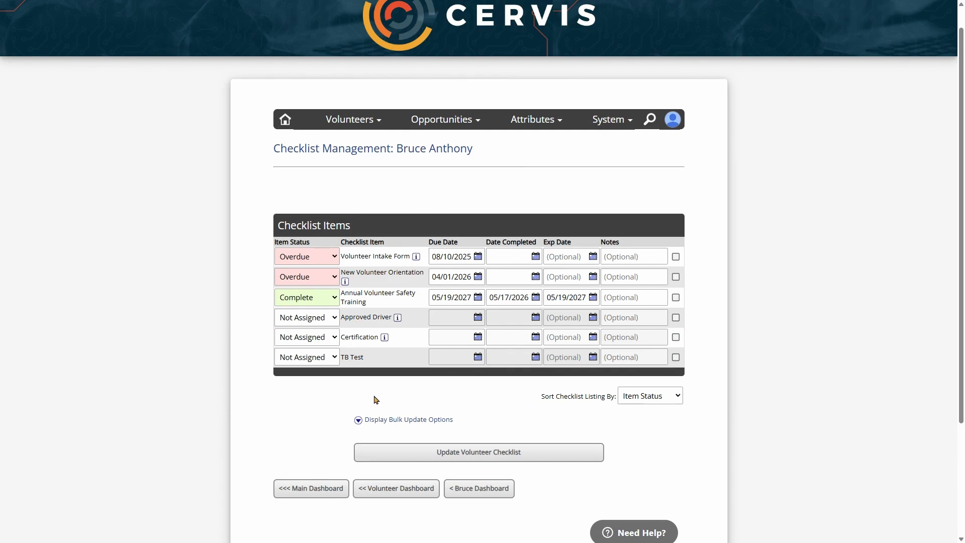
{"action": "scroll", "coordinate": [453, 352], "scroll_direction": "down", "scroll_amount": 2}
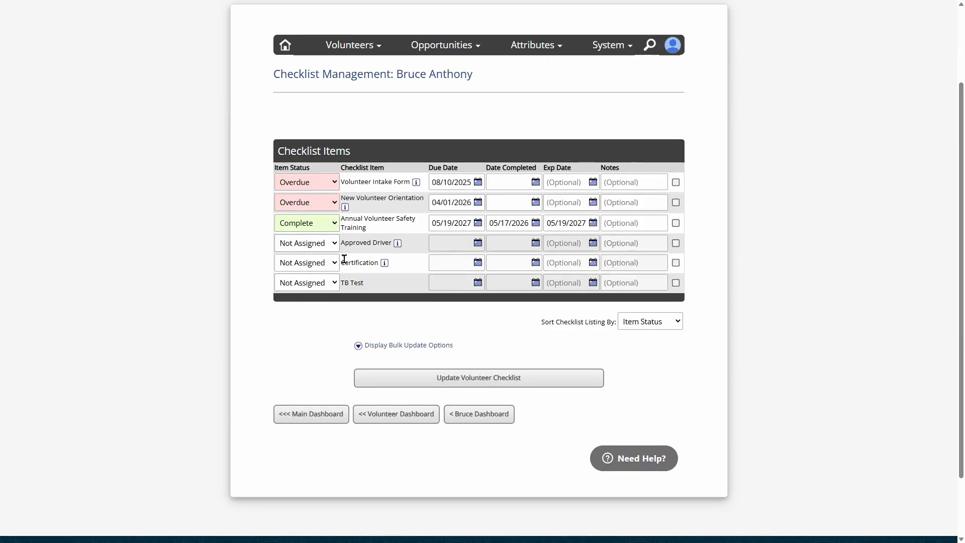
{"action": "left_click_drag", "start_coordinate": [342, 260], "coordinate": [407, 273]}
{"action": "left_click", "coordinate": [390, 311]}
{"action": "left_click", "coordinate": [331, 266]}
{"action": "left_click", "coordinate": [321, 307]}
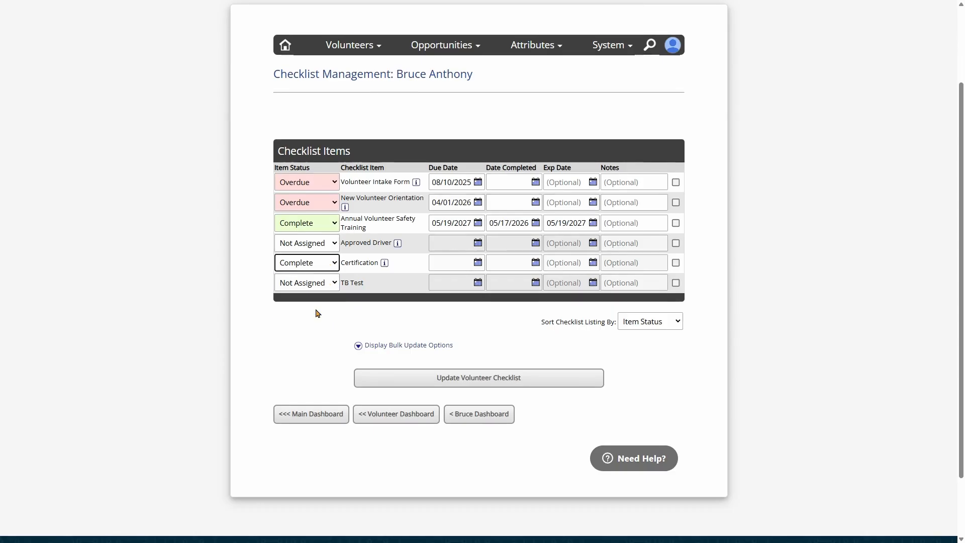
Step: Change the Certification item's status to Assigned
{"action": "left_click", "coordinate": [332, 266]}
{"action": "key", "text": "Up"}
{"action": "key", "text": "Return"}
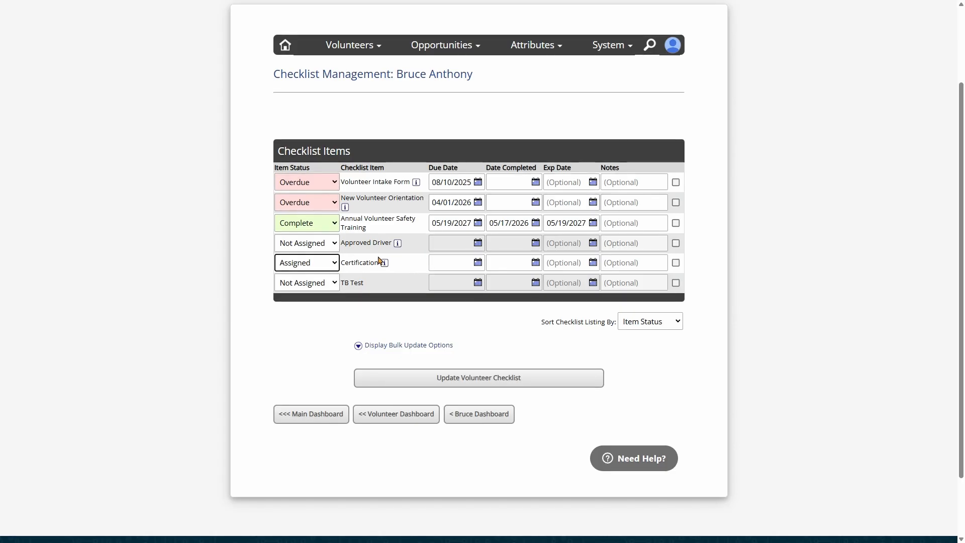
Step: Mark the Certification item as Complete with 05/18/2026 as its date completed
{"action": "left_click", "coordinate": [322, 265]}
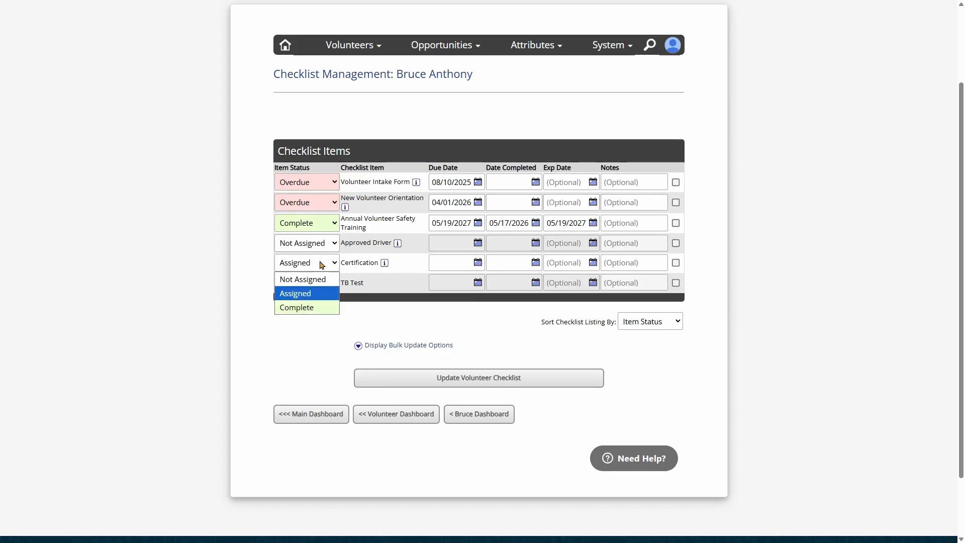
{"action": "left_click", "coordinate": [319, 308]}
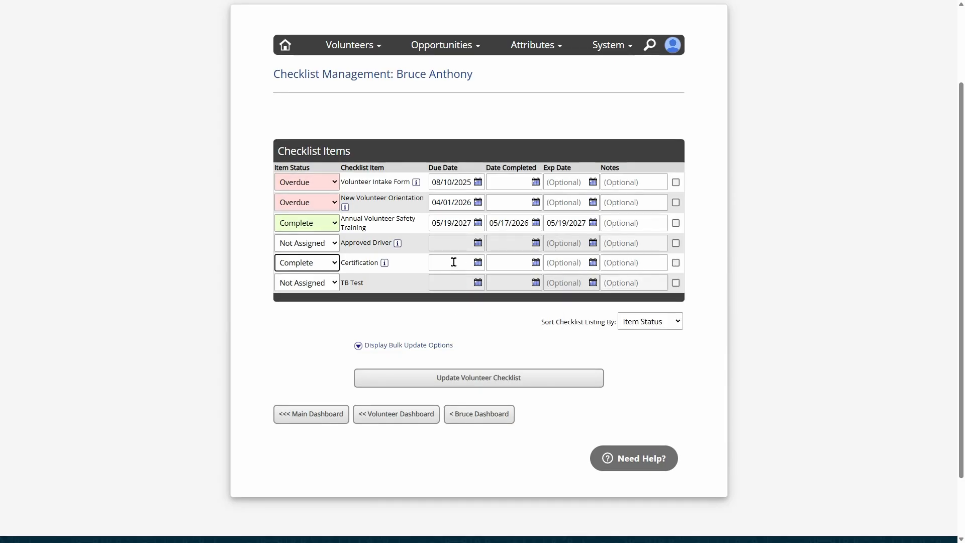
{"action": "left_click", "coordinate": [519, 261]}
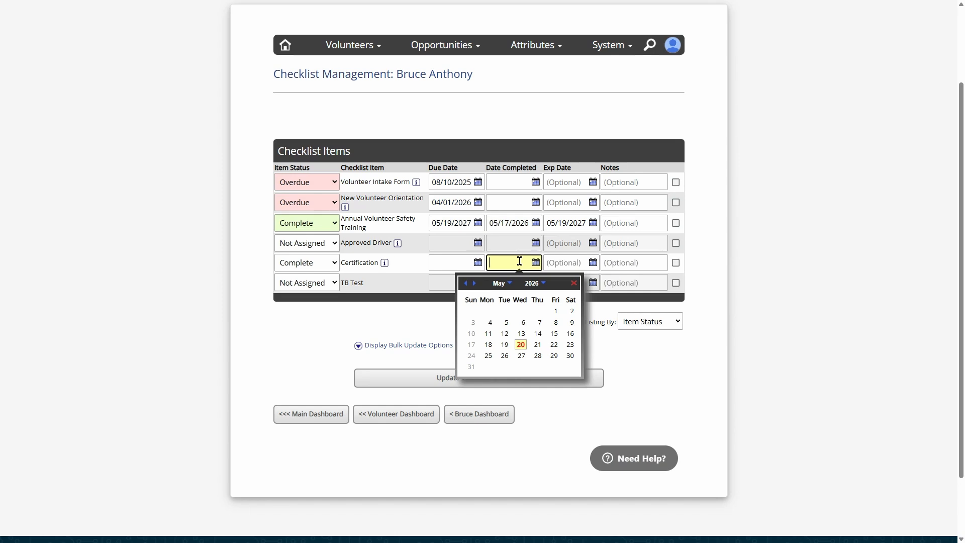
{"action": "left_click", "coordinate": [489, 346]}
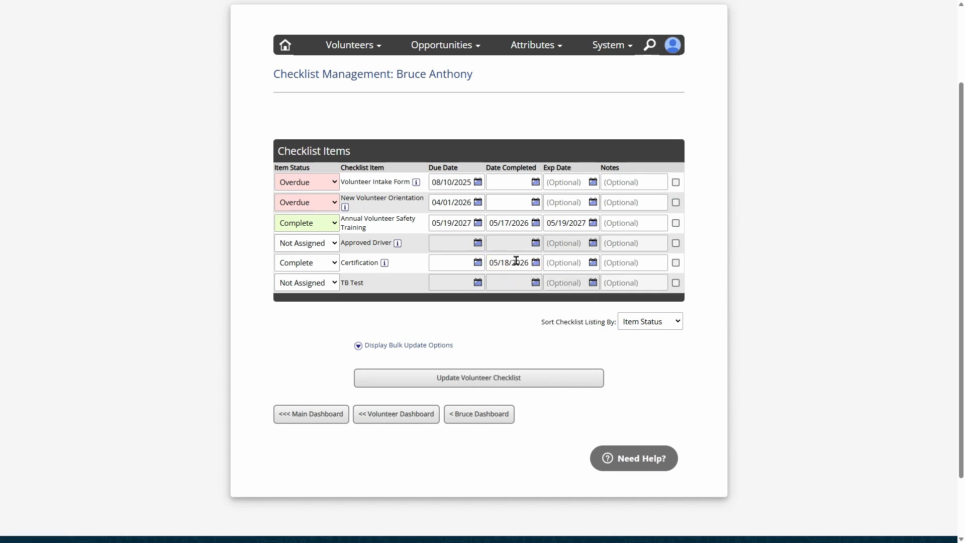
{"action": "left_click_drag", "start_coordinate": [529, 263], "coordinate": [460, 263]}
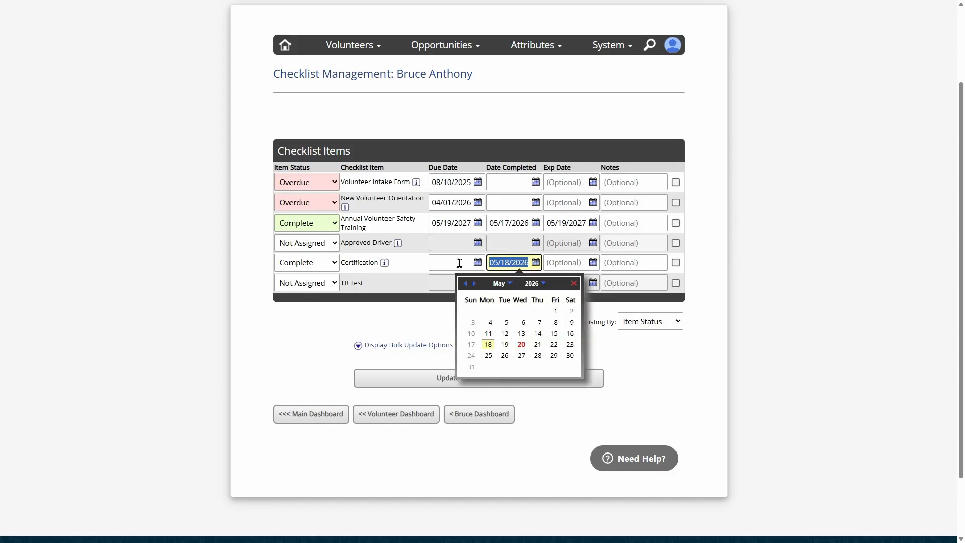
{"action": "key", "text": "BackSpace"}
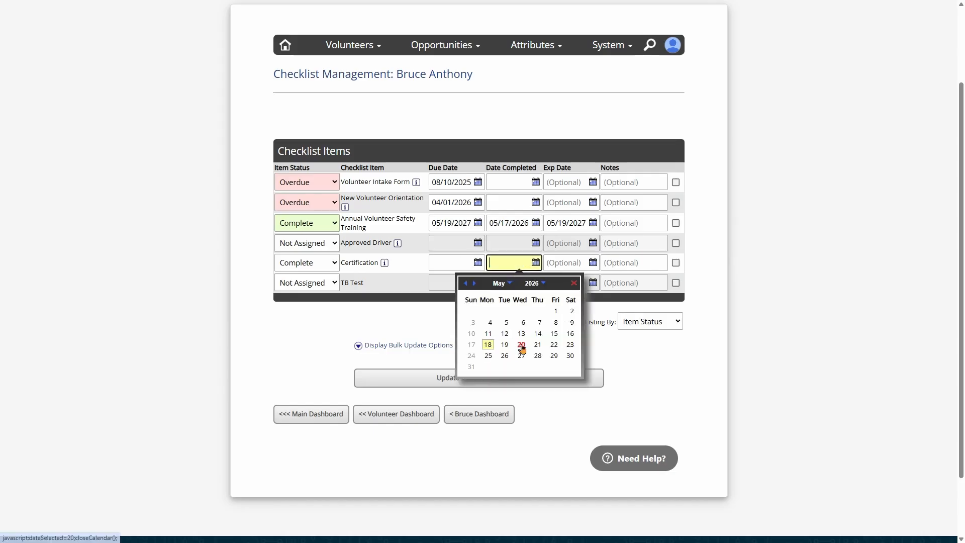
{"action": "left_click", "coordinate": [488, 345]}
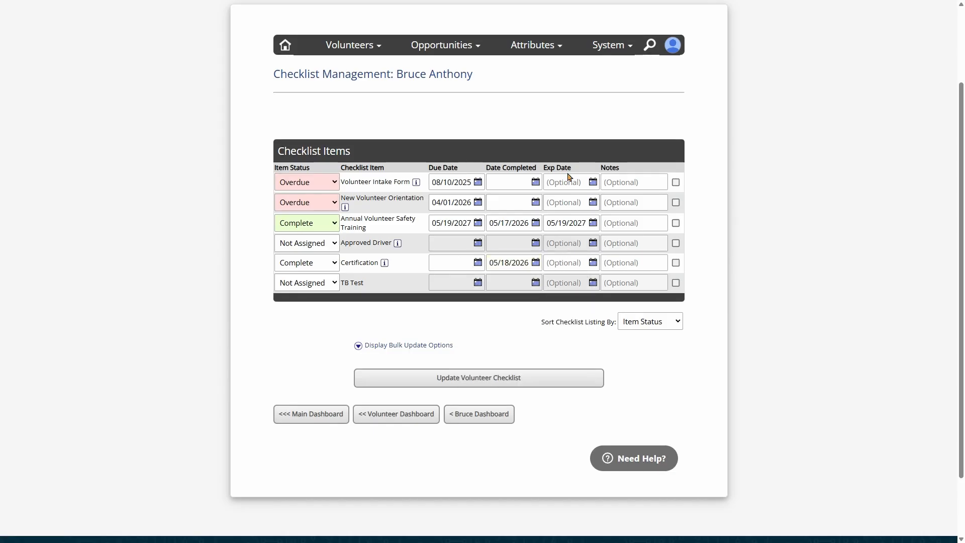
Step: Set the Certification item's expiration date to 05/18/2029
{"action": "left_click_drag", "start_coordinate": [573, 174], "coordinate": [572, 165]}
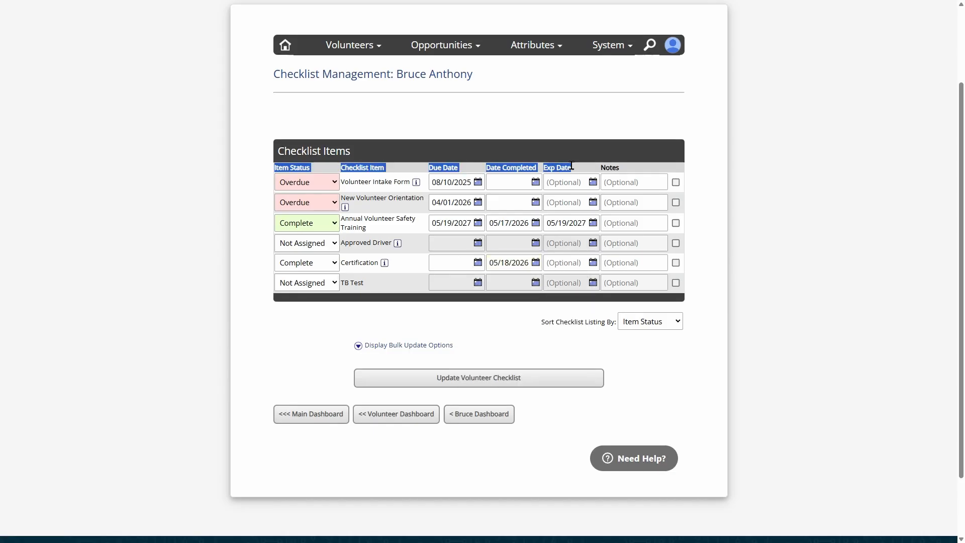
{"action": "left_click", "coordinate": [562, 265]}
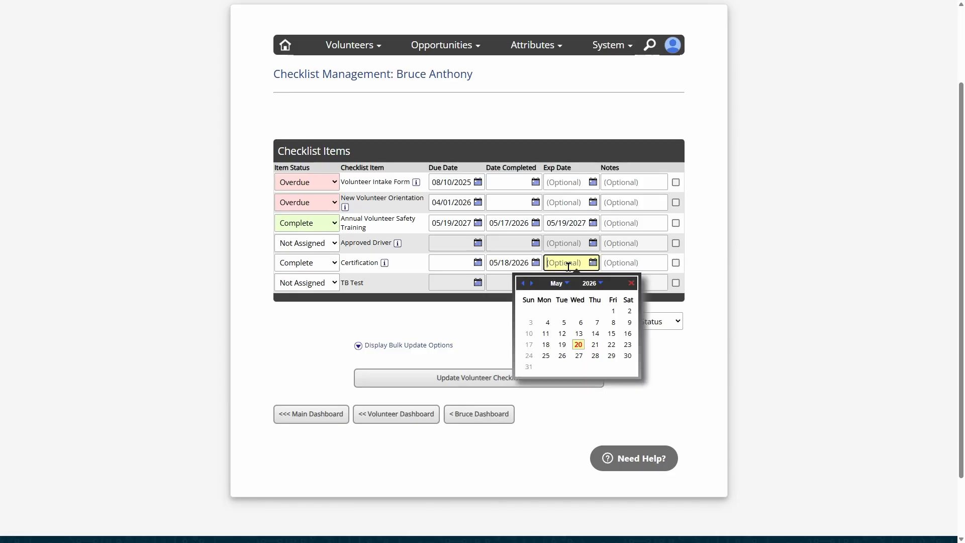
{"action": "left_click", "coordinate": [598, 291]}
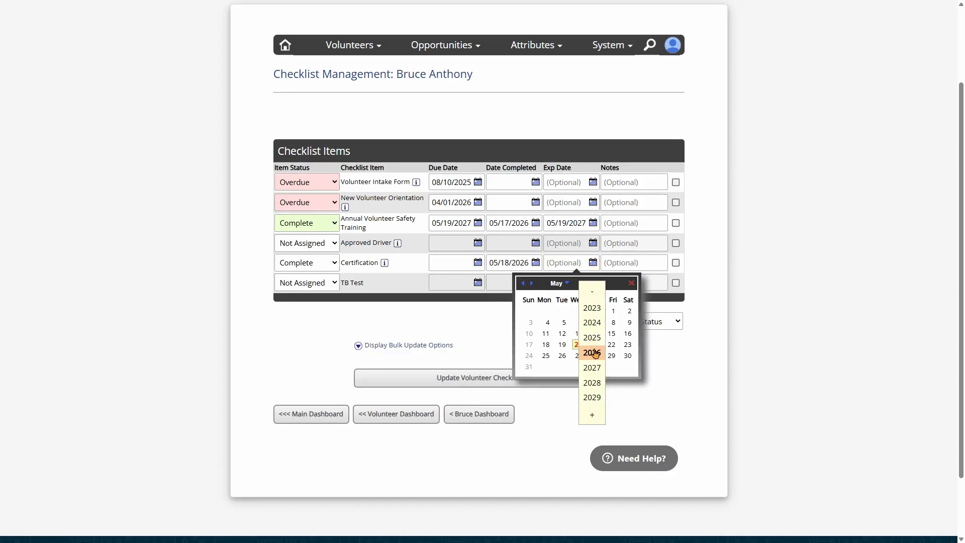
{"action": "left_click", "coordinate": [593, 395]}
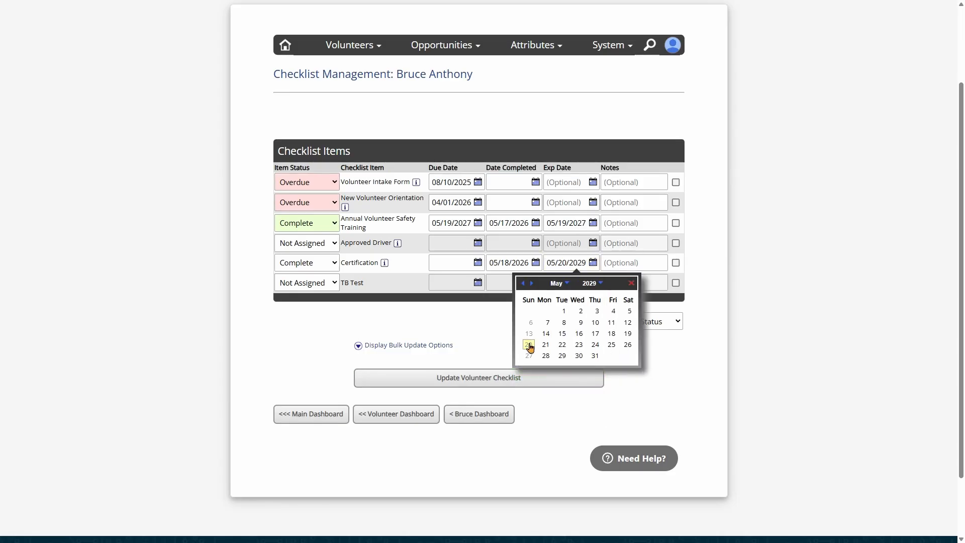
{"action": "left_click", "coordinate": [612, 335]}
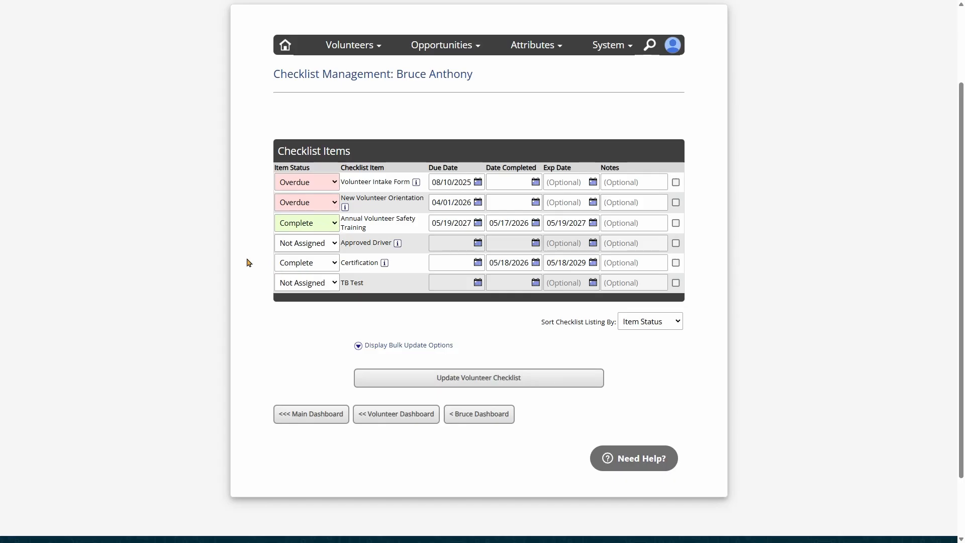
Step: Add the note "Attached cert" to the Certification item and save the volunteer's checklist
{"action": "left_click", "coordinate": [634, 263]}
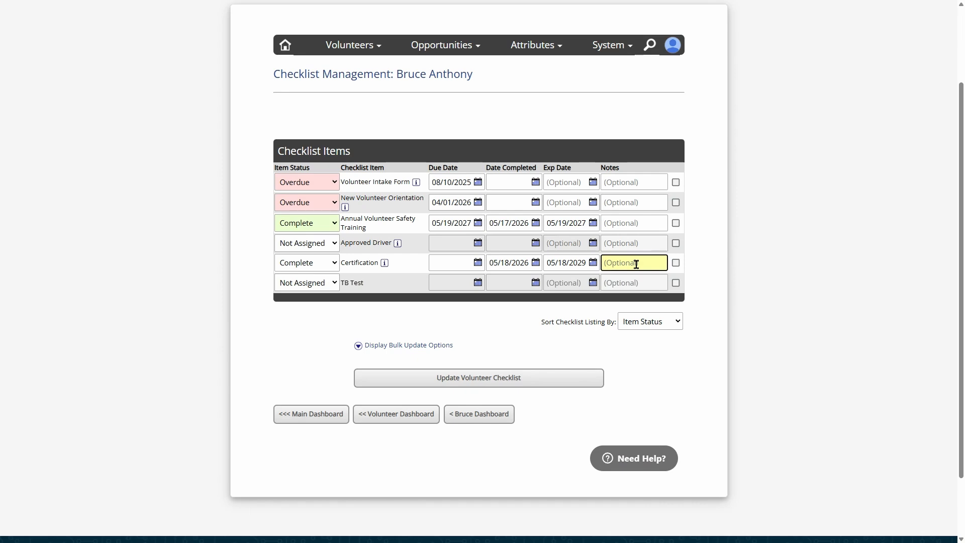
{"action": "type", "text": "Attached cert"}
{"action": "left_click_drag", "start_coordinate": [659, 263], "coordinate": [593, 258]}
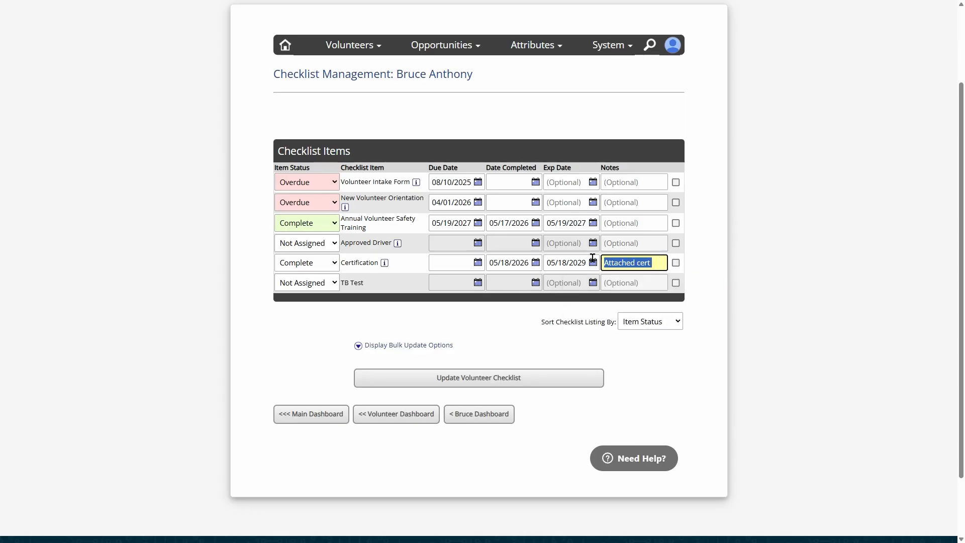
{"action": "left_click", "coordinate": [660, 262]}
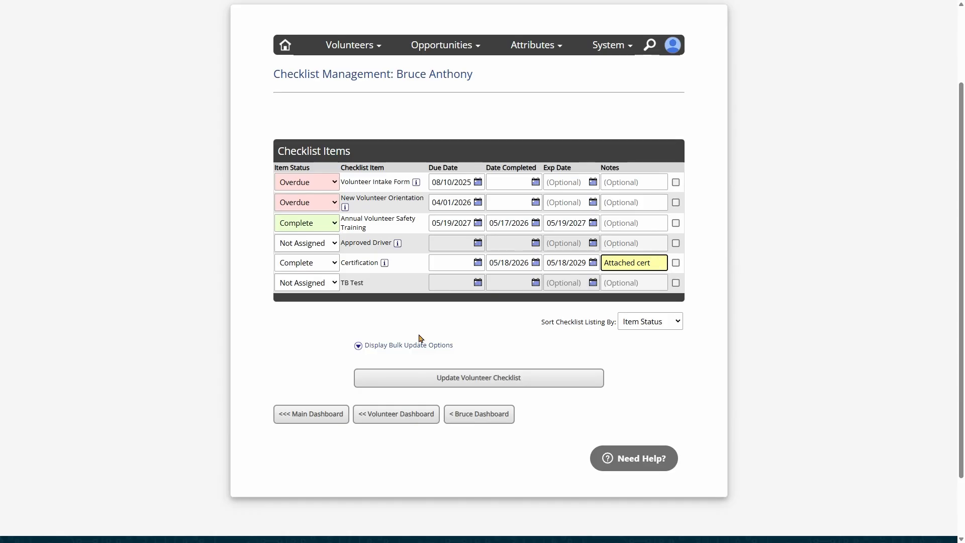
{"action": "left_click", "coordinate": [474, 326]}
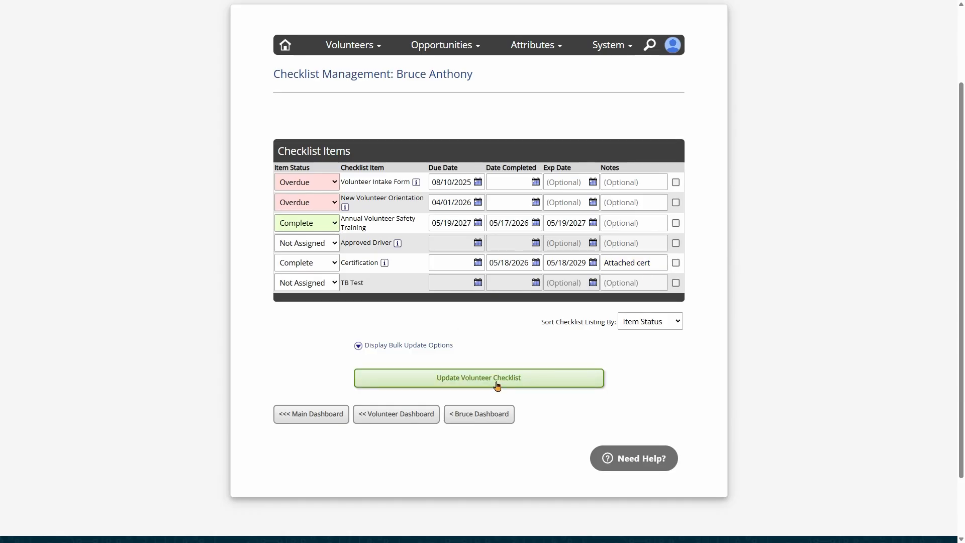
{"action": "left_click", "coordinate": [675, 265]}
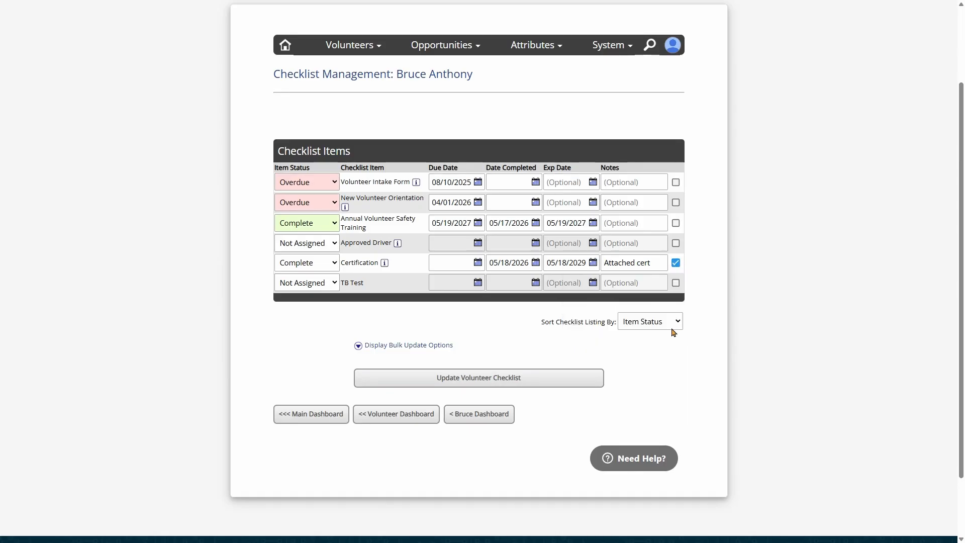
{"action": "left_click", "coordinate": [675, 263]}
{"action": "left_click", "coordinate": [488, 386]}
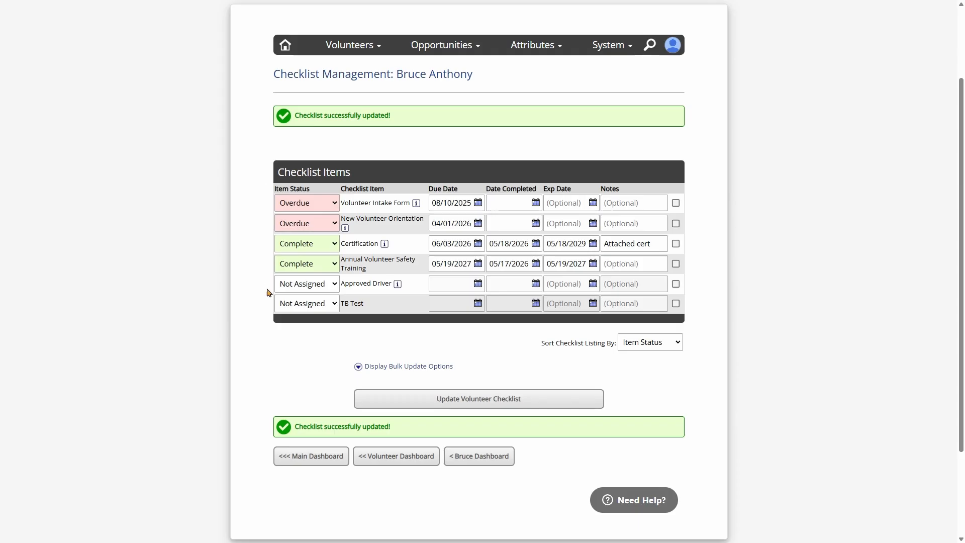
Step: Set the status of the Approved Driver and TB Test items to Complete
{"action": "left_click", "coordinate": [328, 292]}
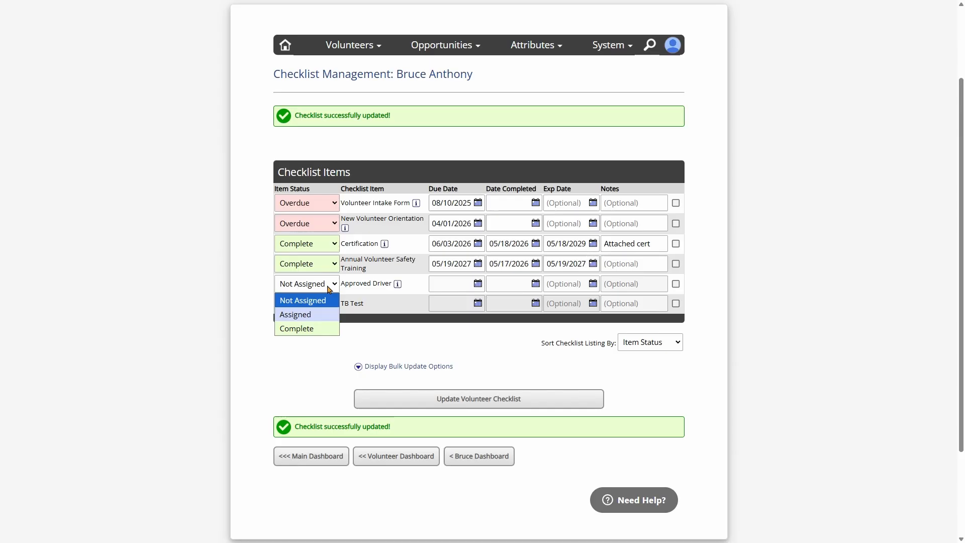
{"action": "left_click", "coordinate": [316, 328]}
{"action": "left_click", "coordinate": [322, 303]}
{"action": "left_click", "coordinate": [322, 348]}
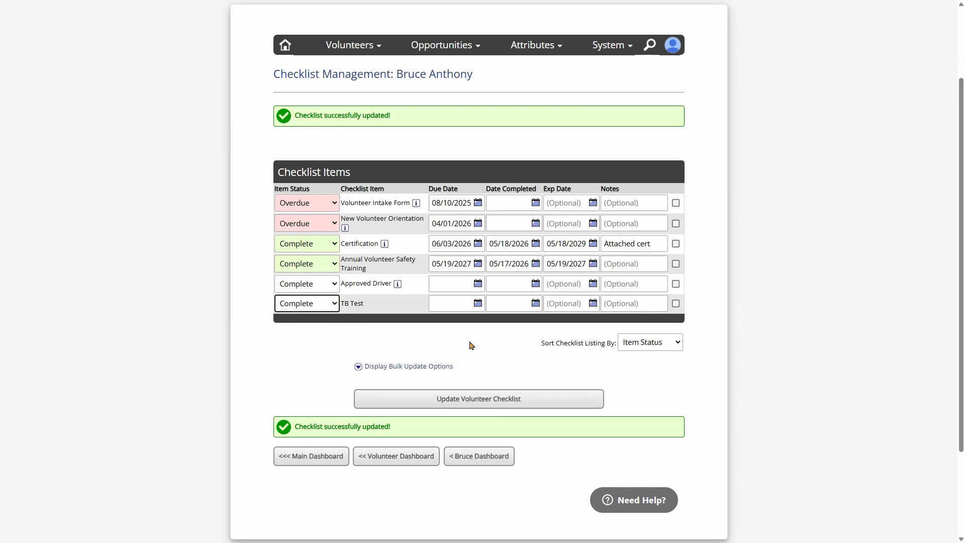
{"action": "left_click", "coordinate": [438, 340]}
Step: Return the Approved Driver and TB Test items to Not Assigned
{"action": "left_click", "coordinate": [306, 283]}
{"action": "left_click", "coordinate": [307, 297]}
{"action": "left_click", "coordinate": [307, 304]}
{"action": "left_click", "coordinate": [305, 317]}
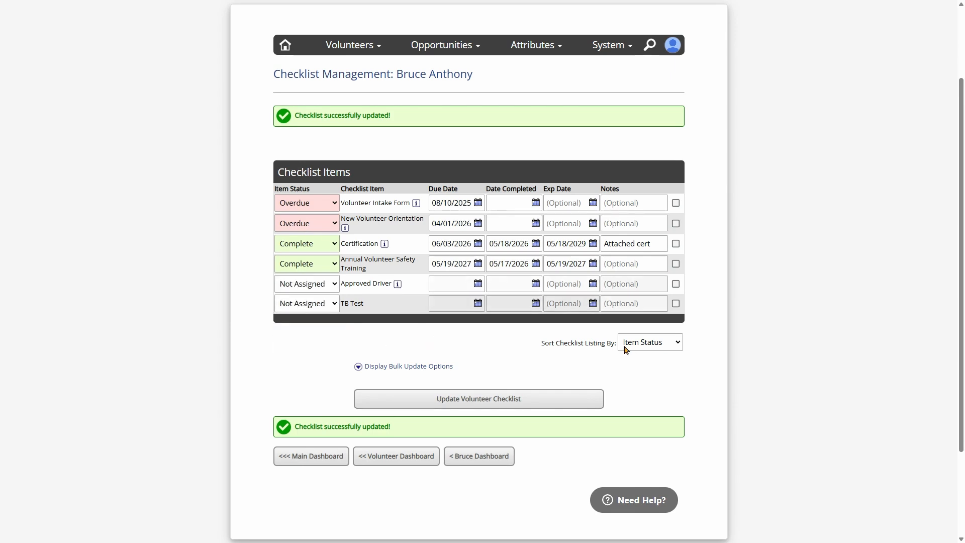
Step: Display the bulk update options and select all checklist items
{"action": "scroll", "coordinate": [491, 347], "scroll_direction": "down", "scroll_amount": 1}
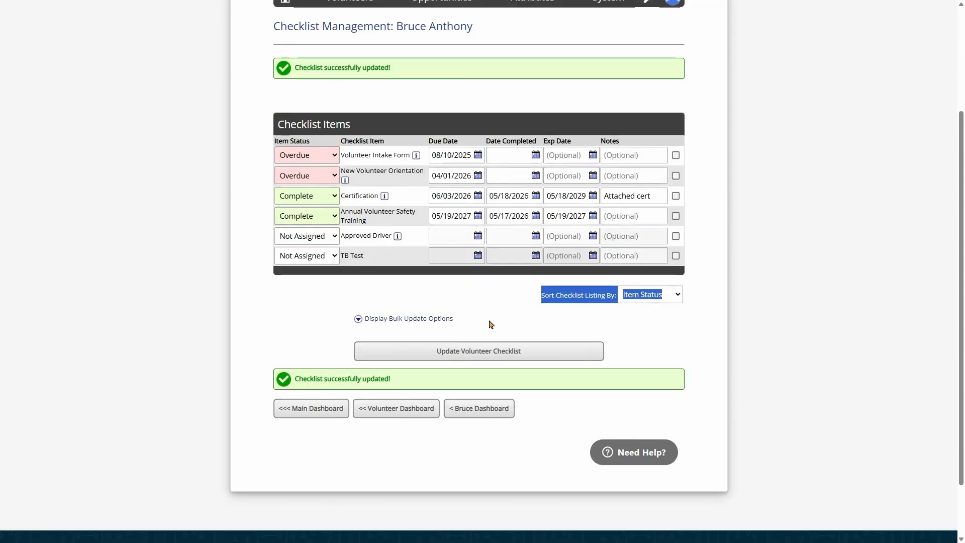
{"action": "left_click", "coordinate": [442, 316]}
{"action": "scroll", "coordinate": [473, 272], "scroll_direction": "down", "scroll_amount": 2}
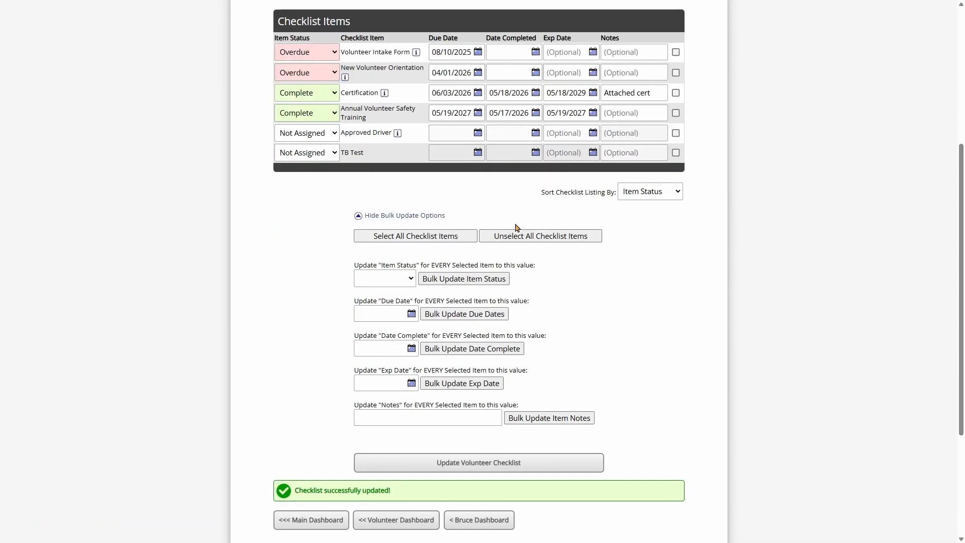
{"action": "scroll", "coordinate": [405, 291], "scroll_direction": "up", "scroll_amount": 1}
{"action": "left_click", "coordinate": [404, 290]}
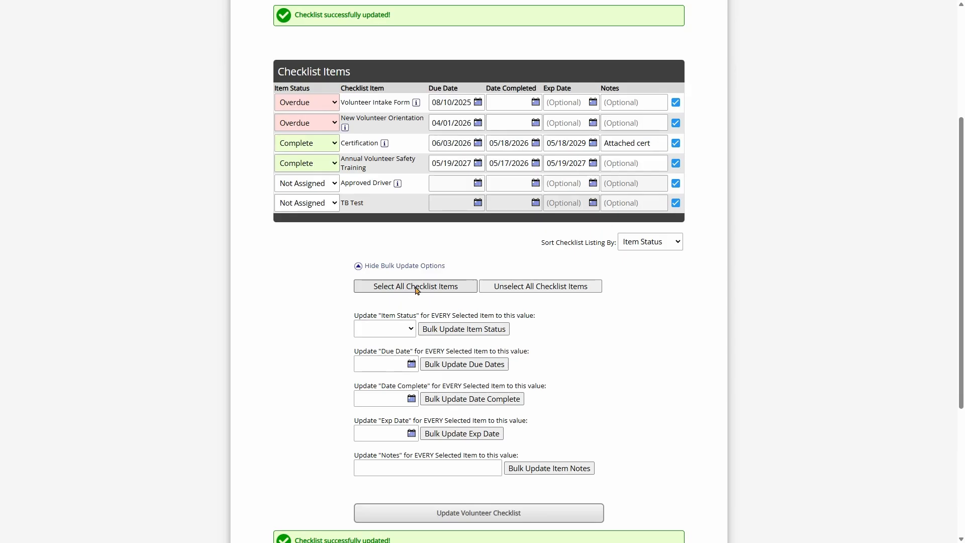
Step: Try to bulk update the status of all selected checklist items to Assigned, cancel the change and hide the bulk update options
{"action": "left_click", "coordinate": [406, 332]}
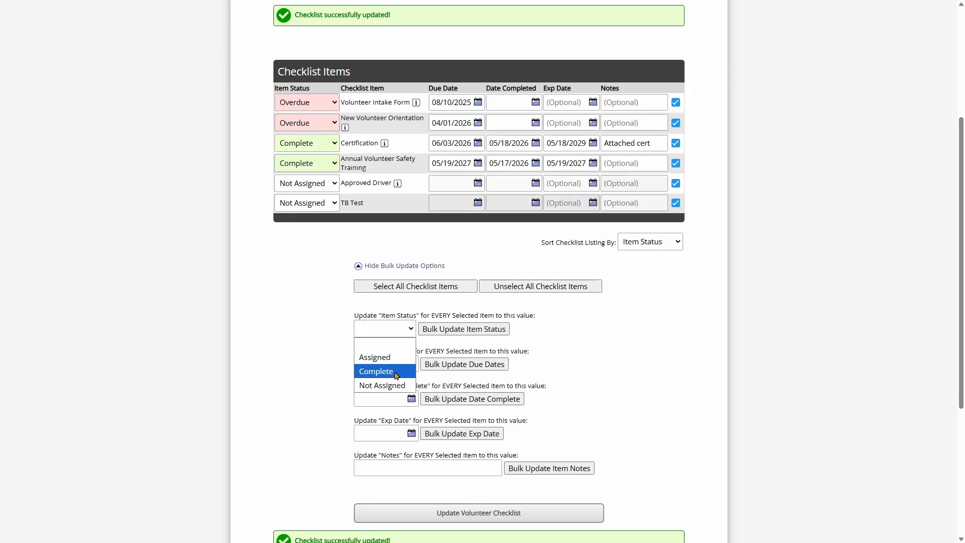
{"action": "left_click", "coordinate": [374, 358]}
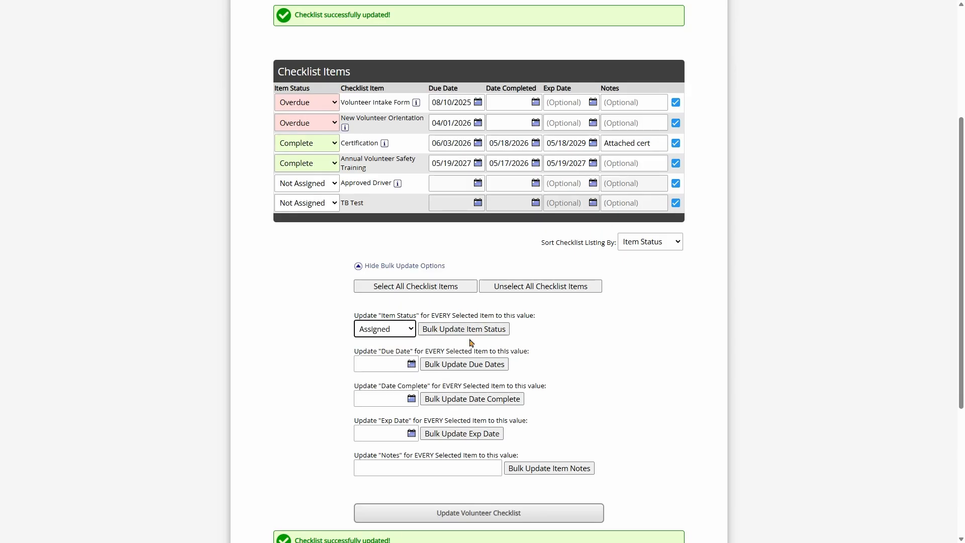
{"action": "left_click", "coordinate": [484, 331]}
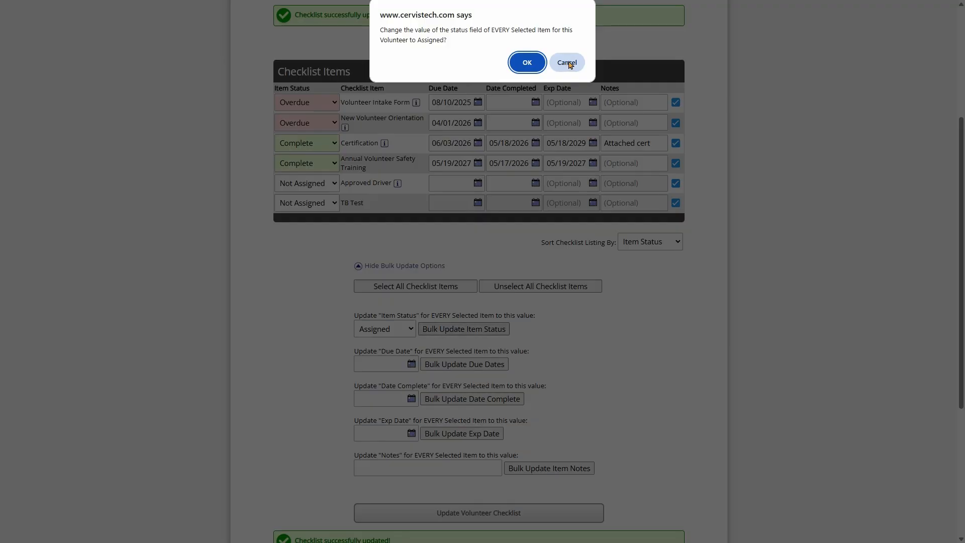
{"action": "left_click", "coordinate": [567, 62]}
{"action": "left_click", "coordinate": [409, 266]}
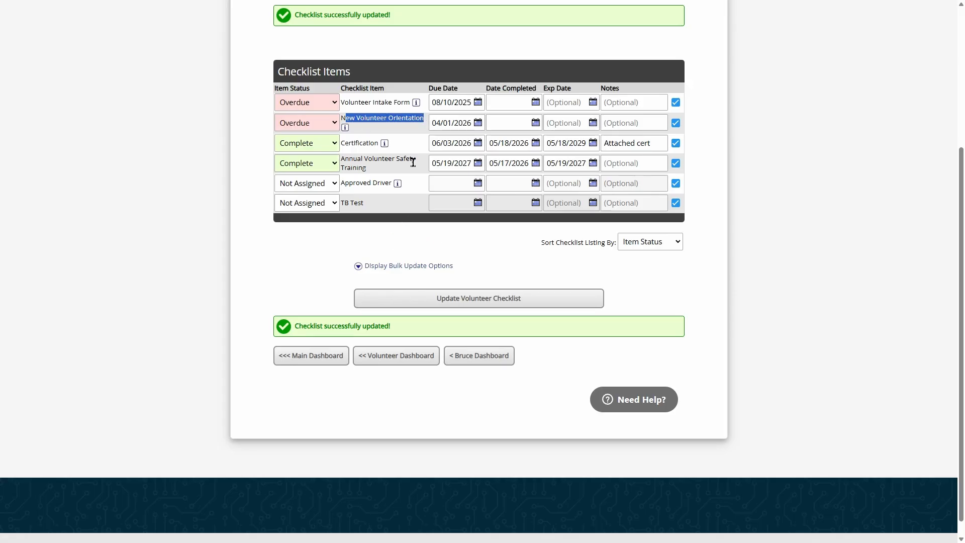
Step: Open the volunteer registration page of the New Volunteer Orientation opportunity on May 24, 2026
{"action": "scroll", "coordinate": [421, 234], "scroll_direction": "up", "scroll_amount": 4}
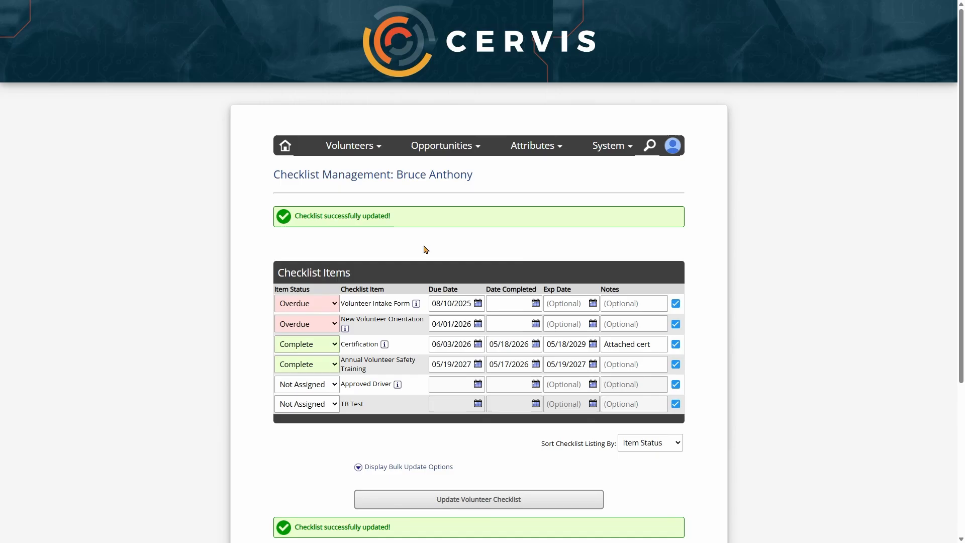
{"action": "left_click", "coordinate": [443, 145]}
{"action": "left_click", "coordinate": [436, 192]}
{"action": "scroll", "coordinate": [478, 151], "scroll_direction": "down", "scroll_amount": 12}
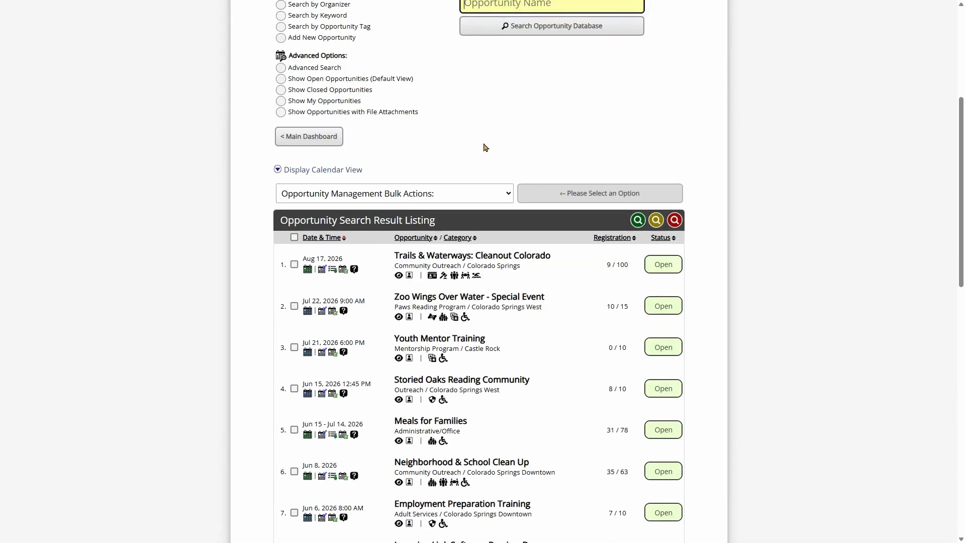
{"action": "scroll", "coordinate": [478, 147], "scroll_direction": "down", "scroll_amount": 1}
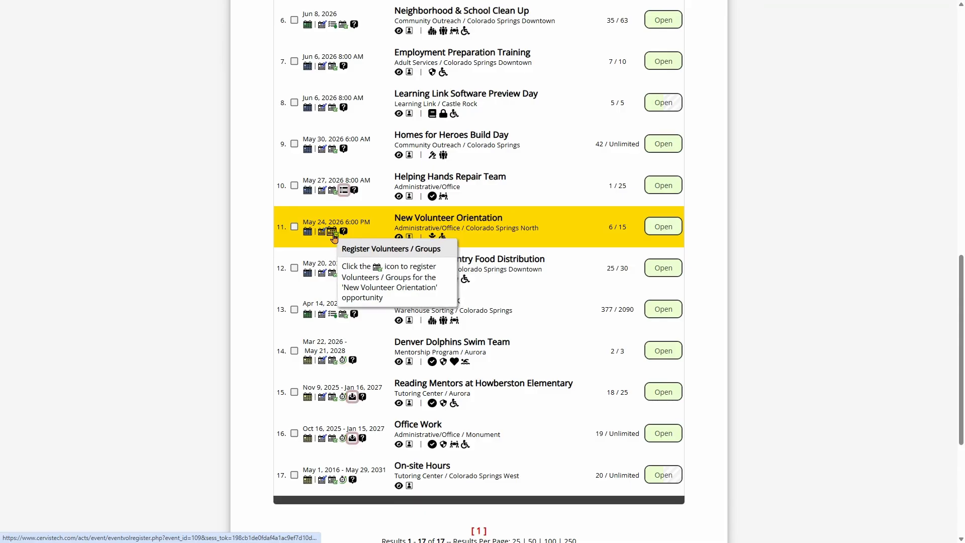
{"action": "left_click", "coordinate": [333, 232]}
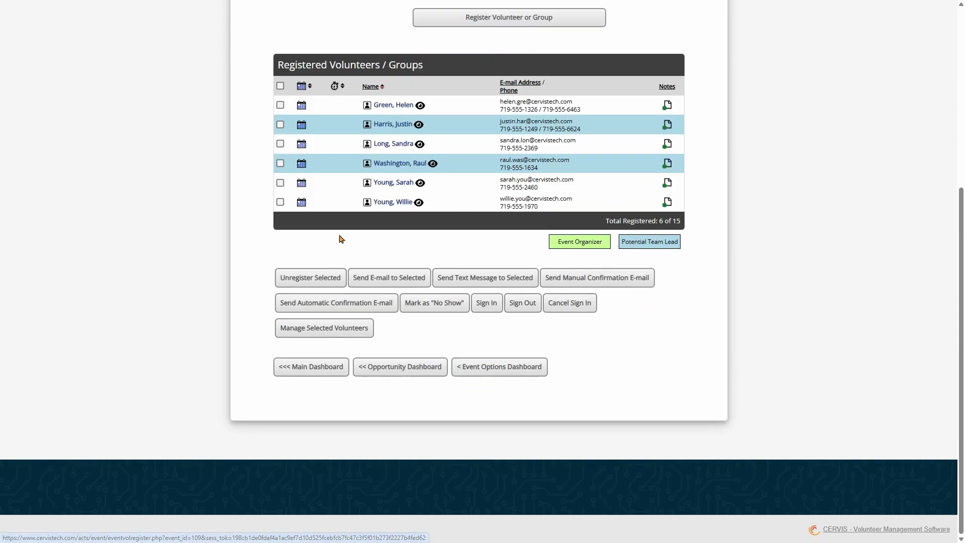
Step: Select all volunteers registered for the orientation and open them for volunteer management
{"action": "scroll", "coordinate": [283, 193], "scroll_direction": "up", "scroll_amount": 2}
{"action": "left_click", "coordinate": [280, 187]}
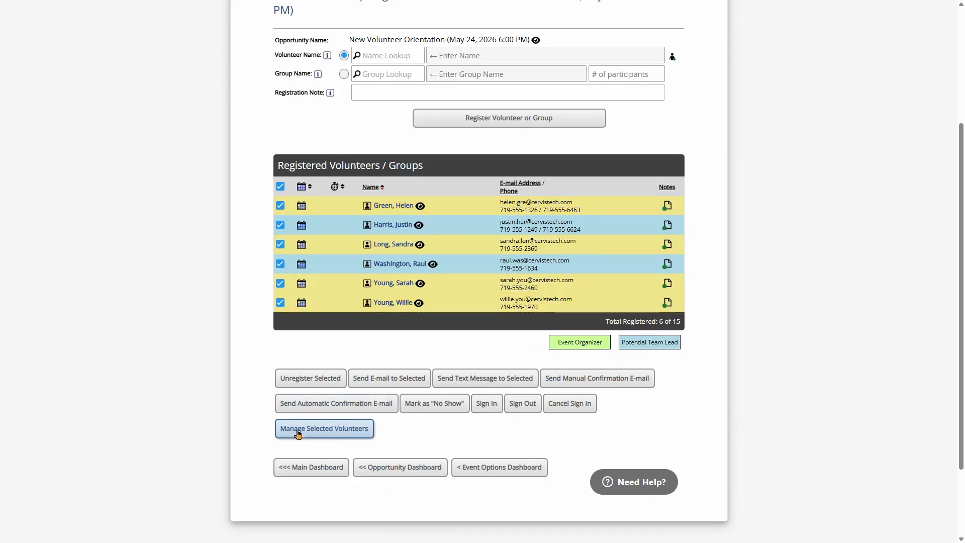
{"action": "left_click", "coordinate": [335, 438]}
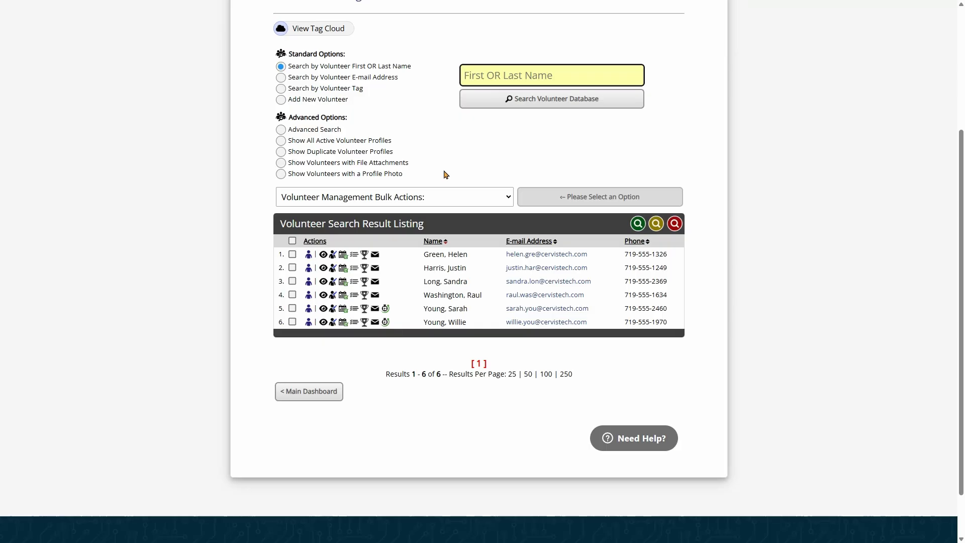
Step: Select all listed volunteers and start the Update Selected Volunteer Profiles bulk action
{"action": "left_click", "coordinate": [292, 241]}
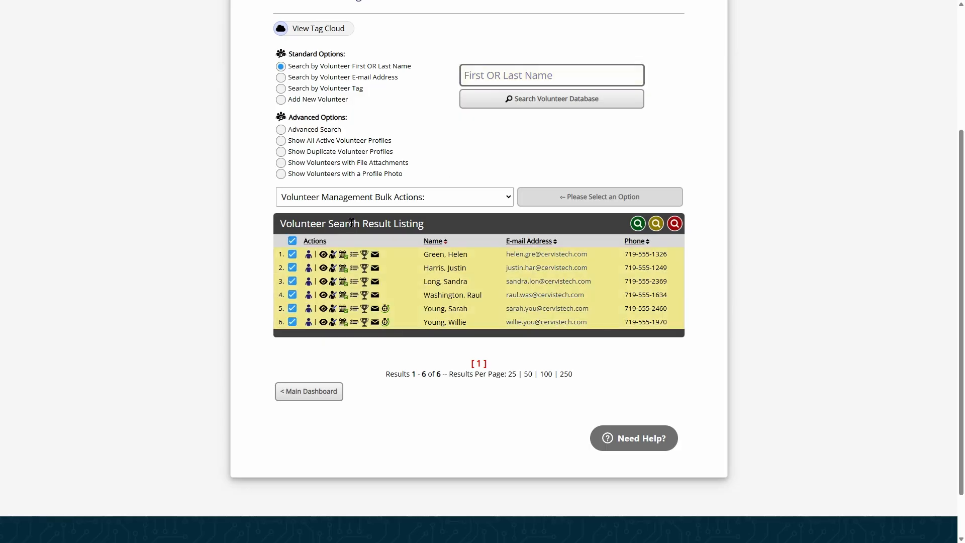
{"action": "left_click", "coordinate": [372, 200]}
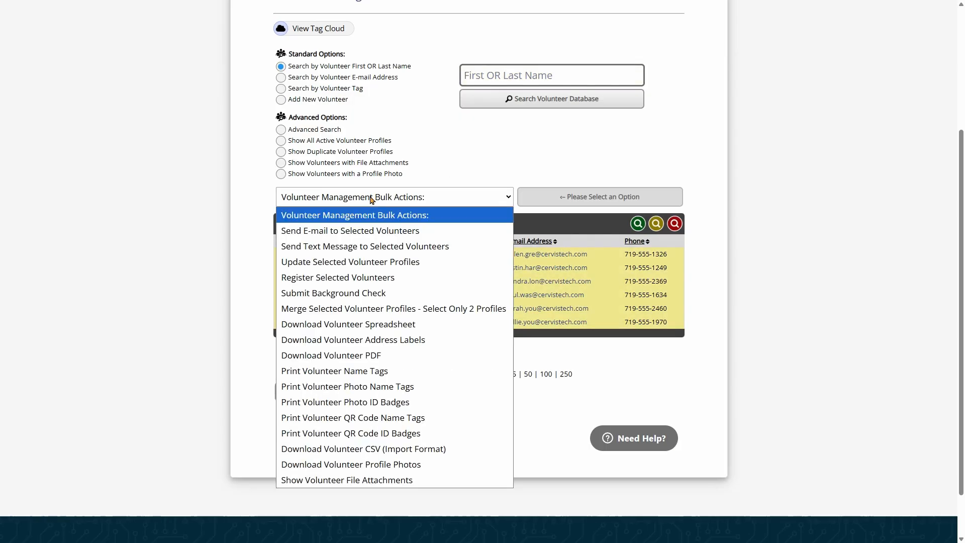
{"action": "left_click", "coordinate": [350, 262]}
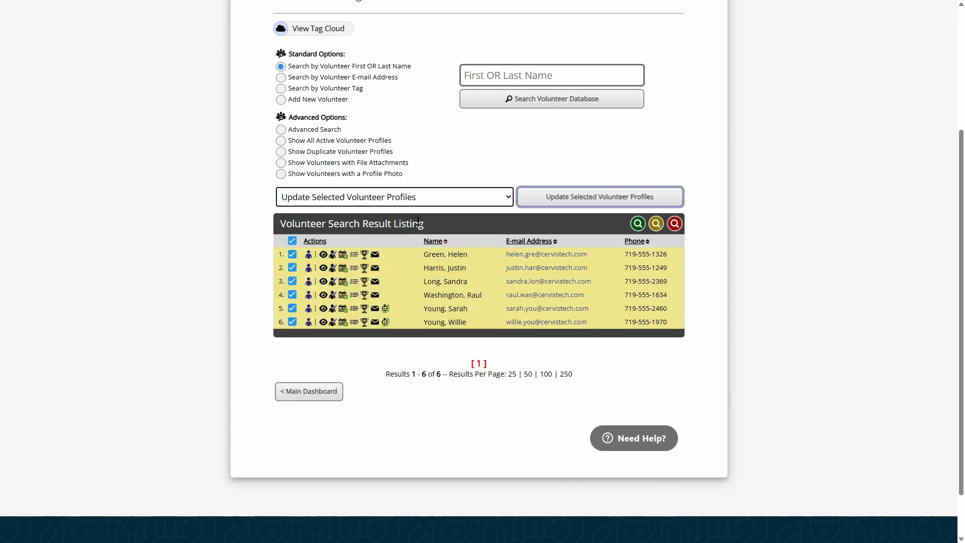
{"action": "left_click", "coordinate": [582, 202]}
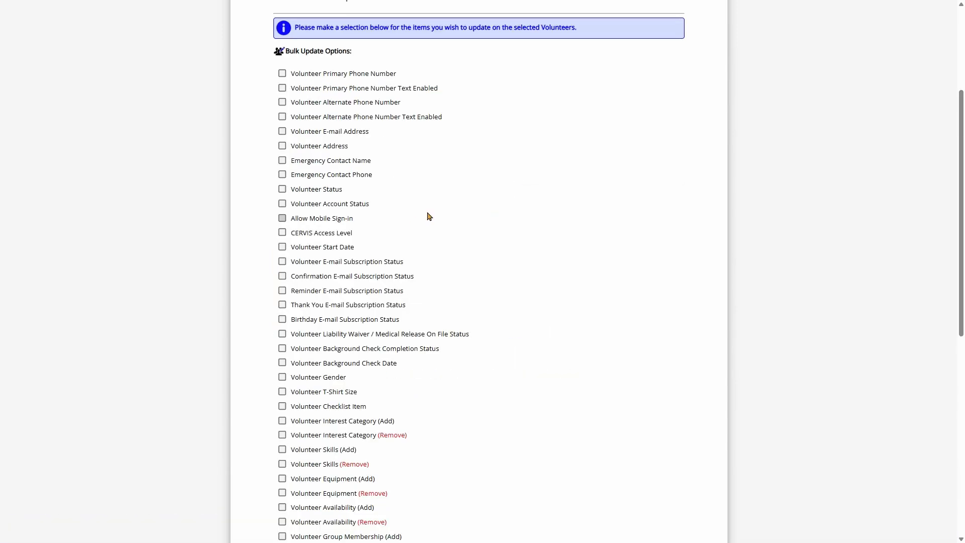
Step: Choose Volunteer Checklist Item as the field to bulk update for the selected volunteers
{"action": "scroll", "coordinate": [366, 288], "scroll_direction": "down", "scroll_amount": 2}
{"action": "left_click", "coordinate": [345, 312]}
{"action": "scroll", "coordinate": [521, 302], "scroll_direction": "up", "scroll_amount": 3}
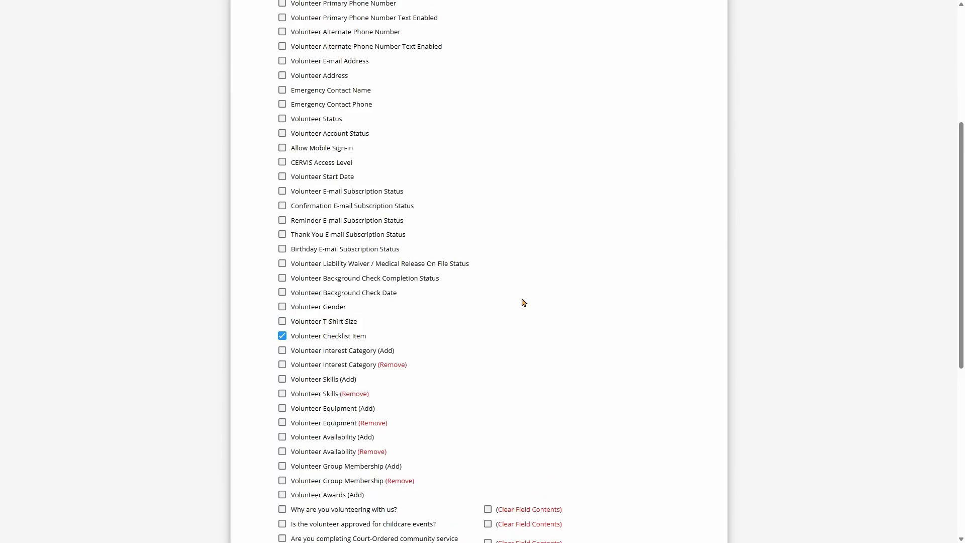
{"action": "scroll", "coordinate": [526, 347], "scroll_direction": "down", "scroll_amount": 2}
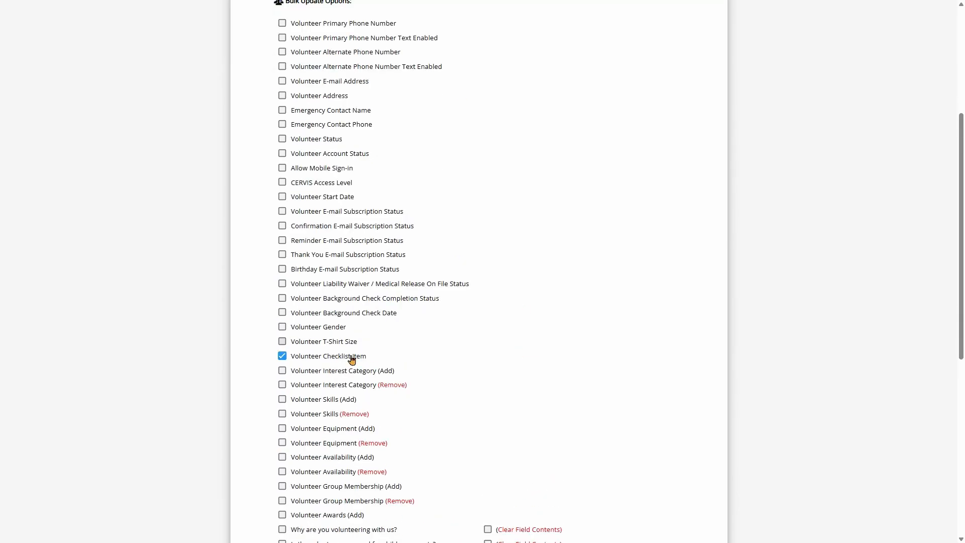
{"action": "scroll", "coordinate": [418, 282], "scroll_direction": "down", "scroll_amount": 3}
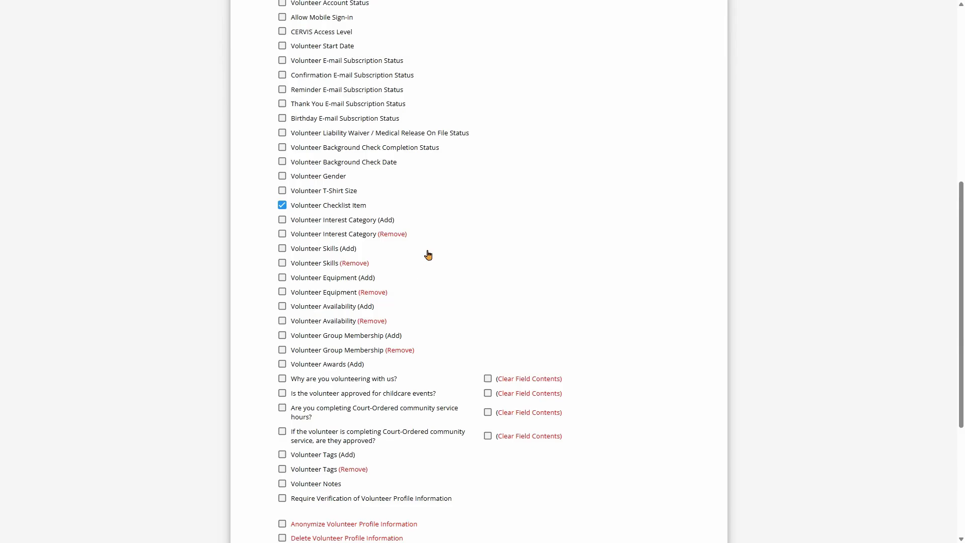
{"action": "scroll", "coordinate": [427, 254], "scroll_direction": "up", "scroll_amount": 2}
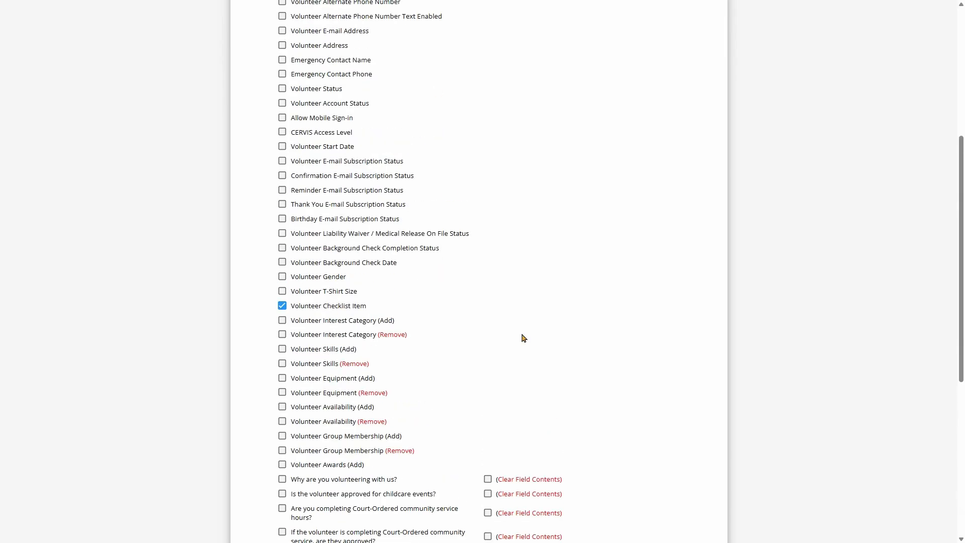
Step: Proceed to the bulk update form with only the Volunteer Checklist Item field selected
{"action": "scroll", "coordinate": [546, 312], "scroll_direction": "up", "scroll_amount": 3}
{"action": "scroll", "coordinate": [523, 226], "scroll_direction": "down", "scroll_amount": 2}
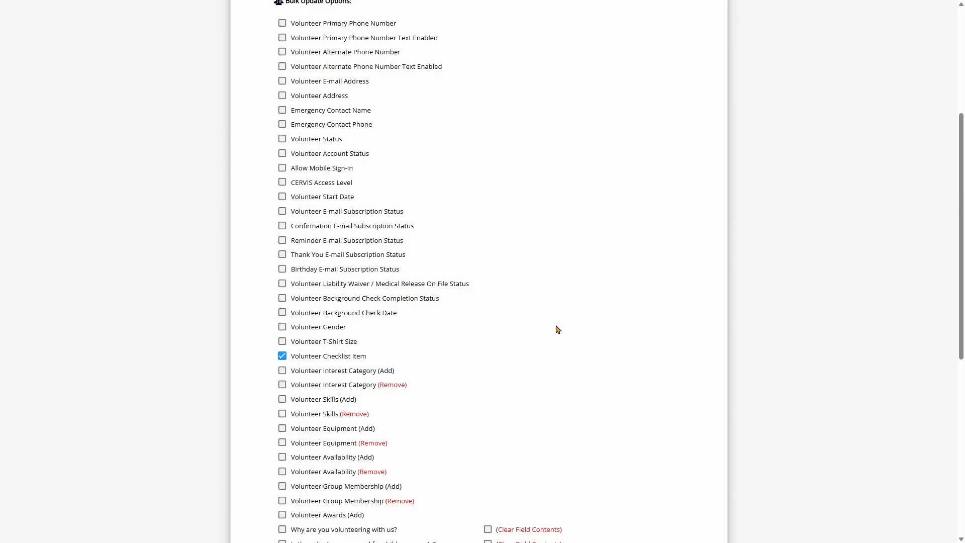
{"action": "key", "text": "ctrl+f"}
{"action": "type", "text": "checkl"}
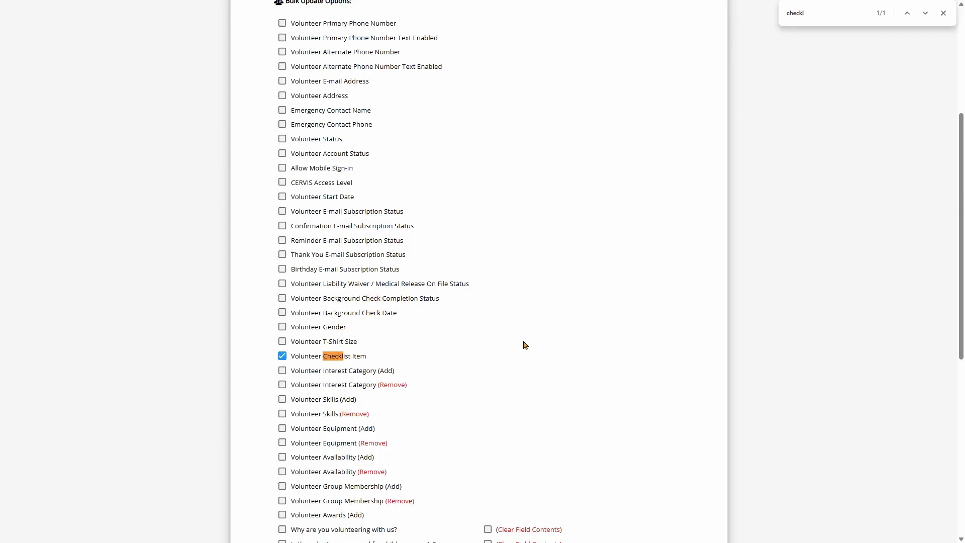
{"action": "key", "text": "Escape"}
{"action": "scroll", "coordinate": [564, 209], "scroll_direction": "down", "scroll_amount": 2}
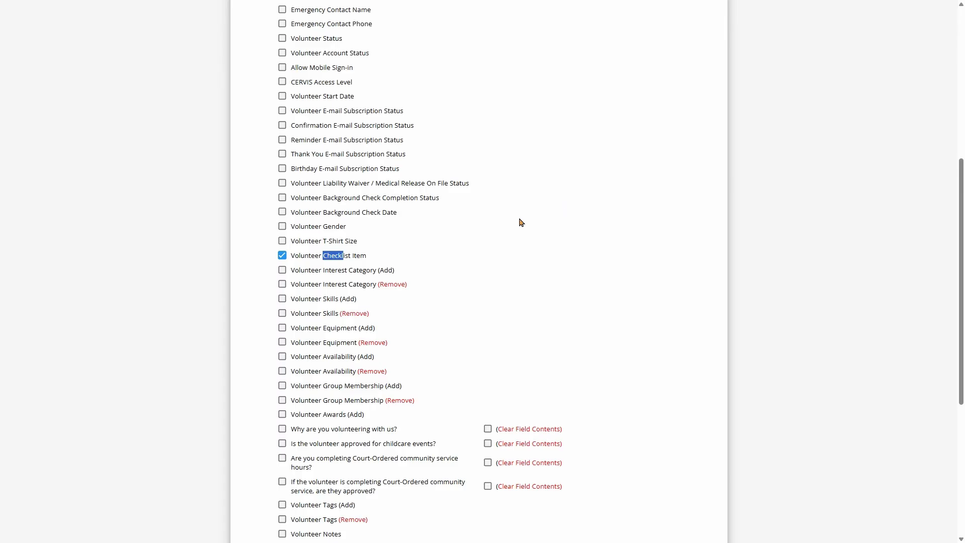
{"action": "scroll", "coordinate": [520, 222], "scroll_direction": "down", "scroll_amount": 4}
{"action": "scroll", "coordinate": [432, 166], "scroll_direction": "down", "scroll_amount": 2}
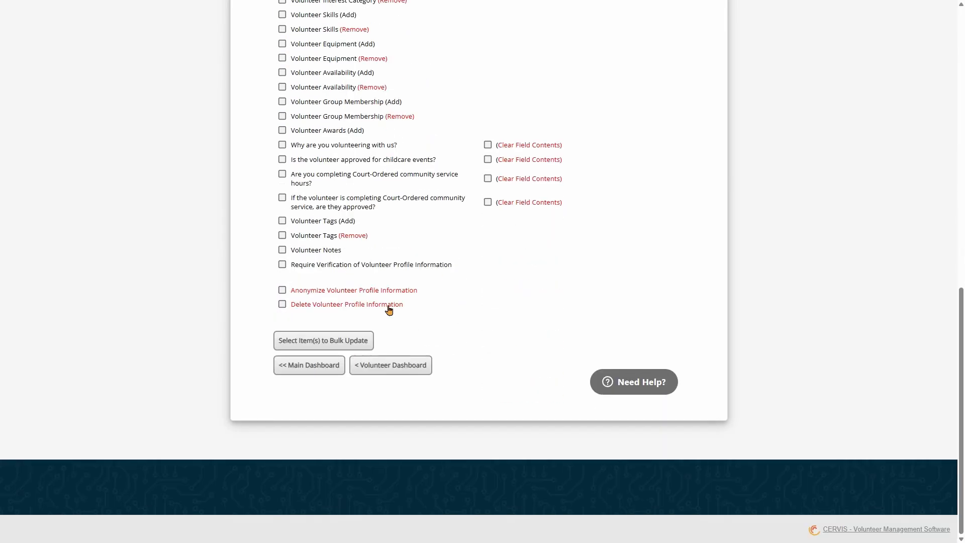
{"action": "left_click", "coordinate": [332, 342]}
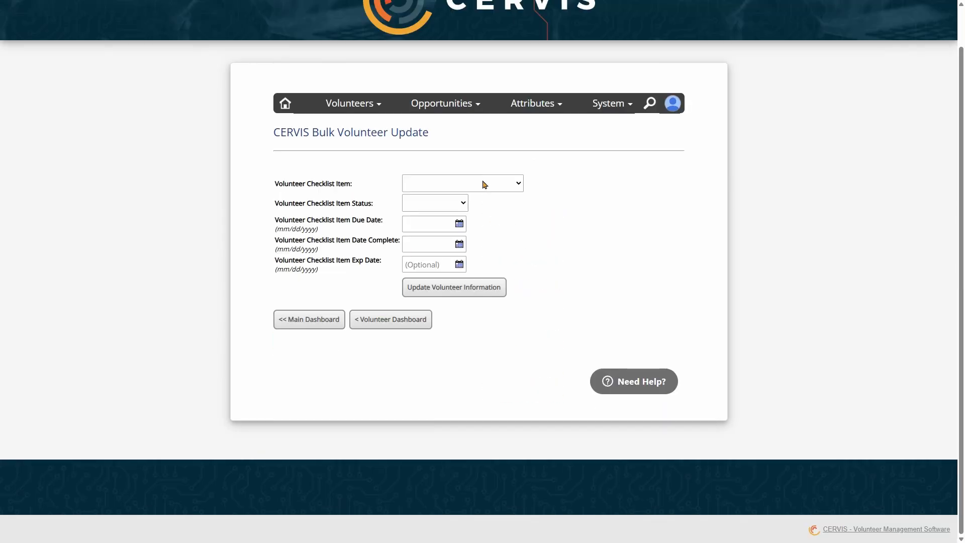
Step: Set the checklist item to New Volunteer Orientation, its status to Complete and its date complete to 05/20/2026
{"action": "left_click", "coordinate": [501, 184]}
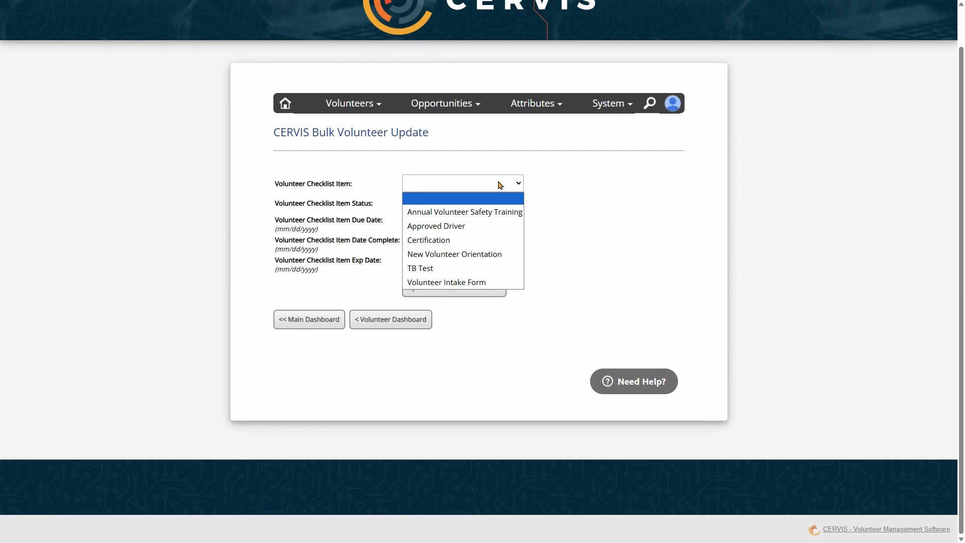
{"action": "left_click", "coordinate": [475, 254]}
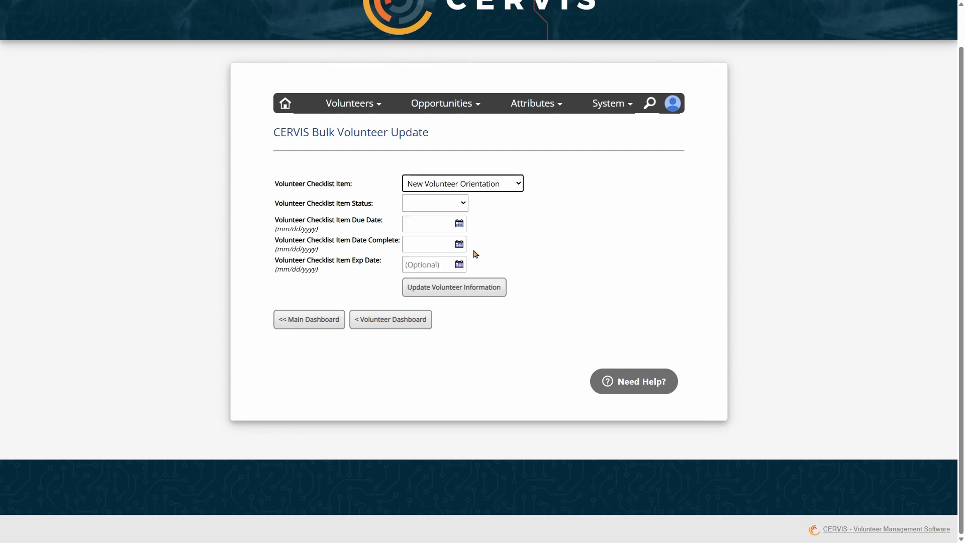
{"action": "left_click", "coordinate": [448, 206]}
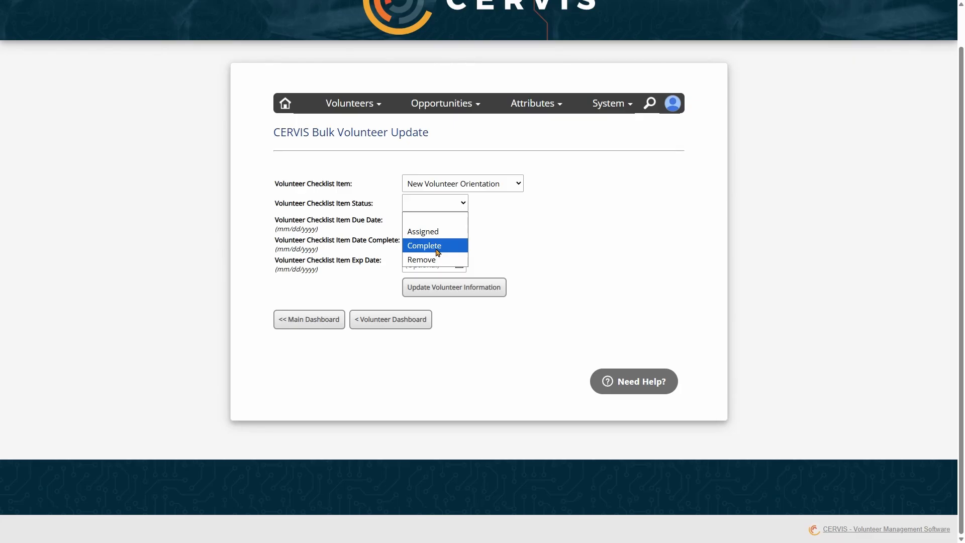
{"action": "left_click", "coordinate": [438, 246]}
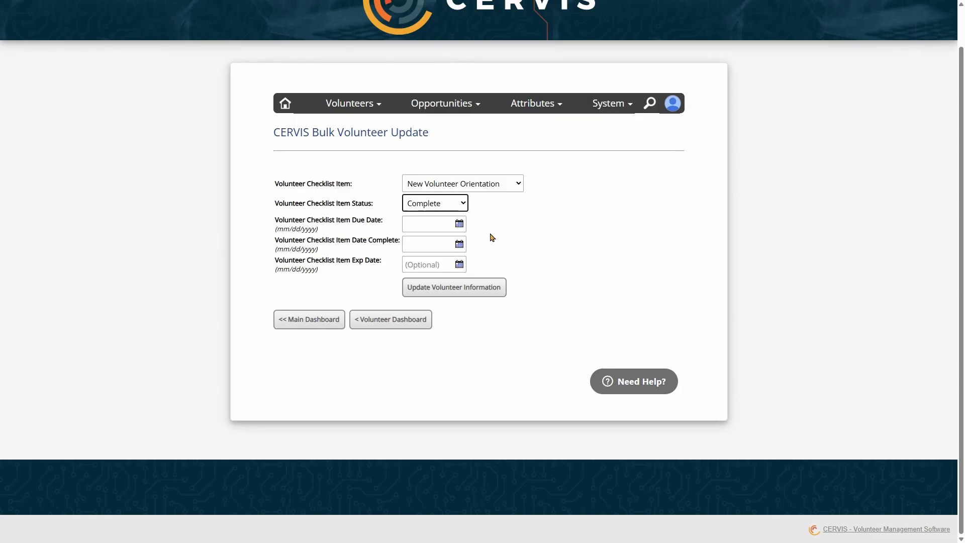
{"action": "left_click", "coordinate": [450, 245]}
{"action": "left_click", "coordinate": [437, 320]}
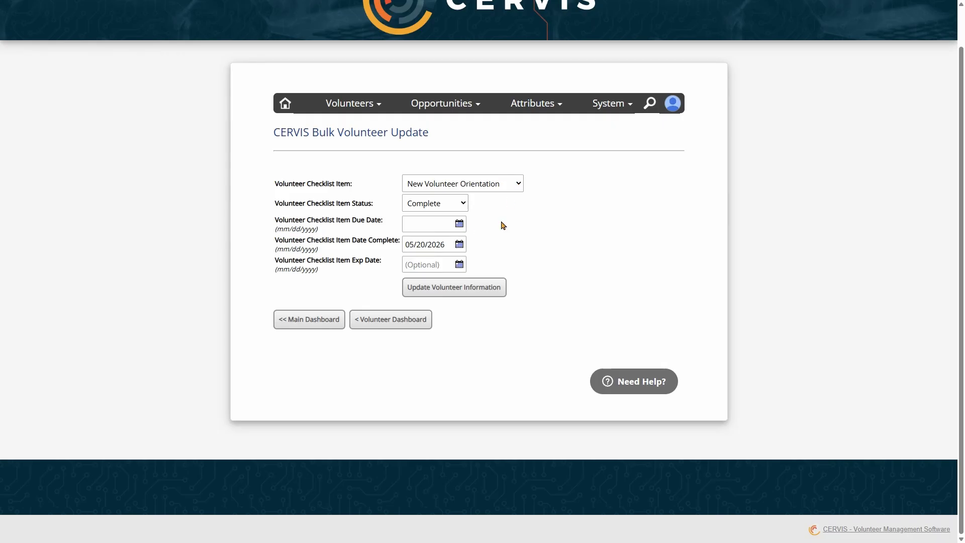
Step: Submit and confirm the bulk update for the selected volunteers, and deselect all volunteers in the result listing
{"action": "left_click", "coordinate": [454, 291]}
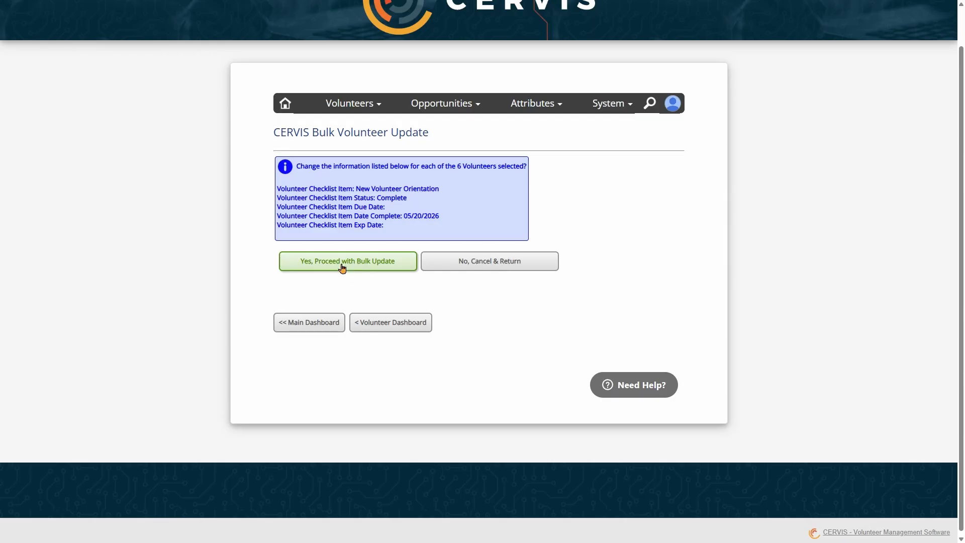
{"action": "left_click", "coordinate": [371, 268]}
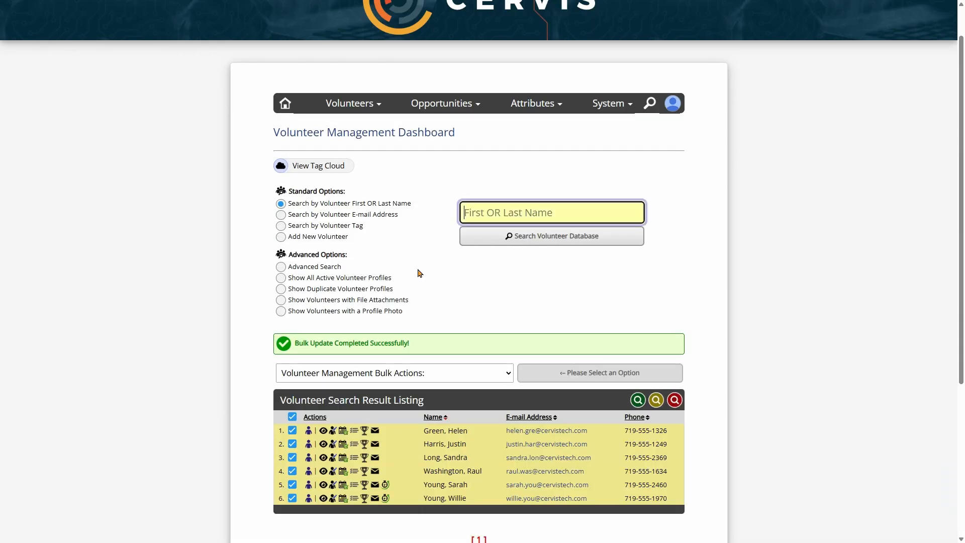
{"action": "scroll", "coordinate": [444, 149], "scroll_direction": "down", "scroll_amount": 2}
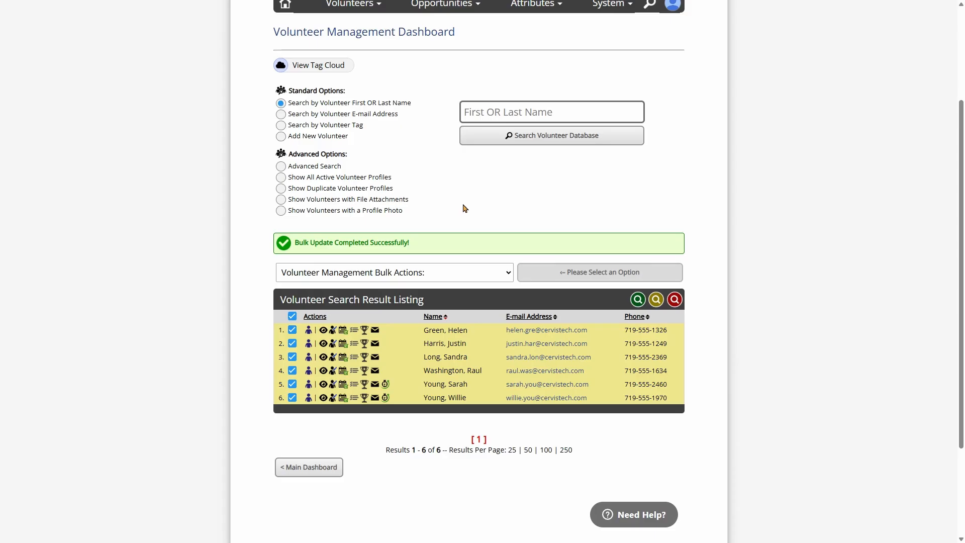
{"action": "left_click", "coordinate": [293, 318]}
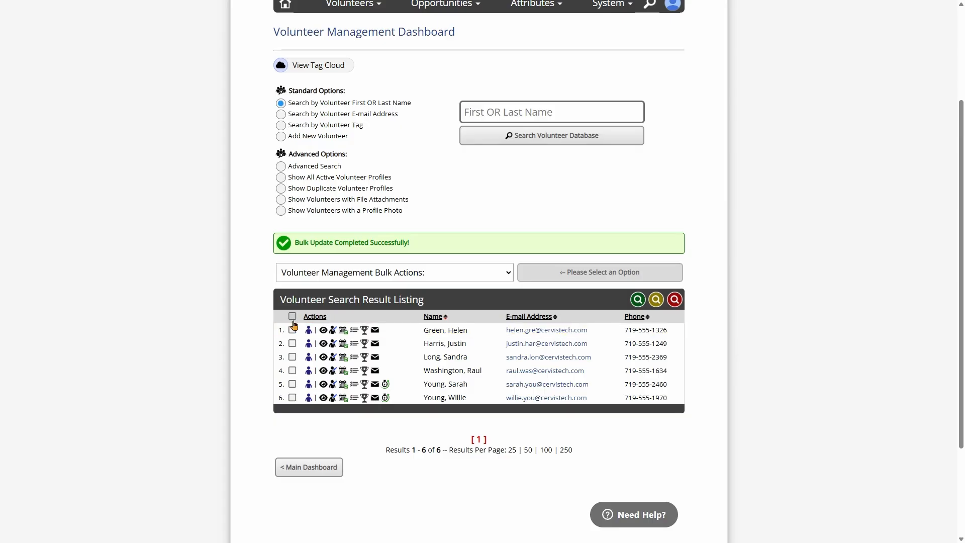
Step: Find the Sort and Repack opportunity among the existing opportunities and open it for editing
{"action": "scroll", "coordinate": [476, 209], "scroll_direction": "up", "scroll_amount": 3}
{"action": "left_click", "coordinate": [460, 145]}
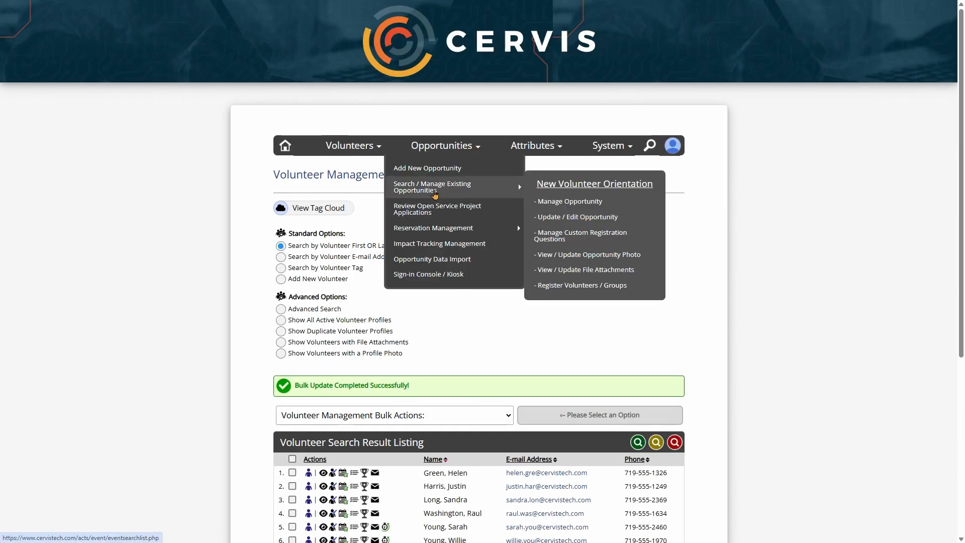
{"action": "left_click", "coordinate": [436, 196]}
{"action": "scroll", "coordinate": [483, 151], "scroll_direction": "down", "scroll_amount": 7}
{"action": "scroll", "coordinate": [486, 162], "scroll_direction": "down", "scroll_amount": 7}
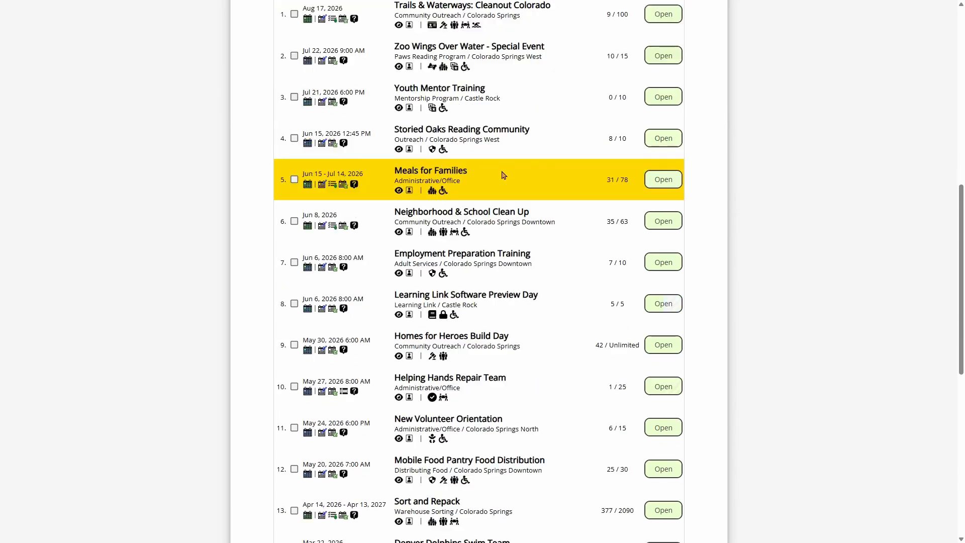
{"action": "scroll", "coordinate": [504, 176], "scroll_direction": "down", "scroll_amount": 2}
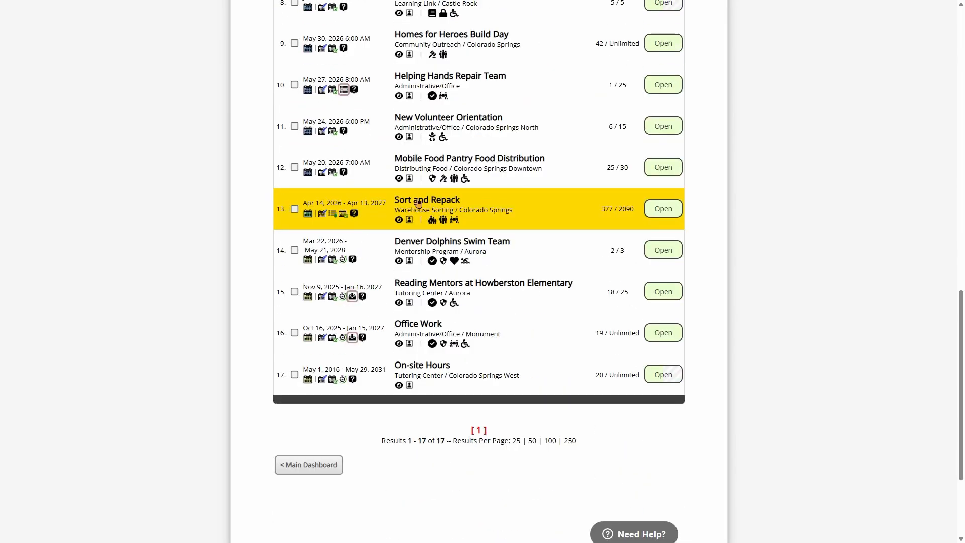
{"action": "left_click", "coordinate": [323, 217]}
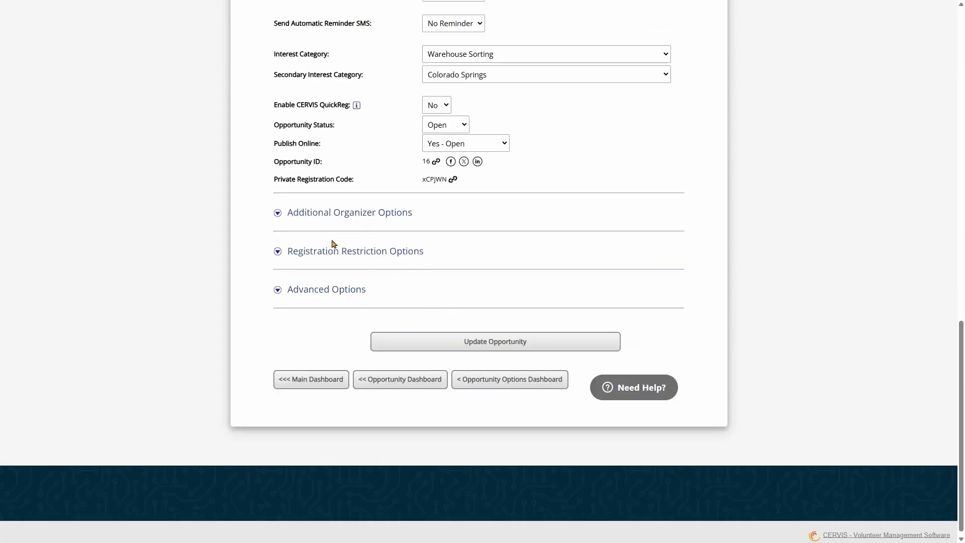
Step: Expand the Registration Restriction Options of the Sort and Repack opportunity and examine its Checklist Item Restriction(s)
{"action": "left_click", "coordinate": [305, 255]}
{"action": "scroll", "coordinate": [355, 263], "scroll_direction": "down", "scroll_amount": 5}
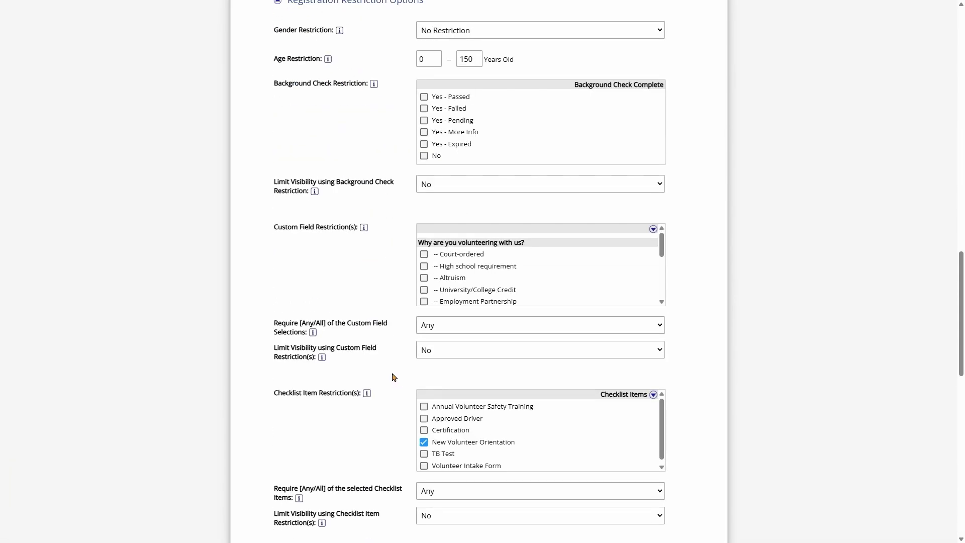
{"action": "scroll", "coordinate": [394, 357], "scroll_direction": "down", "scroll_amount": 2}
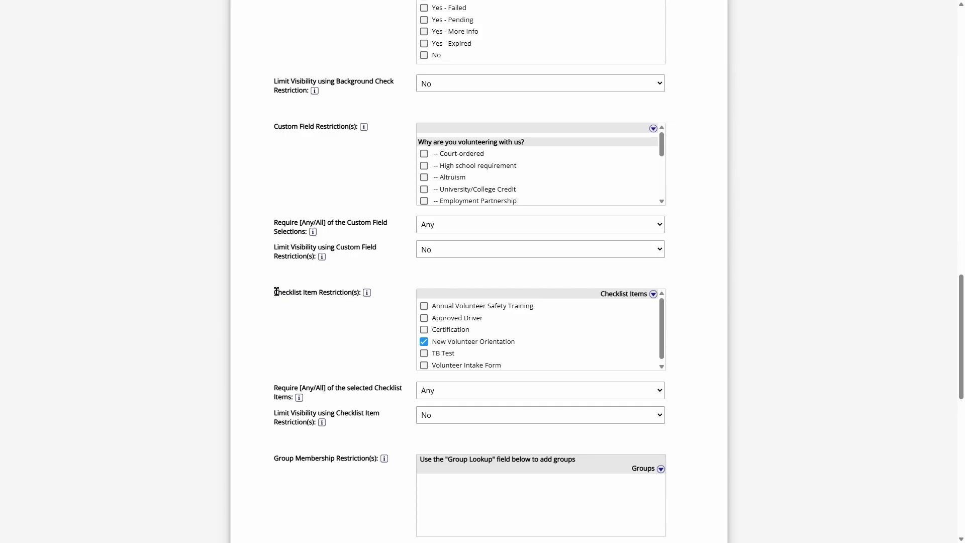
{"action": "left_click_drag", "start_coordinate": [276, 293], "coordinate": [349, 294]}
{"action": "scroll", "coordinate": [393, 312], "scroll_direction": "down", "scroll_amount": 2}
{"action": "left_click", "coordinate": [397, 247]}
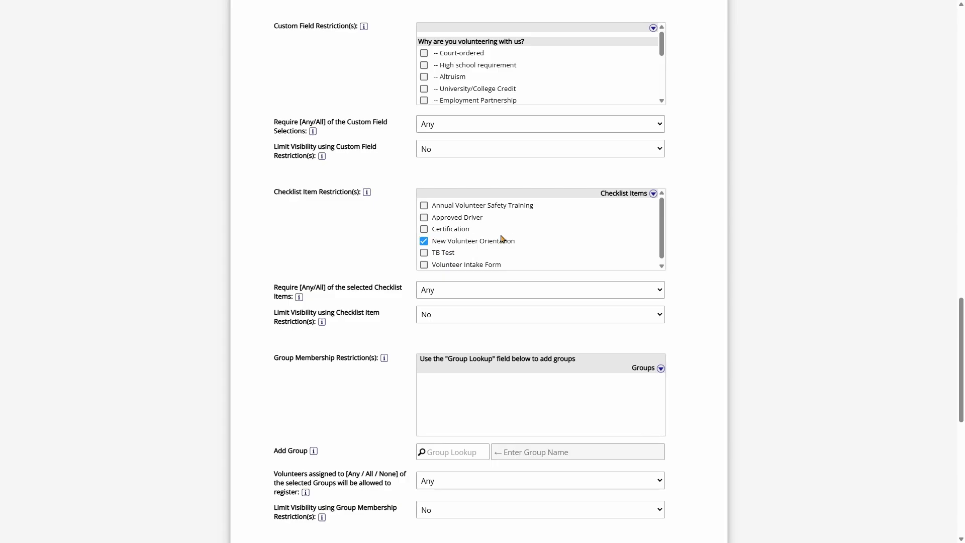
Step: Add Annual Volunteer Safety Training to the checklist item restrictions and try the All and Any requirement options
{"action": "left_click", "coordinate": [490, 211]}
{"action": "left_click_drag", "start_coordinate": [281, 287], "coordinate": [373, 287]}
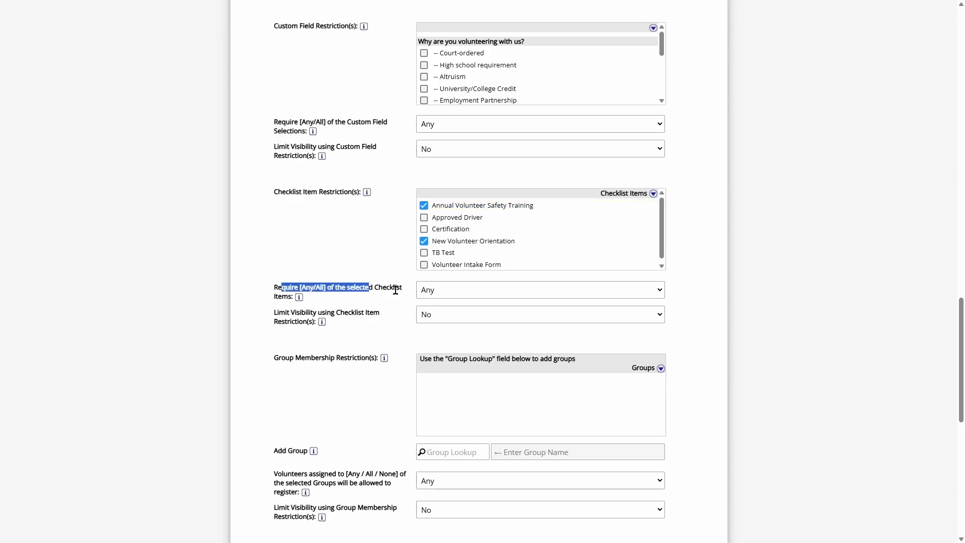
{"action": "left_click", "coordinate": [437, 290]}
{"action": "left_click", "coordinate": [449, 324]}
{"action": "left_click", "coordinate": [436, 291]}
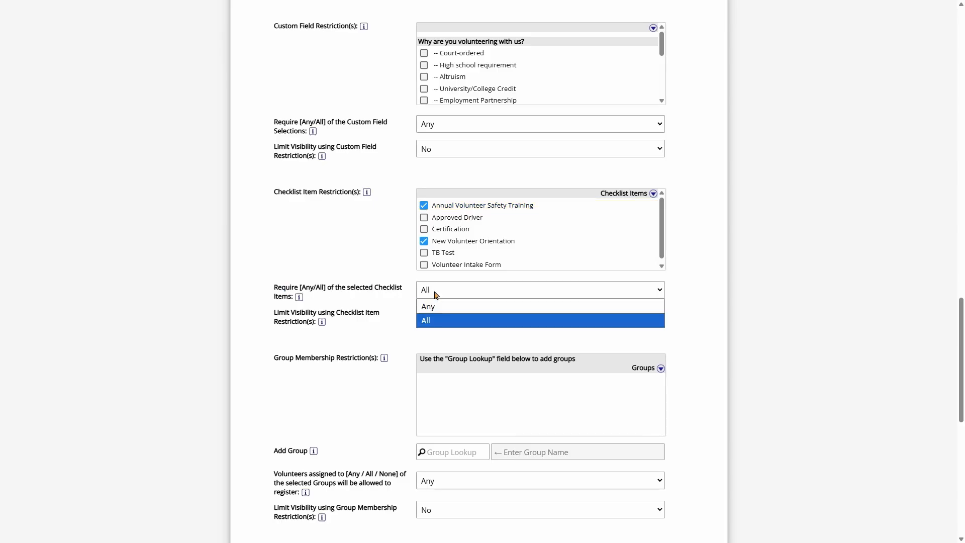
{"action": "left_click", "coordinate": [445, 312]}
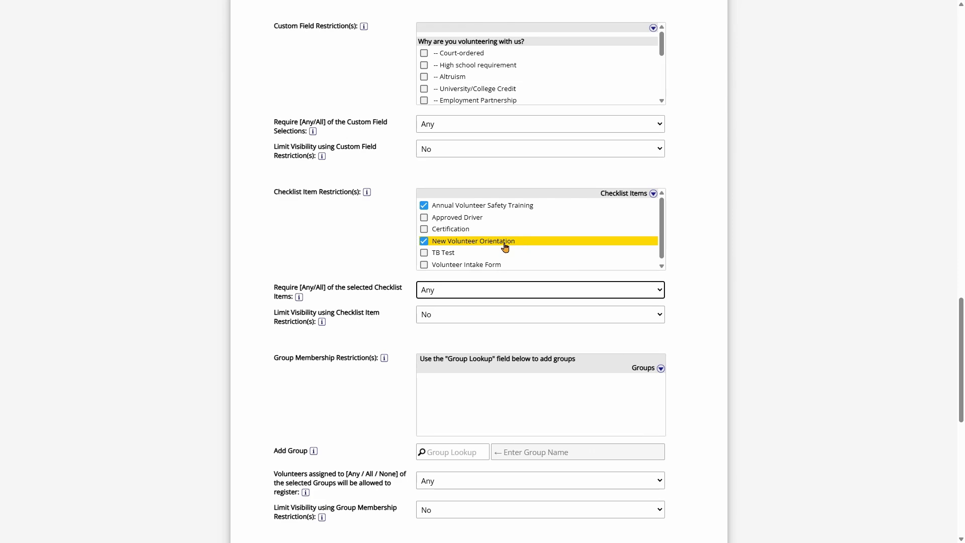
Step: Require All of the selected checklist items and remove Annual Volunteer Safety Training from the restrictions
{"action": "left_click", "coordinate": [480, 294]}
{"action": "left_click", "coordinate": [455, 324]}
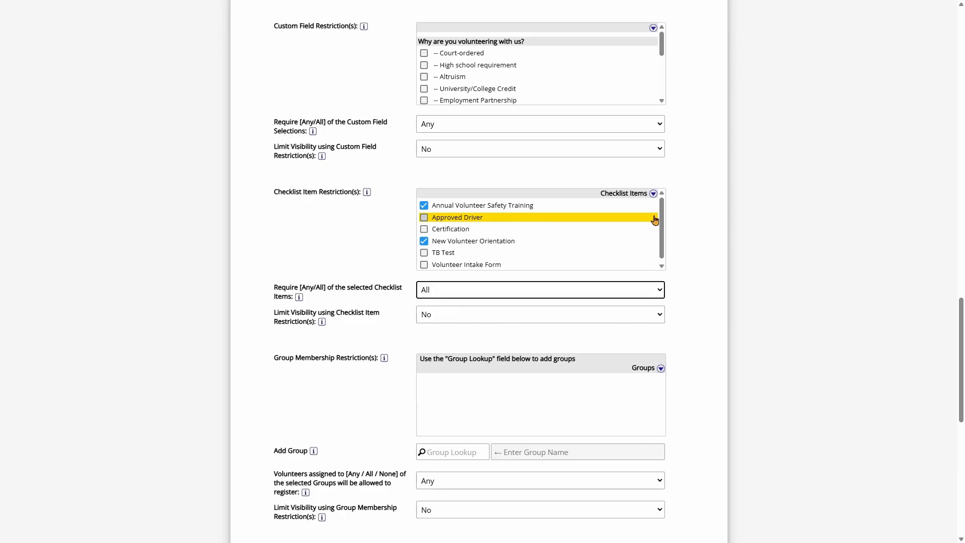
{"action": "left_click", "coordinate": [354, 237]}
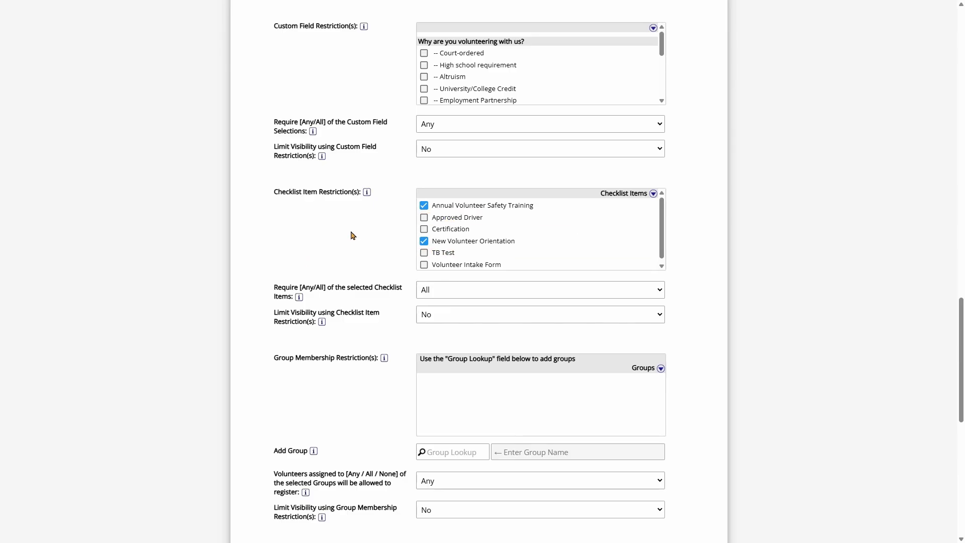
{"action": "left_click", "coordinate": [459, 205]}
Step: Review the optional Registration Restriction Failure Message together with the opportunity's checklist item restrictions
{"action": "scroll", "coordinate": [387, 206], "scroll_direction": "down", "scroll_amount": 6}
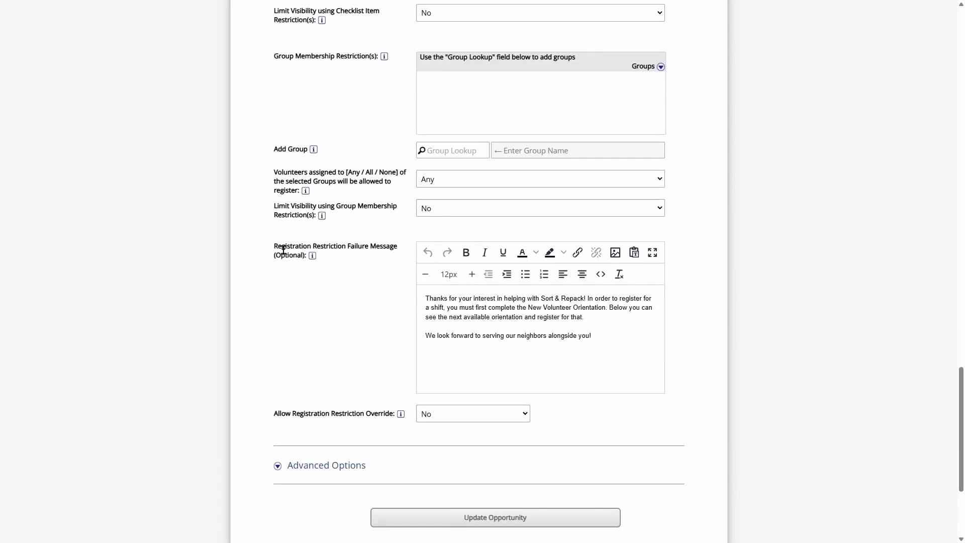
{"action": "left_click_drag", "start_coordinate": [278, 247], "coordinate": [399, 247]}
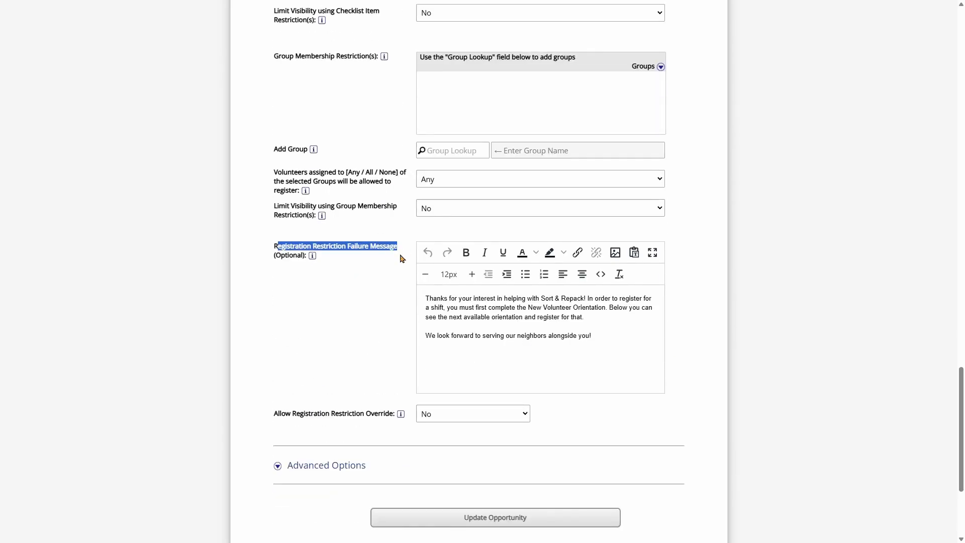
{"action": "left_click", "coordinate": [396, 274]}
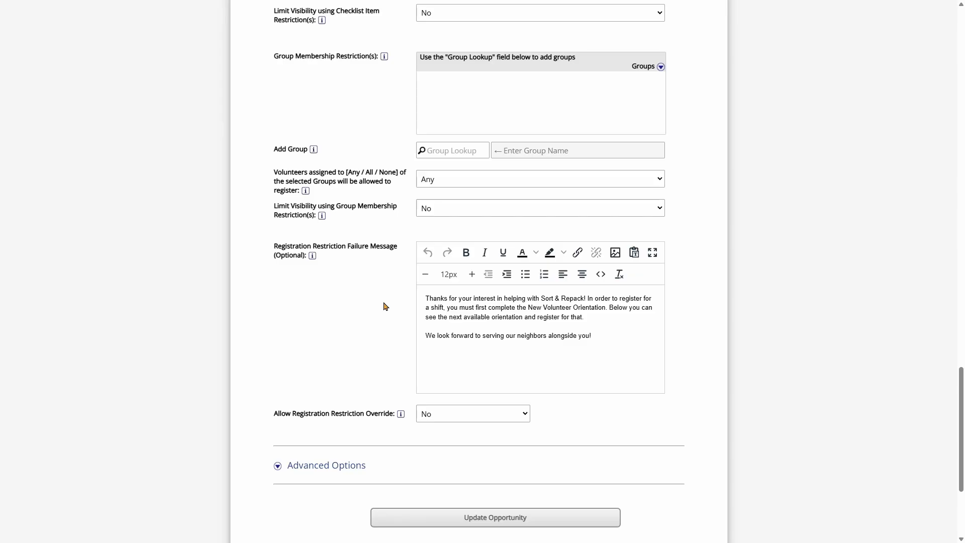
{"action": "double_click", "coordinate": [296, 259]}
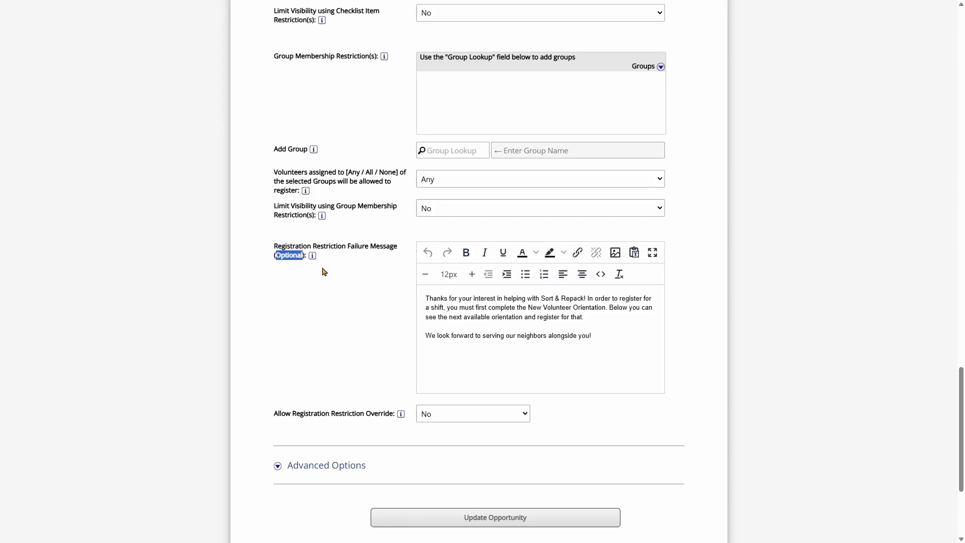
{"action": "left_click", "coordinate": [366, 261]}
{"action": "scroll", "coordinate": [390, 304], "scroll_direction": "up", "scroll_amount": 6}
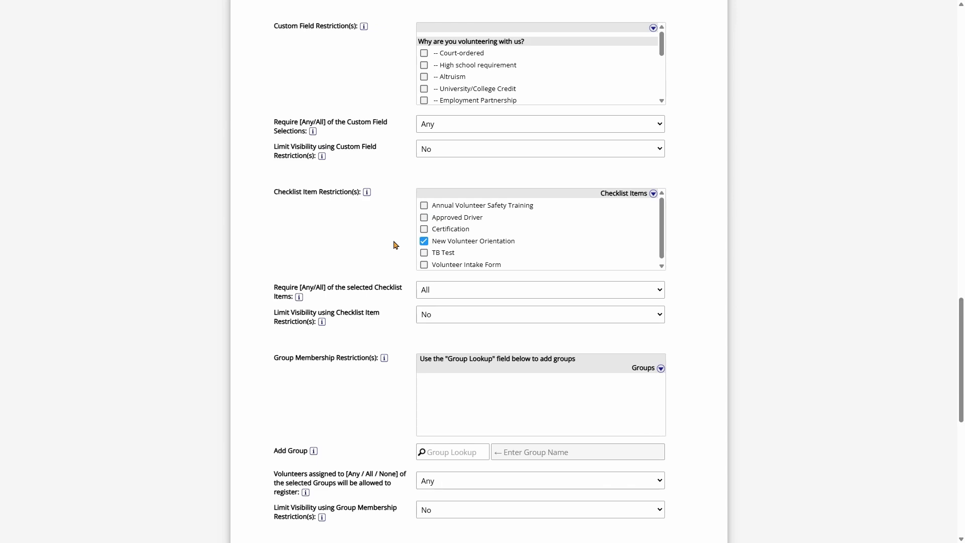
{"action": "scroll", "coordinate": [395, 245], "scroll_direction": "down", "scroll_amount": 7}
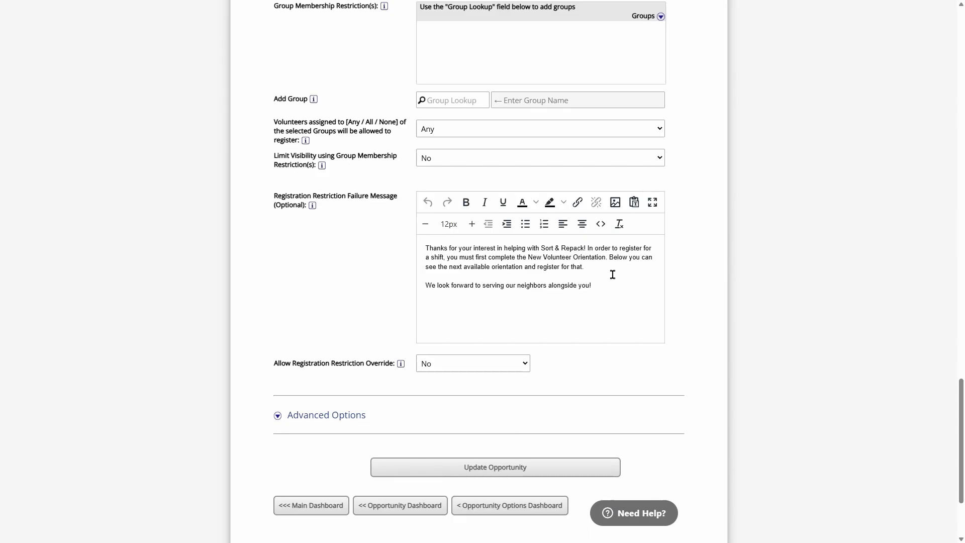
Step: Select the words New Volunteer Orientation in the registration restriction failure message
{"action": "left_click_drag", "start_coordinate": [532, 257], "coordinate": [603, 266]}
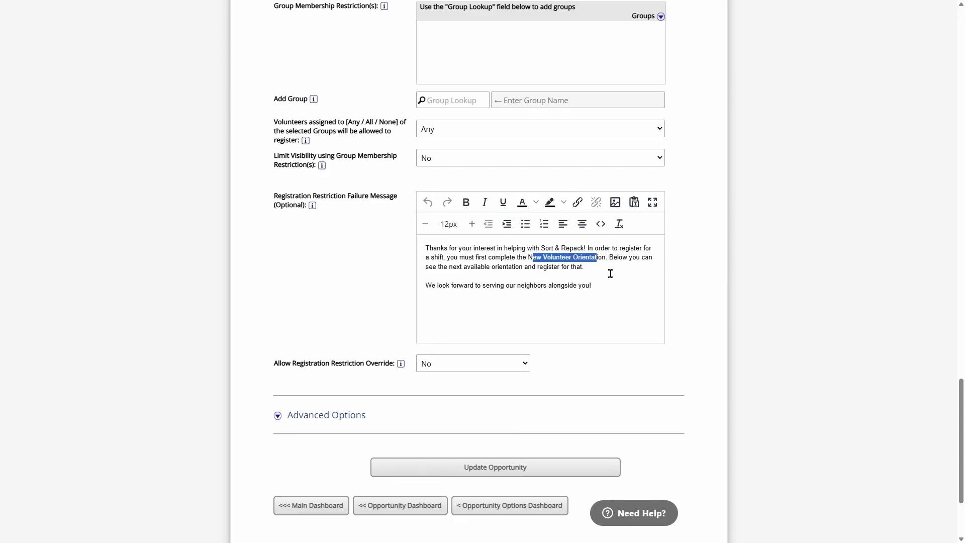
{"action": "left_click", "coordinate": [609, 273]}
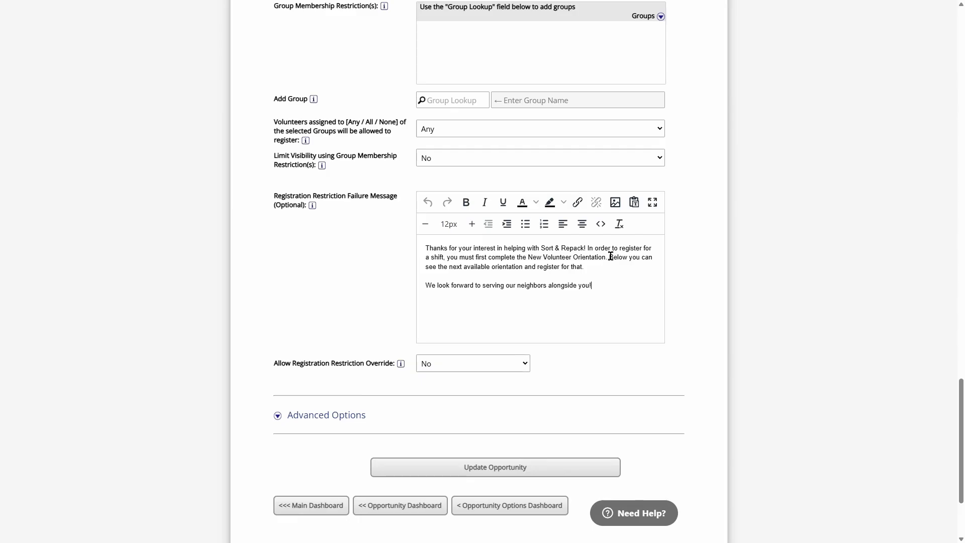
{"action": "left_click_drag", "start_coordinate": [606, 258], "coordinate": [529, 258]}
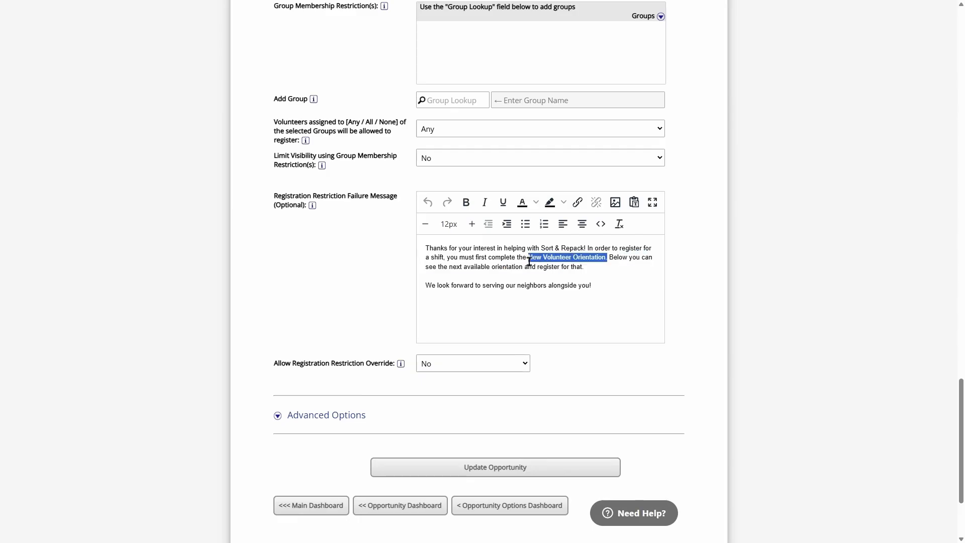
Step: Make the words New Volunteer Orientation bold in the registration restriction failure message
{"action": "key", "text": "ctrl+b"}
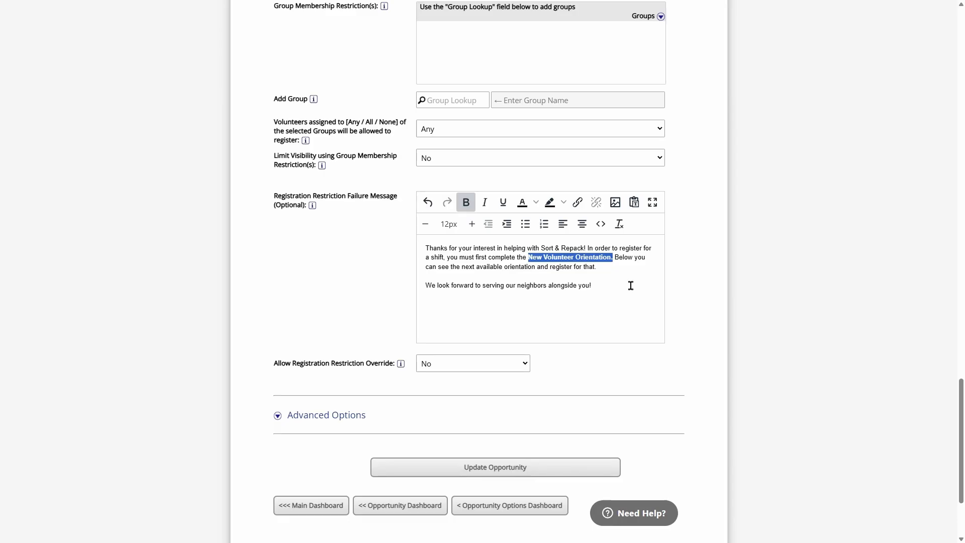
{"action": "left_click", "coordinate": [622, 268]}
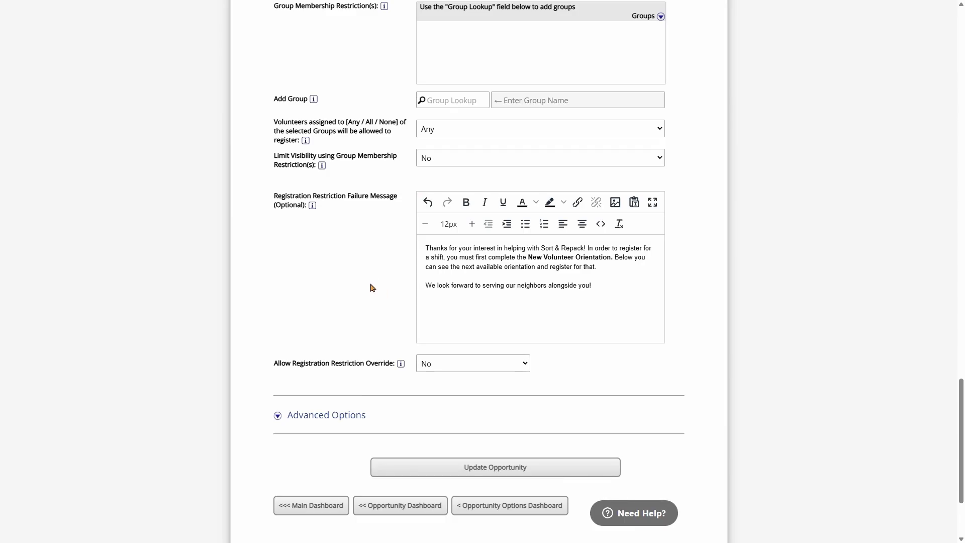
Step: Set Limit Visibility using Checklist Item Restriction(s) to Yes for the New Volunteer Orientation restriction
{"action": "scroll", "coordinate": [374, 290], "scroll_direction": "up", "scroll_amount": 8}
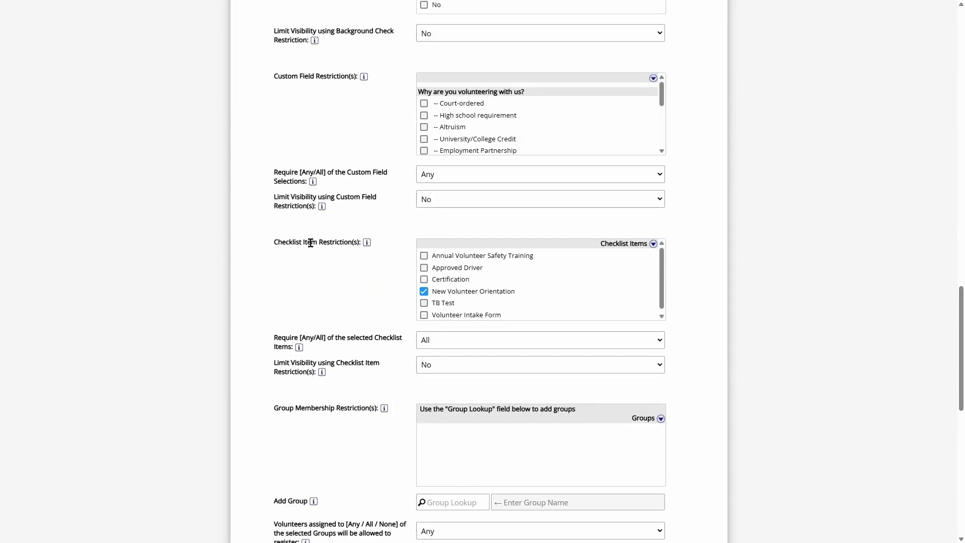
{"action": "left_click_drag", "start_coordinate": [279, 240], "coordinate": [330, 252]}
{"action": "scroll", "coordinate": [373, 273], "scroll_direction": "down", "scroll_amount": 2}
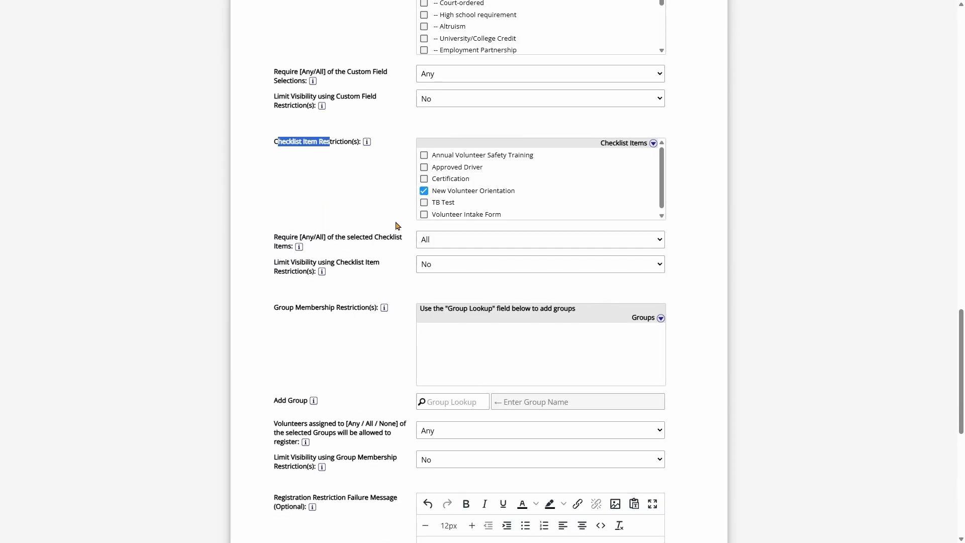
{"action": "left_click_drag", "start_coordinate": [277, 260], "coordinate": [363, 272]}
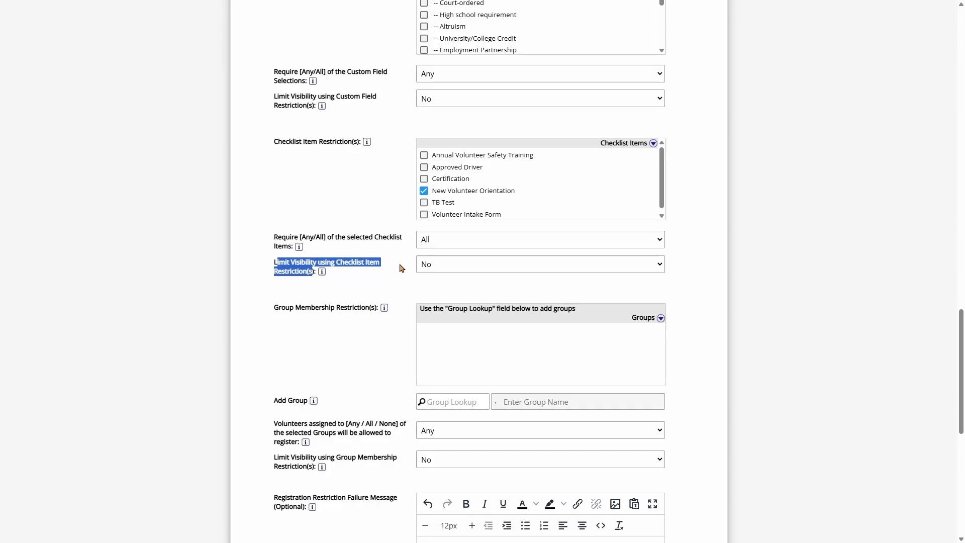
{"action": "left_click", "coordinate": [424, 264]}
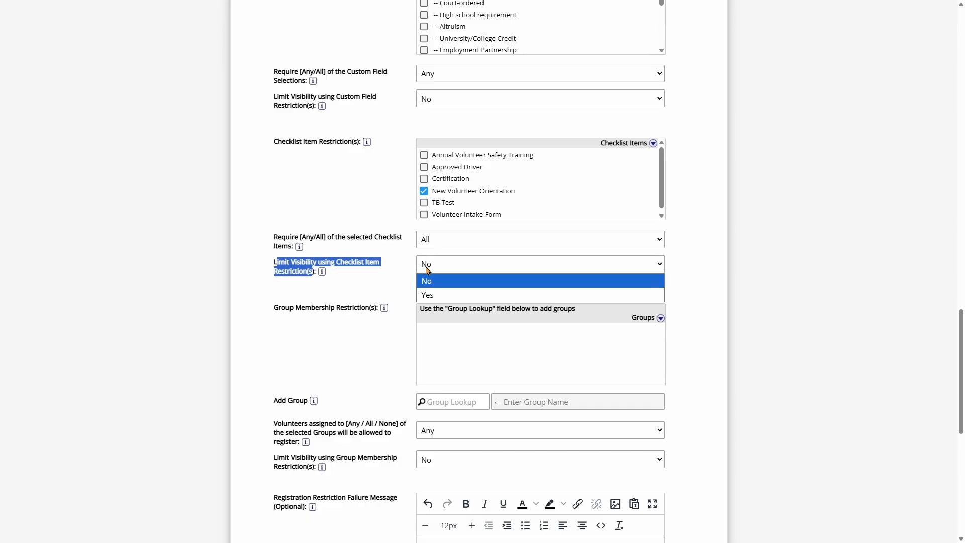
{"action": "left_click", "coordinate": [431, 293]}
{"action": "left_click", "coordinate": [404, 265]}
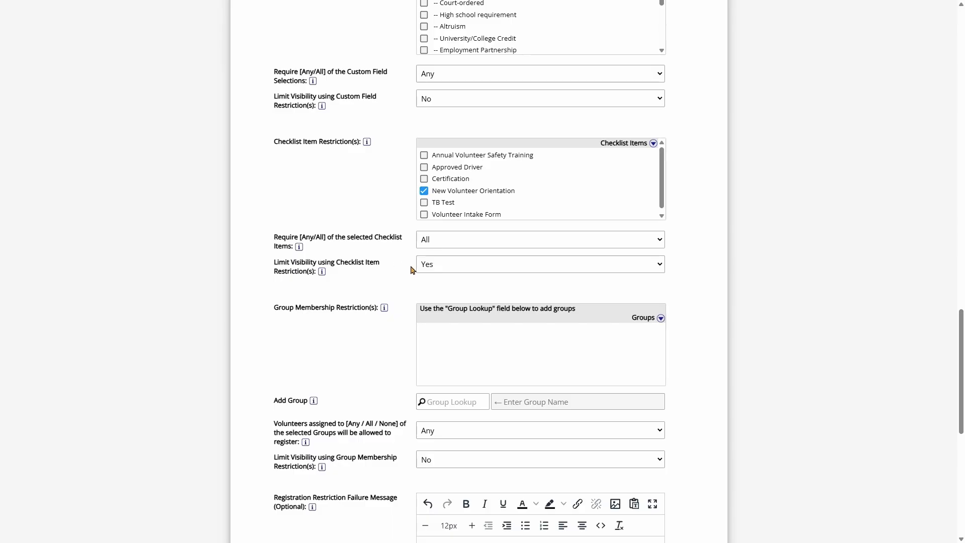
Step: Review the opportunity's Publish Online setting together with its registration restriction options
{"action": "scroll", "coordinate": [410, 270], "scroll_direction": "up", "scroll_amount": 10}
{"action": "left_click_drag", "start_coordinate": [274, 195], "coordinate": [332, 194]}
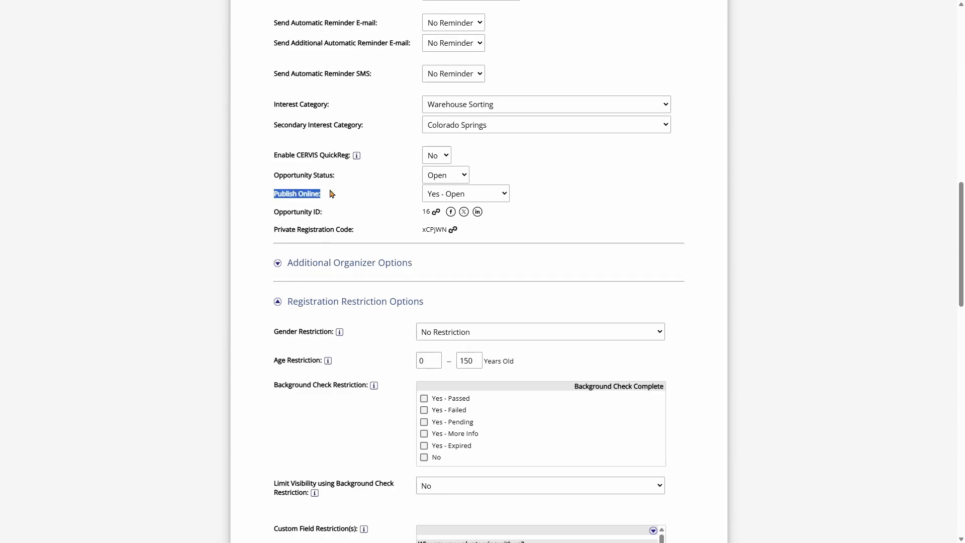
{"action": "left_click", "coordinate": [391, 196]}
{"action": "scroll", "coordinate": [403, 201], "scroll_direction": "down", "scroll_amount": 6}
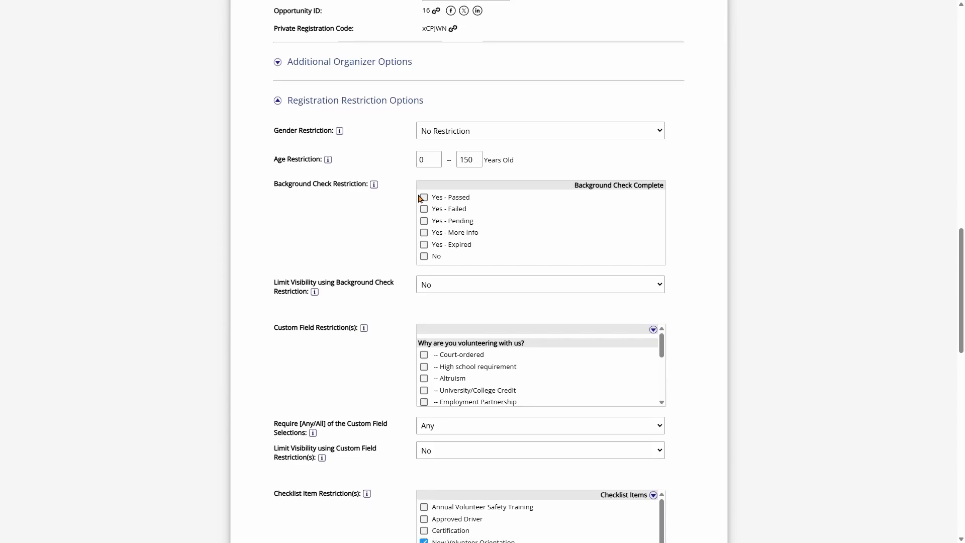
{"action": "scroll", "coordinate": [385, 246], "scroll_direction": "down", "scroll_amount": 2}
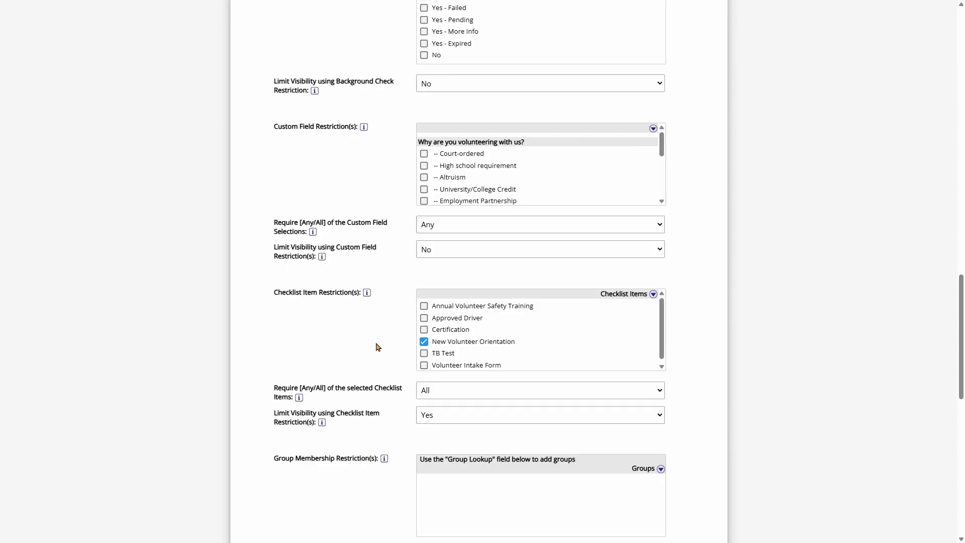
{"action": "scroll", "coordinate": [383, 348], "scroll_direction": "up", "scroll_amount": 15}
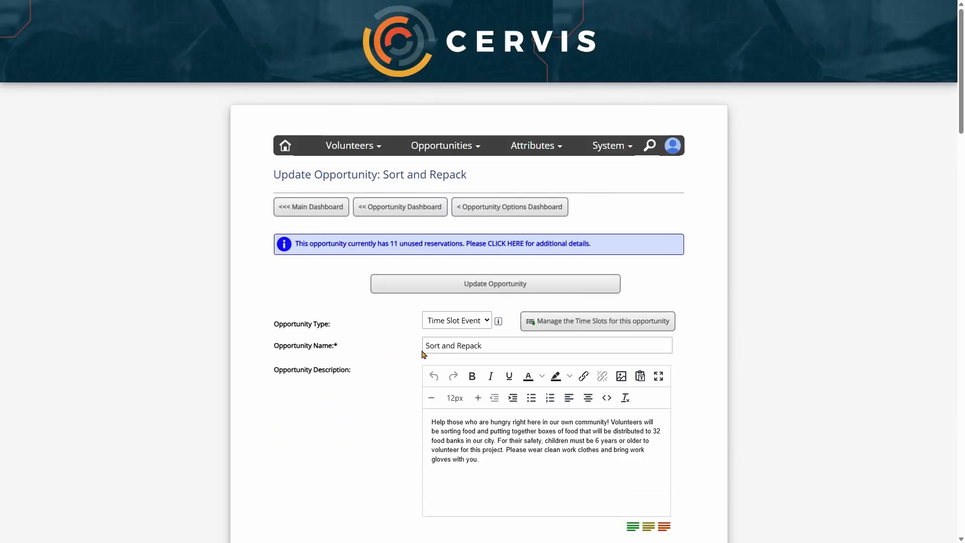
Step: Log out of the administrator account
{"action": "left_click", "coordinate": [673, 146]}
{"action": "scroll", "coordinate": [573, 201], "scroll_direction": "down", "scroll_amount": 2}
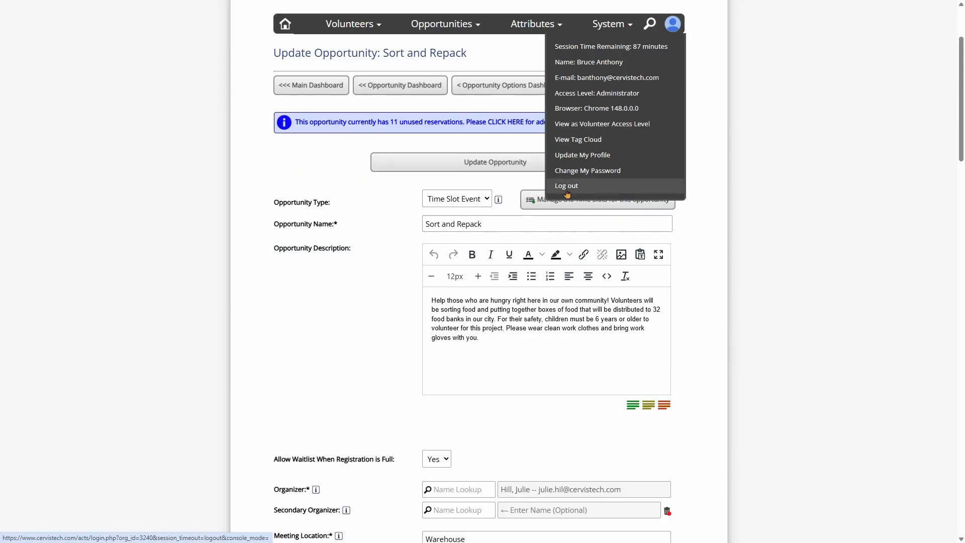
{"action": "left_click", "coordinate": [565, 186]}
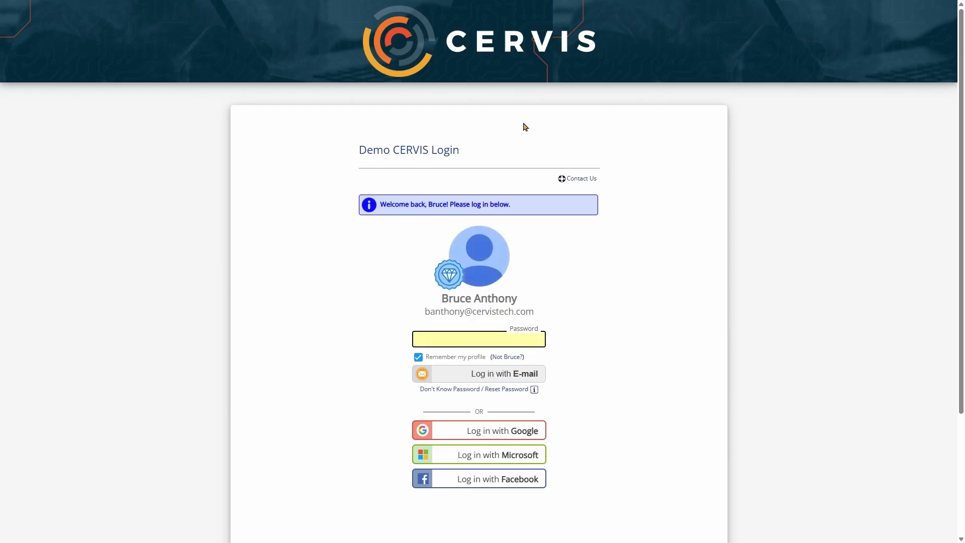
Step: Open the public volunteer opportunity console by changing the console_type in the page address to event
{"action": "key", "text": "F11"}
{"action": "left_click", "coordinate": [297, 32]}
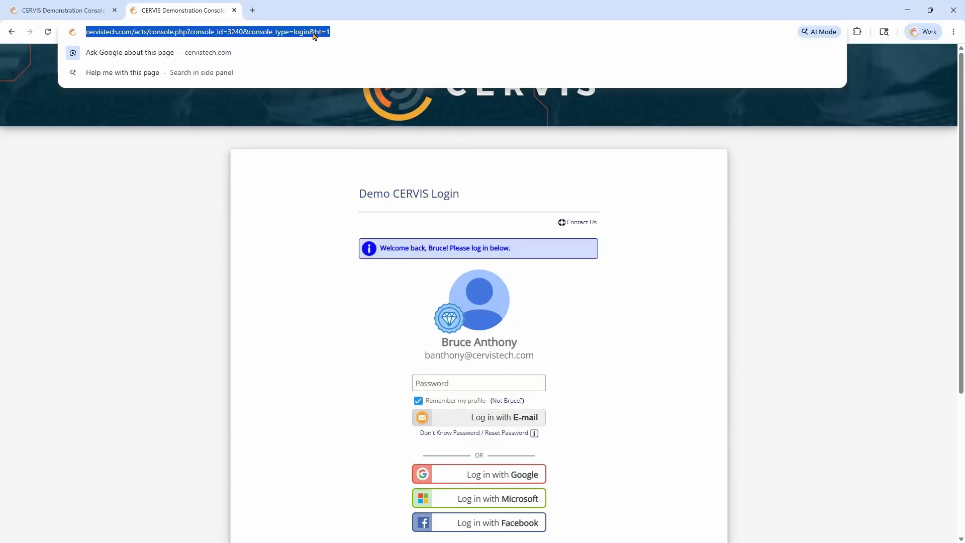
{"action": "left_click_drag", "start_coordinate": [331, 32], "coordinate": [472, 31]}
{"action": "type", "text": "even"}
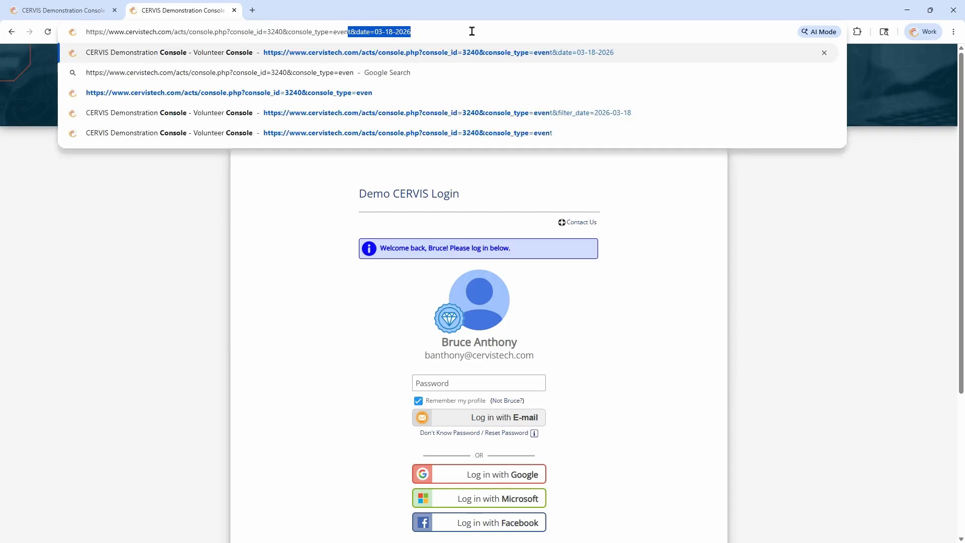
{"action": "key", "text": "Return"}
Step: Open the Sort and Repack opportunity and sign up as an individual for the Wed, May 20, 2026, 1:00 PM to 4:00 PM slot
{"action": "scroll", "coordinate": [475, 194], "scroll_direction": "down", "scroll_amount": 5}
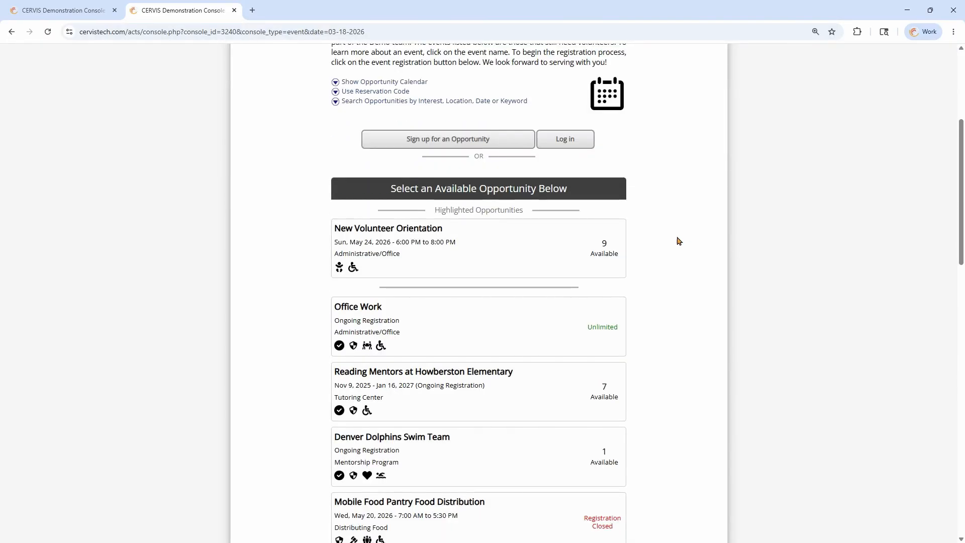
{"action": "scroll", "coordinate": [674, 221], "scroll_direction": "down", "scroll_amount": 5}
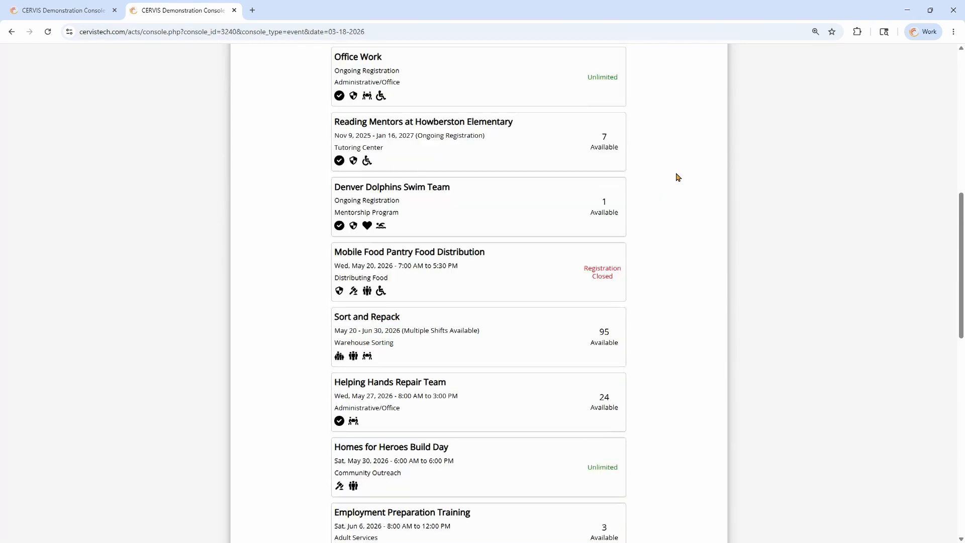
{"action": "scroll", "coordinate": [669, 165], "scroll_direction": "down", "scroll_amount": 2}
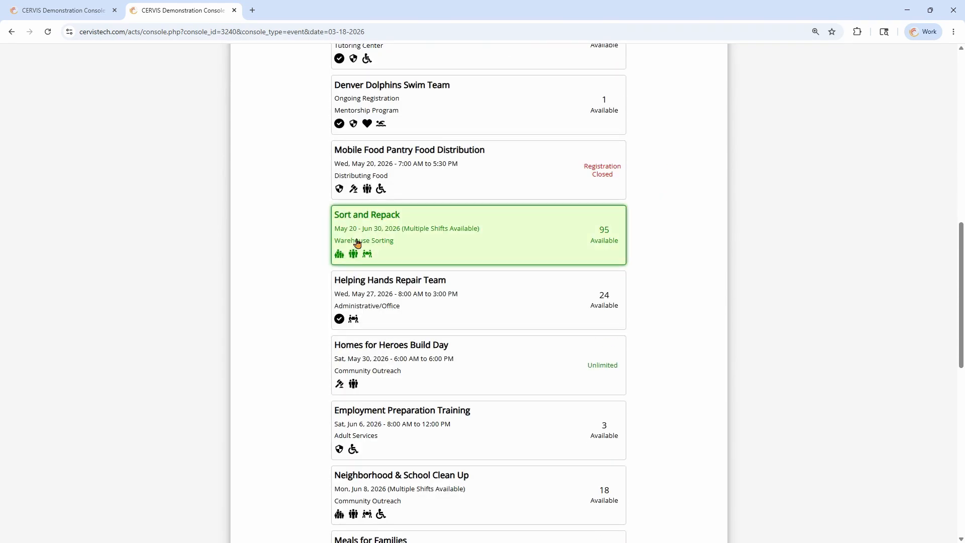
{"action": "left_click", "coordinate": [417, 231]}
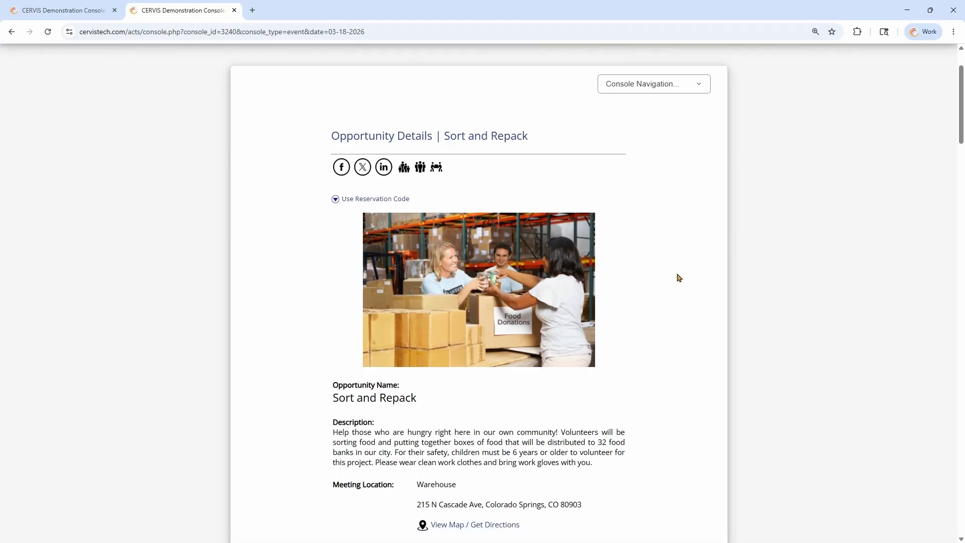
{"action": "scroll", "coordinate": [669, 226], "scroll_direction": "down", "scroll_amount": 9}
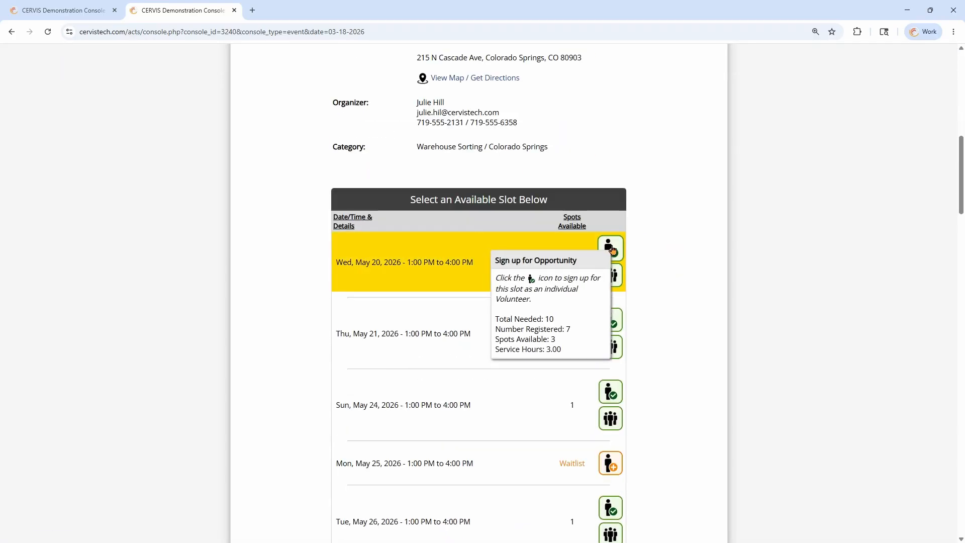
{"action": "left_click", "coordinate": [613, 249]}
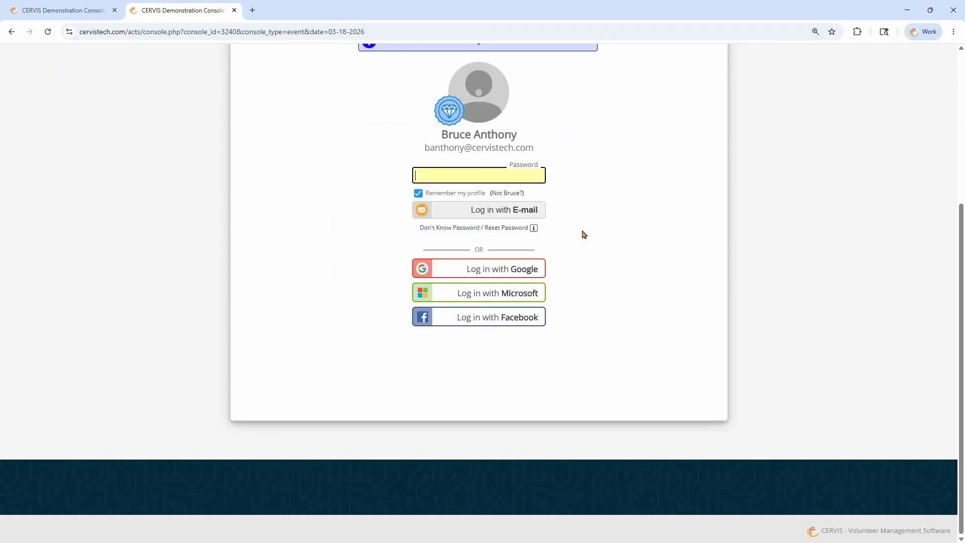
Step: Log in with Google to continue the Sort and Repack registration as a volunteer
{"action": "scroll", "coordinate": [571, 264], "scroll_direction": "up", "scroll_amount": 3}
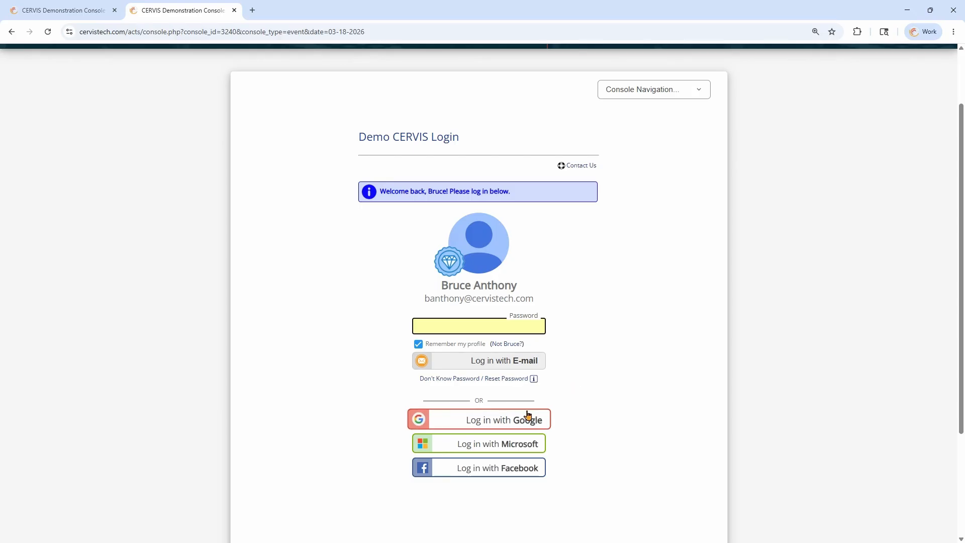
{"action": "left_click", "coordinate": [500, 421]}
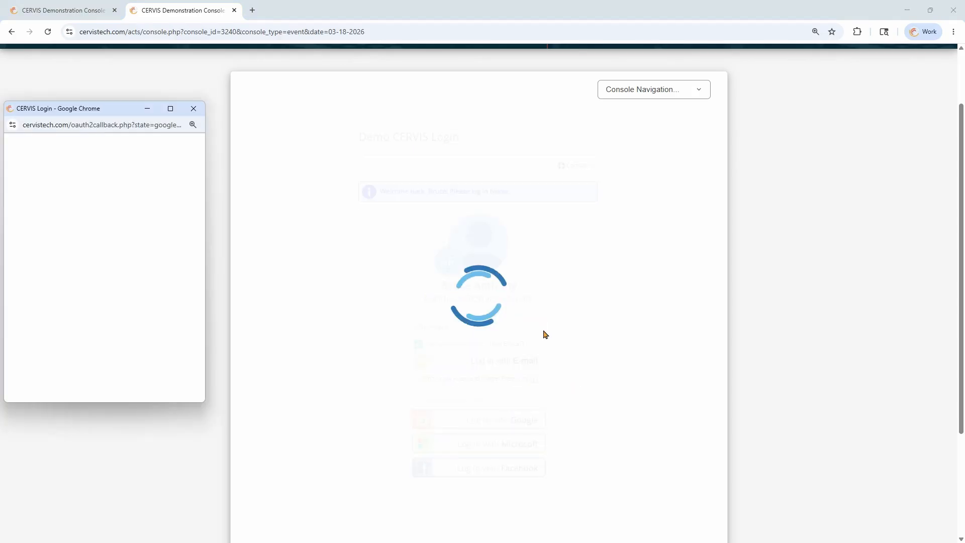
{"action": "scroll", "coordinate": [448, 233], "scroll_direction": "down", "scroll_amount": 3}
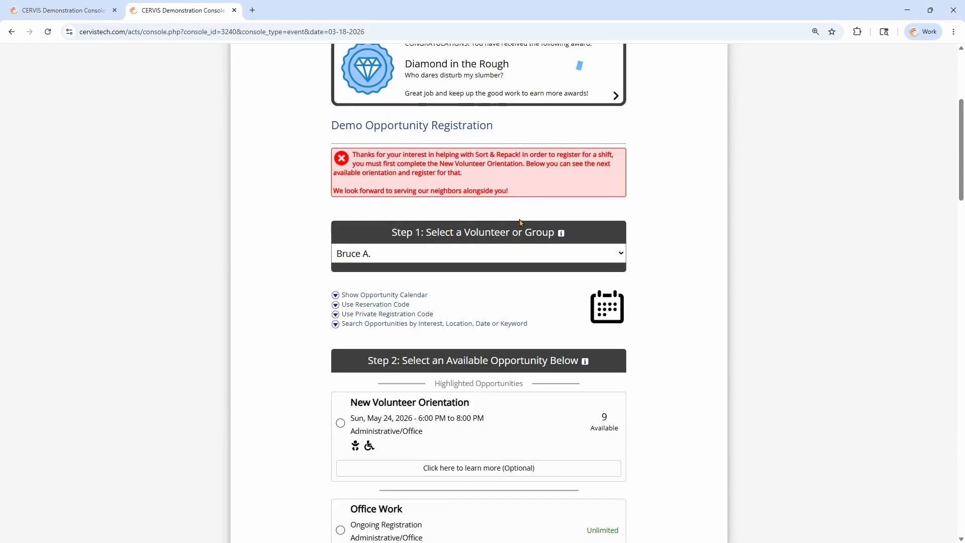
Step: Read the registration restriction failure message and select New Volunteer Orientation on Sun, May 24, 2026 among the available opportunities
{"action": "left_click_drag", "start_coordinate": [515, 196], "coordinate": [390, 155]}
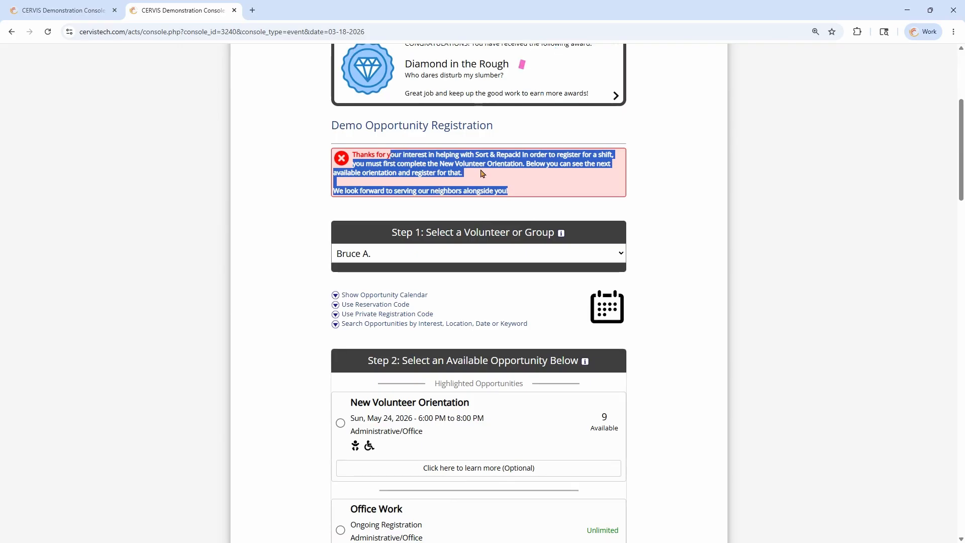
{"action": "left_click", "coordinate": [507, 163]}
{"action": "left_click_drag", "start_coordinate": [360, 154], "coordinate": [524, 166]}
{"action": "left_click", "coordinate": [524, 169]}
{"action": "left_click_drag", "start_coordinate": [444, 164], "coordinate": [523, 164]}
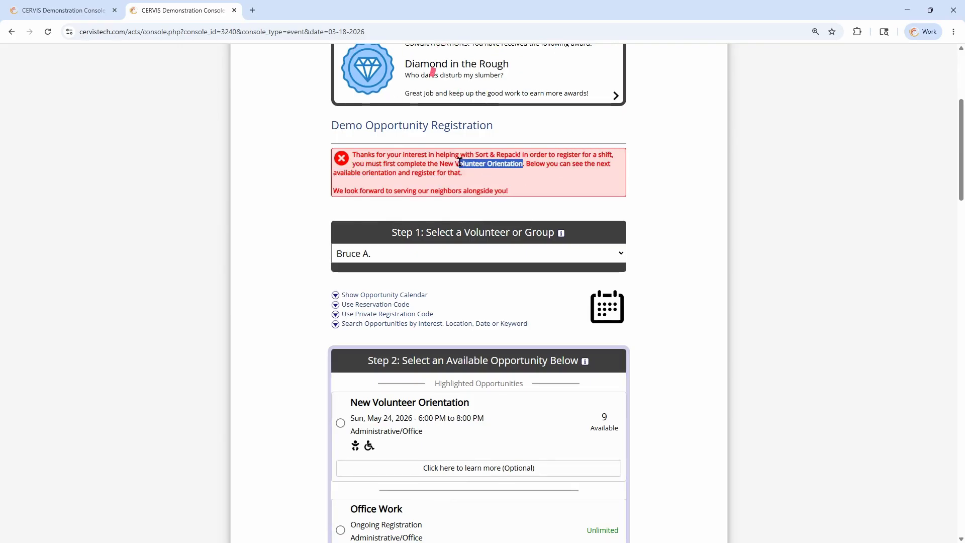
{"action": "left_click", "coordinate": [541, 166]}
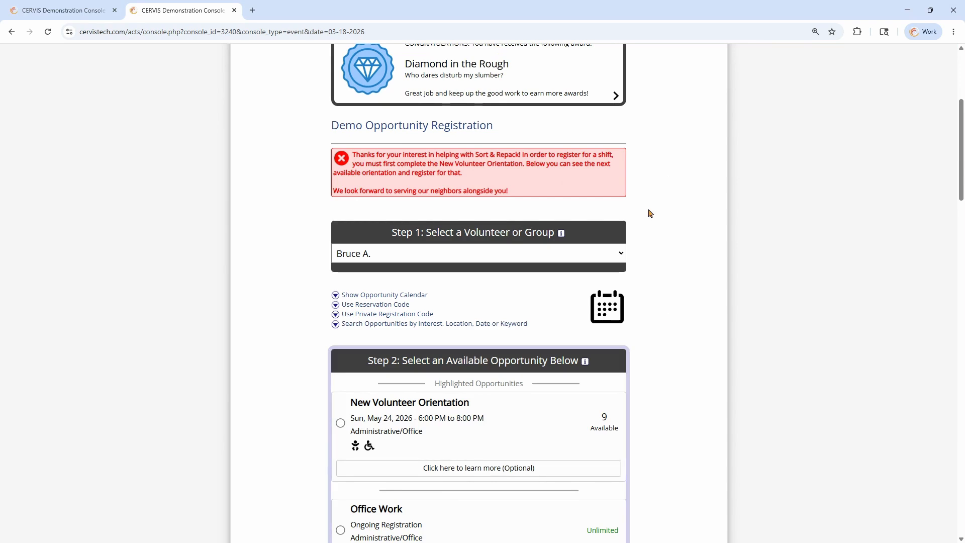
{"action": "scroll", "coordinate": [642, 436], "scroll_direction": "down", "scroll_amount": 2}
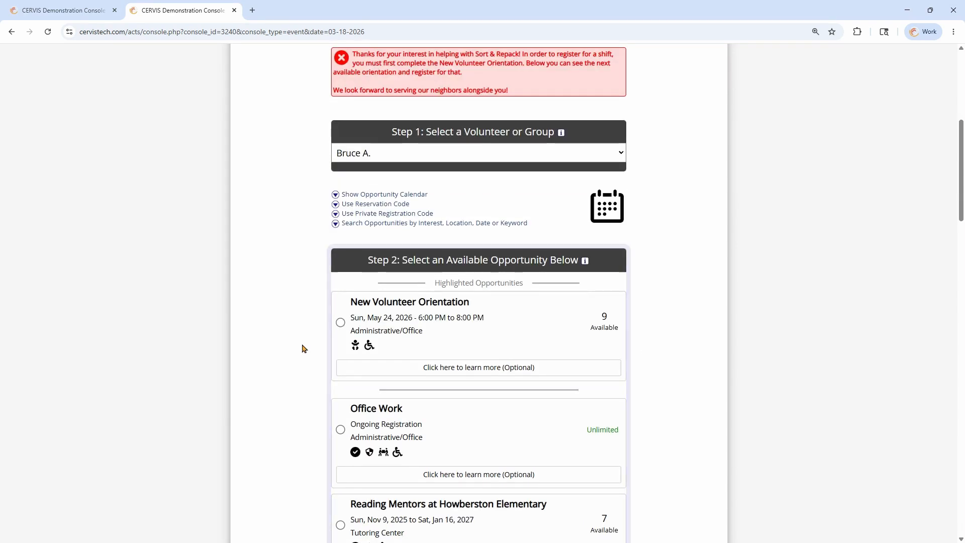
{"action": "left_click", "coordinate": [340, 323]}
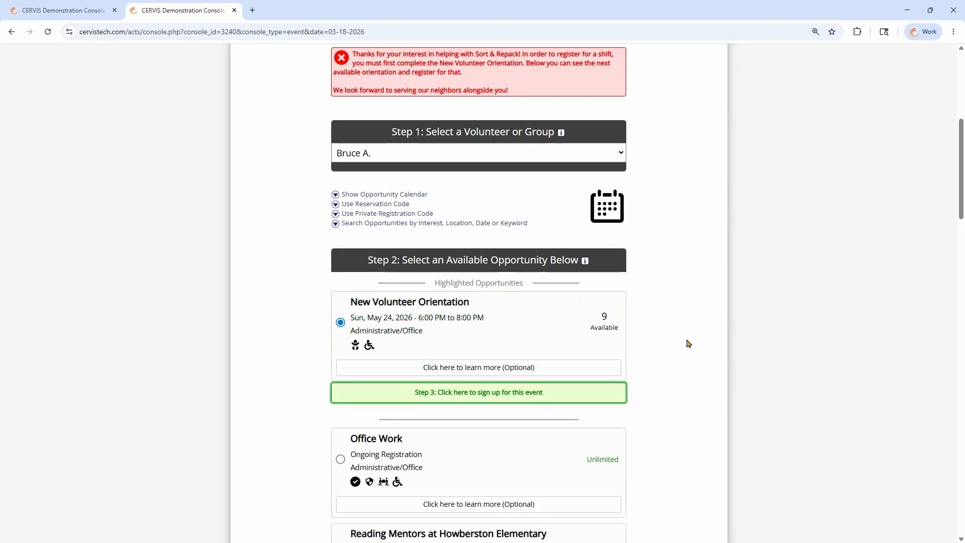
Step: Switch the account from the volunteer portal to the Administrator access level
{"action": "scroll", "coordinate": [667, 306], "scroll_direction": "up", "scroll_amount": 6}
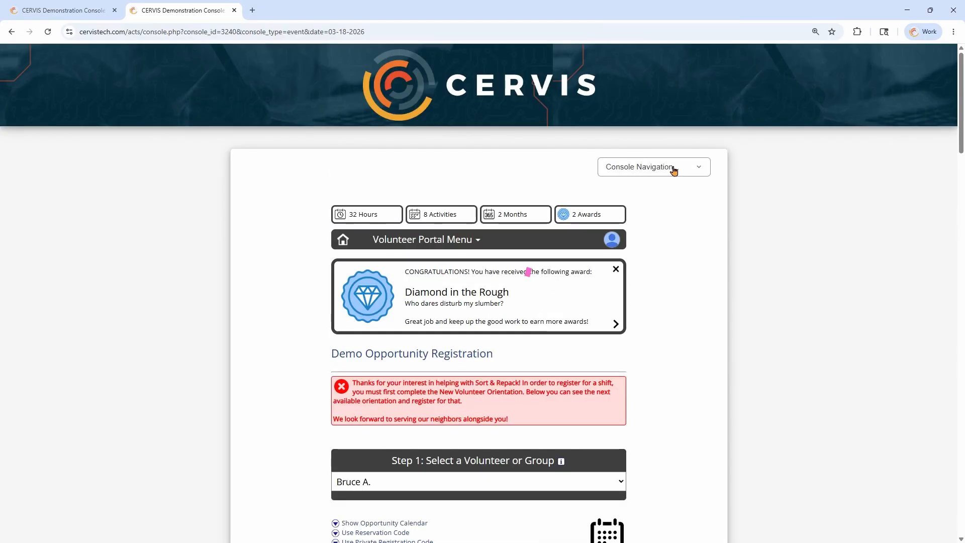
{"action": "mouse_move", "coordinate": [612, 239]}
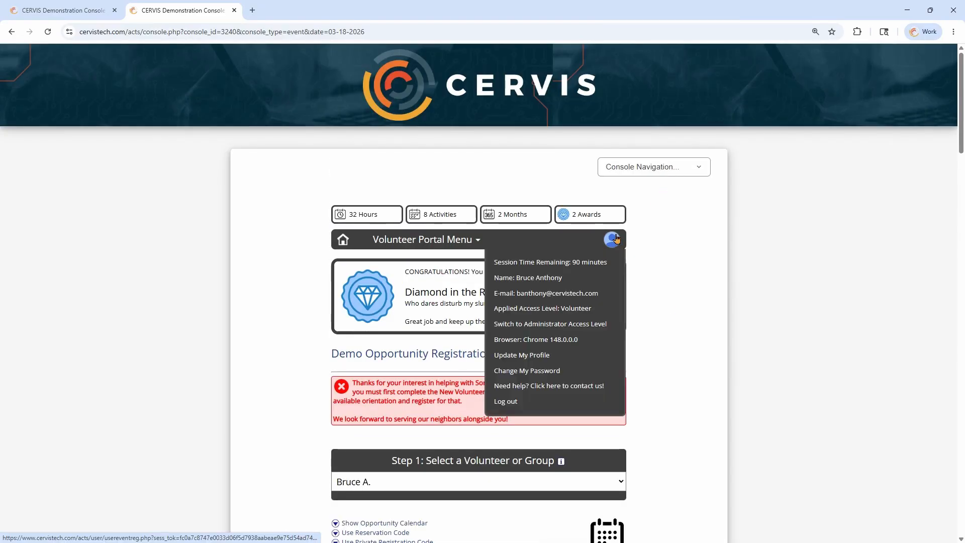
{"action": "left_click", "coordinate": [591, 309]}
Step: Find Sort and Repack among the existing opportunities and open it for editing
{"action": "scroll", "coordinate": [581, 311], "scroll_direction": "down", "scroll_amount": 4}
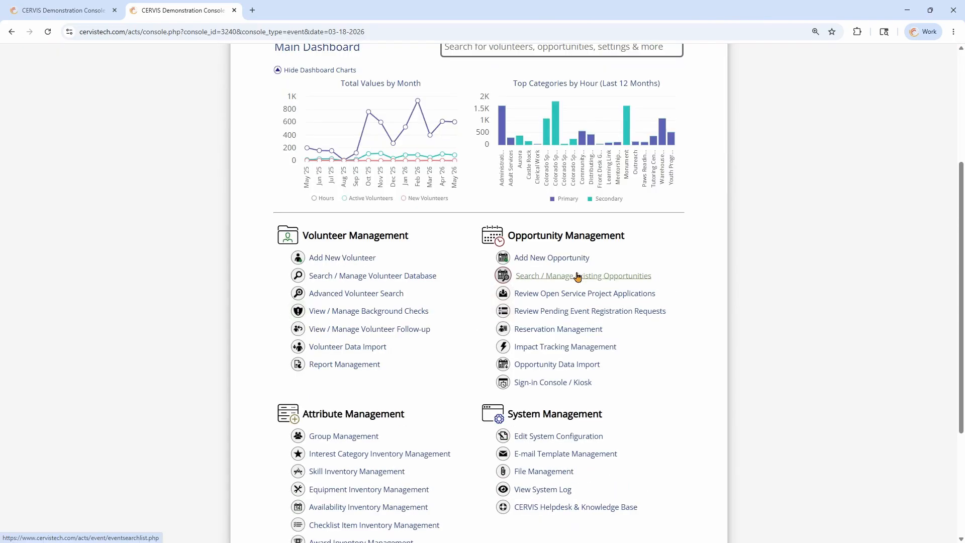
{"action": "left_click", "coordinate": [577, 274]}
{"action": "scroll", "coordinate": [437, 272], "scroll_direction": "down", "scroll_amount": 7}
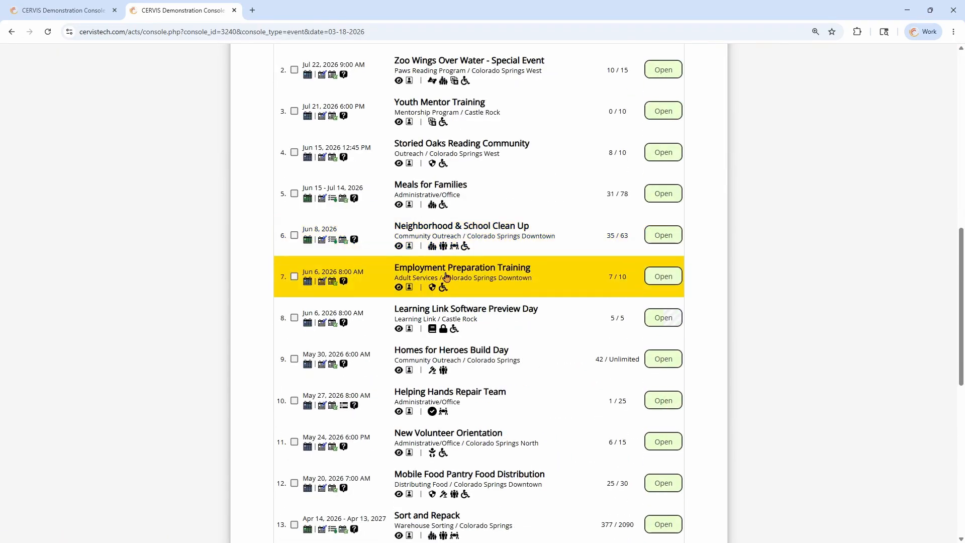
{"action": "scroll", "coordinate": [445, 276], "scroll_direction": "down", "scroll_amount": 4}
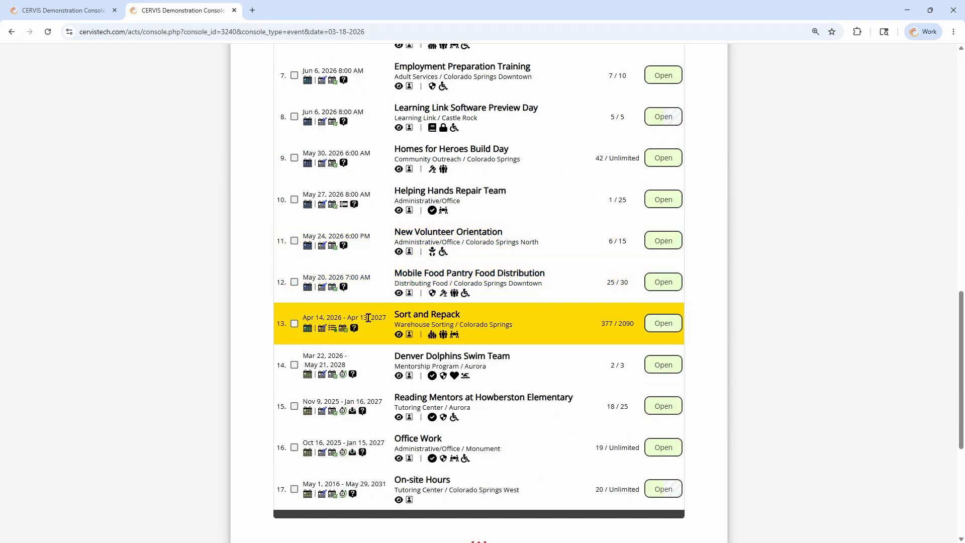
{"action": "left_click", "coordinate": [322, 328]}
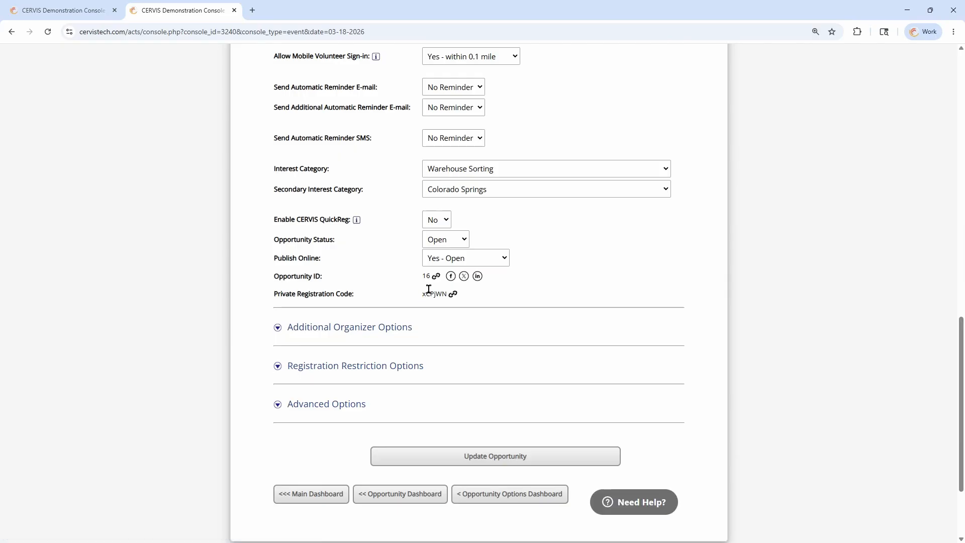
Step: Set the registration restriction "Limit Visibility using Checklist Item Restriction(s)" to Yes for Sort and Repack and update the opportunity
{"action": "left_click", "coordinate": [335, 367]}
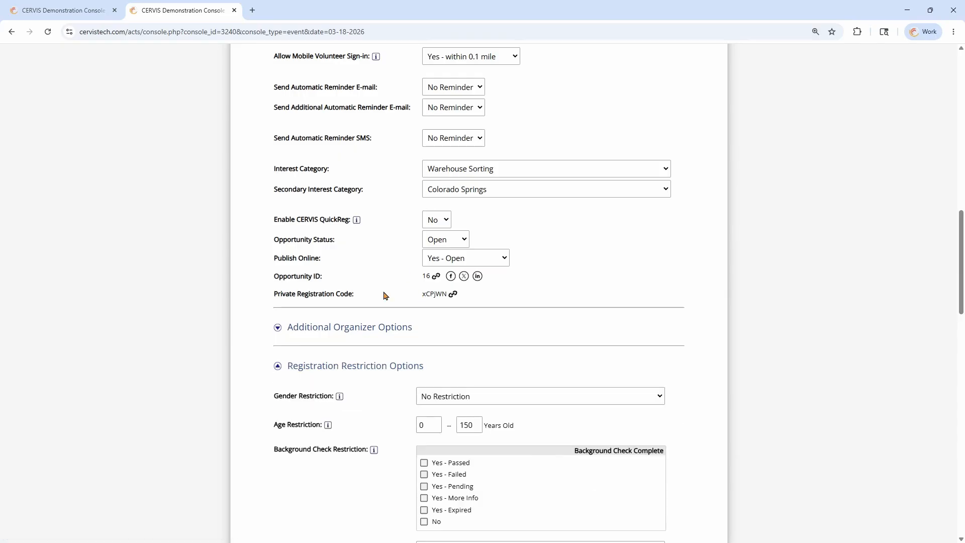
{"action": "scroll", "coordinate": [387, 296], "scroll_direction": "down", "scroll_amount": 2}
{"action": "scroll", "coordinate": [391, 295], "scroll_direction": "down", "scroll_amount": 7}
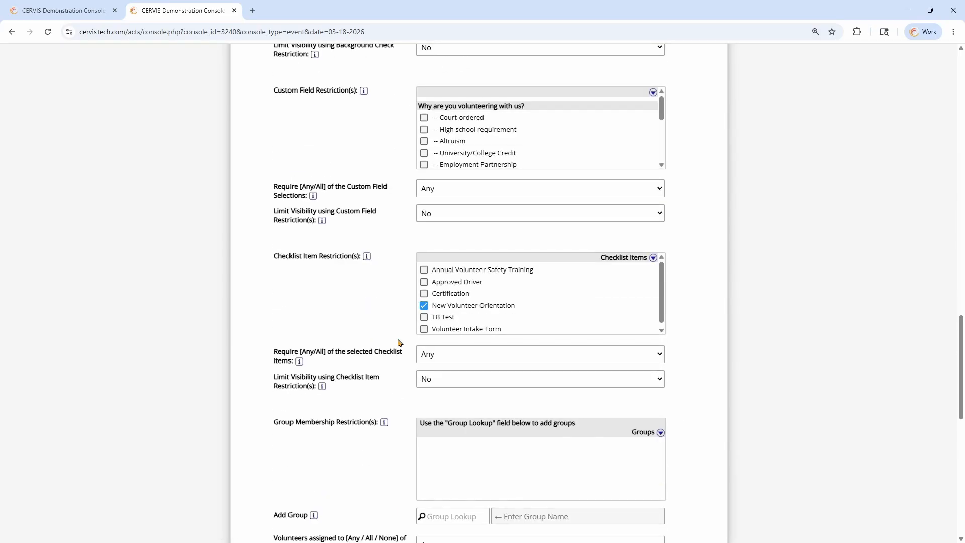
{"action": "left_click", "coordinate": [422, 382]}
{"action": "left_click", "coordinate": [433, 408]}
{"action": "scroll", "coordinate": [390, 332], "scroll_direction": "down", "scroll_amount": 8}
{"action": "left_click", "coordinate": [469, 435]}
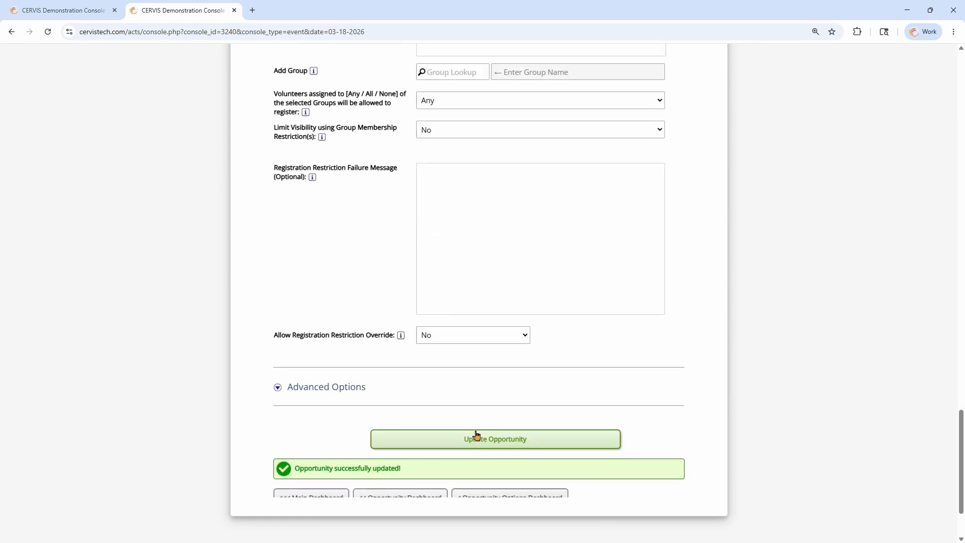
Step: Go to the public event listing and look through the available opportunities for Sort and Repack
{"action": "scroll", "coordinate": [739, 364], "scroll_direction": "up", "scroll_amount": 20}
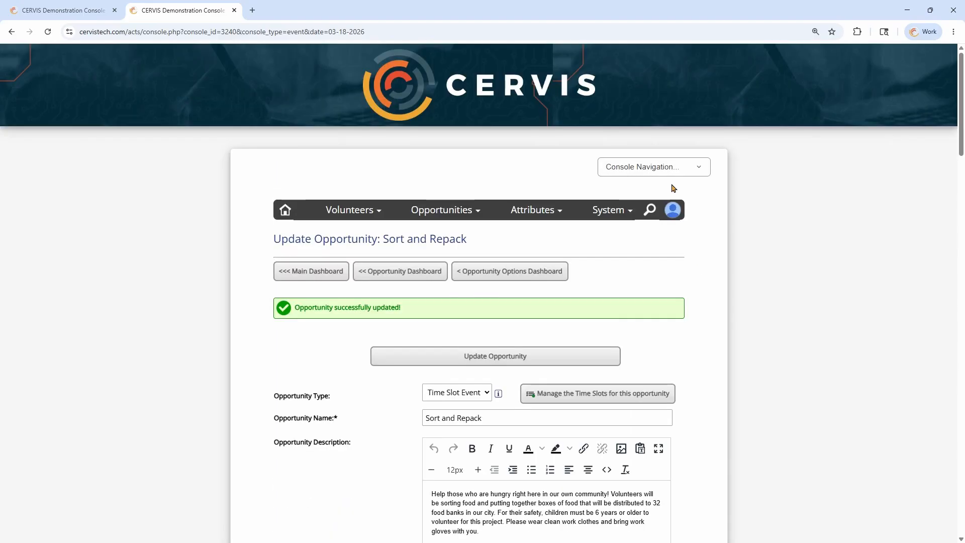
{"action": "left_click", "coordinate": [672, 167]}
{"action": "left_click", "coordinate": [671, 211]}
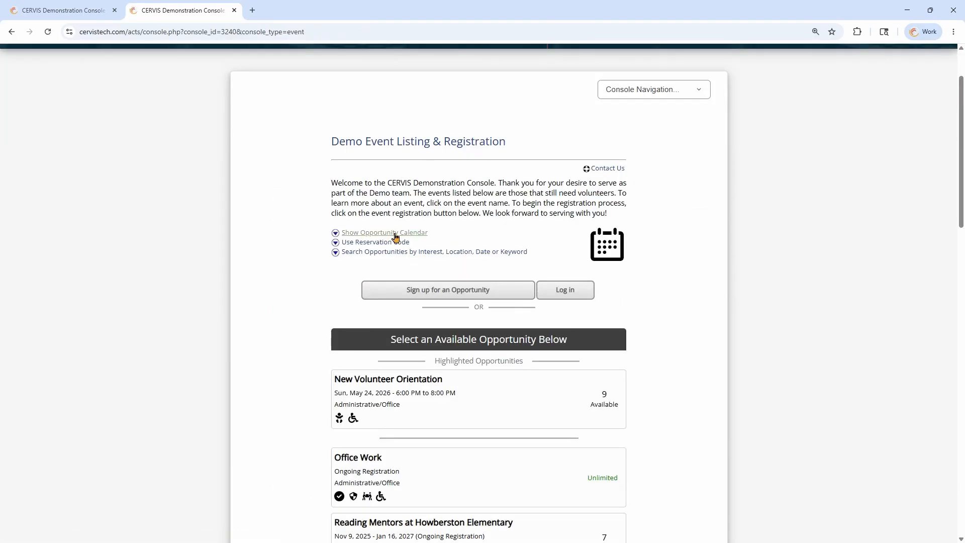
{"action": "scroll", "coordinate": [261, 273], "scroll_direction": "down", "scroll_amount": 4}
{"action": "scroll", "coordinate": [345, 103], "scroll_direction": "down", "scroll_amount": 7}
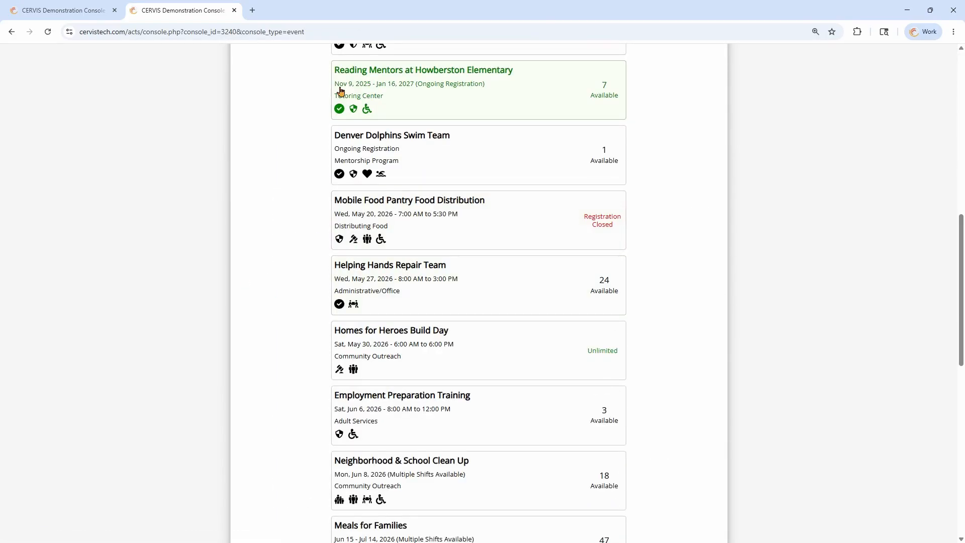
{"action": "scroll", "coordinate": [316, 352], "scroll_direction": "down", "scroll_amount": 1}
{"action": "scroll", "coordinate": [328, 450], "scroll_direction": "down", "scroll_amount": 2}
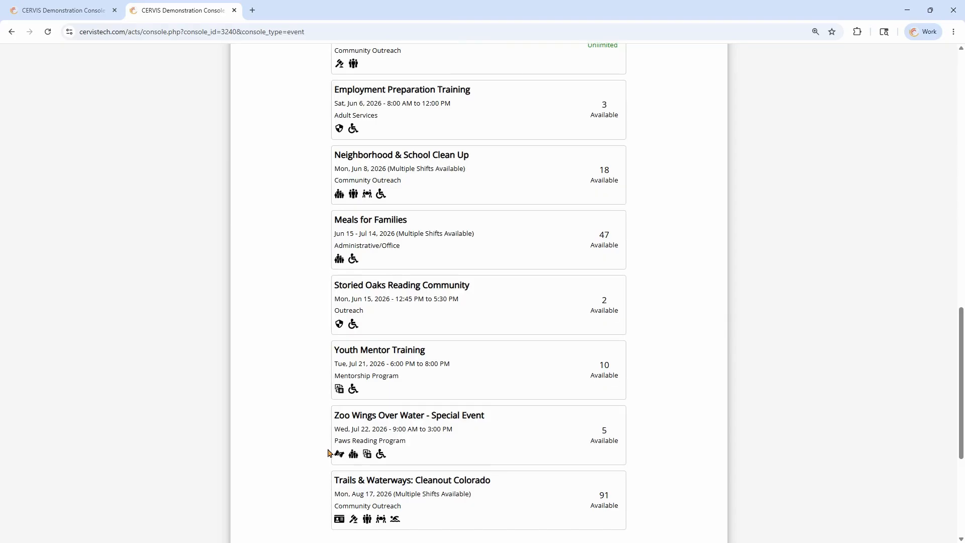
{"action": "scroll", "coordinate": [330, 410], "scroll_direction": "up", "scroll_amount": 6}
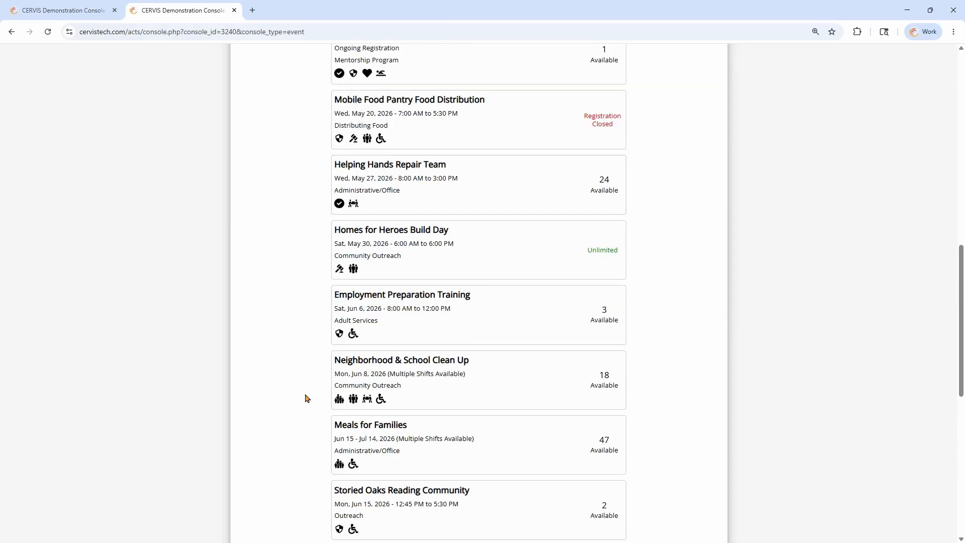
{"action": "scroll", "coordinate": [311, 401], "scroll_direction": "down", "scroll_amount": 6}
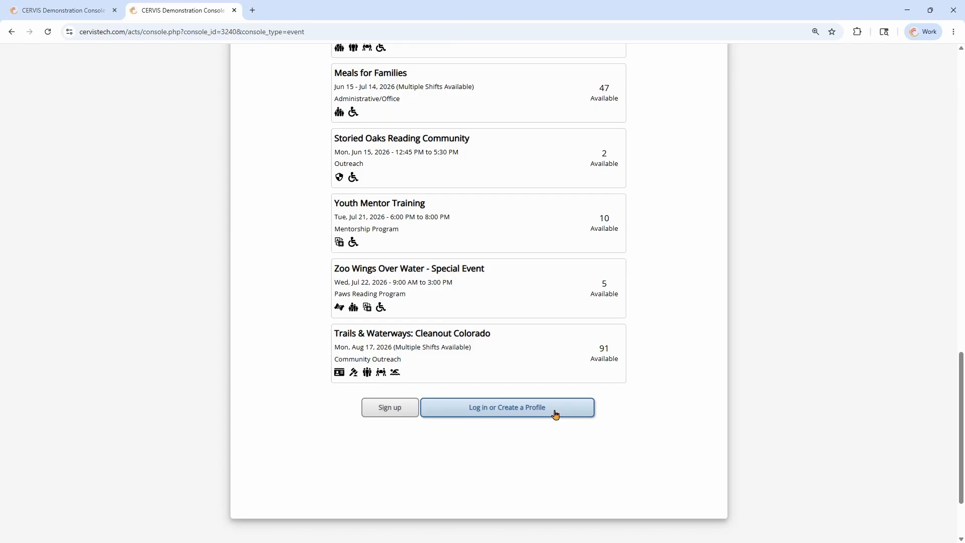
Step: Log in to the volunteer portal and look for Sort and Repack among the upcoming opportunities open for sign-up
{"action": "left_click", "coordinate": [555, 414]}
{"action": "left_click", "coordinate": [520, 273]}
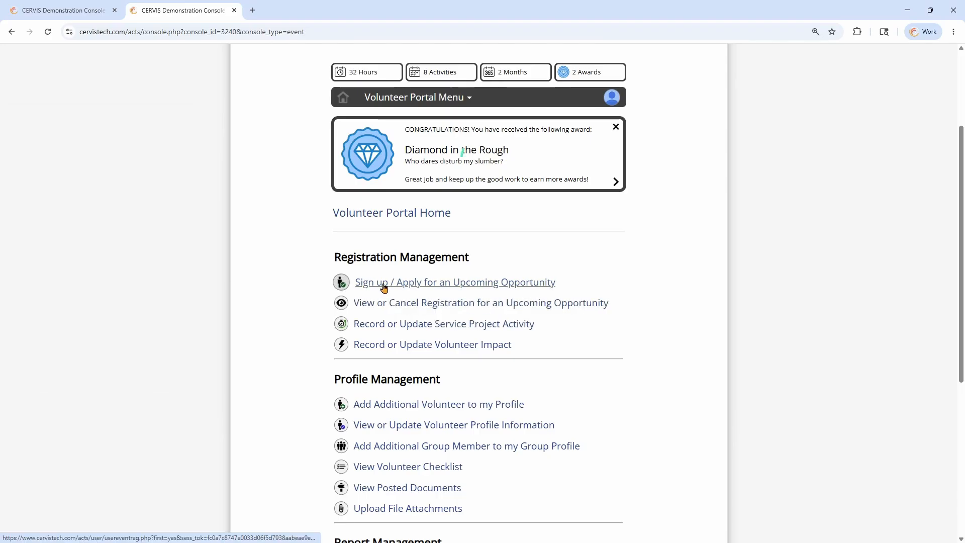
{"action": "left_click", "coordinate": [384, 282]}
{"action": "scroll", "coordinate": [369, 300], "scroll_direction": "down", "scroll_amount": 15}
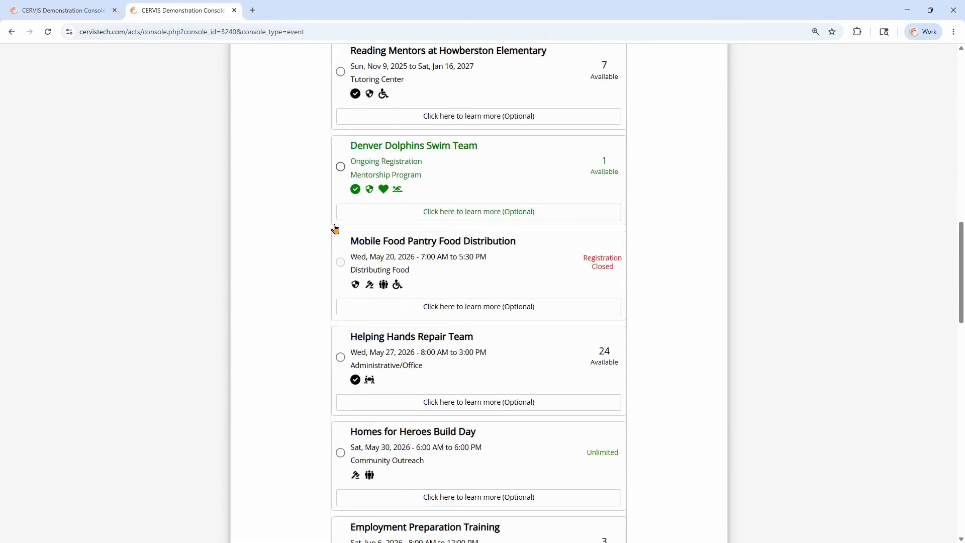
{"action": "scroll", "coordinate": [340, 483], "scroll_direction": "down", "scroll_amount": 10}
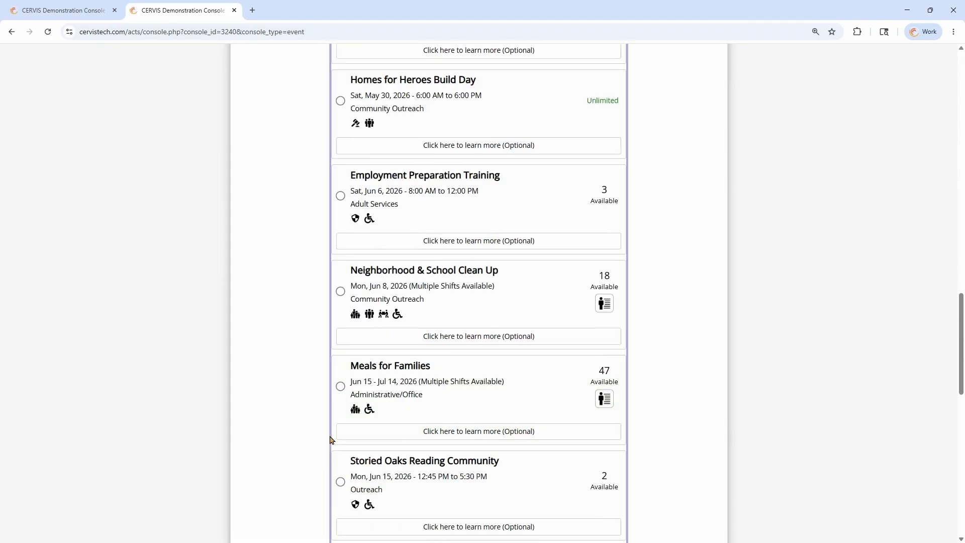
{"action": "scroll", "coordinate": [331, 442], "scroll_direction": "down", "scroll_amount": 6}
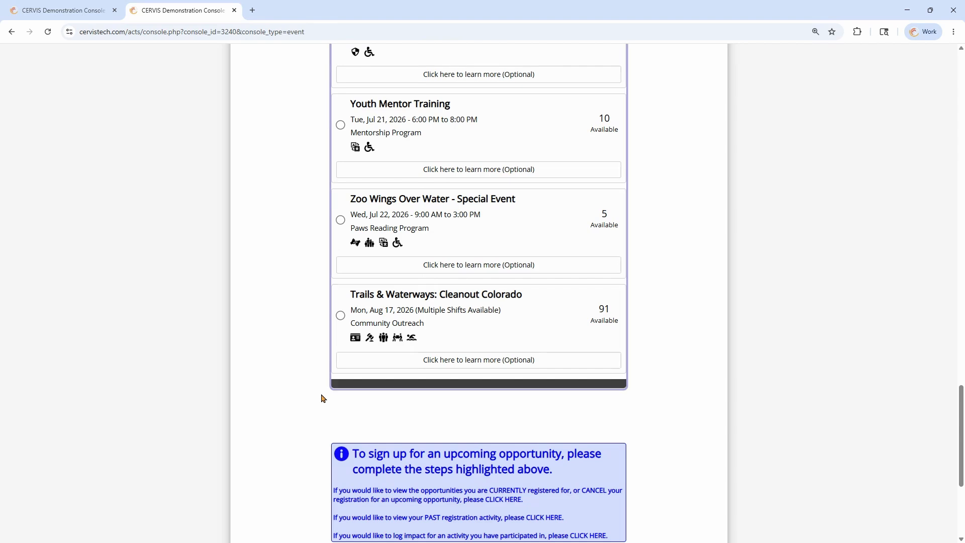
{"action": "scroll", "coordinate": [321, 398], "scroll_direction": "up", "scroll_amount": 2}
{"action": "scroll", "coordinate": [322, 398], "scroll_direction": "up", "scroll_amount": 20}
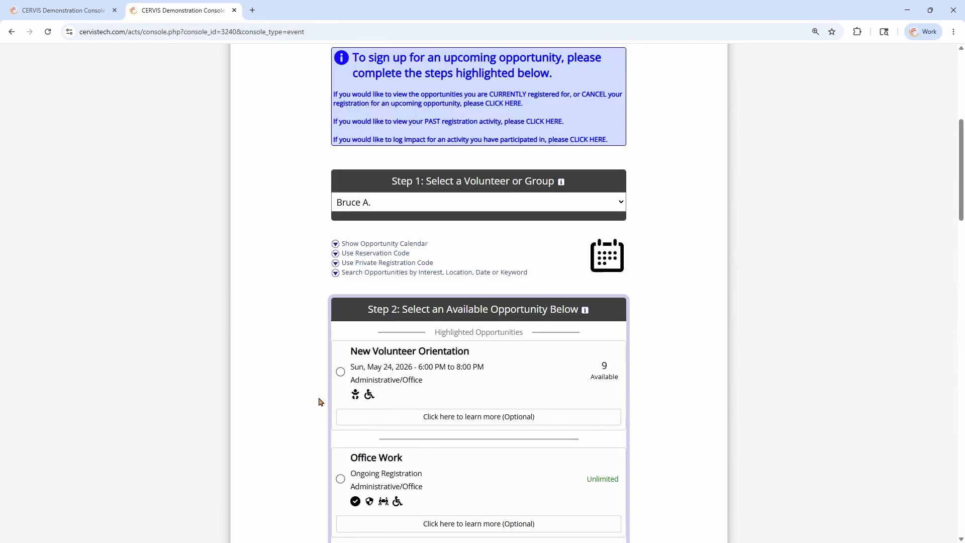
{"action": "scroll", "coordinate": [308, 353], "scroll_direction": "up", "scroll_amount": 4}
Step: Switch the account to the Administrator access level and list the existing opportunities
{"action": "left_click", "coordinate": [612, 212]}
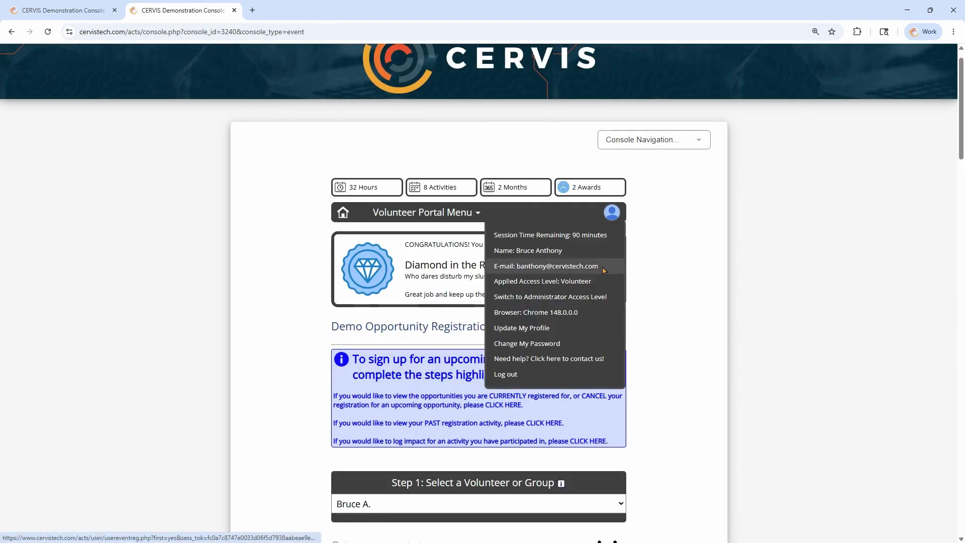
{"action": "left_click", "coordinate": [599, 300]}
{"action": "scroll", "coordinate": [605, 370], "scroll_direction": "down", "scroll_amount": 3}
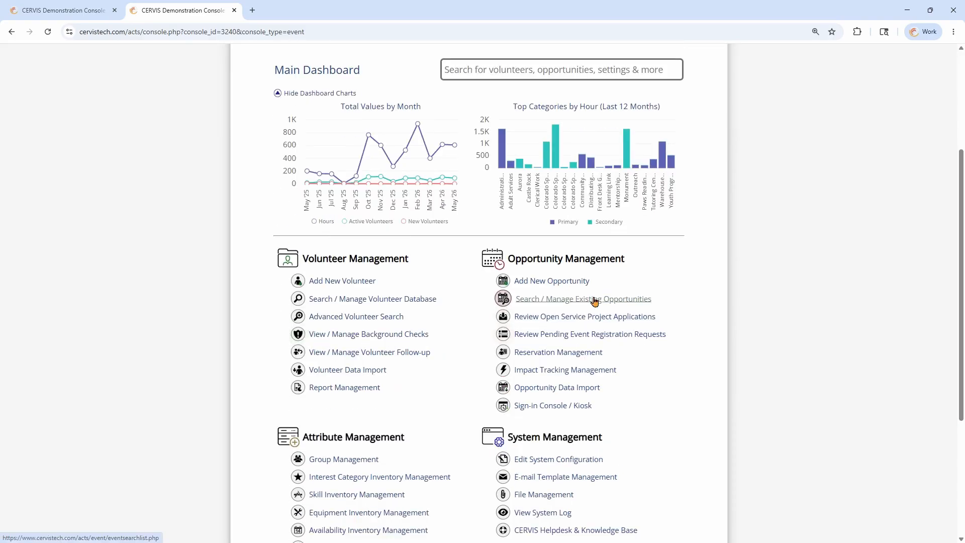
{"action": "left_click", "coordinate": [595, 300]}
Step: Find Sort and Repack in the opportunity list and open its details for editing
{"action": "scroll", "coordinate": [433, 326], "scroll_direction": "down", "scroll_amount": 15}
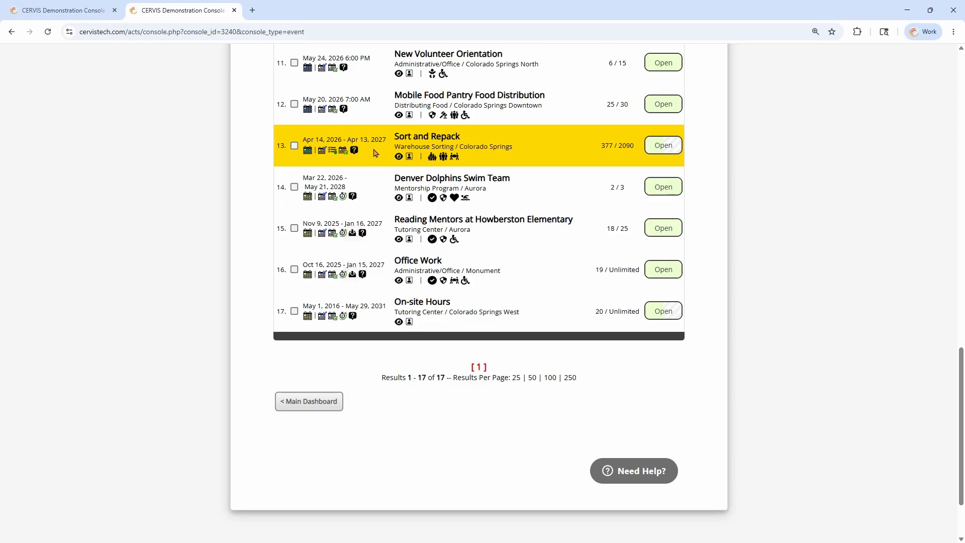
{"action": "scroll", "coordinate": [376, 156], "scroll_direction": "up", "scroll_amount": 1}
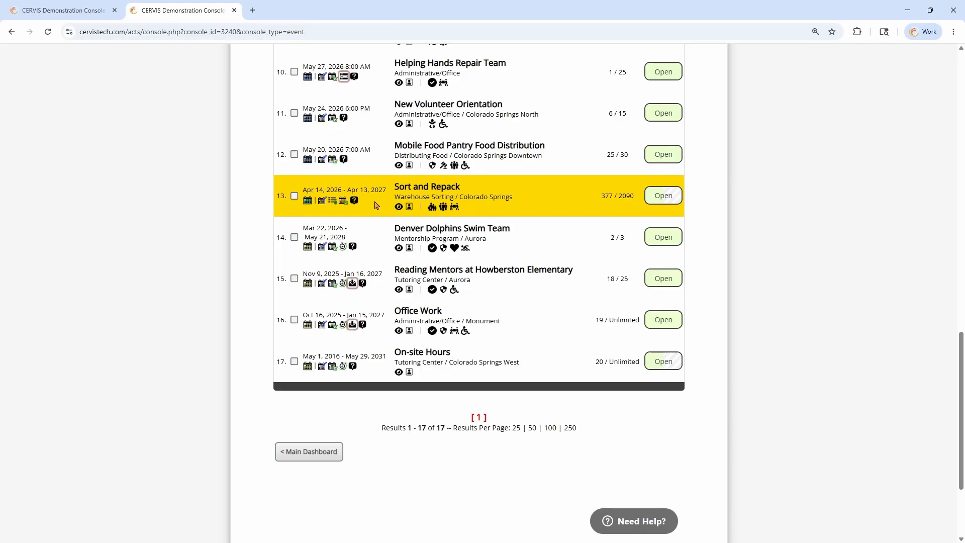
{"action": "left_click", "coordinate": [322, 200]}
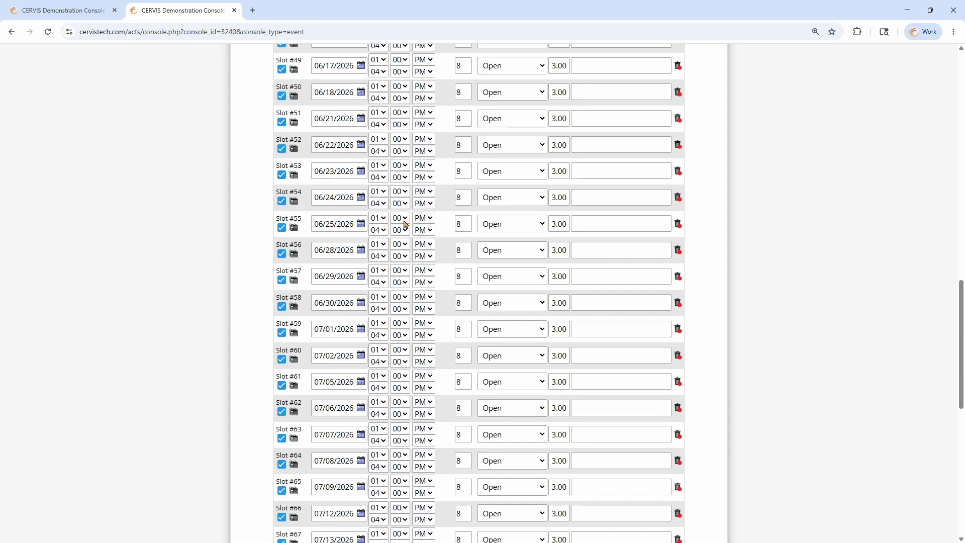
{"action": "scroll", "coordinate": [402, 218], "scroll_direction": "up", "scroll_amount": 15}
{"action": "left_click", "coordinate": [501, 273]}
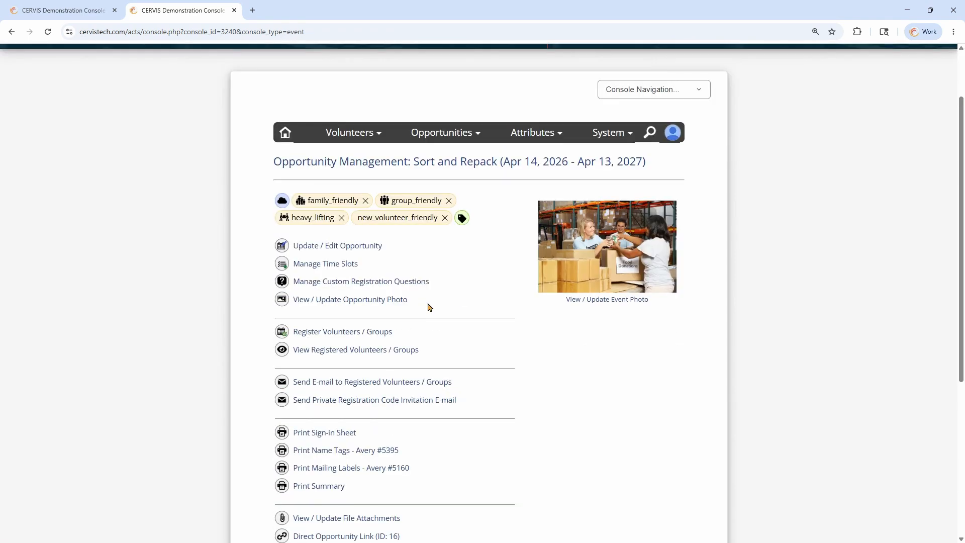
{"action": "left_click", "coordinate": [327, 247]}
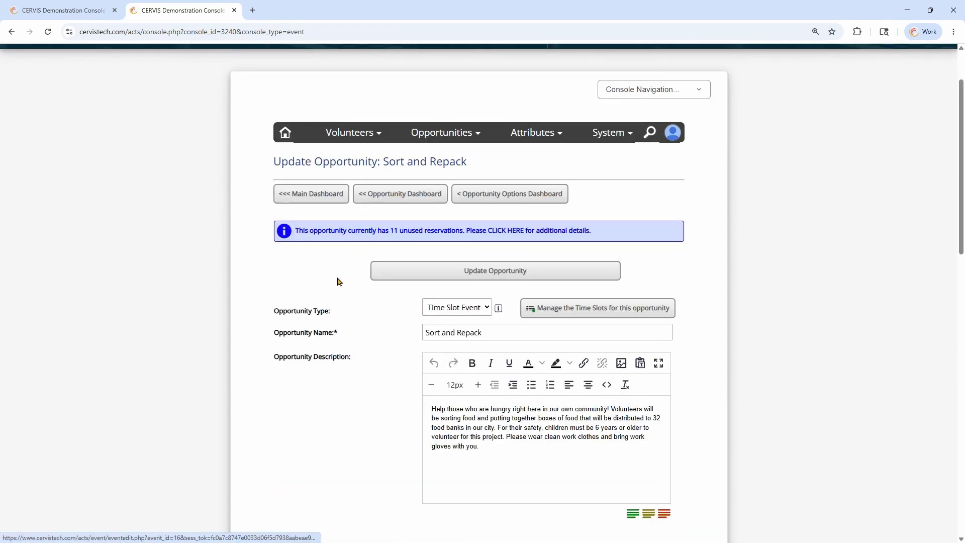
Step: Set "Limit Visibility using Checklist Item Restriction(s)" to No for Sort and Repack and update the opportunity
{"action": "scroll", "coordinate": [352, 266], "scroll_direction": "down", "scroll_amount": 10}
{"action": "left_click", "coordinate": [371, 247]}
{"action": "scroll", "coordinate": [387, 251], "scroll_direction": "down", "scroll_amount": 7}
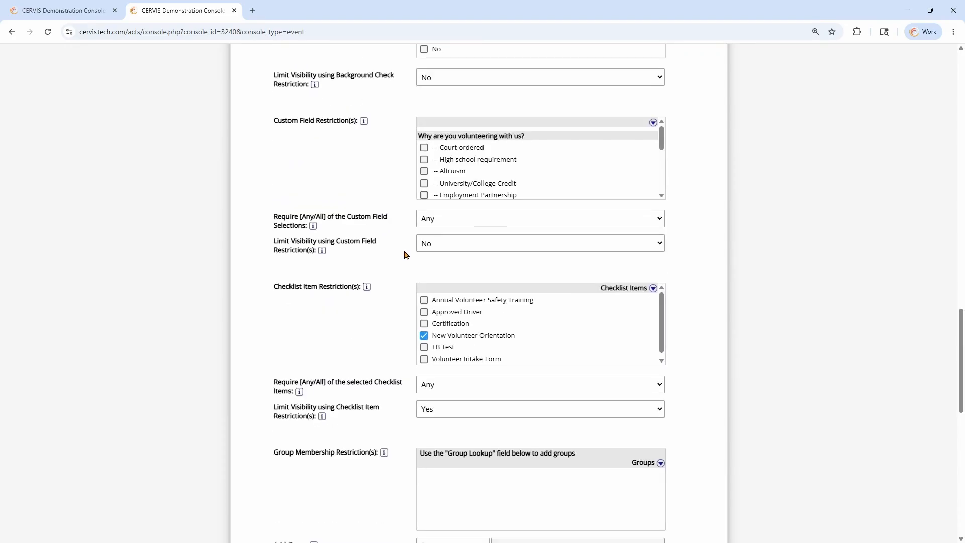
{"action": "scroll", "coordinate": [405, 302], "scroll_direction": "down", "scroll_amount": 2}
{"action": "left_click", "coordinate": [439, 309]}
{"action": "left_click", "coordinate": [436, 340]}
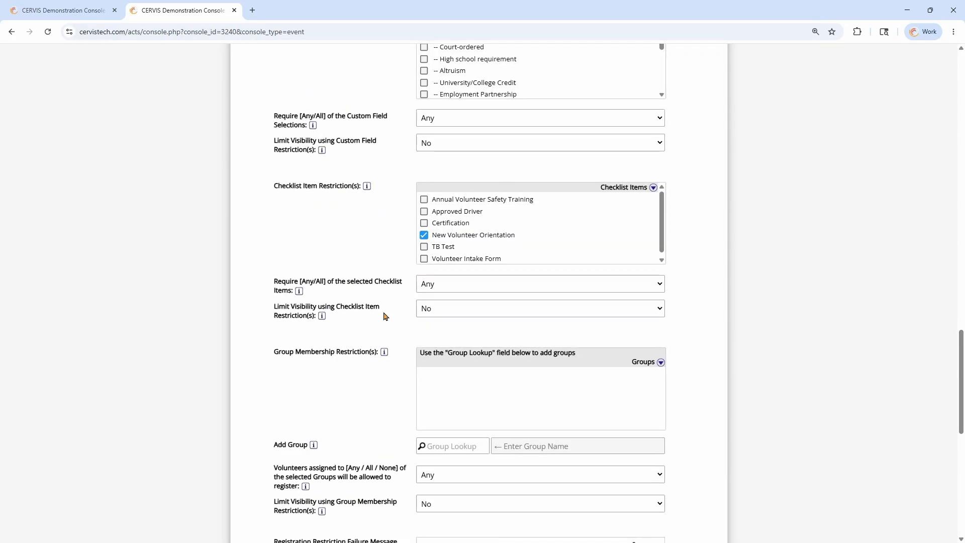
{"action": "triple_click", "coordinate": [374, 309]}
{"action": "left_click", "coordinate": [375, 309]}
{"action": "scroll", "coordinate": [380, 307], "scroll_direction": "down", "scroll_amount": 9}
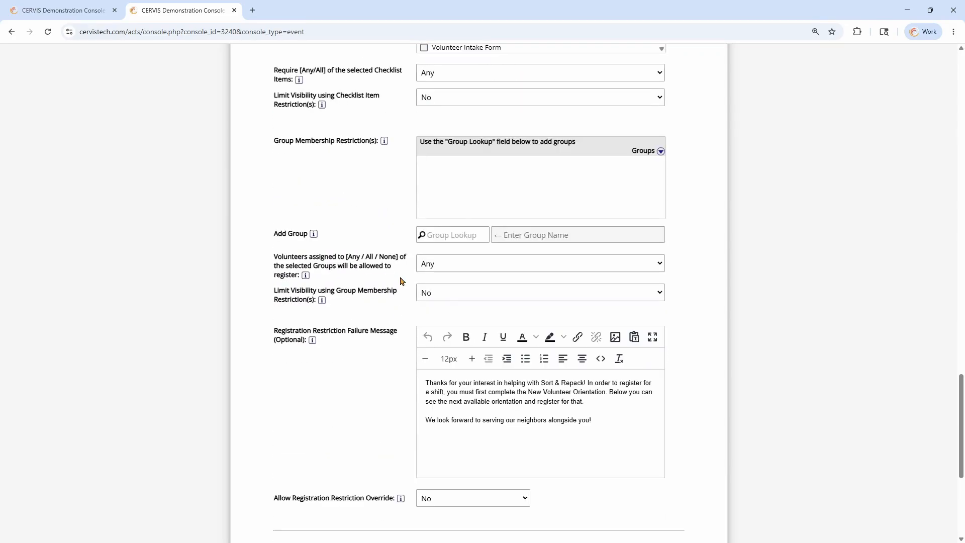
{"action": "left_click", "coordinate": [483, 338]}
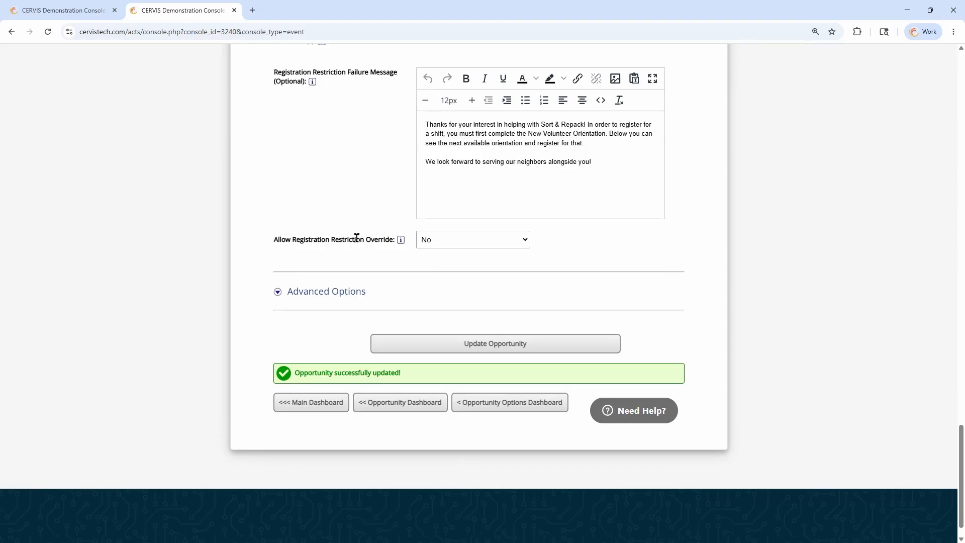
Step: Return to the main dashboard and open Advanced Volunteer Search under Volunteer Management
{"action": "scroll", "coordinate": [356, 239], "scroll_direction": "up", "scroll_amount": 15}
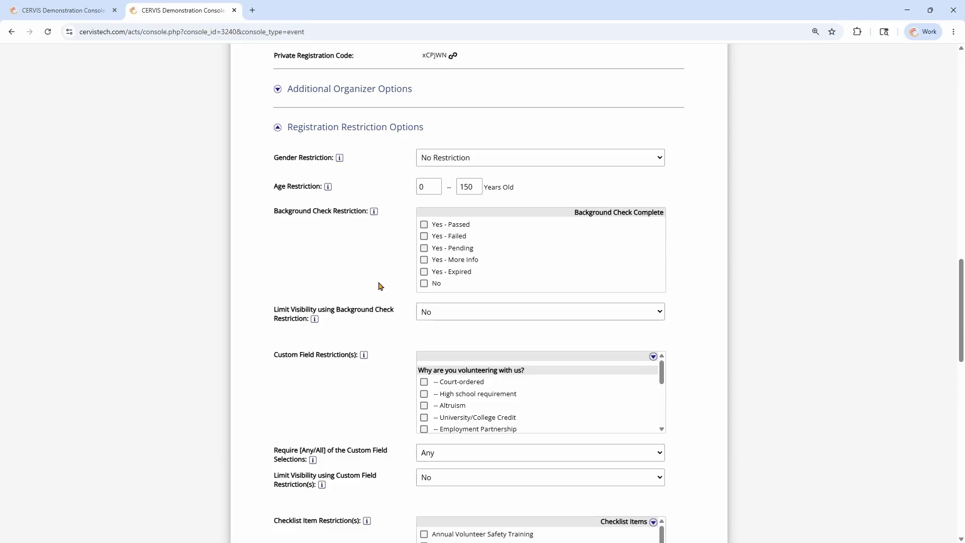
{"action": "scroll", "coordinate": [385, 291], "scroll_direction": "up", "scroll_amount": 20}
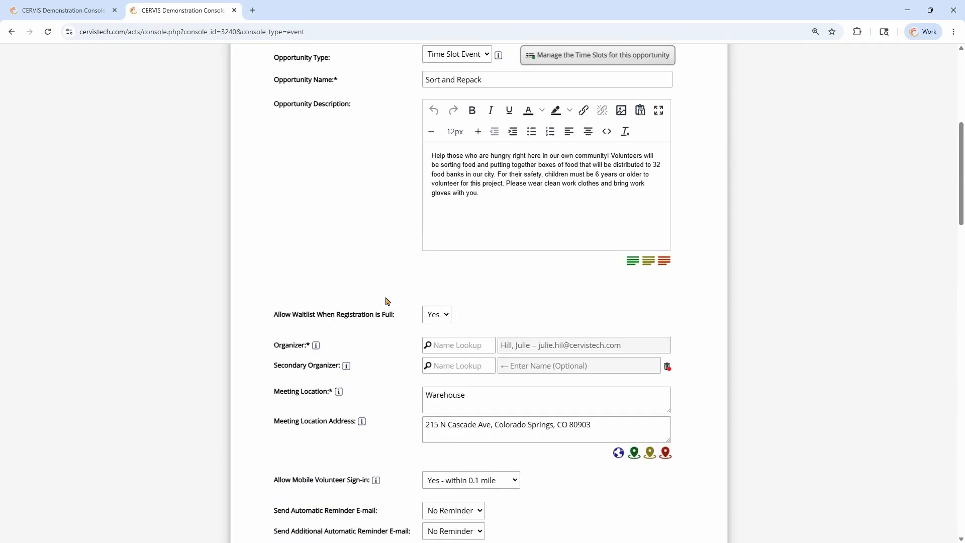
{"action": "scroll", "coordinate": [454, 250], "scroll_direction": "down", "scroll_amount": 7}
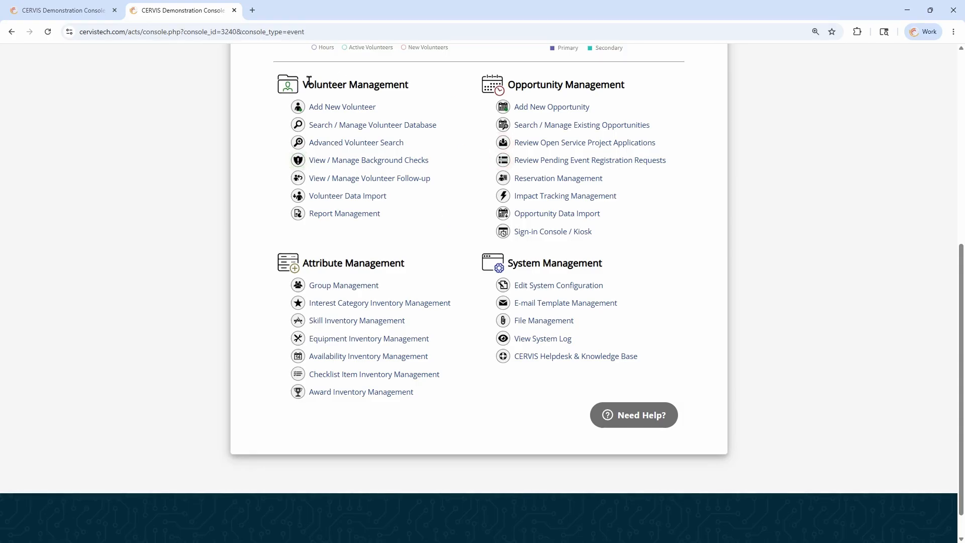
{"action": "left_click_drag", "start_coordinate": [309, 81], "coordinate": [407, 86]}
{"action": "left_click", "coordinate": [407, 92]}
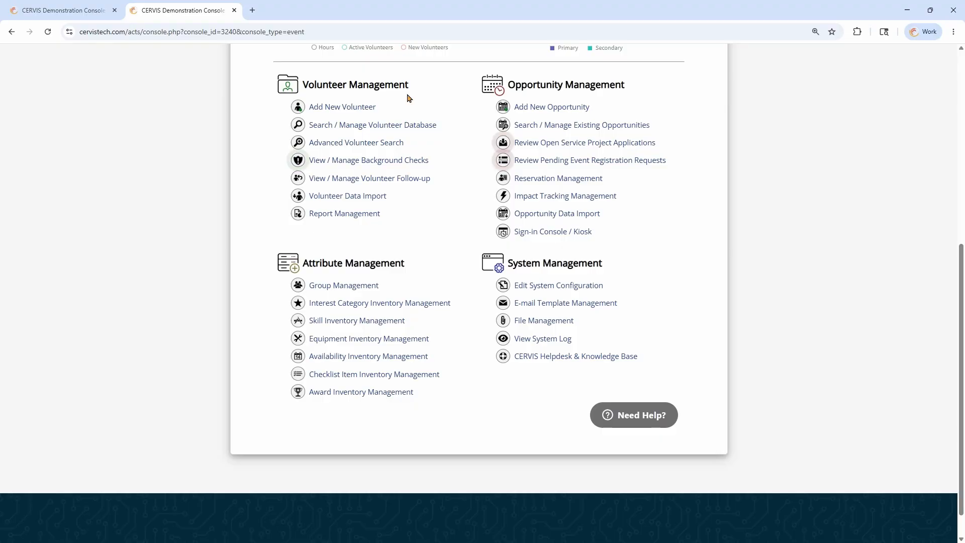
{"action": "left_click", "coordinate": [358, 143]}
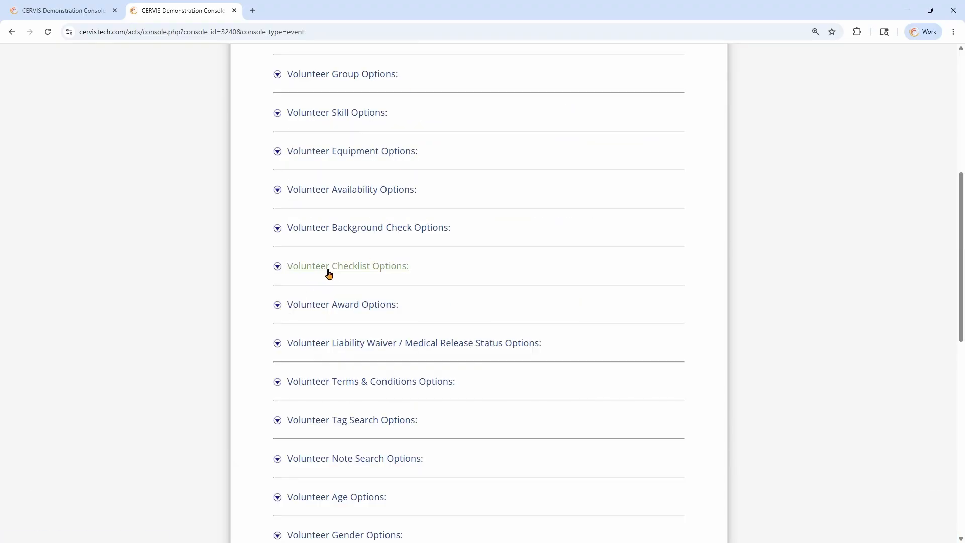
Step: Run an advanced search for volunteers whose New Volunteer Orientation checklist item is Overdue
{"action": "left_click", "coordinate": [360, 270]}
{"action": "scroll", "coordinate": [433, 260], "scroll_direction": "down", "scroll_amount": 2}
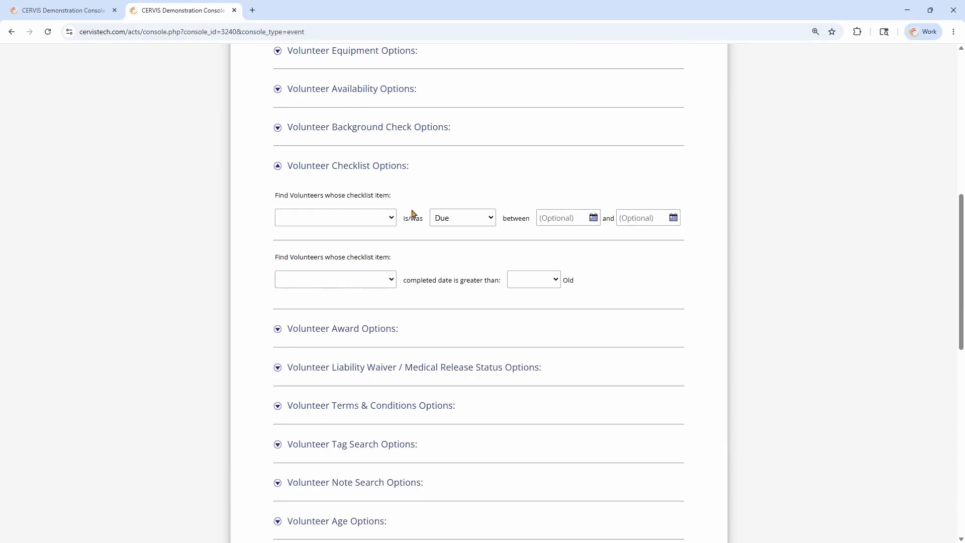
{"action": "left_click", "coordinate": [367, 218]}
{"action": "left_click", "coordinate": [362, 288]}
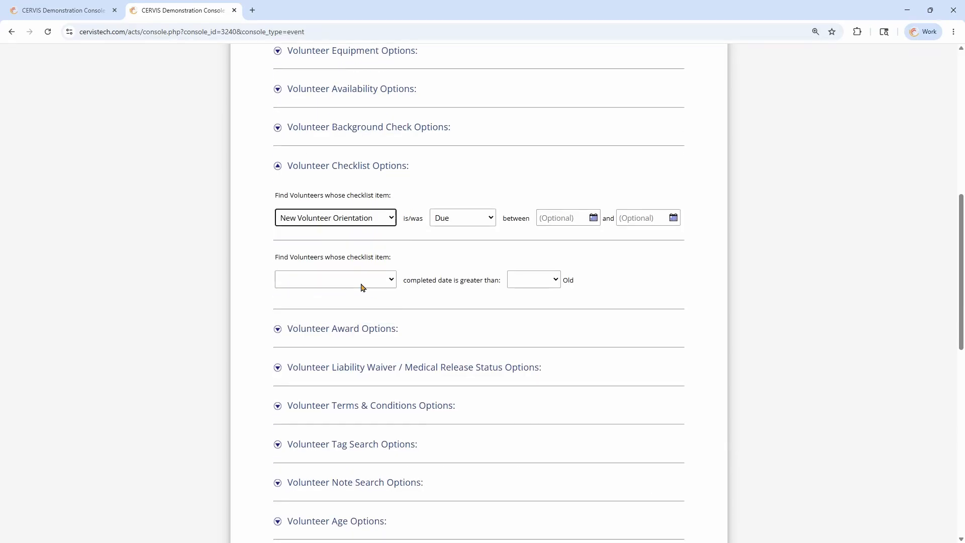
{"action": "left_click", "coordinate": [462, 220]}
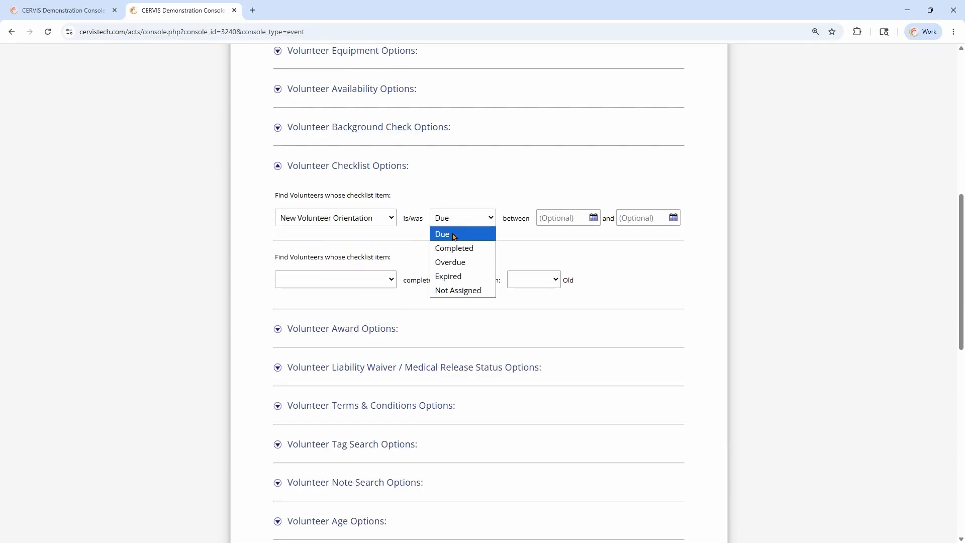
{"action": "left_click", "coordinate": [456, 232]}
{"action": "left_click", "coordinate": [456, 221]}
{"action": "left_click", "coordinate": [465, 264]}
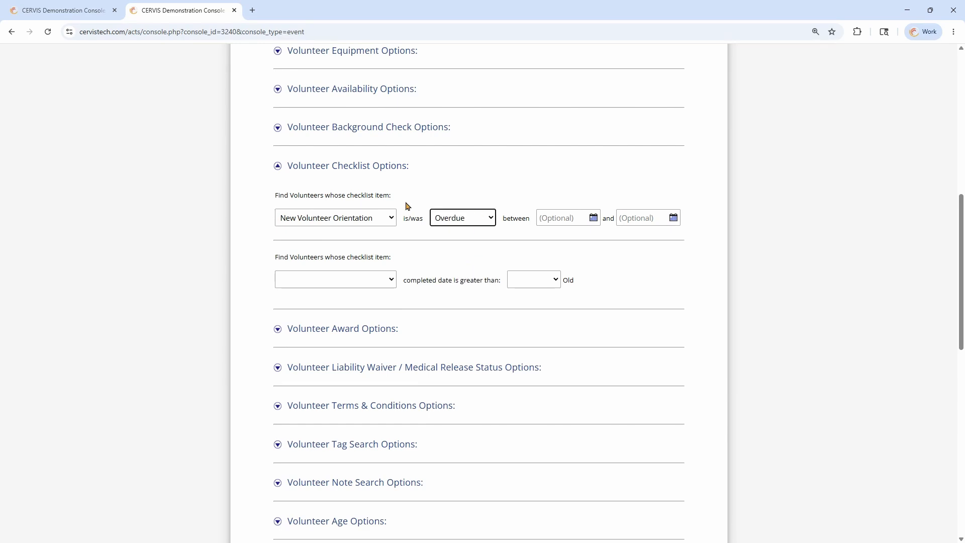
{"action": "left_click", "coordinate": [439, 205]}
{"action": "scroll", "coordinate": [426, 198], "scroll_direction": "down", "scroll_amount": 20}
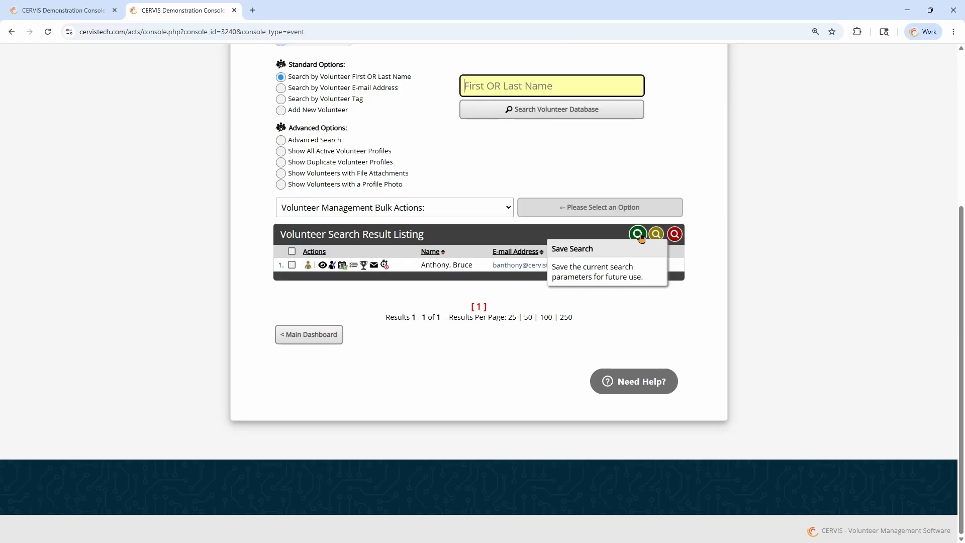
Step: Start a new advanced volunteer search filtered on the New Volunteer Orientation checklist item
{"action": "left_click", "coordinate": [543, 172]}
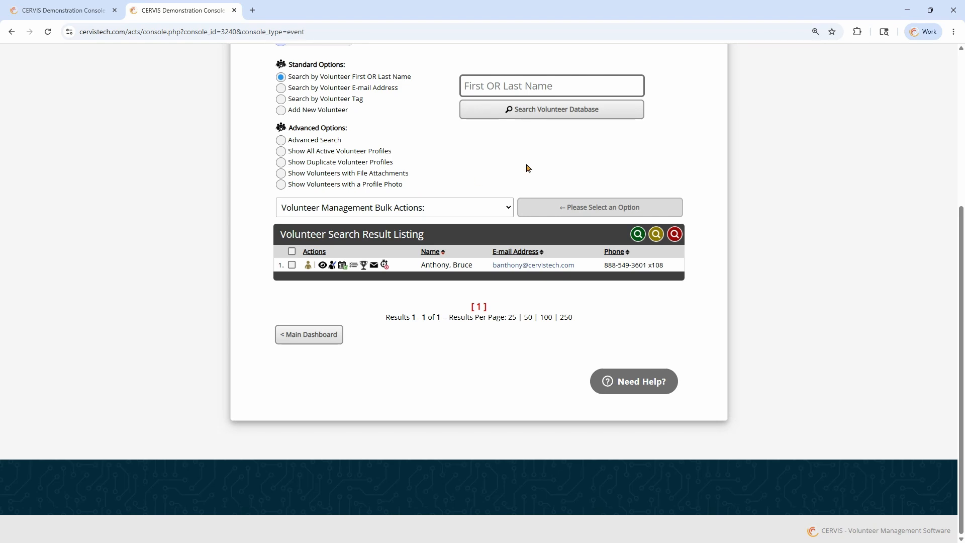
{"action": "left_click", "coordinate": [301, 143]}
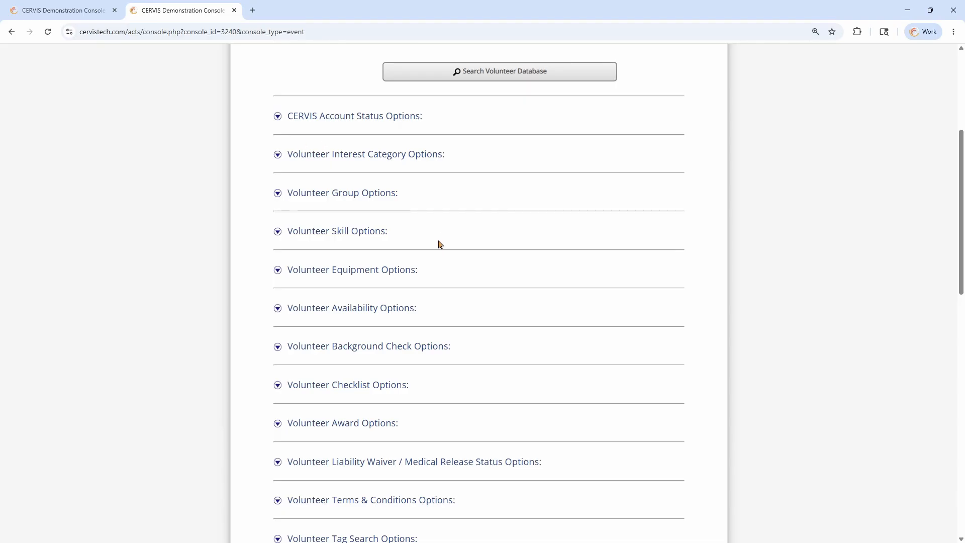
{"action": "left_click", "coordinate": [387, 385]}
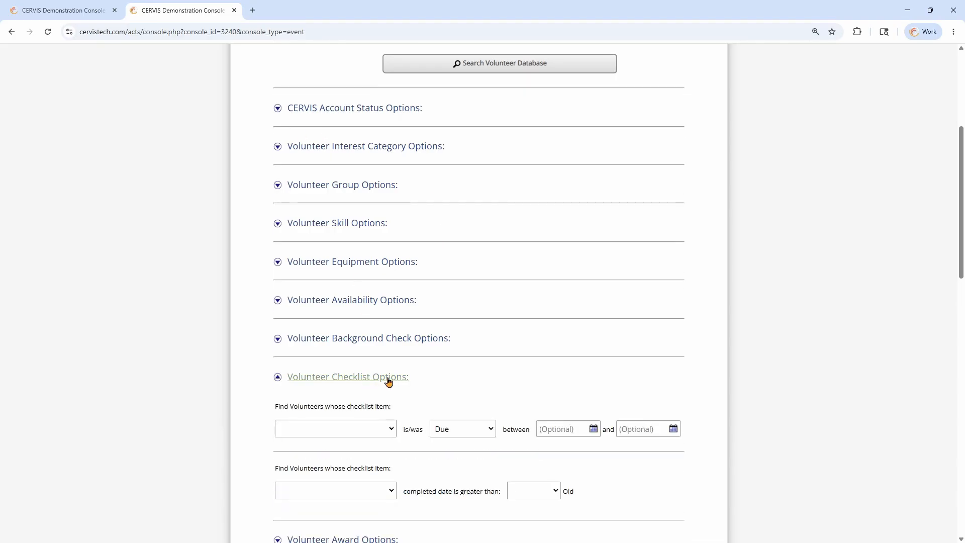
{"action": "scroll", "coordinate": [379, 307], "scroll_direction": "down", "scroll_amount": 4}
{"action": "left_click", "coordinate": [372, 236]}
{"action": "left_click", "coordinate": [342, 306]}
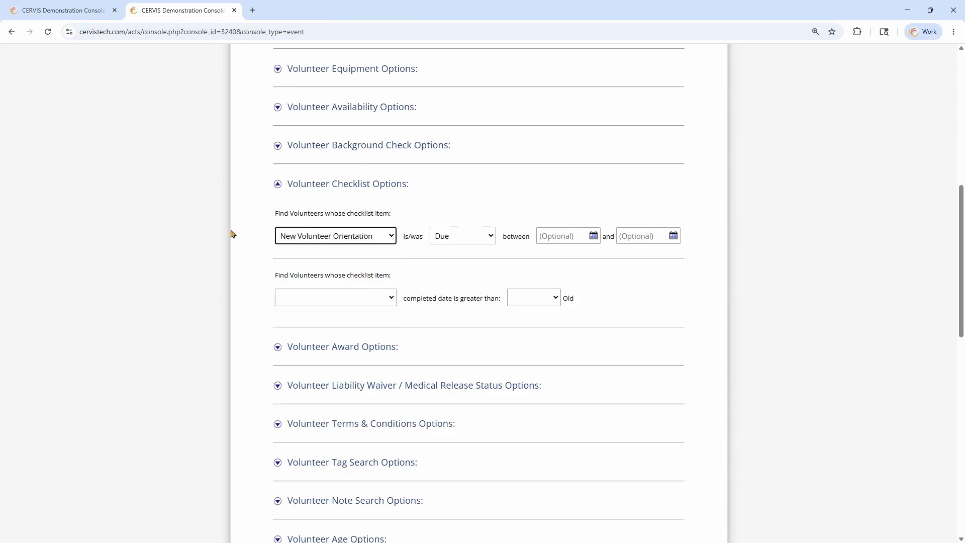
Step: Set the search's participation criteria to volunteers with Exactly 0 Times Served
{"action": "scroll", "coordinate": [250, 235], "scroll_direction": "down", "scroll_amount": 12}
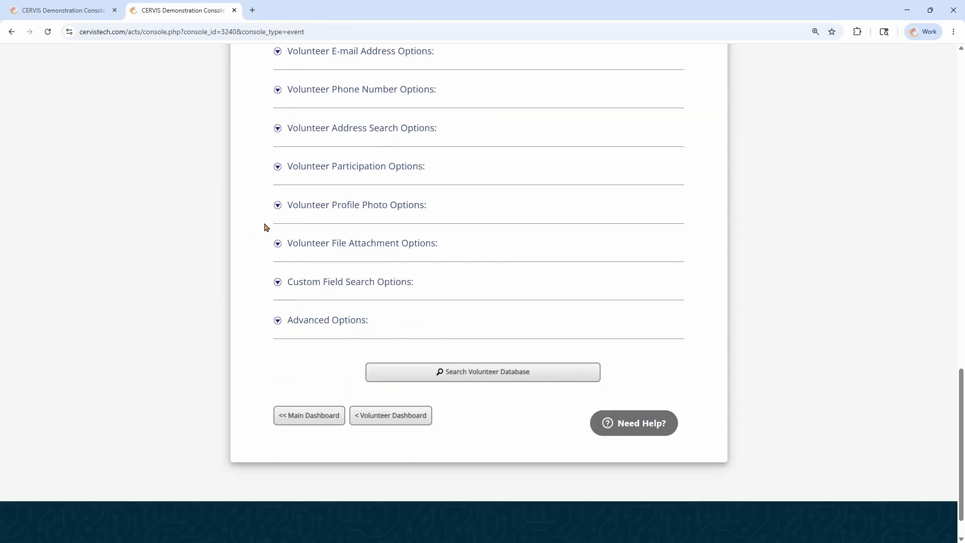
{"action": "left_click", "coordinate": [355, 169]}
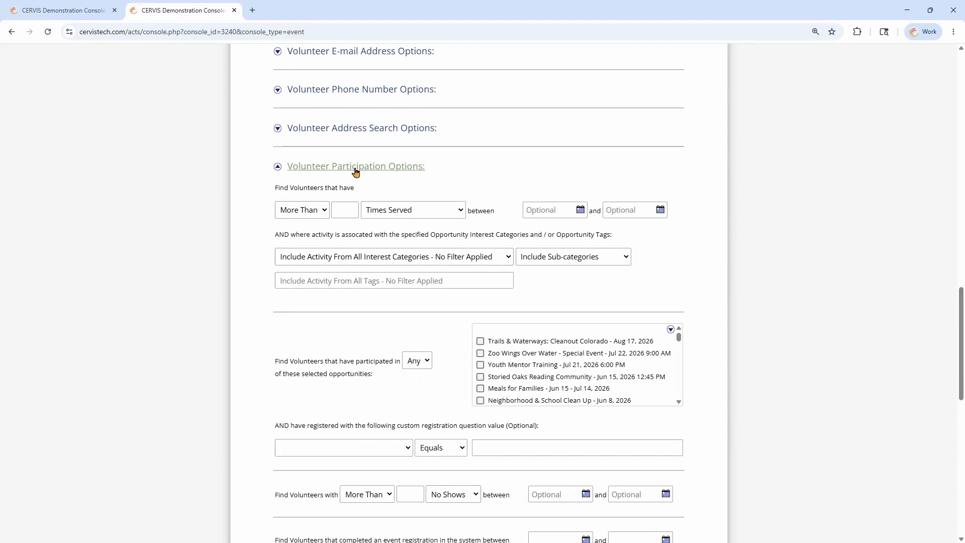
{"action": "left_click", "coordinate": [327, 213]}
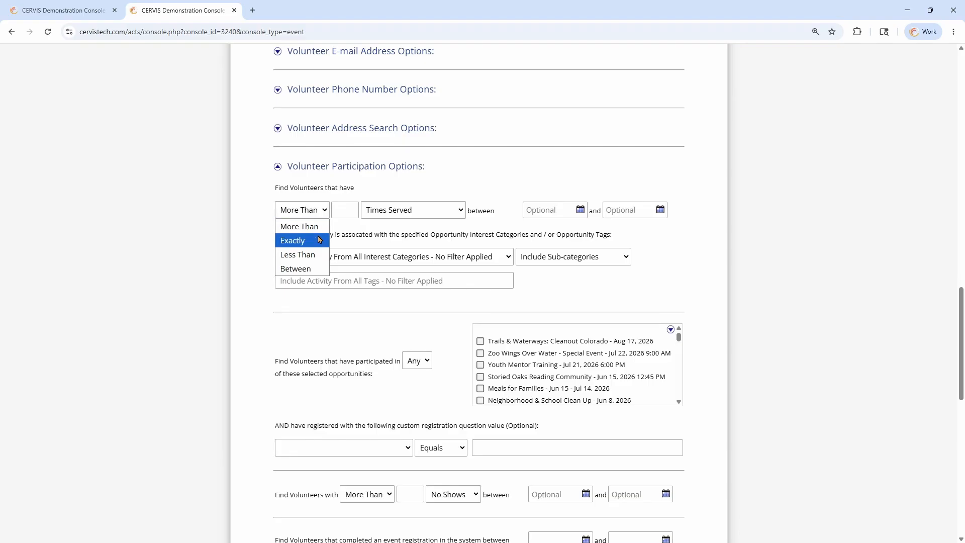
{"action": "left_click", "coordinate": [302, 240]}
{"action": "left_click", "coordinate": [352, 210]}
{"action": "type", "text": "0"}
{"action": "left_click", "coordinate": [415, 189]}
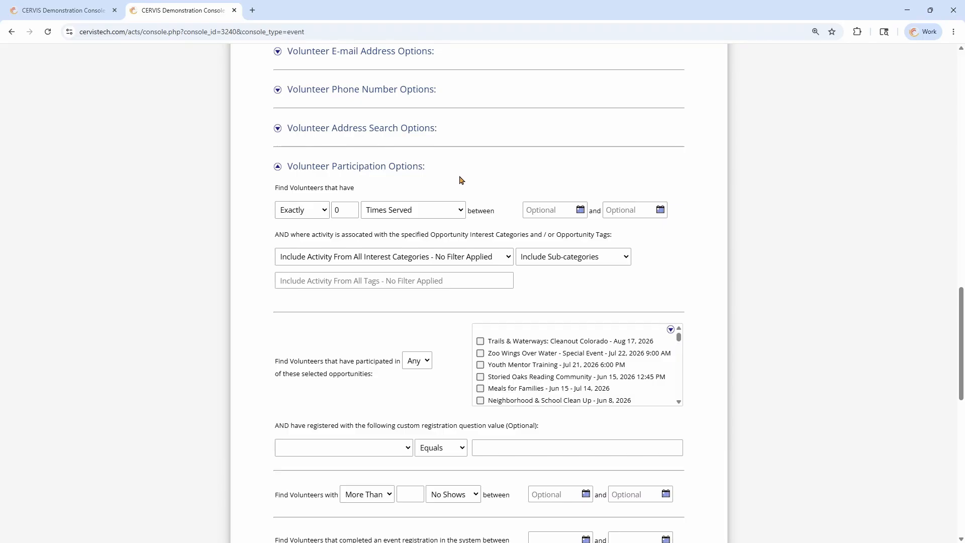
{"action": "left_click", "coordinate": [376, 280]}
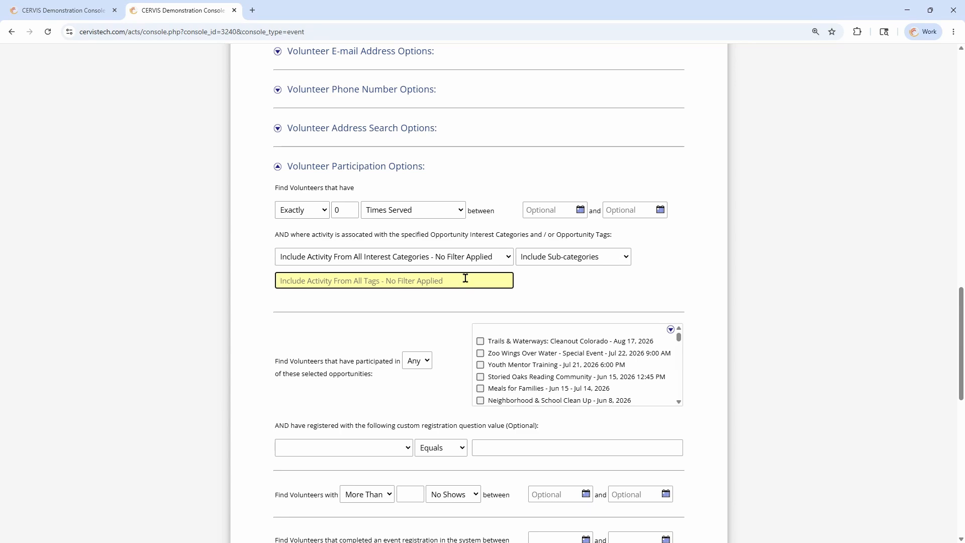
{"action": "left_click", "coordinate": [508, 177]}
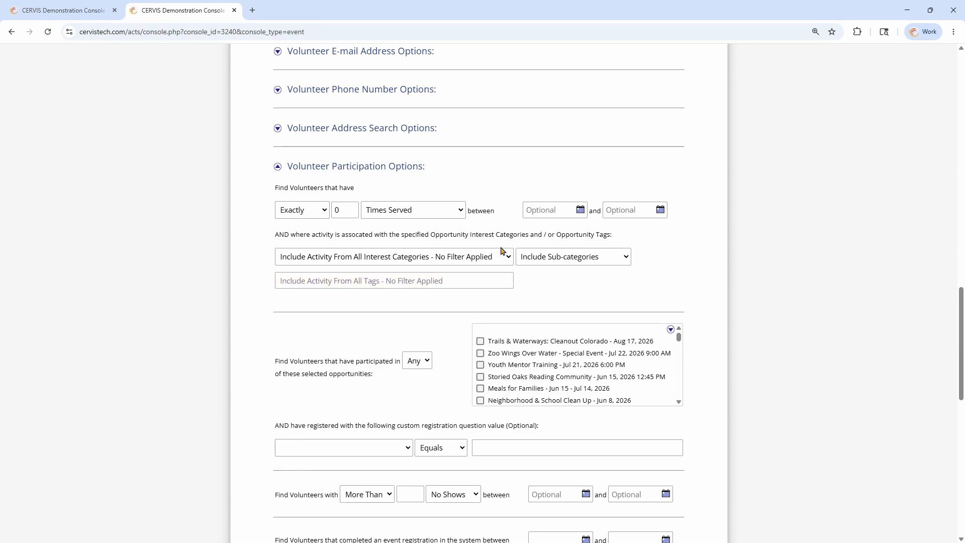
Step: Return to the volunteer dashboard without running the search, and select and deselect all volunteers in the result listing
{"action": "scroll", "coordinate": [523, 256], "scroll_direction": "up", "scroll_amount": 20}
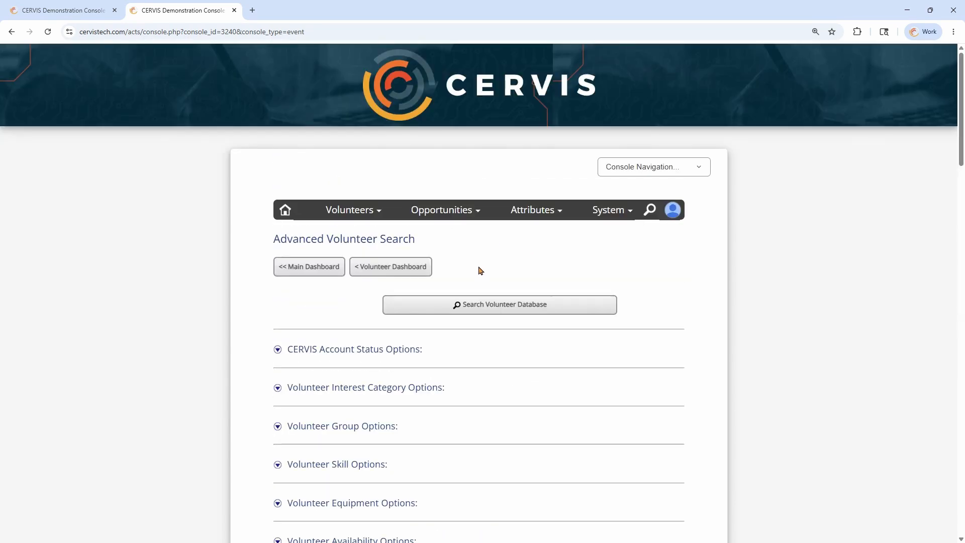
{"action": "left_click", "coordinate": [392, 267]}
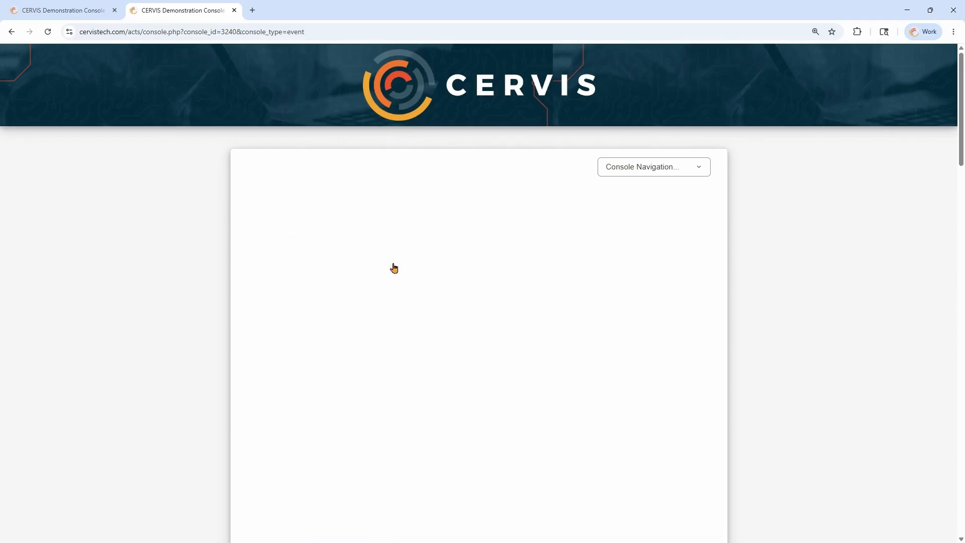
{"action": "scroll", "coordinate": [437, 285], "scroll_direction": "down", "scroll_amount": 3}
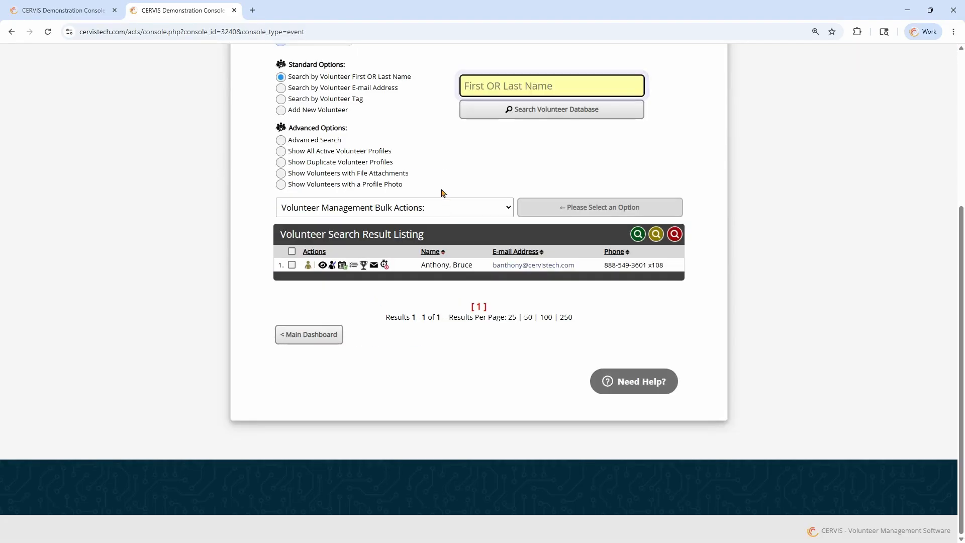
{"action": "left_click", "coordinate": [291, 251]}
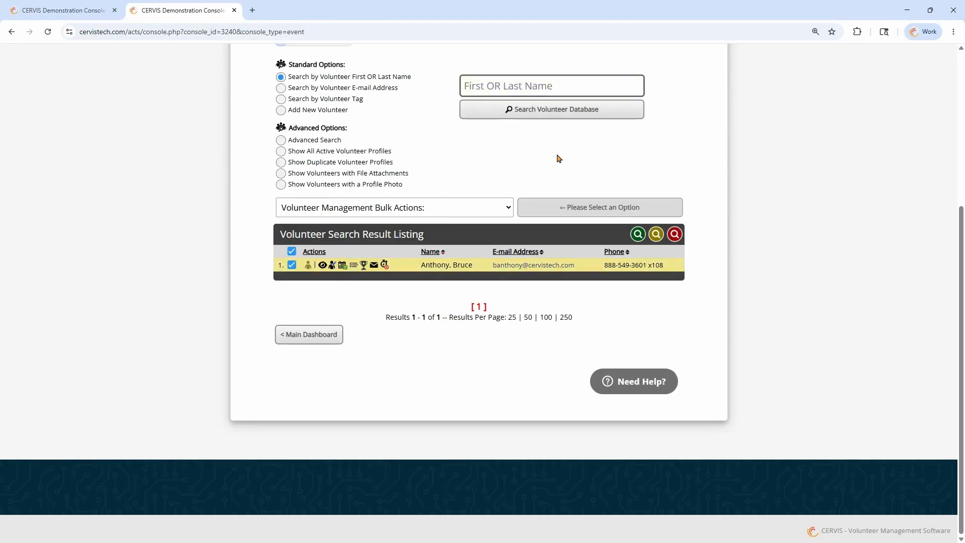
{"action": "left_click", "coordinate": [291, 251]}
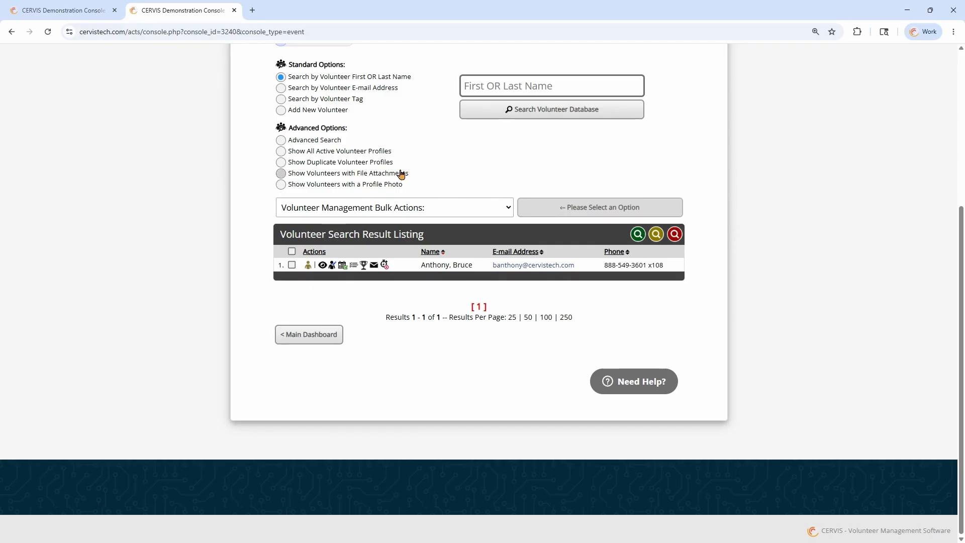
Step: Run an advanced search for volunteers whose New Volunteer Orientation checklist item was Completed
{"action": "left_click", "coordinate": [321, 146]}
{"action": "scroll", "coordinate": [473, 254], "scroll_direction": "down", "scroll_amount": 3}
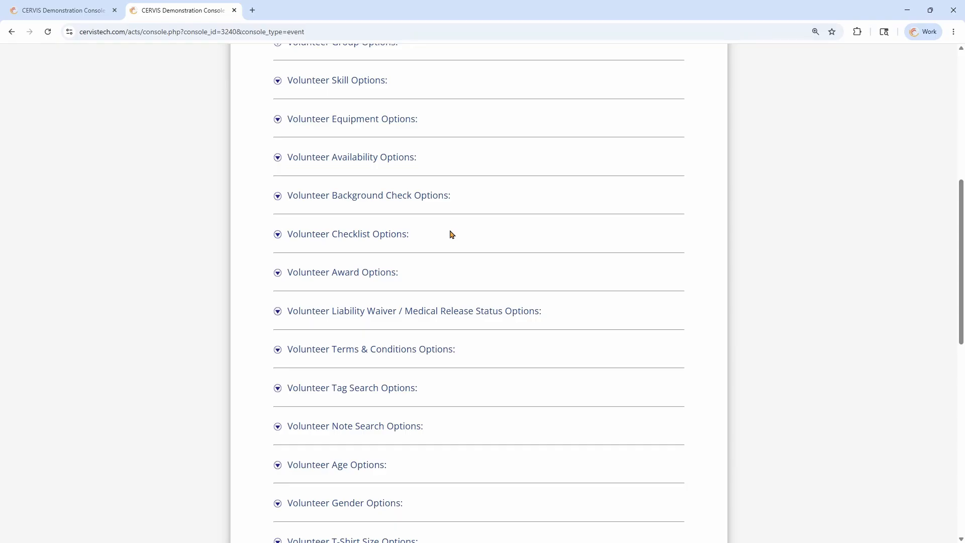
{"action": "left_click", "coordinate": [377, 234]}
{"action": "left_click", "coordinate": [370, 289]}
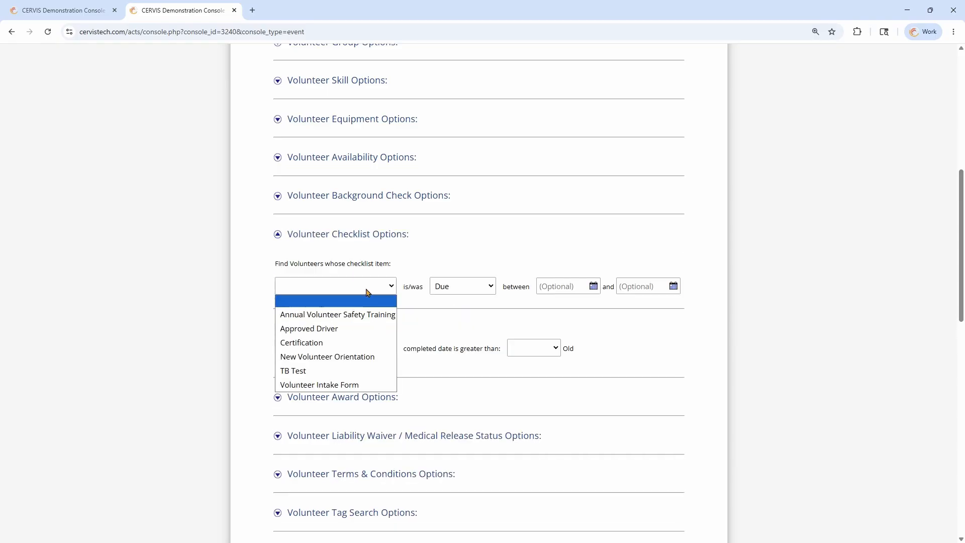
{"action": "left_click", "coordinate": [346, 357]}
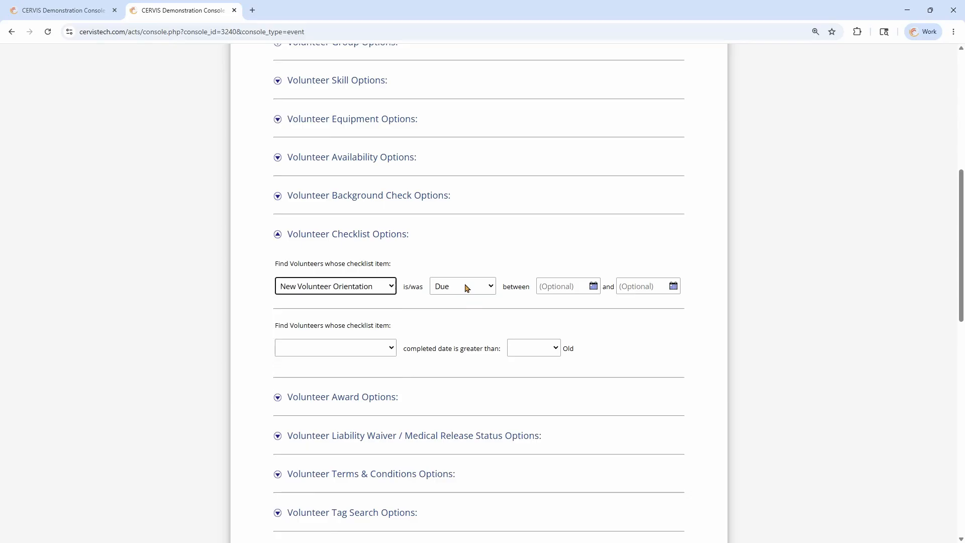
{"action": "left_click", "coordinate": [467, 288]}
{"action": "left_click", "coordinate": [466, 317]}
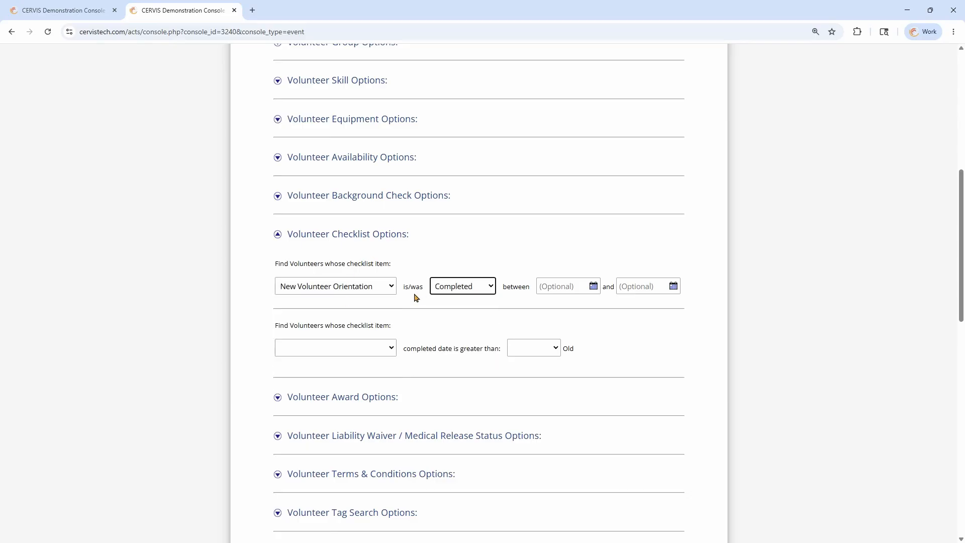
{"action": "scroll", "coordinate": [413, 298], "scroll_direction": "down", "scroll_amount": 10}
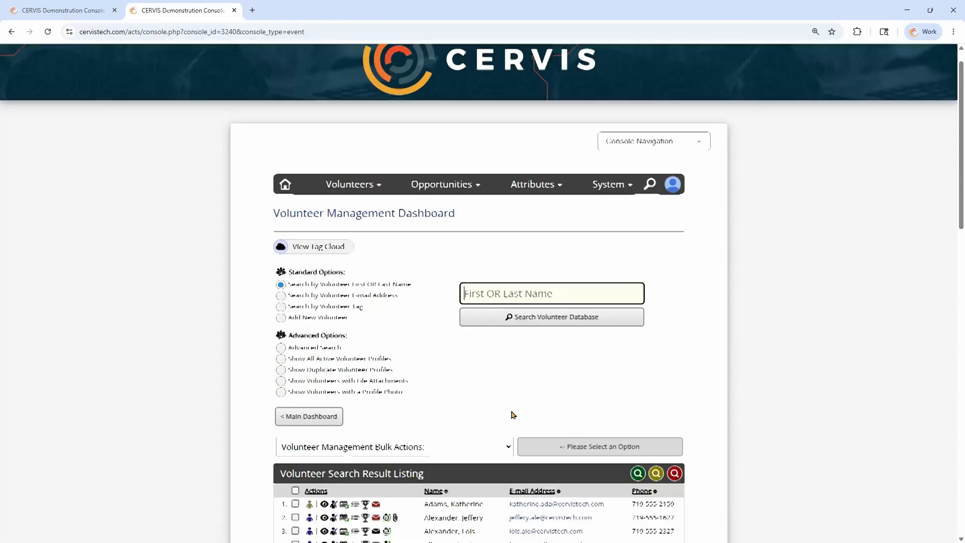
Step: Start another advanced search and set the option for combining its results with the previous volunteer search to Yes
{"action": "scroll", "coordinate": [506, 341], "scroll_direction": "down", "scroll_amount": 4}
{"action": "scroll", "coordinate": [506, 255], "scroll_direction": "up", "scroll_amount": 2}
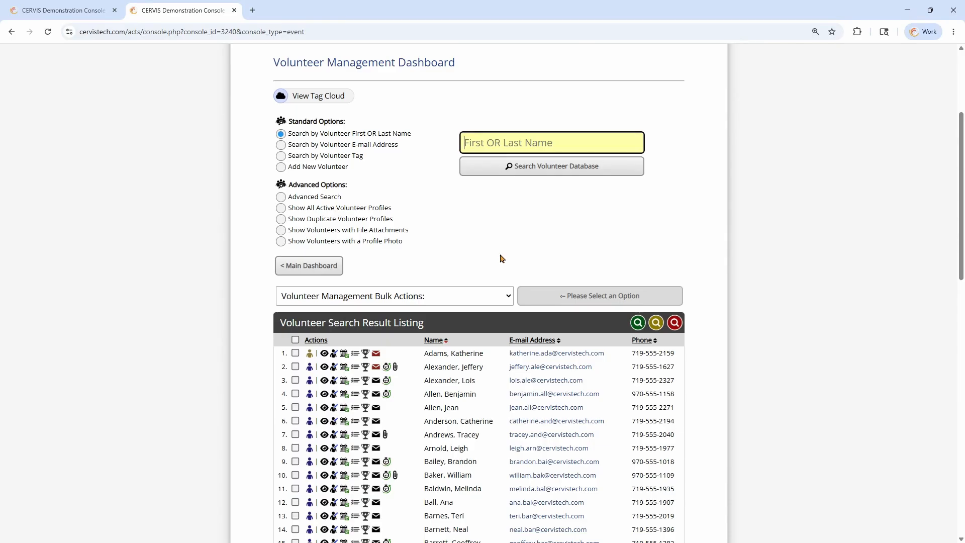
{"action": "left_click", "coordinate": [313, 197]}
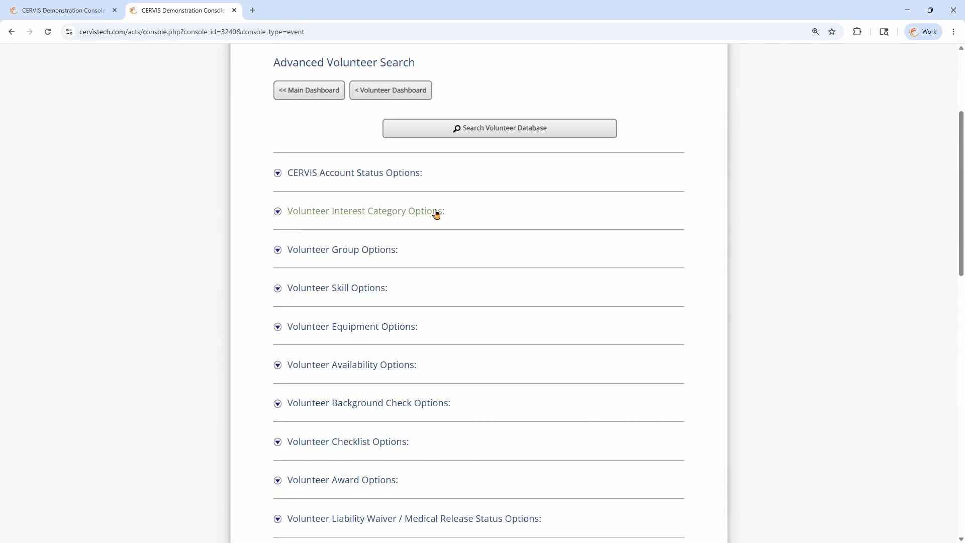
{"action": "scroll", "coordinate": [467, 325], "scroll_direction": "down", "scroll_amount": 15}
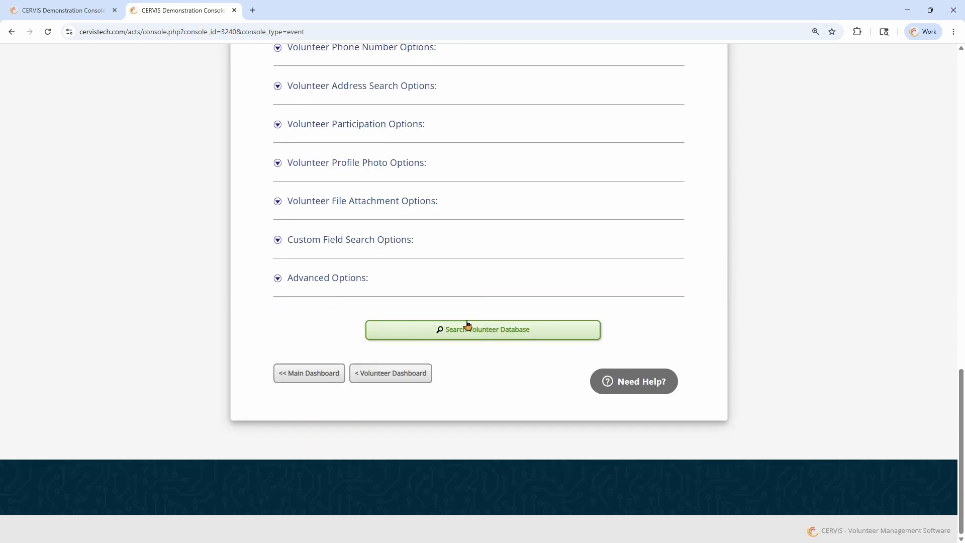
{"action": "left_click", "coordinate": [338, 279]}
{"action": "left_click_drag", "start_coordinate": [281, 298], "coordinate": [433, 309]}
{"action": "left_click", "coordinate": [510, 305]}
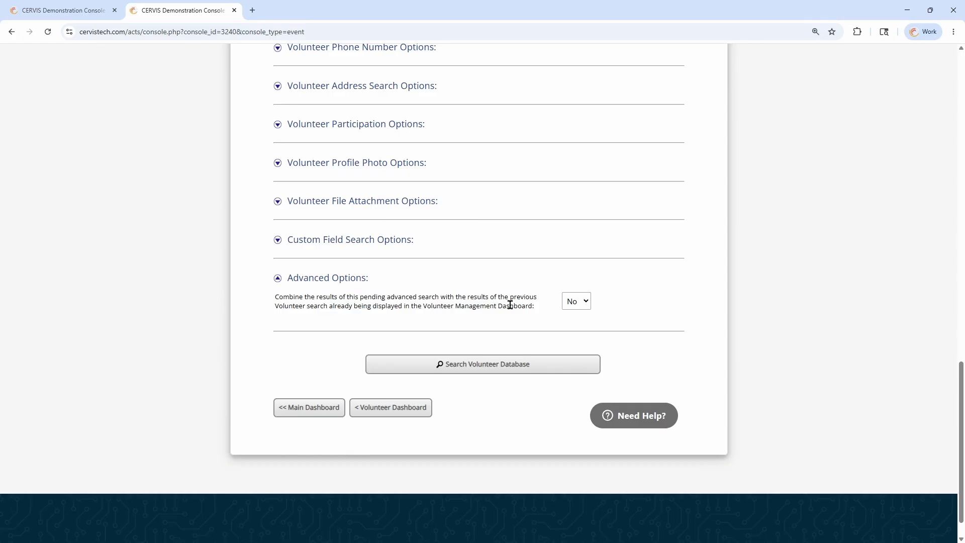
{"action": "left_click", "coordinate": [586, 302]}
{"action": "left_click", "coordinate": [583, 331]}
Step: Filter for volunteers whose Annual Volunteer Safety Training checklist item is Due and run the combined search
{"action": "scroll", "coordinate": [571, 314], "scroll_direction": "up", "scroll_amount": 8}
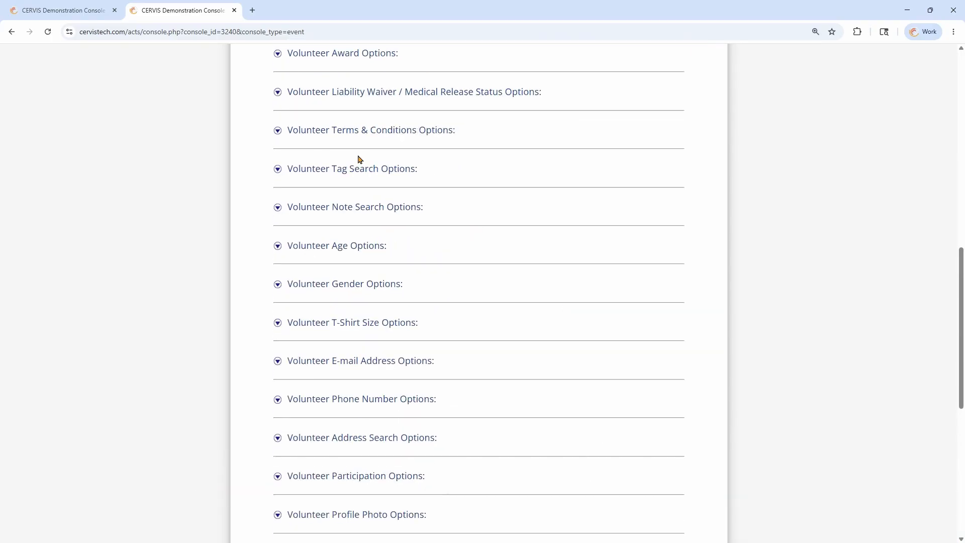
{"action": "scroll", "coordinate": [377, 181], "scroll_direction": "up", "scroll_amount": 3}
{"action": "left_click", "coordinate": [376, 223]}
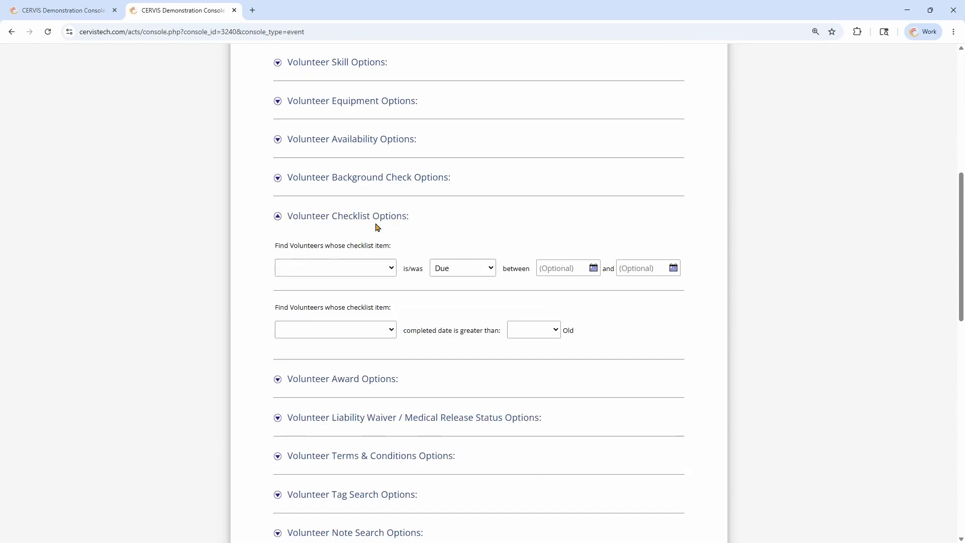
{"action": "left_click", "coordinate": [366, 274]}
{"action": "left_click", "coordinate": [377, 296]}
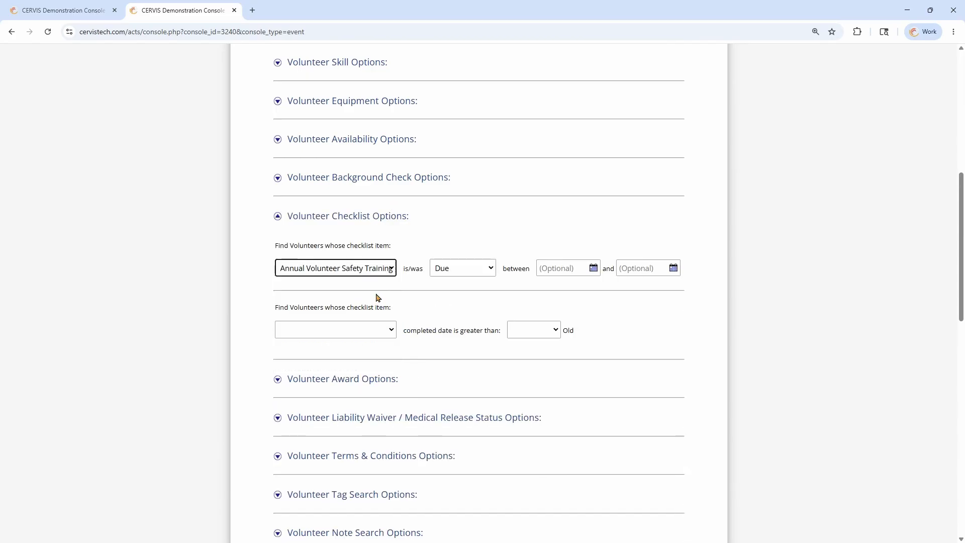
{"action": "left_click", "coordinate": [460, 270]}
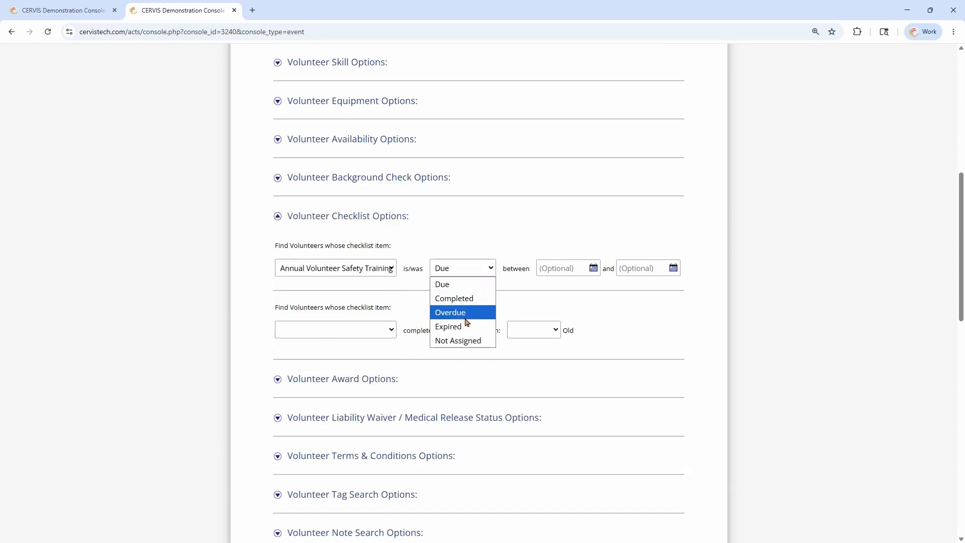
{"action": "left_click", "coordinate": [462, 284]}
{"action": "left_click", "coordinate": [469, 267]}
{"action": "left_click", "coordinate": [455, 284]}
{"action": "scroll", "coordinate": [545, 291], "scroll_direction": "down", "scroll_amount": 15}
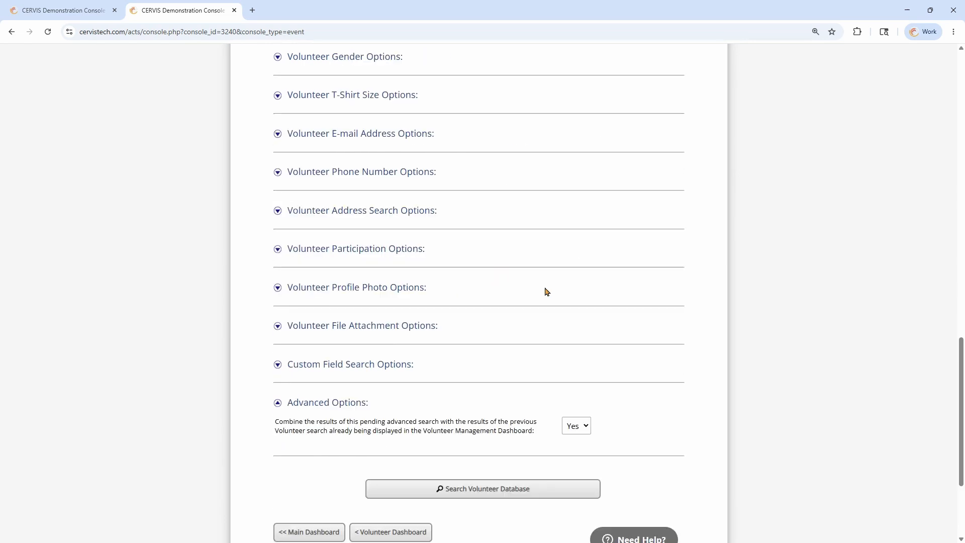
{"action": "left_click", "coordinate": [526, 496]}
Step: Look through the combined results and save the search with the title "Need Safety Training"
{"action": "scroll", "coordinate": [533, 191], "scroll_direction": "down", "scroll_amount": 4}
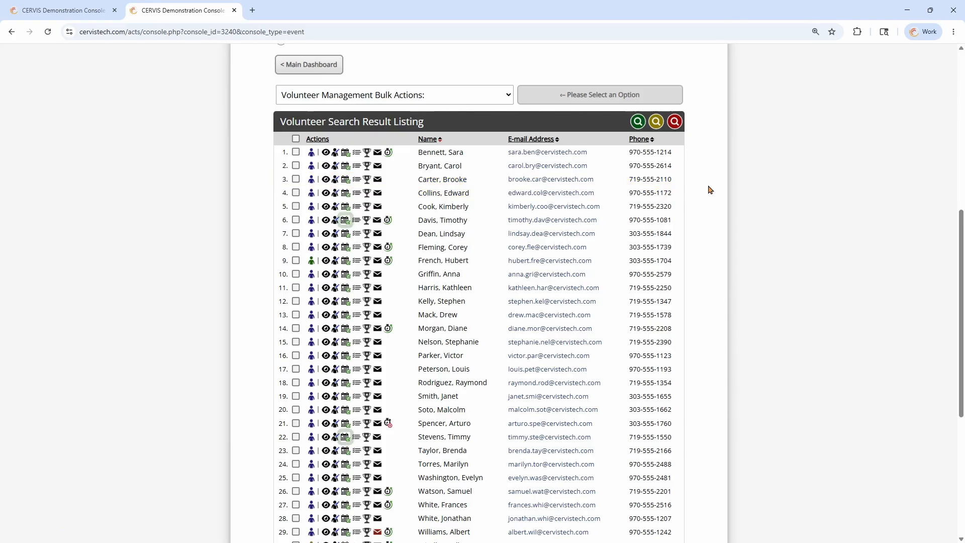
{"action": "scroll", "coordinate": [709, 188], "scroll_direction": "down", "scroll_amount": 5}
{"action": "scroll", "coordinate": [719, 182], "scroll_direction": "up", "scroll_amount": 3}
{"action": "scroll", "coordinate": [721, 185], "scroll_direction": "up", "scroll_amount": 2}
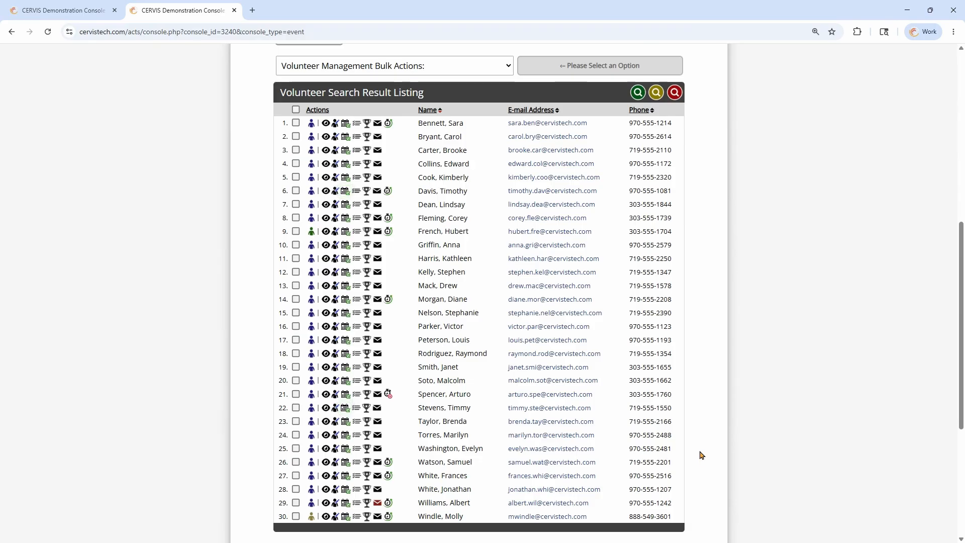
{"action": "scroll", "coordinate": [701, 442], "scroll_direction": "up", "scroll_amount": 2}
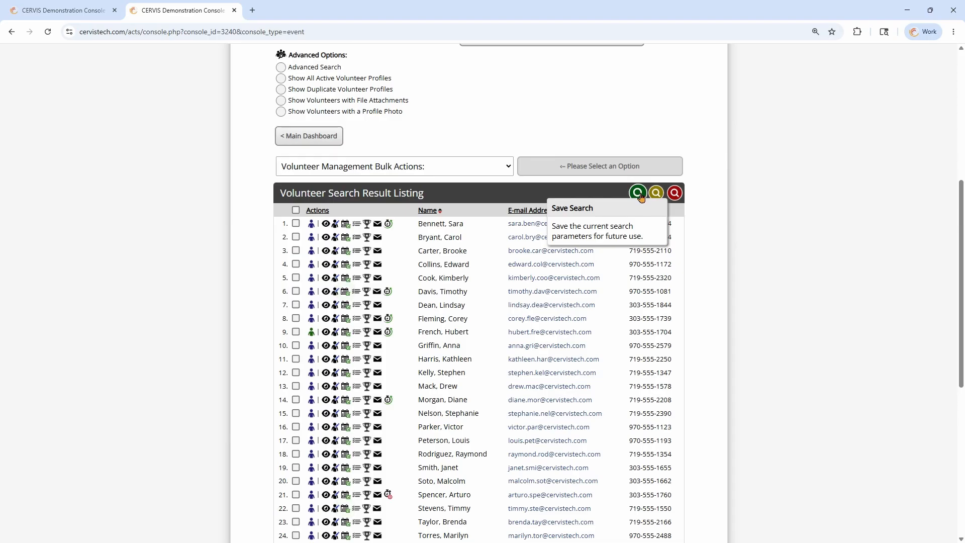
{"action": "left_click", "coordinate": [641, 196]}
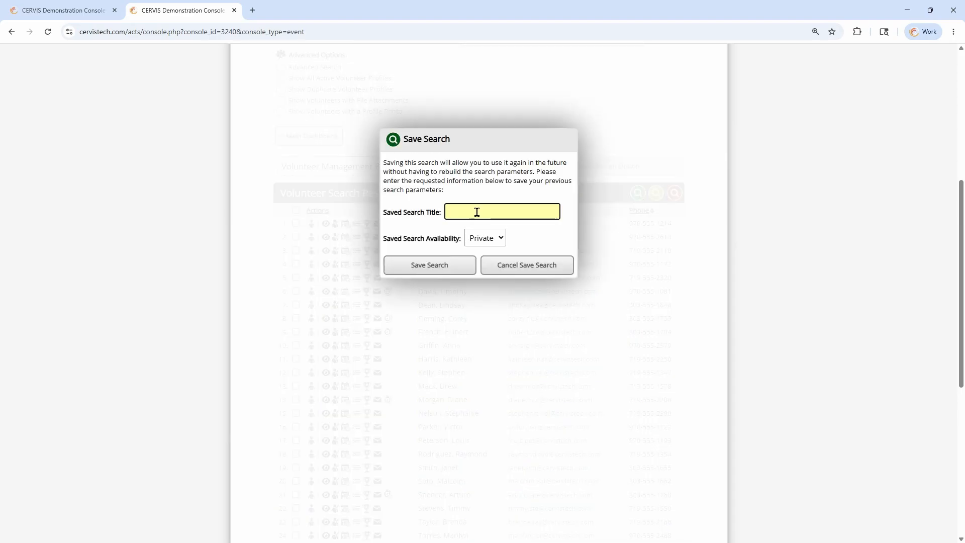
{"action": "type", "text": "Need Saftey Training"}
{"action": "key", "text": "BackSpace"}
{"action": "key", "text": "End"}
{"action": "left_click", "coordinate": [485, 212]}
{"action": "type", "text": "t"}
{"action": "left_click", "coordinate": [441, 266]}
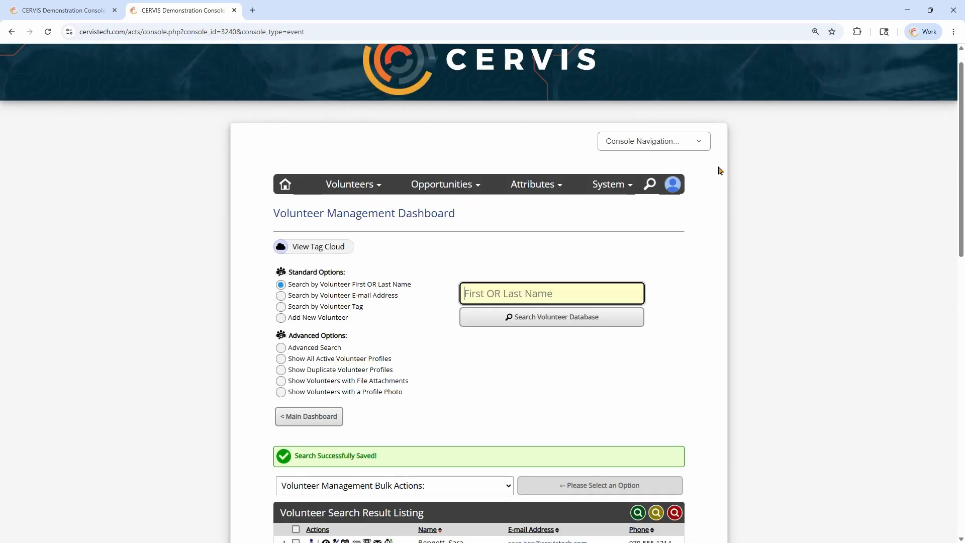
{"action": "scroll", "coordinate": [666, 305], "scroll_direction": "down", "scroll_amount": 4}
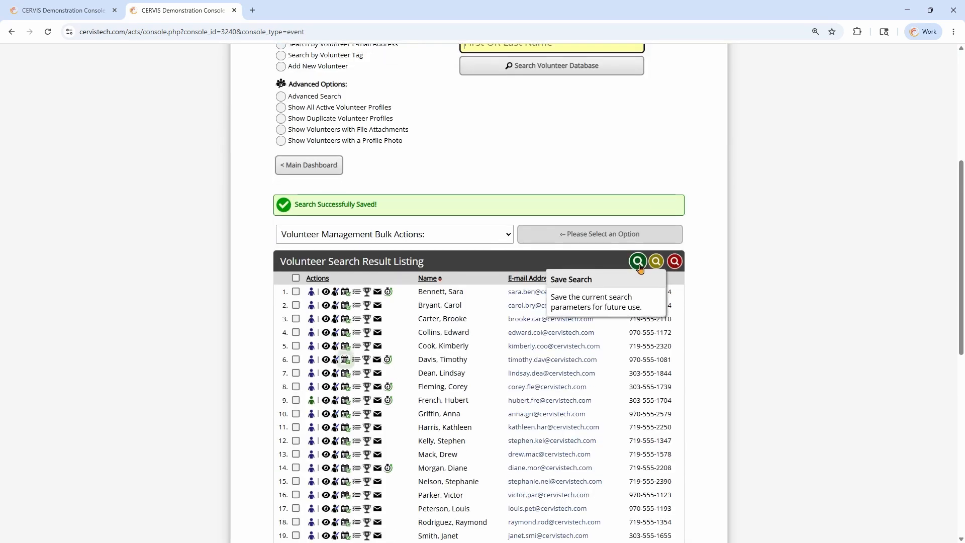
Step: Select all volunteers in the search results and look over the available bulk actions and the selected listing
{"action": "left_click", "coordinate": [297, 279]}
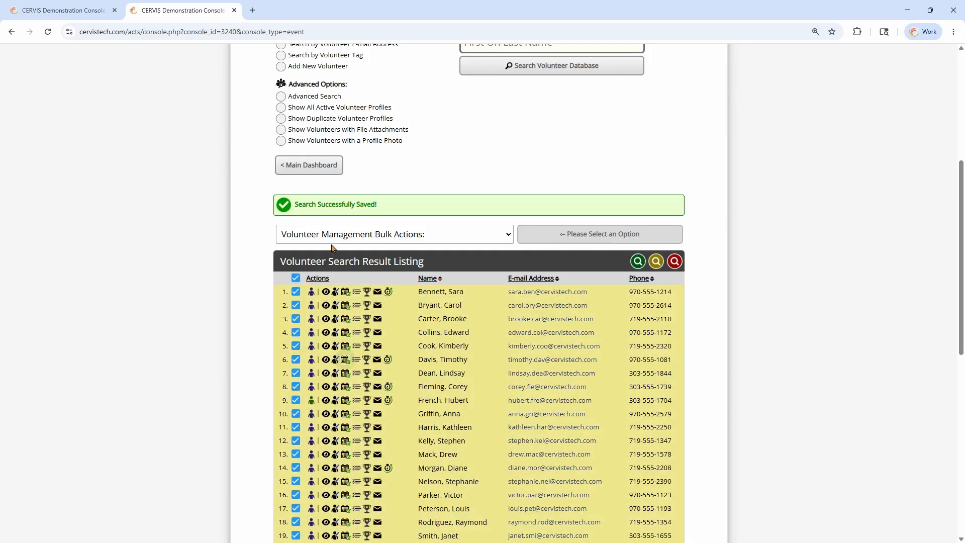
{"action": "left_click", "coordinate": [341, 241]}
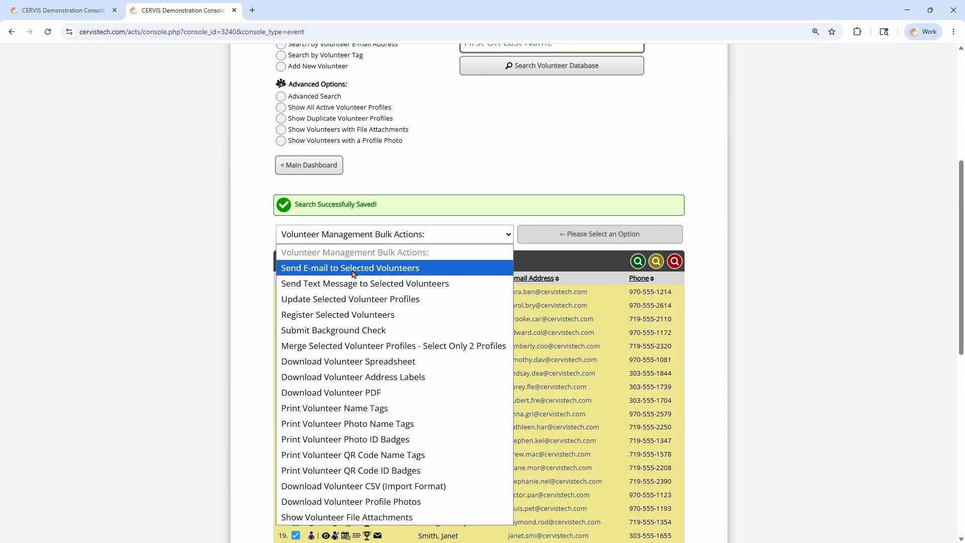
{"action": "left_click", "coordinate": [447, 174]}
{"action": "scroll", "coordinate": [411, 140], "scroll_direction": "down", "scroll_amount": 2}
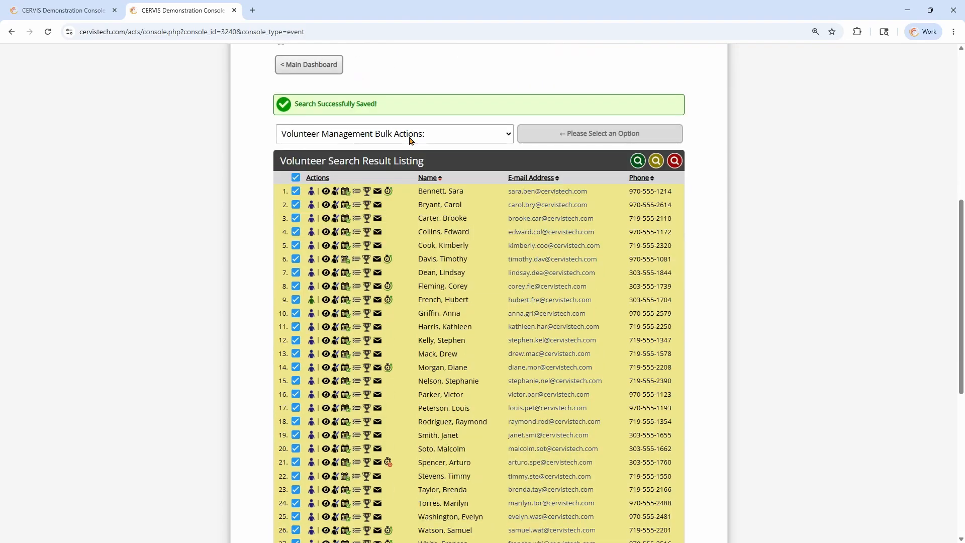
{"action": "scroll", "coordinate": [253, 149], "scroll_direction": "down", "scroll_amount": 3}
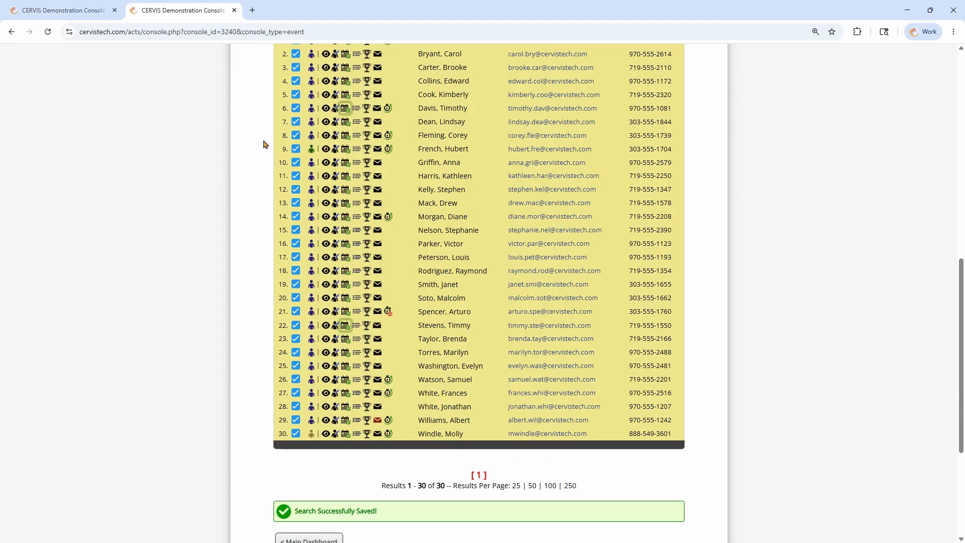
{"action": "scroll", "coordinate": [258, 244], "scroll_direction": "up", "scroll_amount": 5}
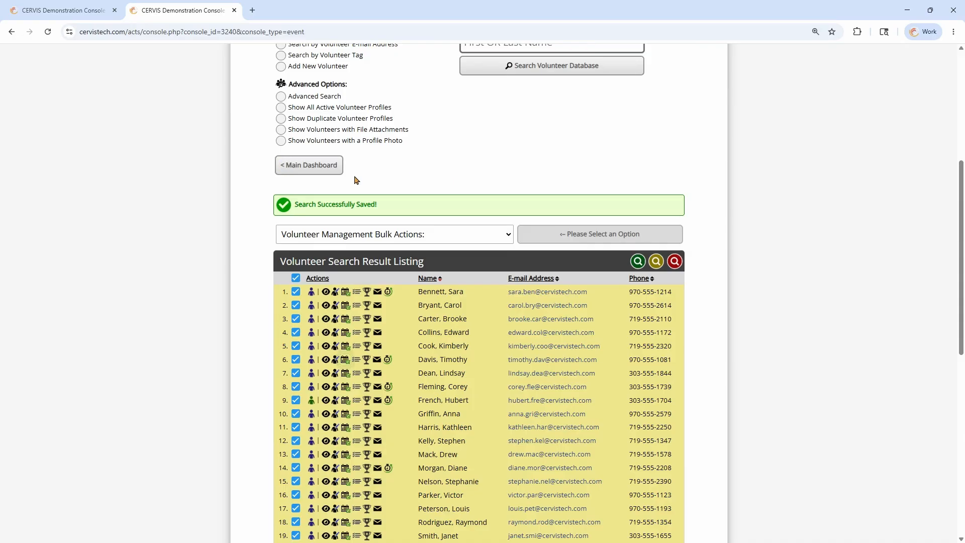
Step: Return to the main dashboard, open Report Management and go to the Checklist Status Report
{"action": "left_click", "coordinate": [326, 168]}
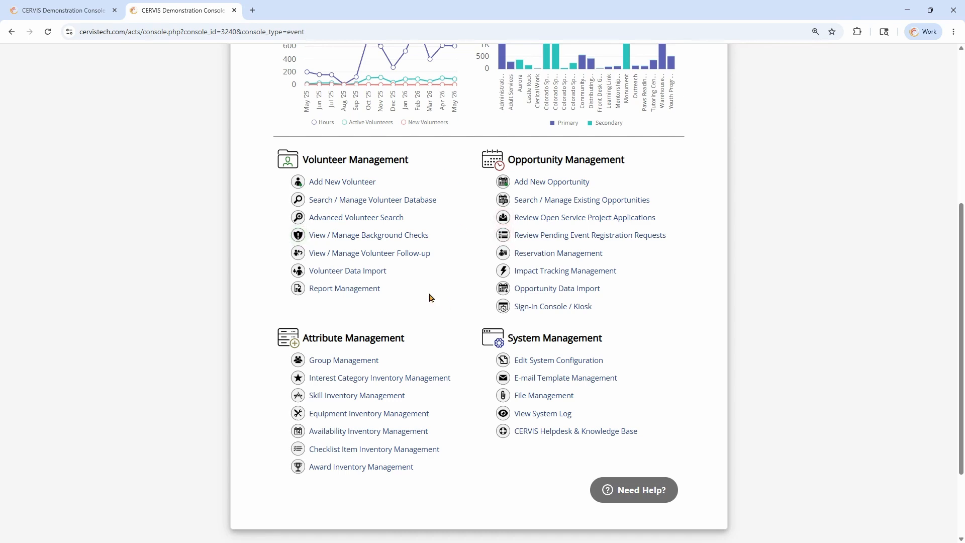
{"action": "left_click", "coordinate": [359, 292]}
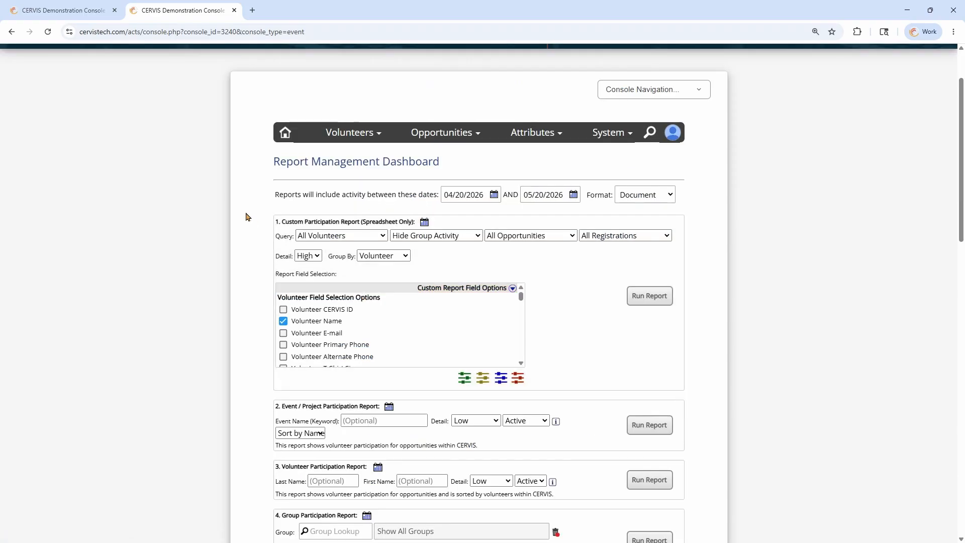
{"action": "scroll", "coordinate": [249, 206], "scroll_direction": "down", "scroll_amount": 9}
{"action": "scroll", "coordinate": [254, 196], "scroll_direction": "down", "scroll_amount": 2}
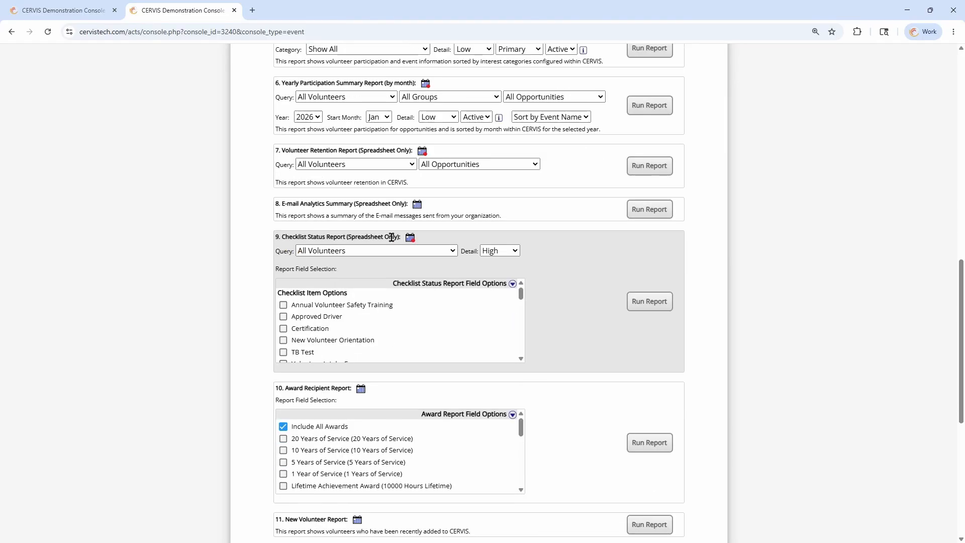
Step: Set the Checklist Status Report's query to Previous Volunteer Search and its detail level to High
{"action": "mouse_move", "coordinate": [412, 241]}
{"action": "double_click", "coordinate": [282, 252]}
{"action": "left_click", "coordinate": [319, 252]}
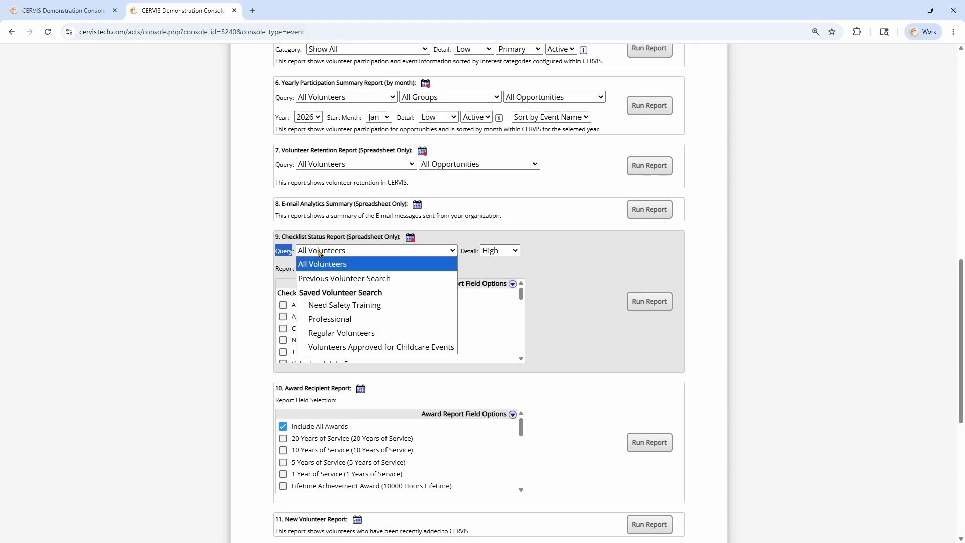
{"action": "left_click", "coordinate": [346, 279]}
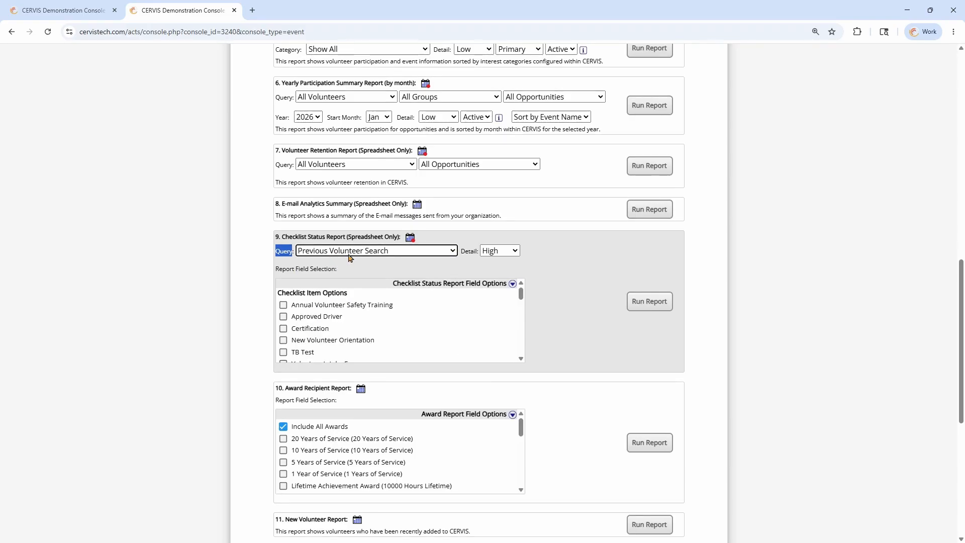
{"action": "left_click", "coordinate": [499, 250]}
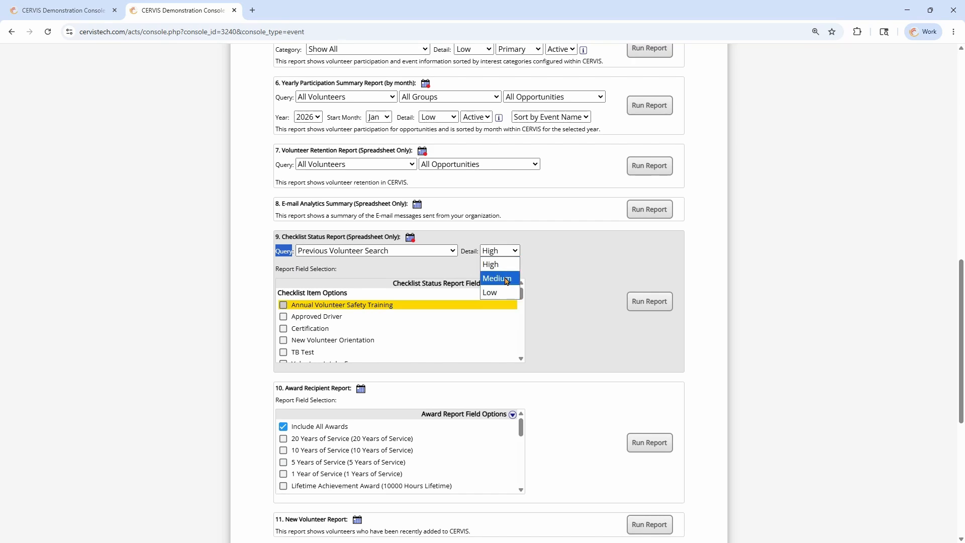
{"action": "left_click", "coordinate": [504, 268]}
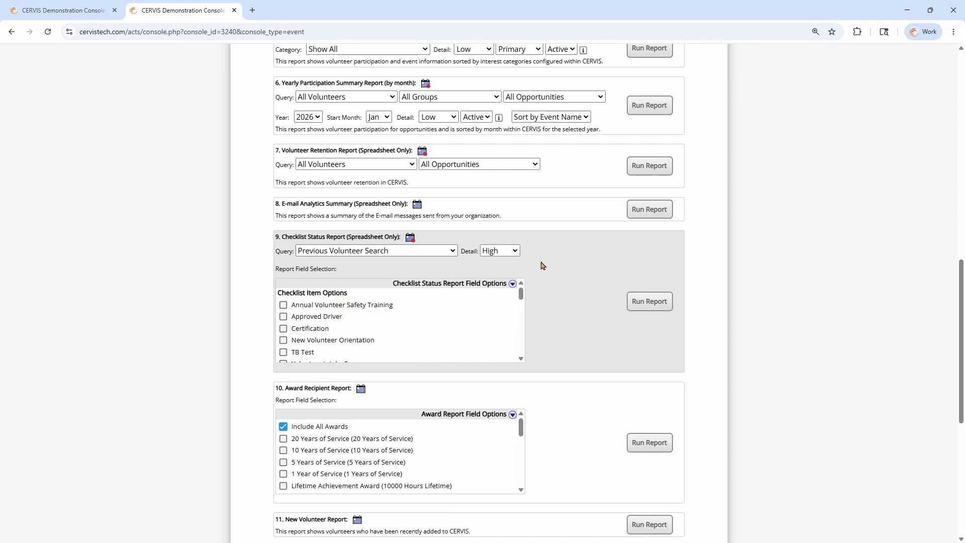
Step: Expand the Checklist Status Report field options and include all six checklist items plus the Volunteer Age field
{"action": "left_click", "coordinate": [513, 284]}
{"action": "scroll", "coordinate": [457, 291], "scroll_direction": "down", "scroll_amount": 2}
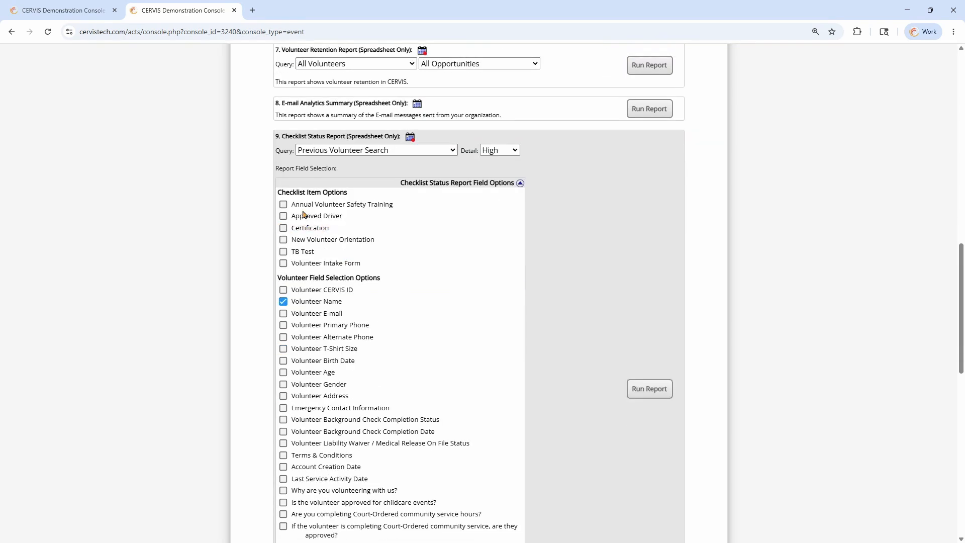
{"action": "left_click", "coordinate": [302, 206]}
{"action": "left_click", "coordinate": [303, 216]}
{"action": "left_click", "coordinate": [304, 228]}
{"action": "left_click", "coordinate": [306, 240]}
{"action": "left_click", "coordinate": [307, 251]}
{"action": "left_click", "coordinate": [413, 263]}
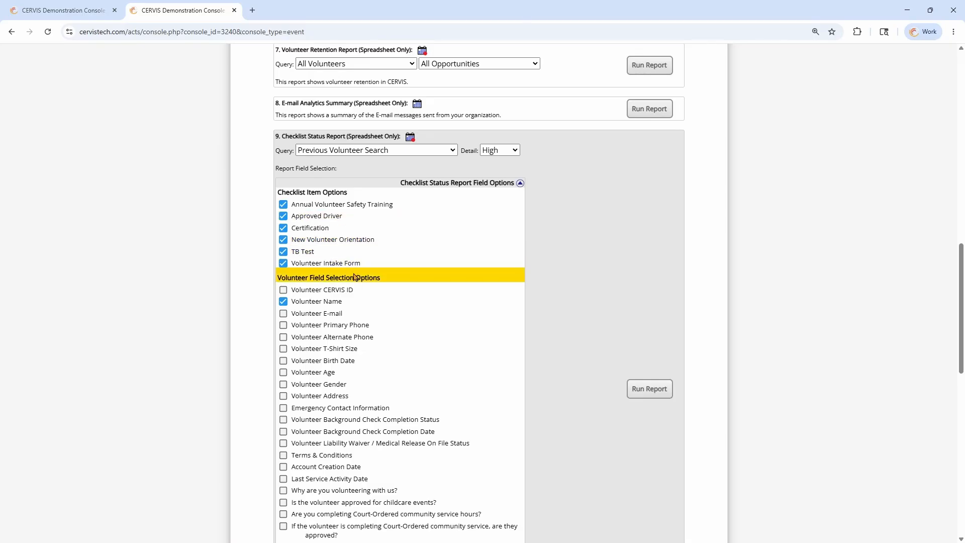
{"action": "scroll", "coordinate": [327, 156], "scroll_direction": "down", "scroll_amount": 3}
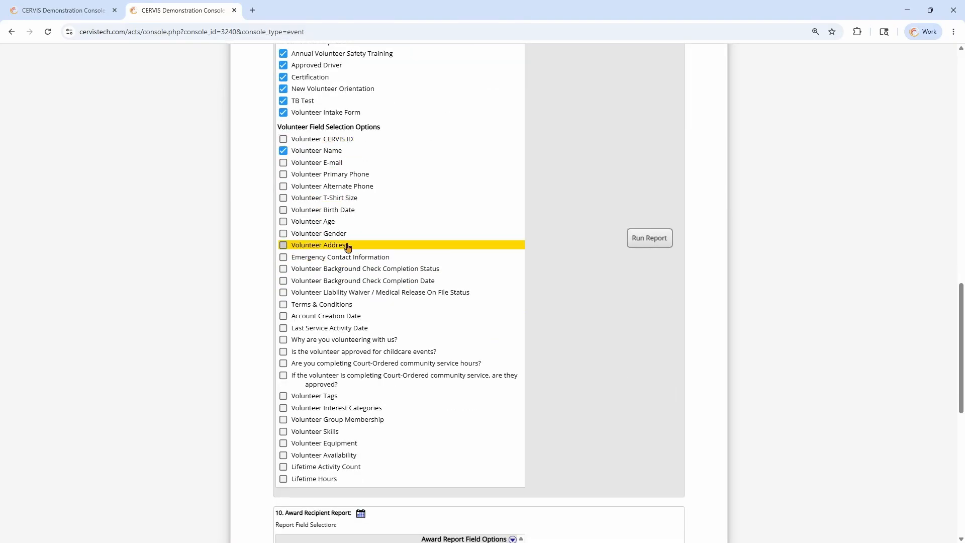
{"action": "left_click", "coordinate": [324, 221]}
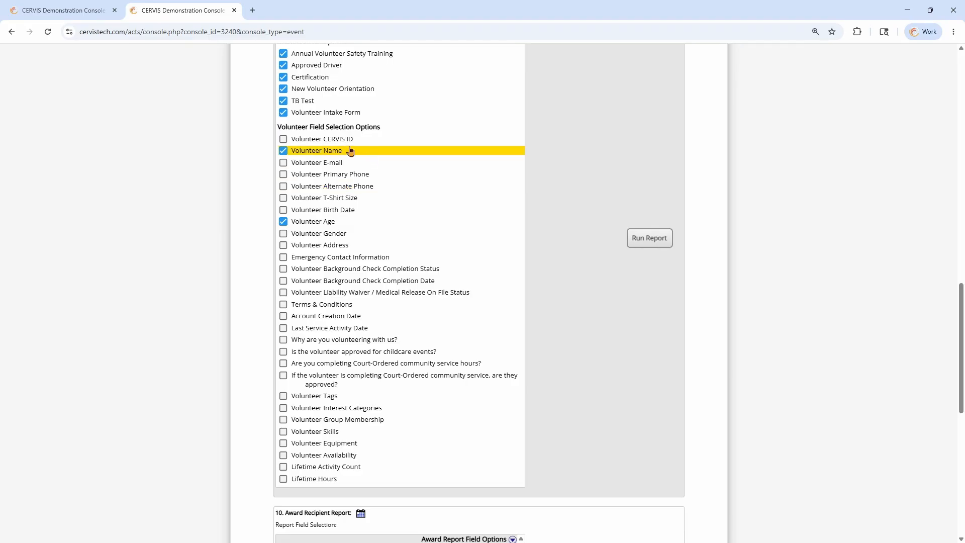
Step: Exclude Approved Driver, Certification, TB Test and Volunteer Intake Form from the Checklist Status Report fields
{"action": "scroll", "coordinate": [450, 203], "scroll_direction": "up", "scroll_amount": 5}
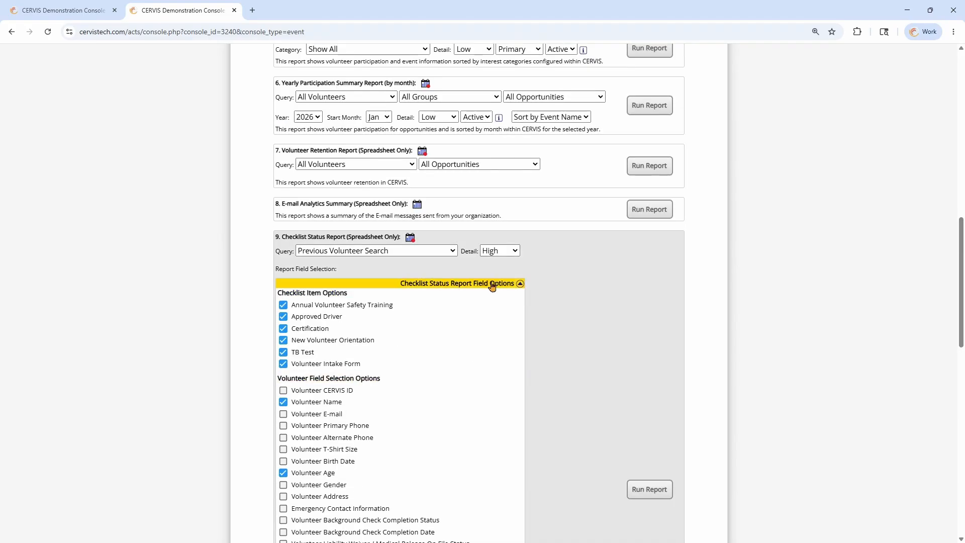
{"action": "left_click", "coordinate": [313, 318]}
{"action": "left_click", "coordinate": [308, 330]}
{"action": "left_click", "coordinate": [303, 351]}
{"action": "left_click", "coordinate": [322, 364]}
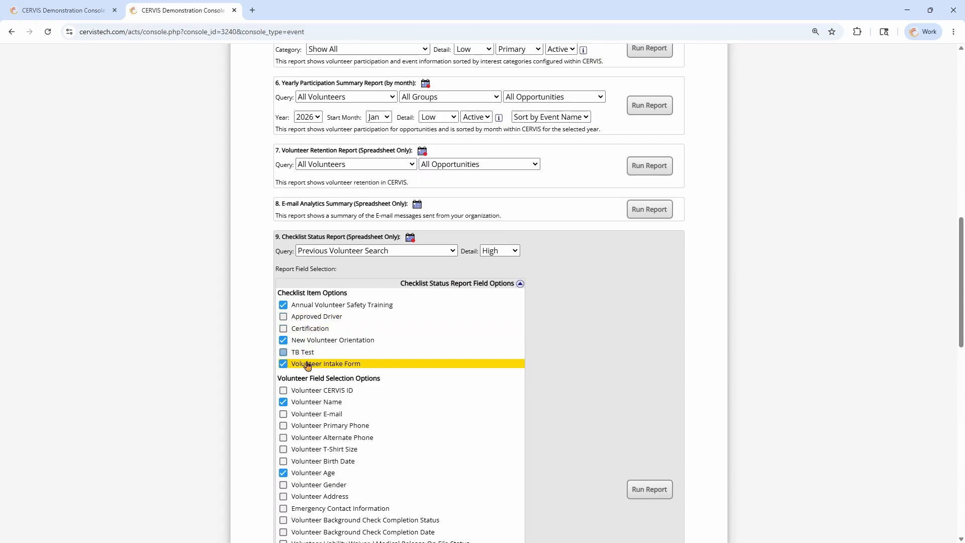
Step: Collapse the field options, run the Checklist Status Report and open the resulting checklist_status_report.csv in Excel
{"action": "scroll", "coordinate": [375, 327], "scroll_direction": "down", "scroll_amount": 2}
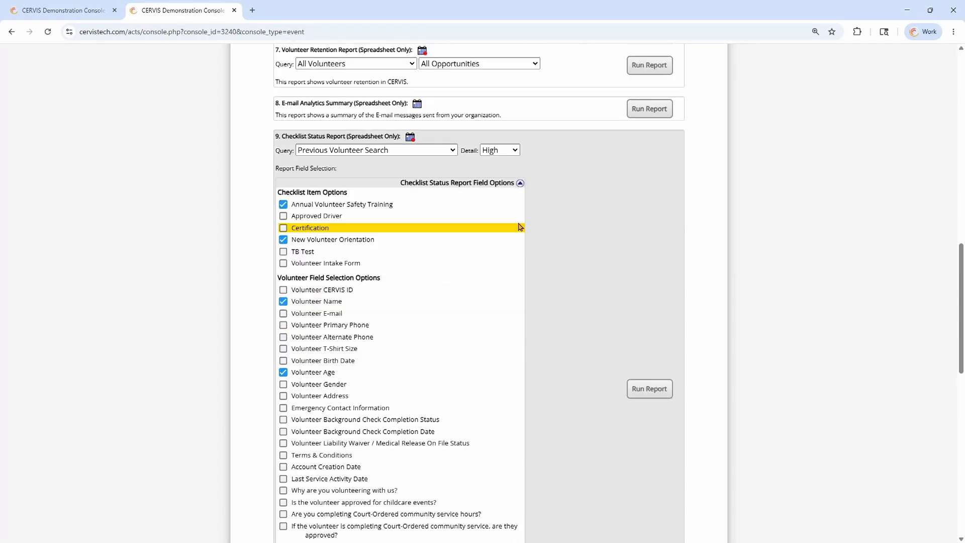
{"action": "left_click", "coordinate": [507, 183]}
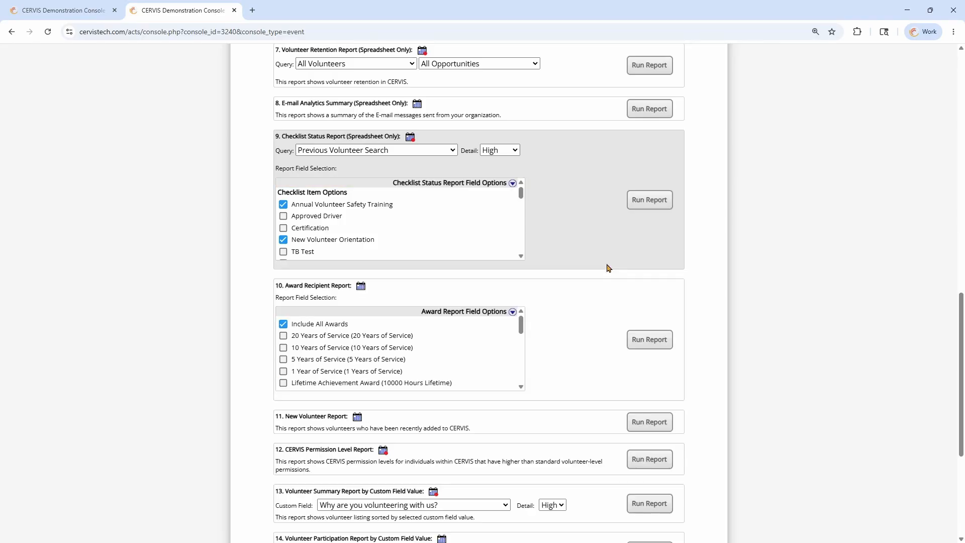
{"action": "left_click", "coordinate": [649, 201]}
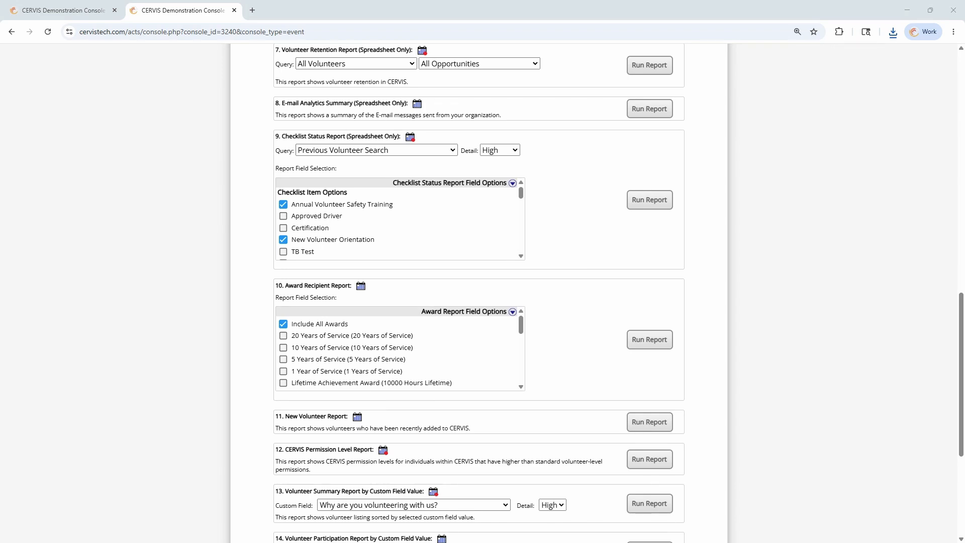
{"action": "left_click_drag", "start_coordinate": [0, 91], "coordinate": [428, 1]}
Step: Zoom the report sheet to 115% and narrow column A to fit the last names
{"action": "left_click", "coordinate": [464, 277]}
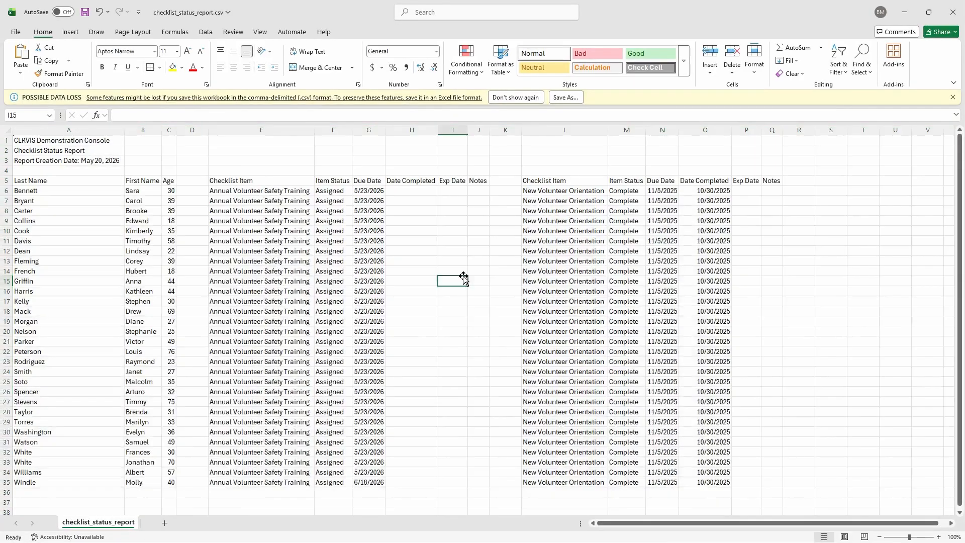
{"action": "scroll", "coordinate": [465, 282], "scroll_direction": "up", "scroll_amount": 1}
{"action": "scroll", "coordinate": [464, 280], "scroll_direction": "up", "scroll_amount": 1}
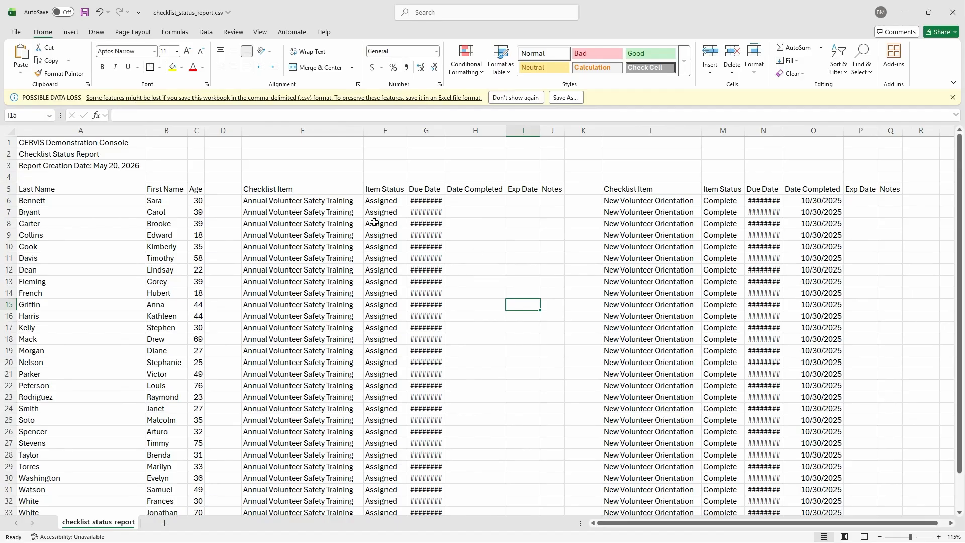
{"action": "left_click_drag", "start_coordinate": [145, 130], "coordinate": [79, 130]}
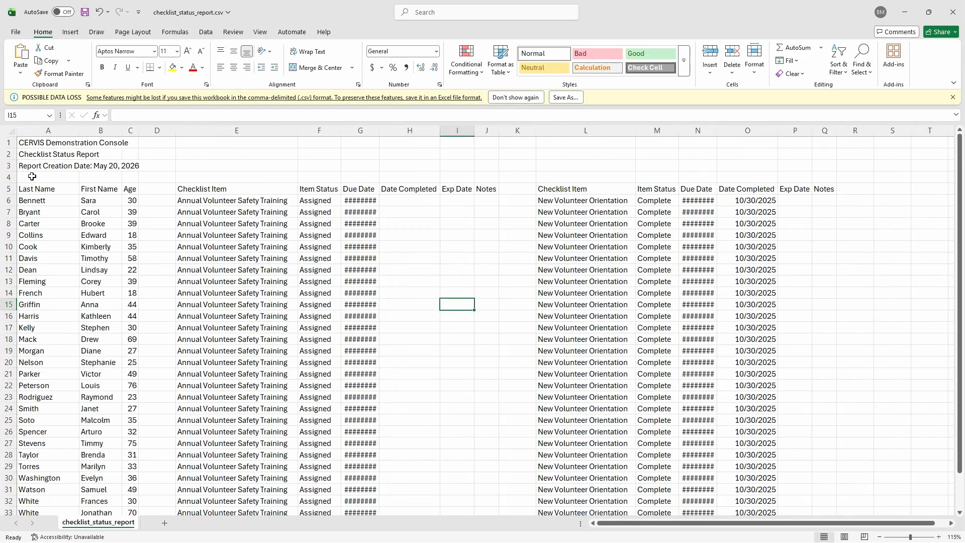
Step: Review the report's name and age columns and the two Checklist Item columns
{"action": "left_click_drag", "start_coordinate": [23, 190], "coordinate": [106, 191]}
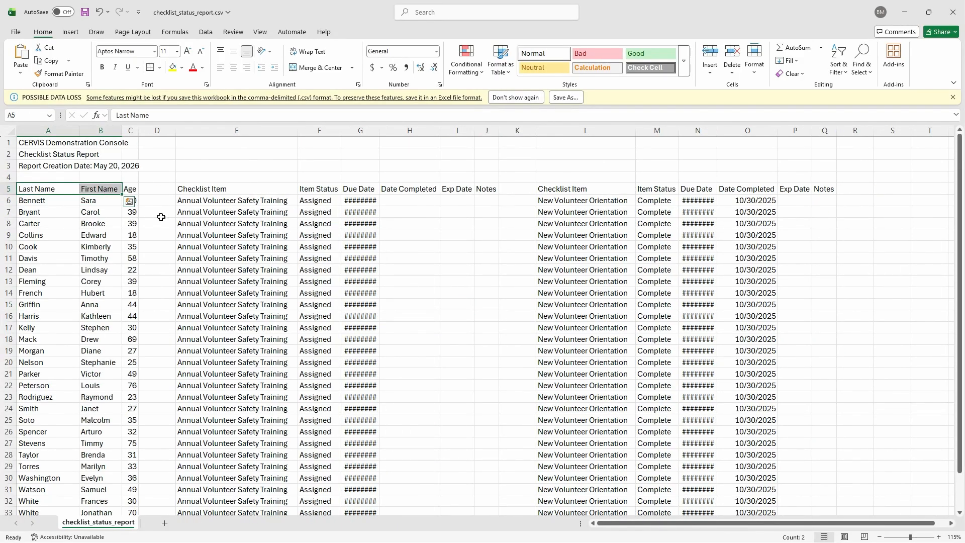
{"action": "left_click", "coordinate": [143, 188]}
{"action": "left_click", "coordinate": [129, 188]}
{"action": "left_click", "coordinate": [133, 130]}
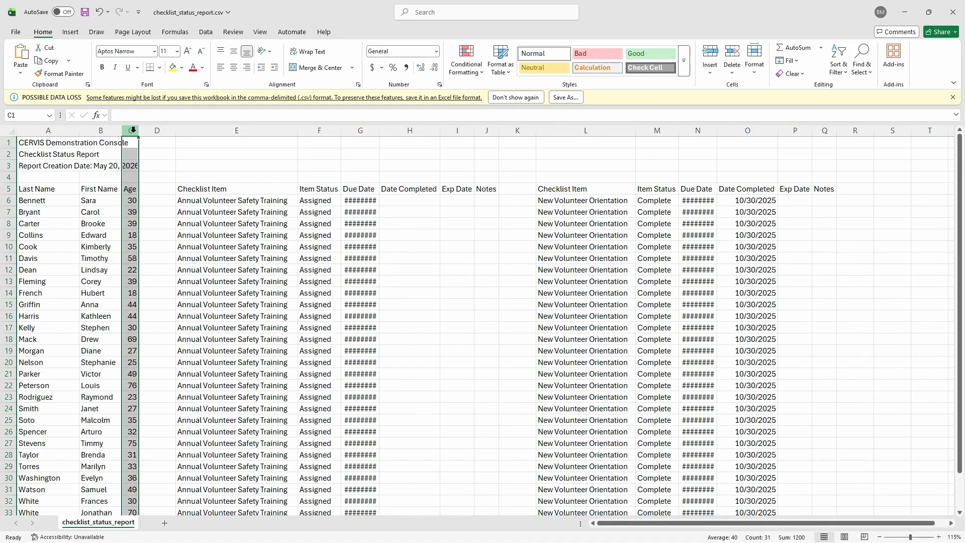
{"action": "left_click", "coordinate": [211, 133], "text": "ctrl"}
{"action": "left_click", "coordinate": [212, 133]}
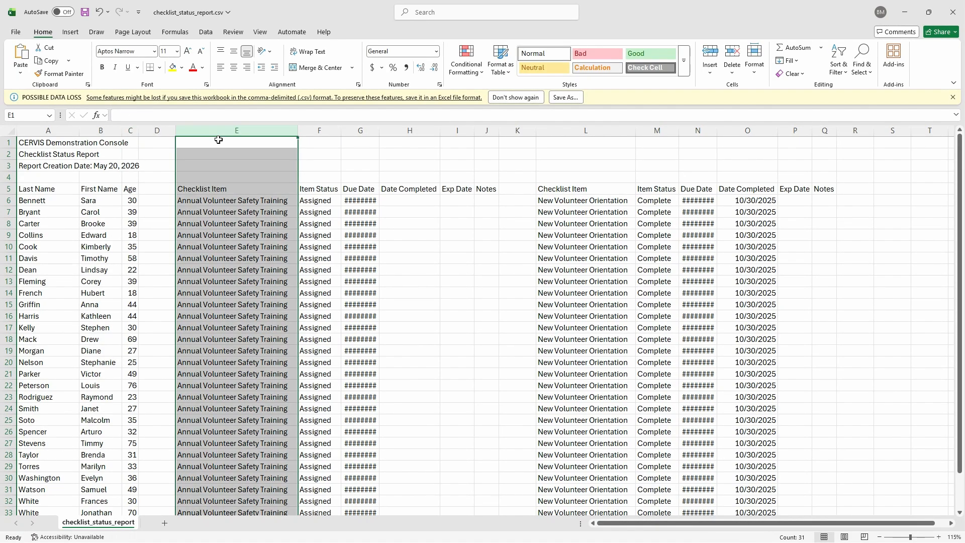
{"action": "left_click", "coordinate": [598, 130], "text": "ctrl"}
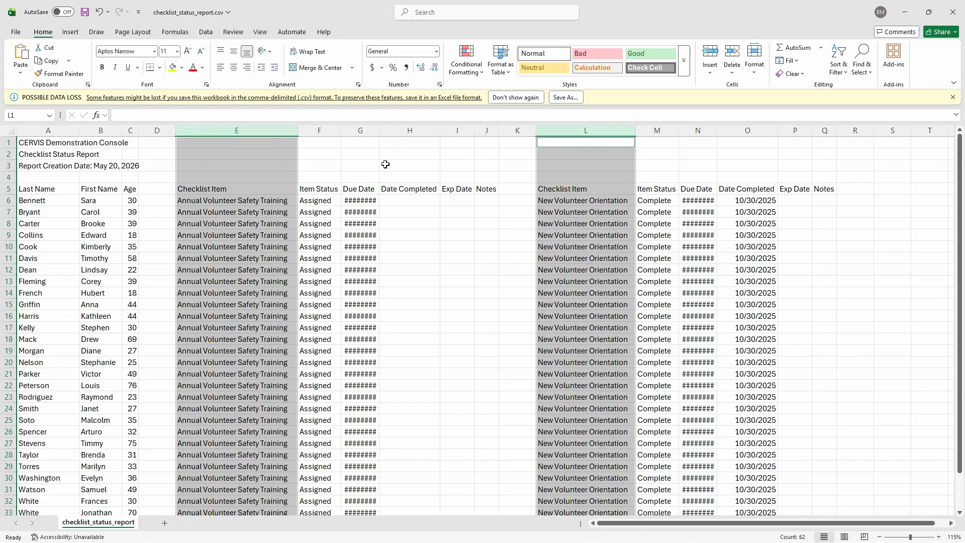
Step: Widen both Due Date columns, G and N, to fit their dates
{"action": "left_click_drag", "start_coordinate": [377, 130], "coordinate": [377, 130]}
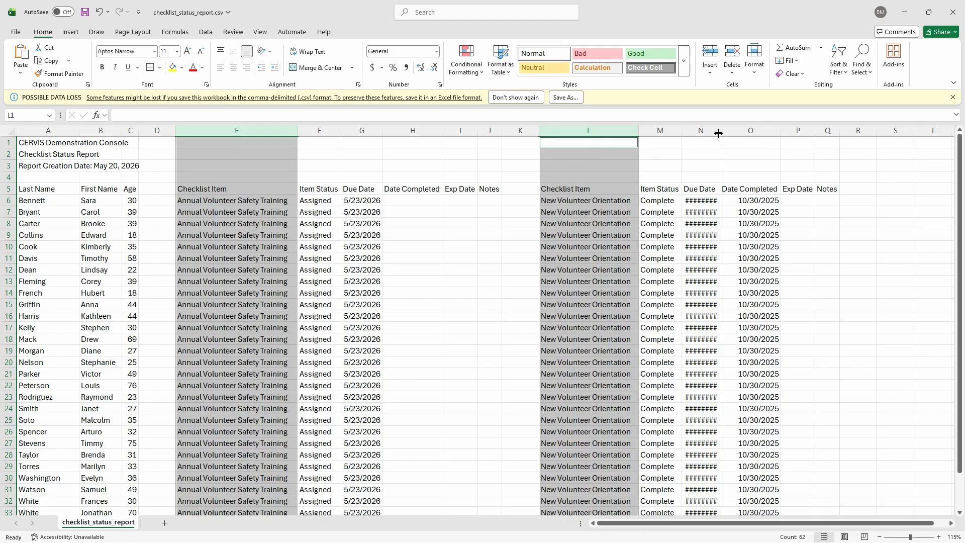
{"action": "double_click", "coordinate": [718, 133]}
Step: Examine the New Volunteer Orientation columns for item status, due date, completion date, expiration date and notes
{"action": "left_click", "coordinate": [564, 131]}
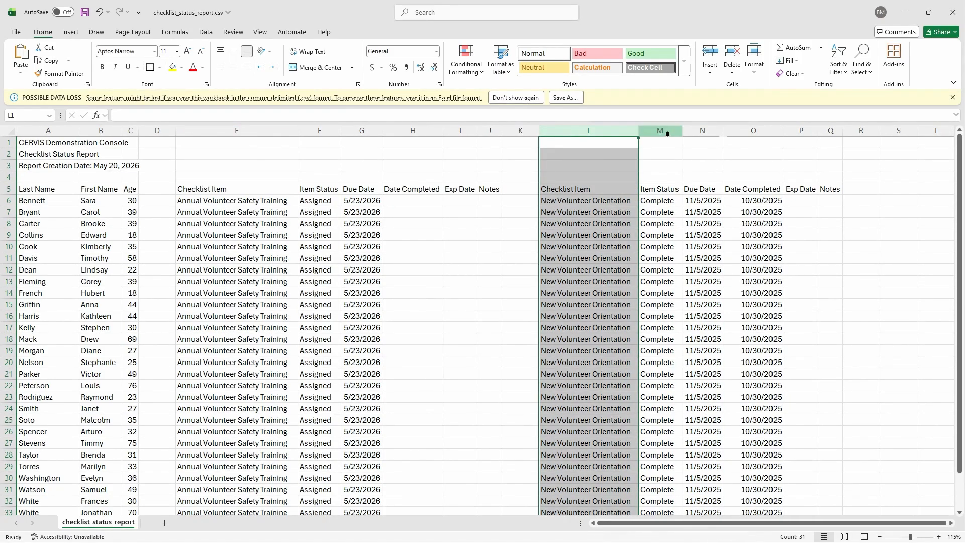
{"action": "left_click_drag", "start_coordinate": [623, 132], "coordinate": [806, 133]}
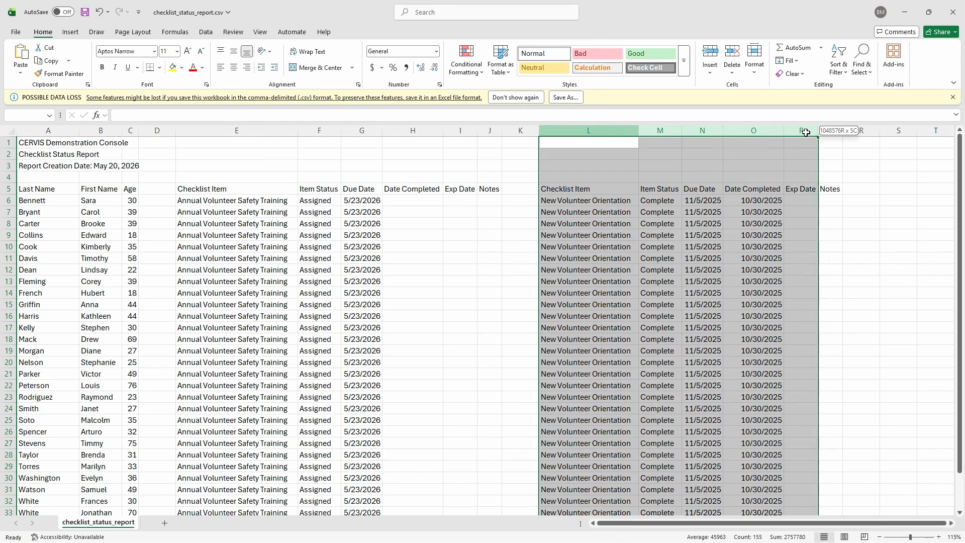
{"action": "left_click", "coordinate": [802, 132]}
{"action": "left_click", "coordinate": [831, 131]}
{"action": "left_click", "coordinate": [807, 131]}
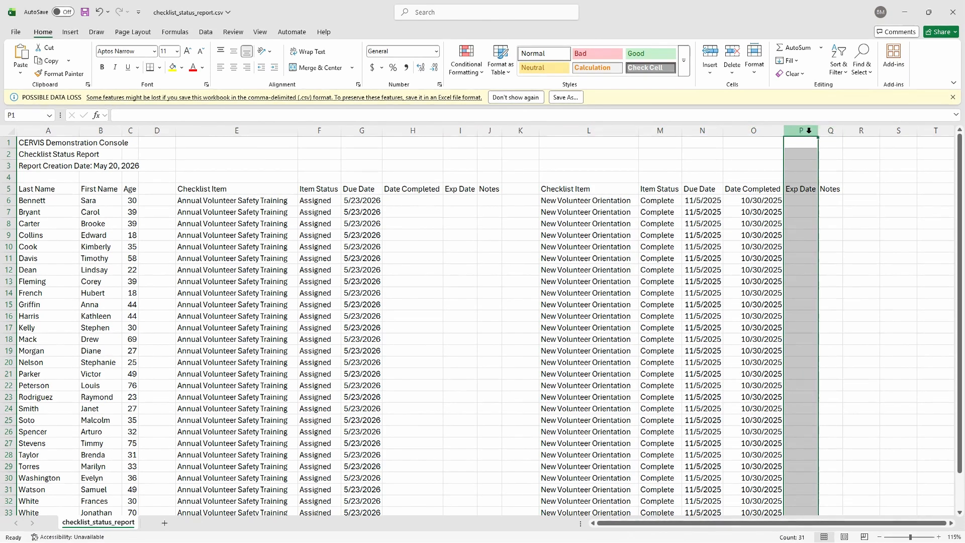
{"action": "left_click", "coordinate": [759, 131]}
{"action": "left_click", "coordinate": [701, 133]}
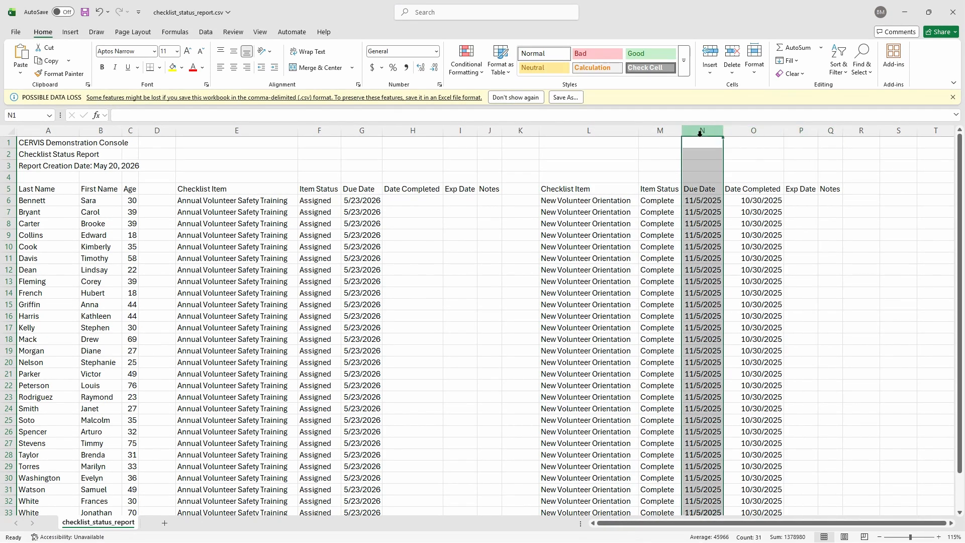
{"action": "left_click", "coordinate": [663, 131]}
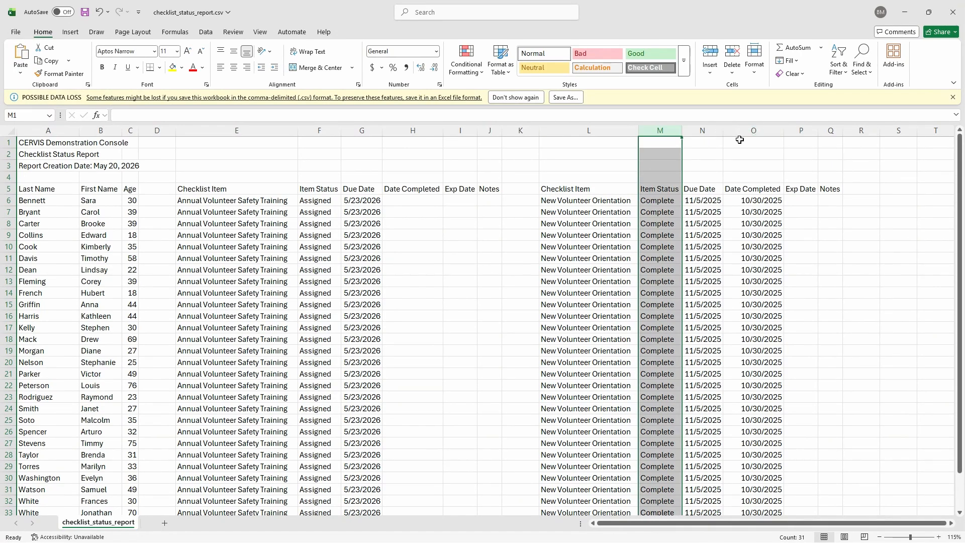
{"action": "left_click", "coordinate": [811, 133]}
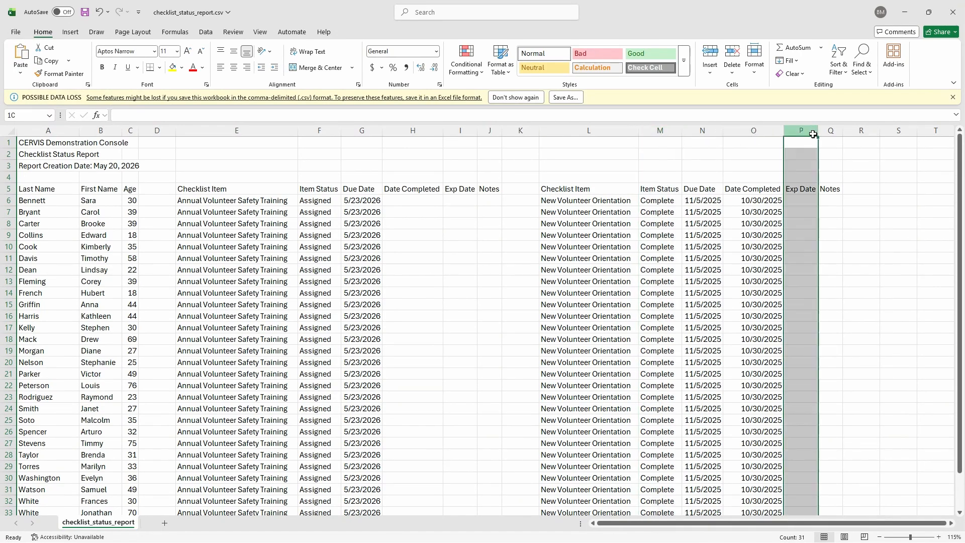
Step: Clear the Exp Date and Notes columns, P and Q, of the New Volunteer Orientation item
{"action": "left_click_drag", "start_coordinate": [813, 135], "coordinate": [829, 129]}
{"action": "key", "text": "Delete"}
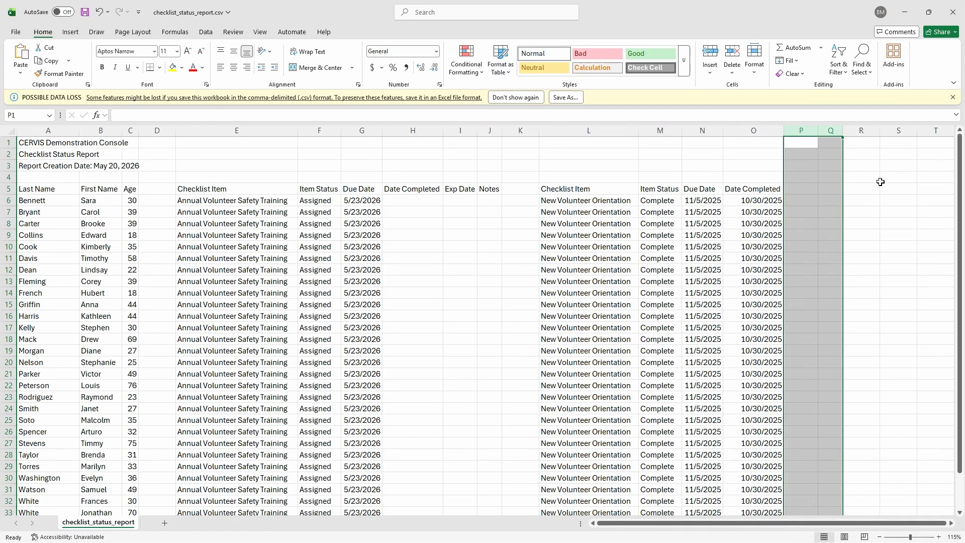
{"action": "left_click", "coordinate": [849, 180]}
{"action": "left_click", "coordinate": [739, 189]}
{"action": "left_click", "coordinate": [677, 189]}
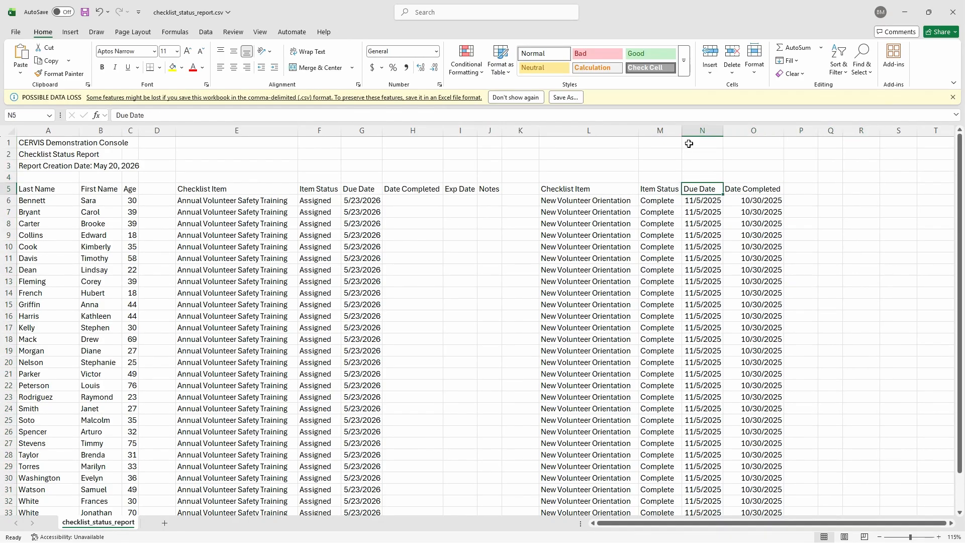
Step: Clear the New Volunteer Orientation item's Due Date and Date Completed columns, N and O
{"action": "left_click_drag", "start_coordinate": [663, 131], "coordinate": [768, 123]}
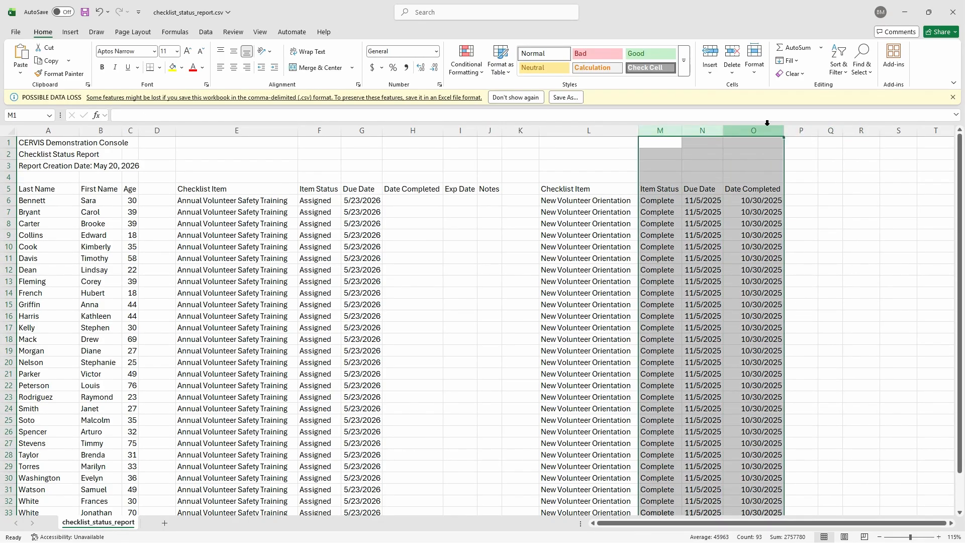
{"action": "left_click", "coordinate": [766, 130]}
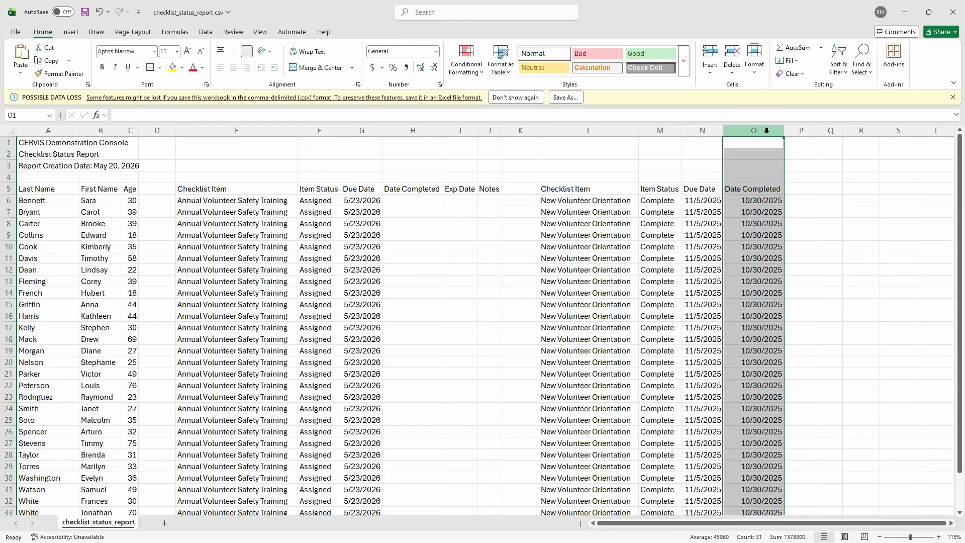
{"action": "left_click", "coordinate": [713, 132]}
{"action": "left_click_drag", "start_coordinate": [712, 133], "coordinate": [754, 132]}
{"action": "key", "text": "Delete"}
{"action": "left_click", "coordinate": [663, 131]}
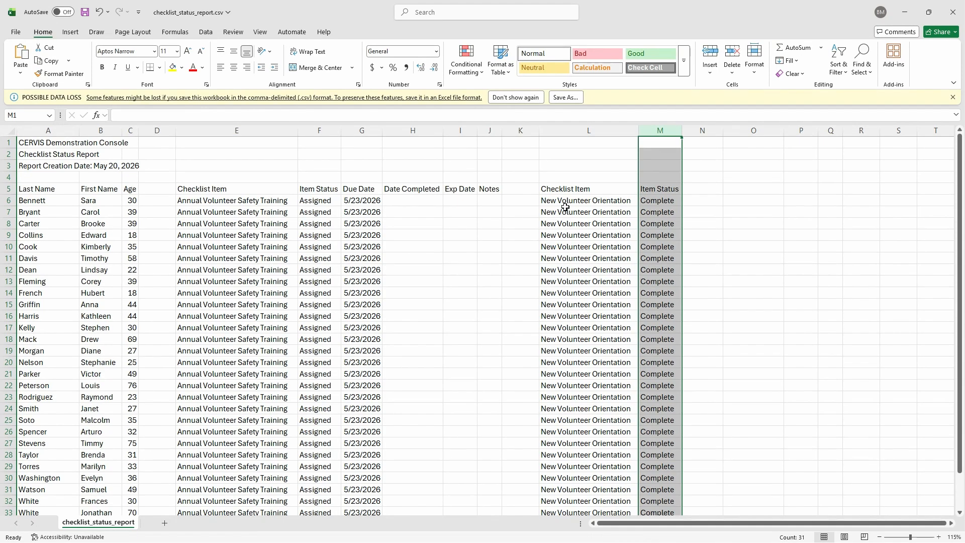
{"action": "left_click", "coordinate": [764, 223]}
Step: Examine all the report rows and the summary figures for the Age column
{"action": "scroll", "coordinate": [255, 243], "scroll_direction": "down", "scroll_amount": 6}
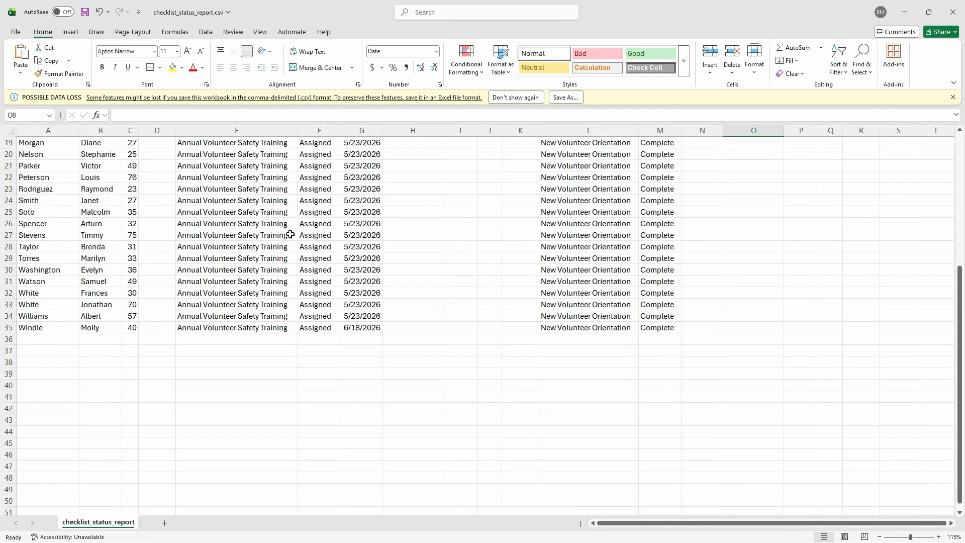
{"action": "scroll", "coordinate": [157, 388], "scroll_direction": "up", "scroll_amount": 4}
{"action": "scroll", "coordinate": [150, 381], "scroll_direction": "up", "scroll_amount": 2}
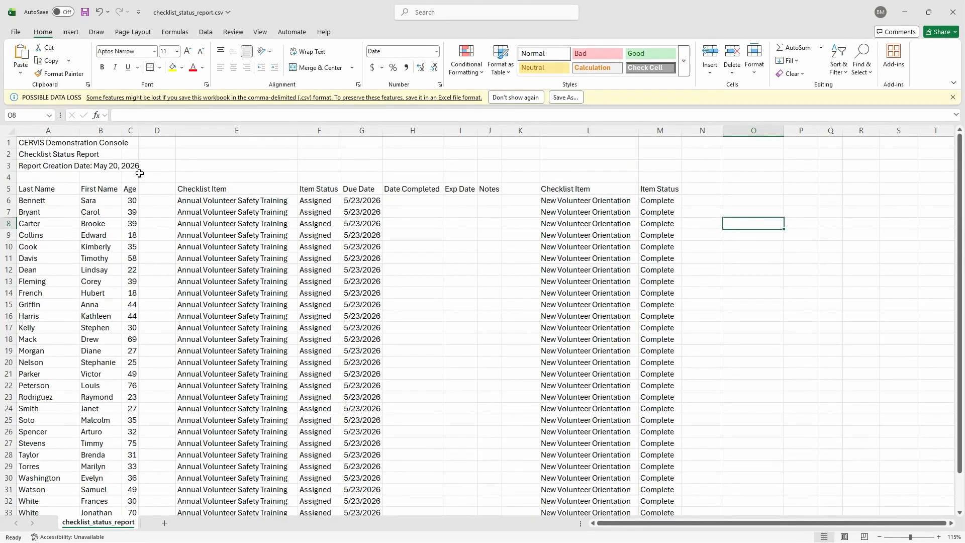
{"action": "left_click", "coordinate": [130, 131]}
{"action": "scroll", "coordinate": [141, 235], "scroll_direction": "down", "scroll_amount": 2}
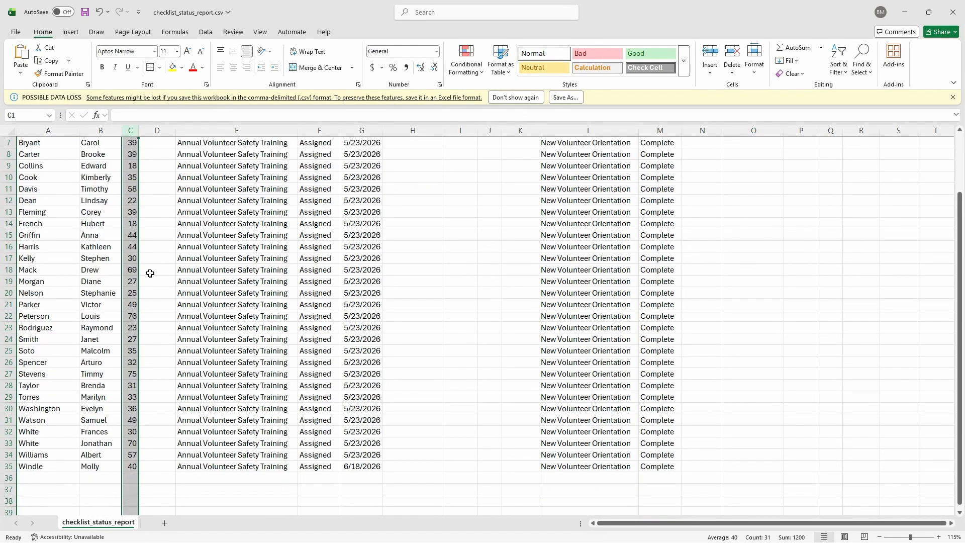
{"action": "scroll", "coordinate": [186, 425], "scroll_direction": "up", "scroll_amount": 2}
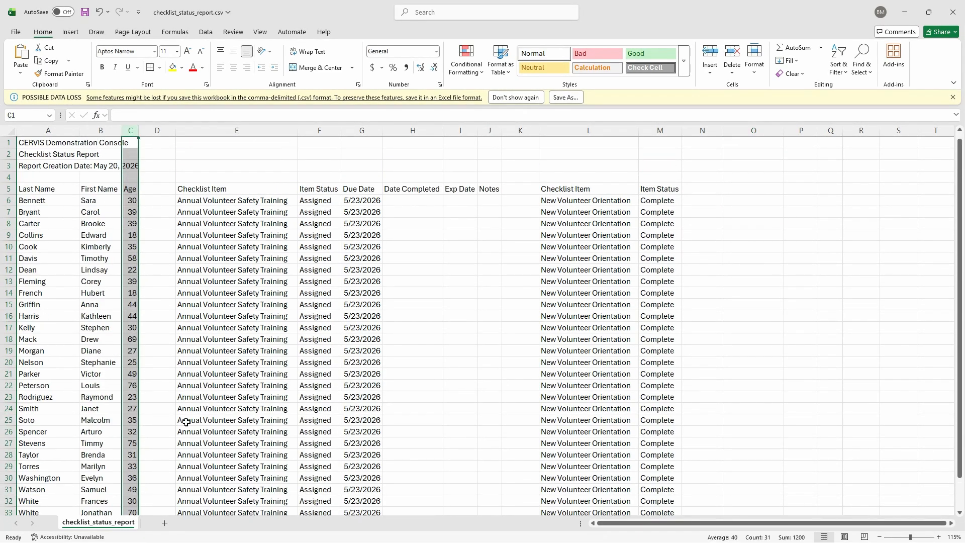
Step: Close the report spreadsheet without saving its changes and return to the CERVIS Main Dashboard in the browser
{"action": "left_click", "coordinate": [954, 15]}
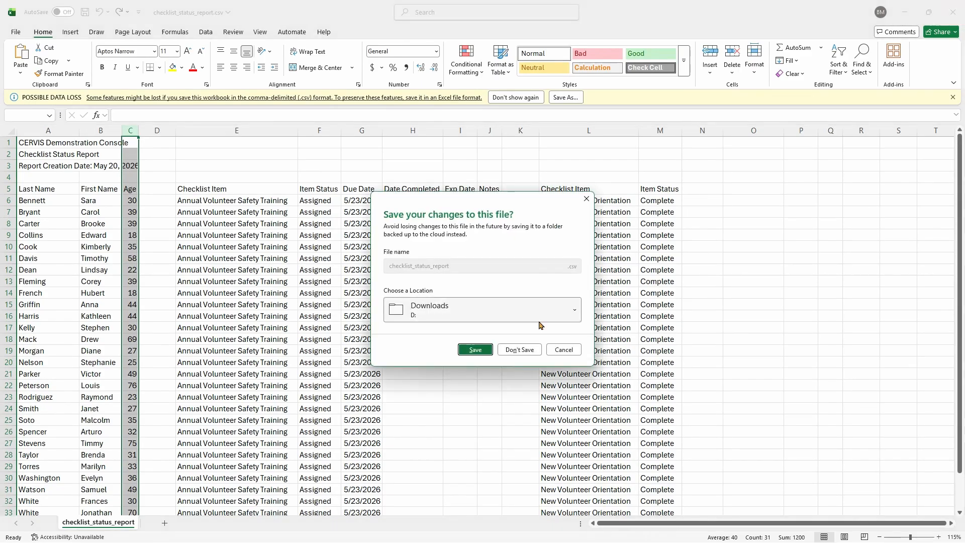
{"action": "left_click", "coordinate": [519, 351]}
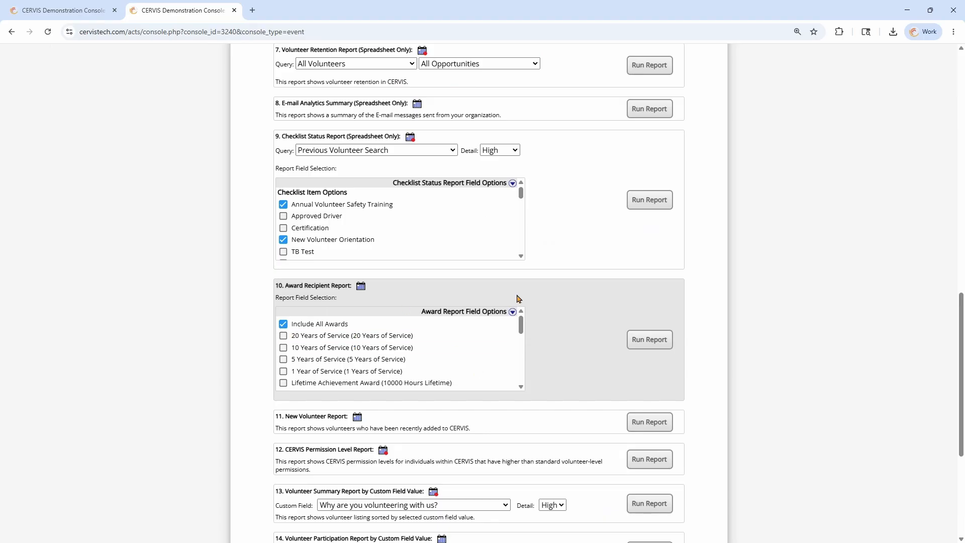
{"action": "scroll", "coordinate": [509, 189], "scroll_direction": "down", "scroll_amount": 5}
{"action": "scroll", "coordinate": [509, 190], "scroll_direction": "up", "scroll_amount": 5}
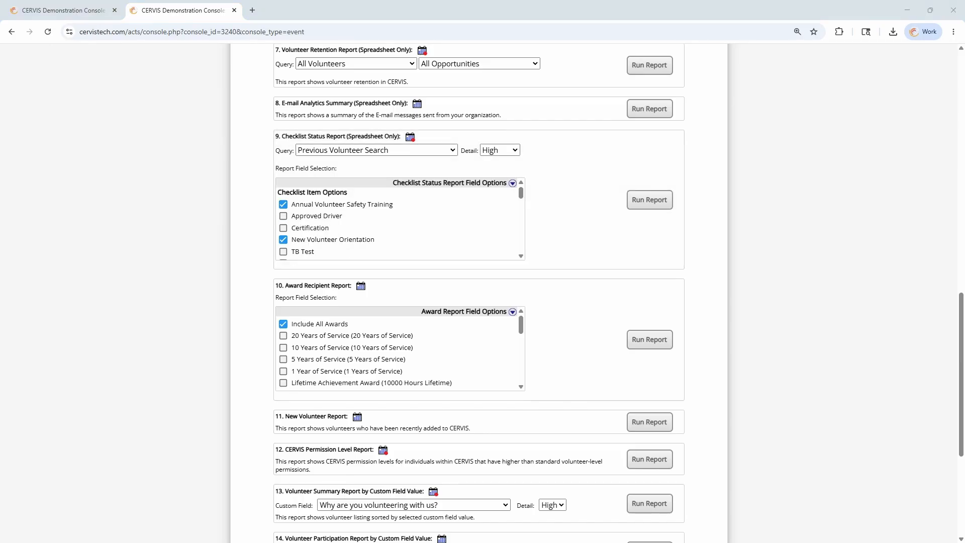
{"action": "scroll", "coordinate": [573, 261], "scroll_direction": "up", "scroll_amount": 15}
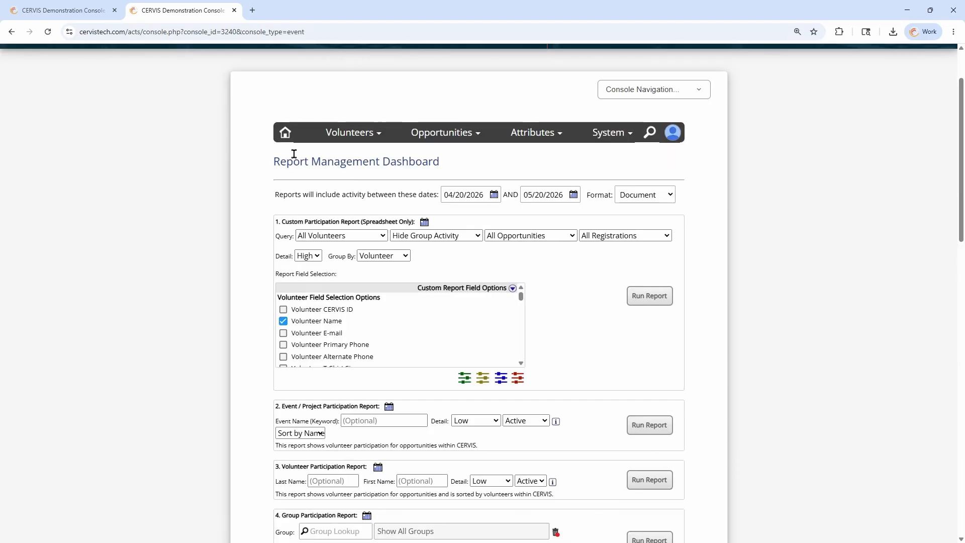
{"action": "left_click", "coordinate": [285, 133]}
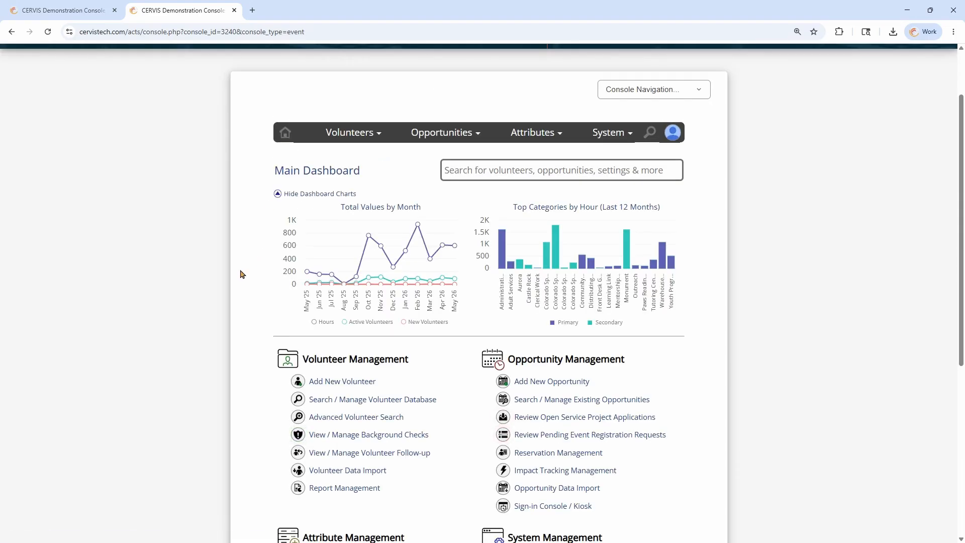
Step: Open the Advanced Volunteer Search and expand its Volunteer Checklist Options
{"action": "scroll", "coordinate": [250, 330], "scroll_direction": "down", "scroll_amount": 2}
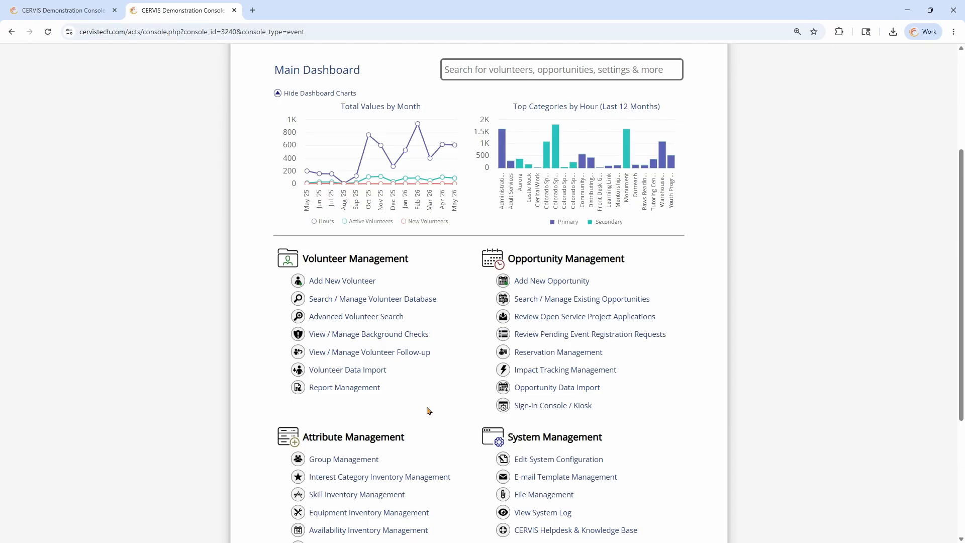
{"action": "scroll", "coordinate": [429, 411], "scroll_direction": "down", "scroll_amount": 2}
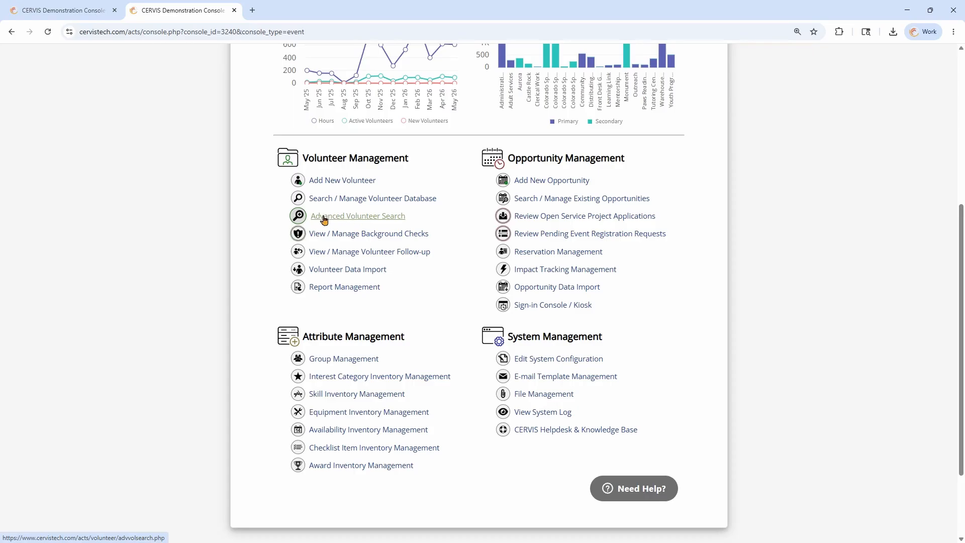
{"action": "left_click", "coordinate": [357, 218]}
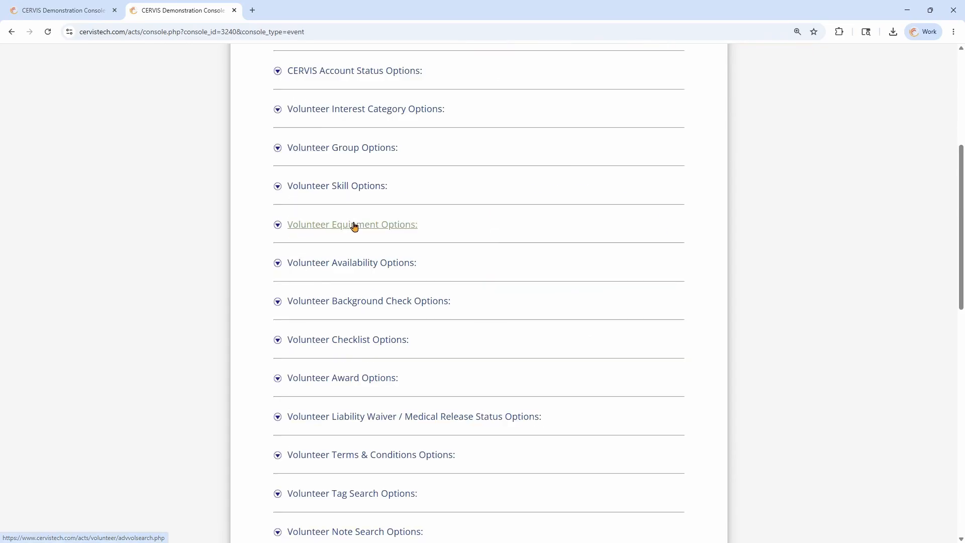
{"action": "scroll", "coordinate": [373, 233], "scroll_direction": "down", "scroll_amount": 2}
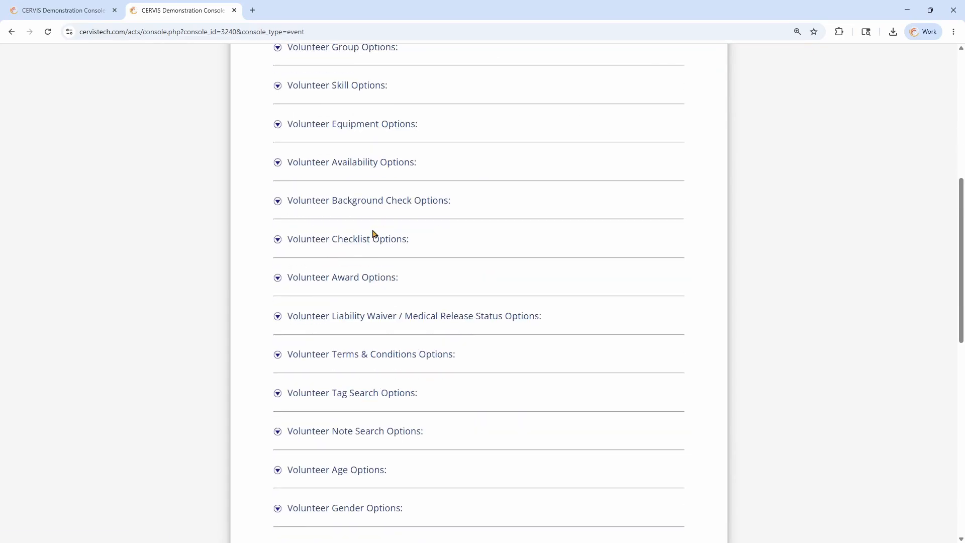
{"action": "left_click", "coordinate": [340, 240]}
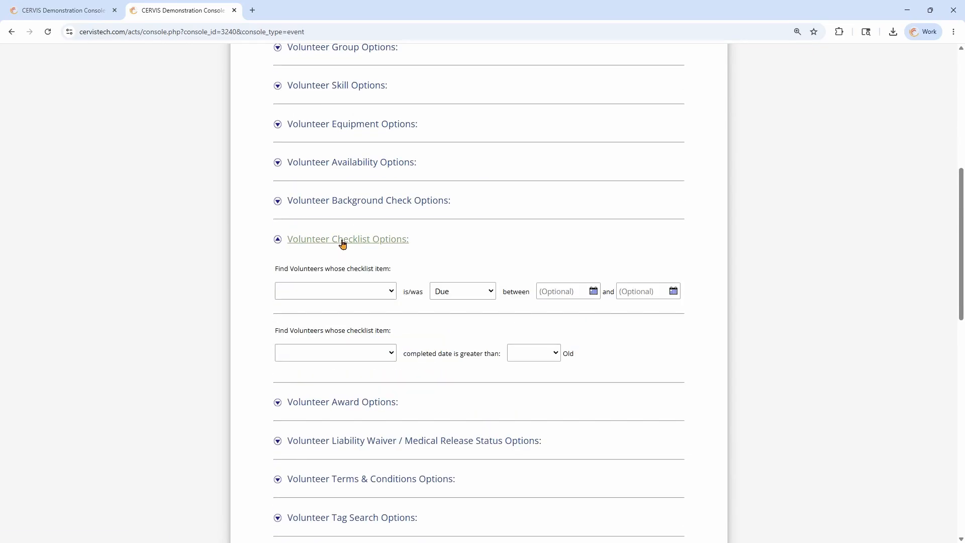
Step: Set the first checklist criterion to find volunteers whose Certification item is Expired
{"action": "left_click", "coordinate": [364, 291]}
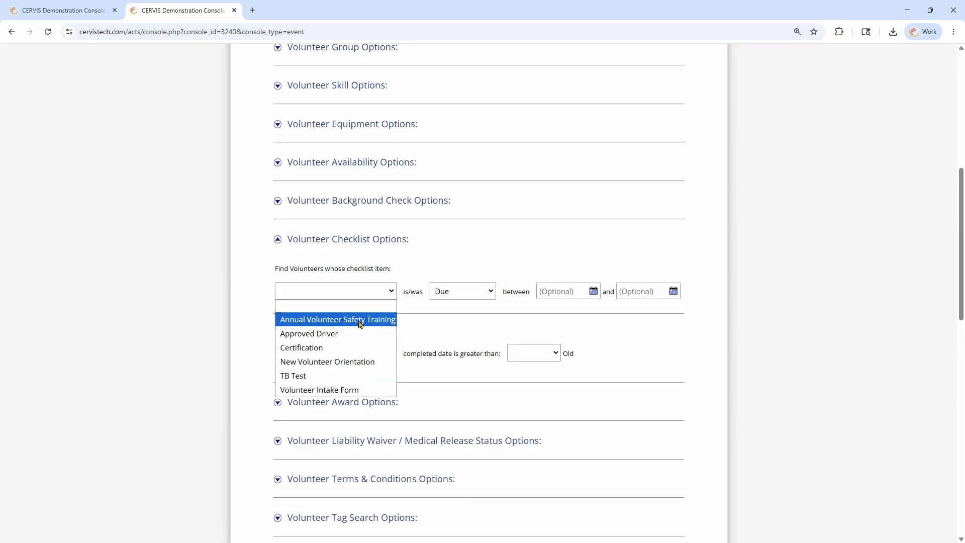
{"action": "left_click", "coordinate": [330, 347]}
{"action": "left_click", "coordinate": [492, 292]}
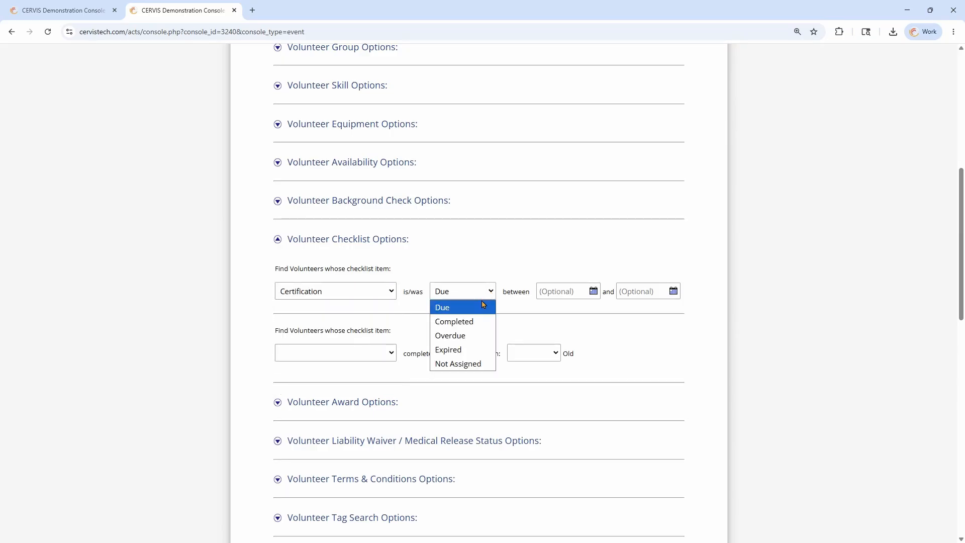
{"action": "left_click", "coordinate": [462, 351]}
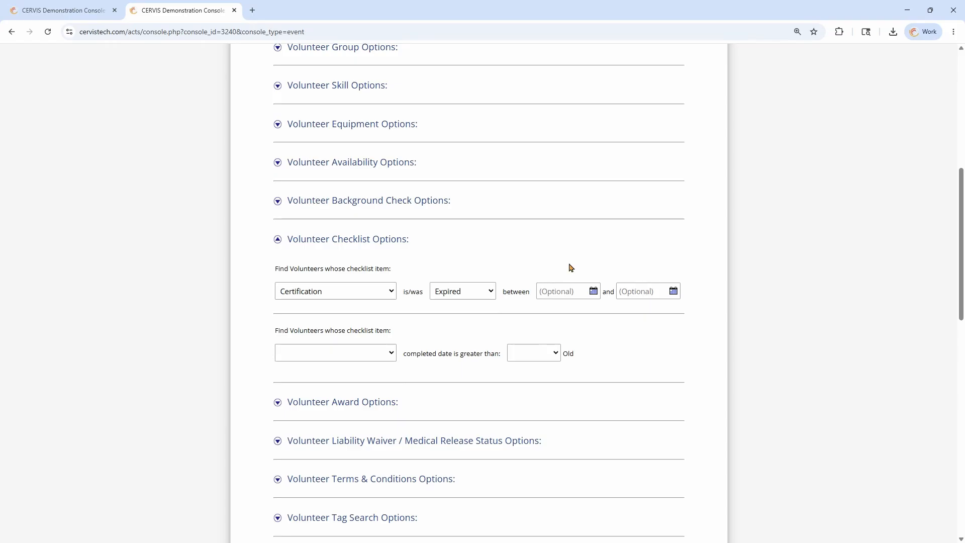
Step: Change the Certification criterion's status to Completed and look at the year choices for its optional start date
{"action": "left_click", "coordinate": [484, 285]}
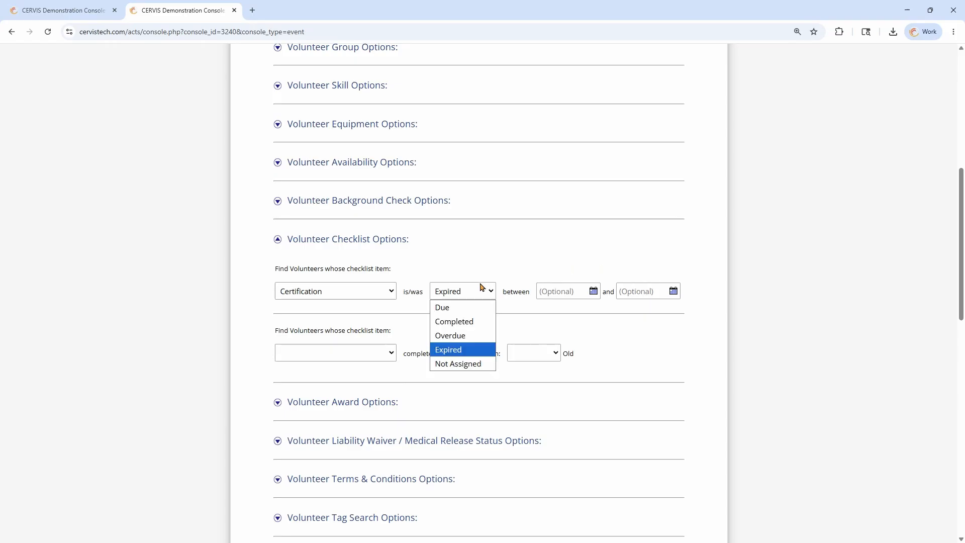
{"action": "left_click", "coordinate": [468, 321]}
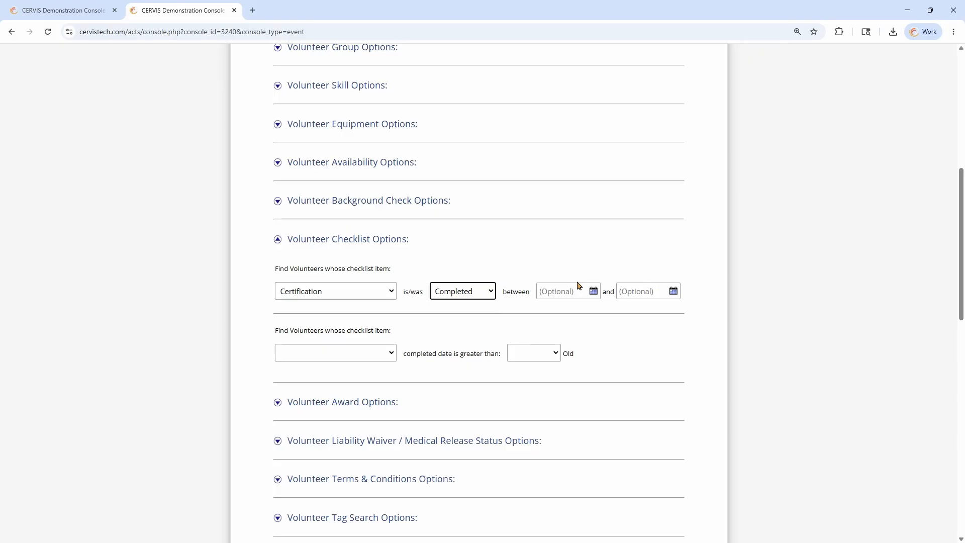
{"action": "left_click", "coordinate": [580, 262]}
{"action": "left_click", "coordinate": [576, 290]}
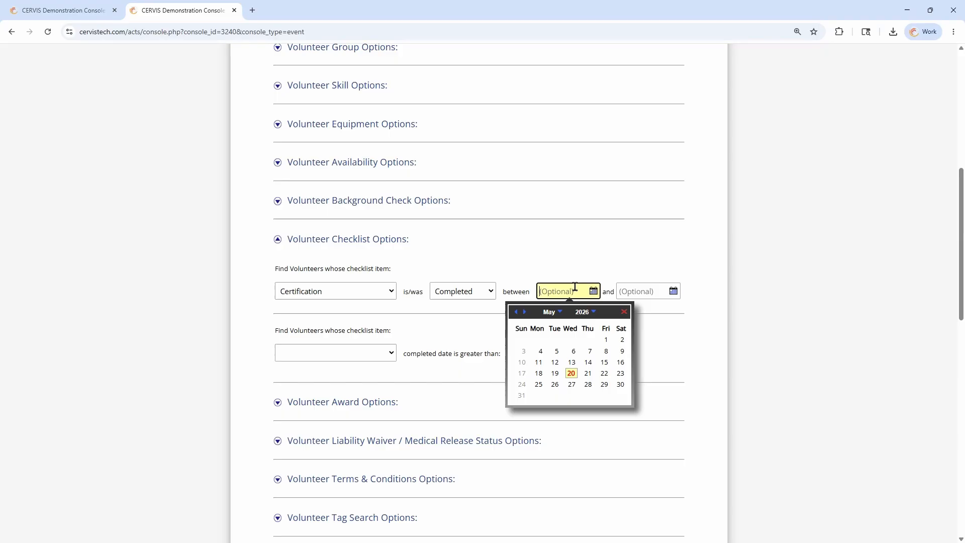
{"action": "left_click", "coordinate": [586, 313]}
{"action": "left_click", "coordinate": [587, 315]}
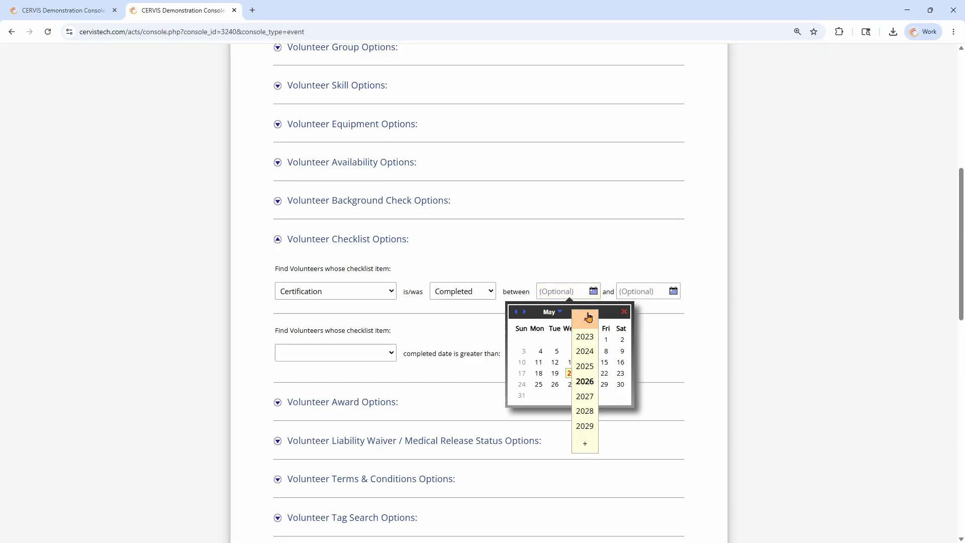
{"action": "left_click", "coordinate": [546, 235]}
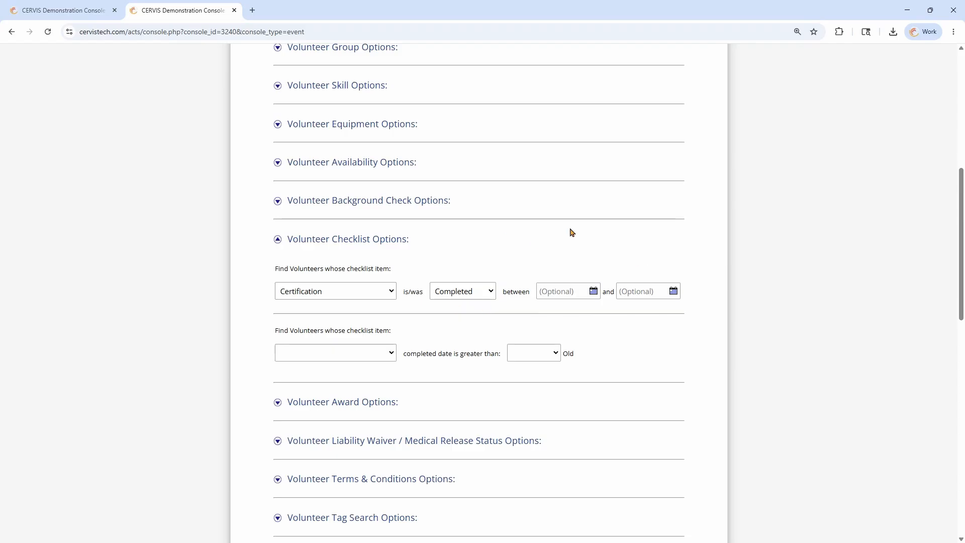
Step: Clear the checklist item from the first checklist criterion, leaving it blank
{"action": "left_click", "coordinate": [334, 298]}
{"action": "left_click", "coordinate": [335, 305]}
{"action": "left_click", "coordinate": [484, 251]}
{"action": "left_click", "coordinate": [475, 294]}
{"action": "left_click_drag", "start_coordinate": [483, 258], "coordinate": [457, 274]}
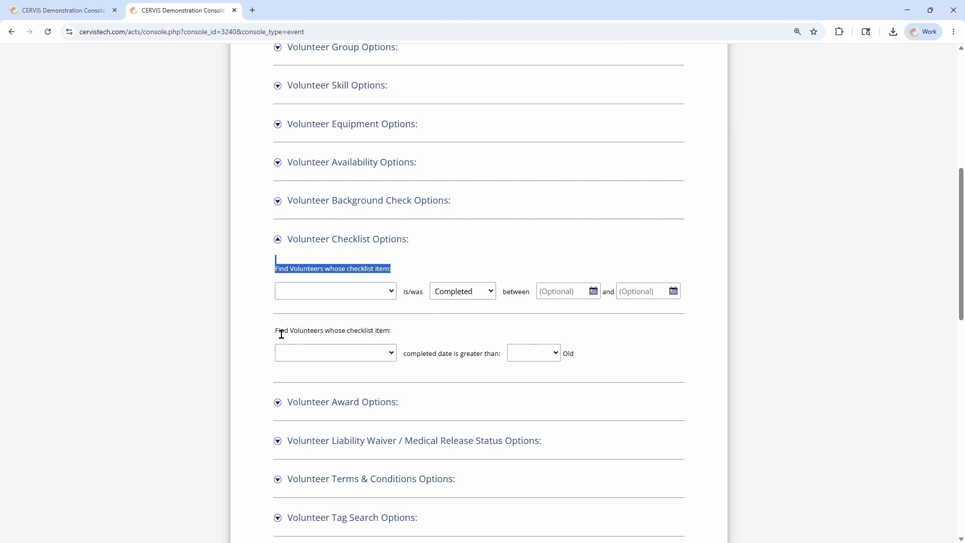
Step: Set the second checklist criterion to Certification with a completed date greater than 30 Months old
{"action": "left_click_drag", "start_coordinate": [277, 332], "coordinate": [377, 327]}
{"action": "left_click", "coordinate": [410, 331]}
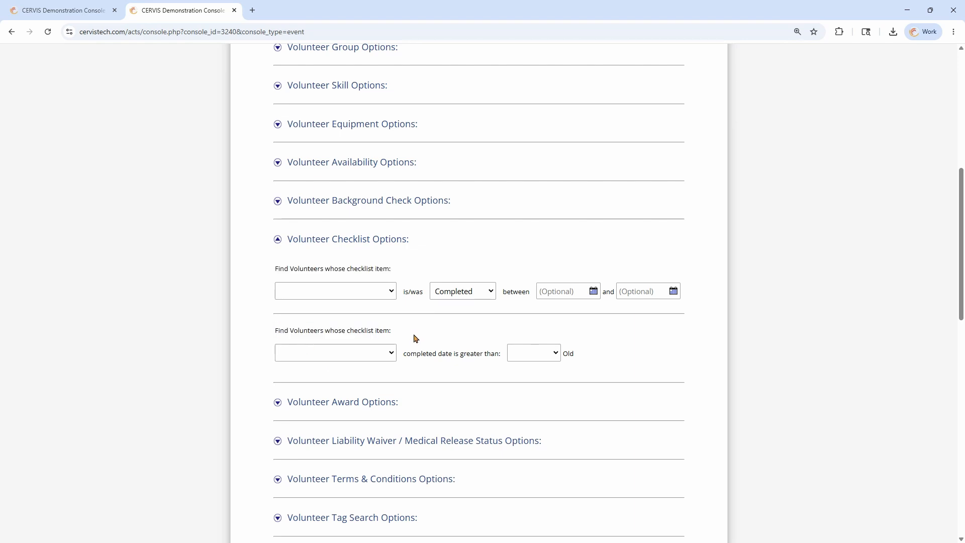
{"action": "left_click", "coordinate": [388, 354]}
{"action": "left_click", "coordinate": [346, 403]}
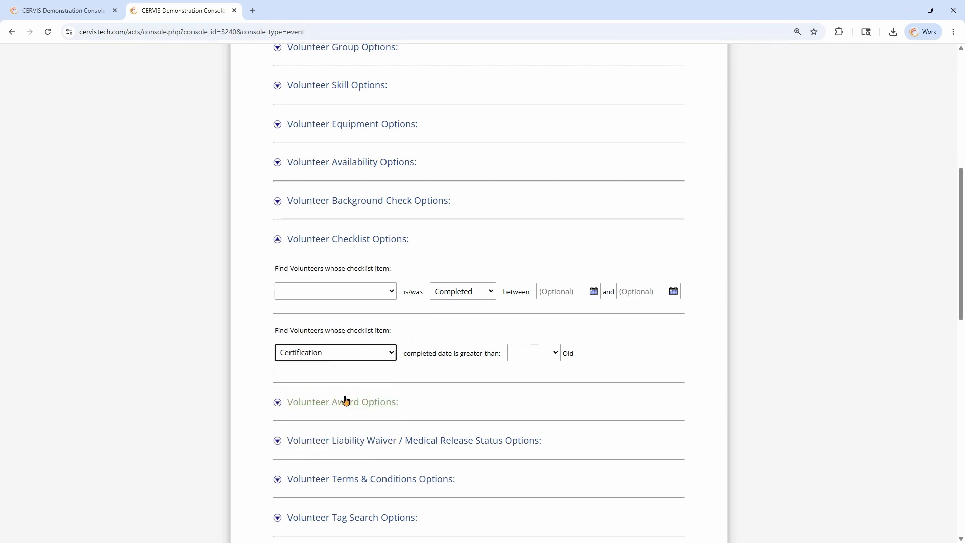
{"action": "left_click_drag", "start_coordinate": [431, 355], "coordinate": [486, 355]}
{"action": "left_click", "coordinate": [553, 357]}
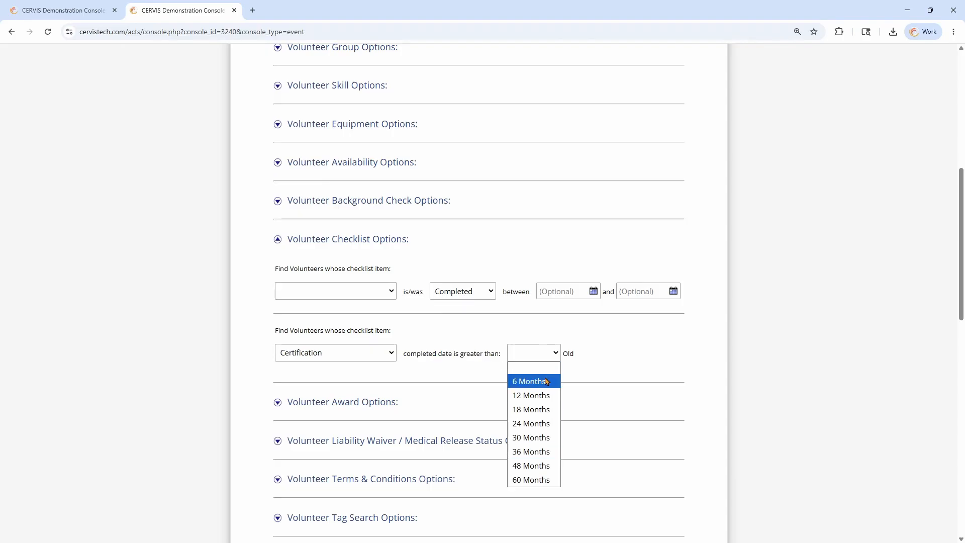
{"action": "left_click", "coordinate": [547, 442]}
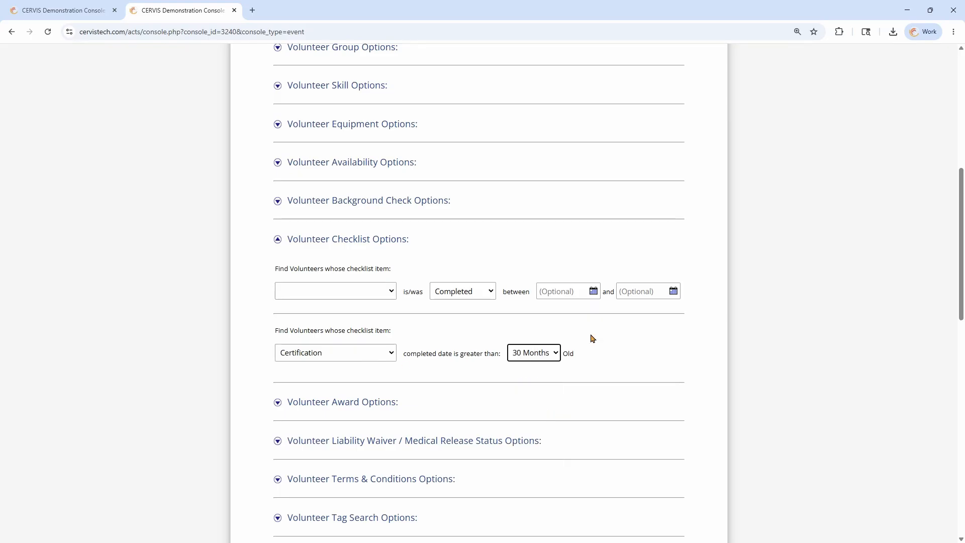
{"action": "left_click", "coordinate": [436, 355]}
Step: Leave the advanced search for the volunteer search page and return to the Main Dashboard
{"action": "scroll", "coordinate": [467, 346], "scroll_direction": "up", "scroll_amount": 8}
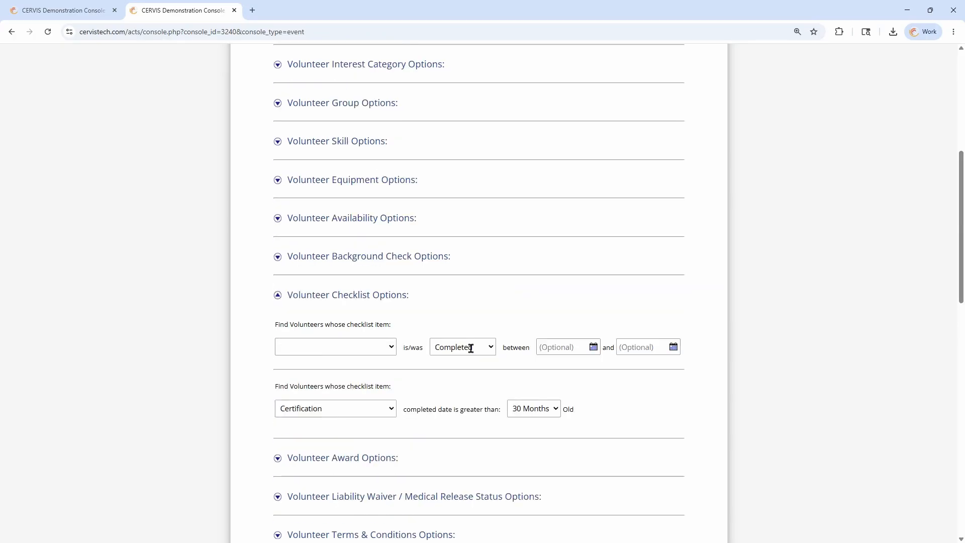
{"action": "left_click", "coordinate": [390, 275]}
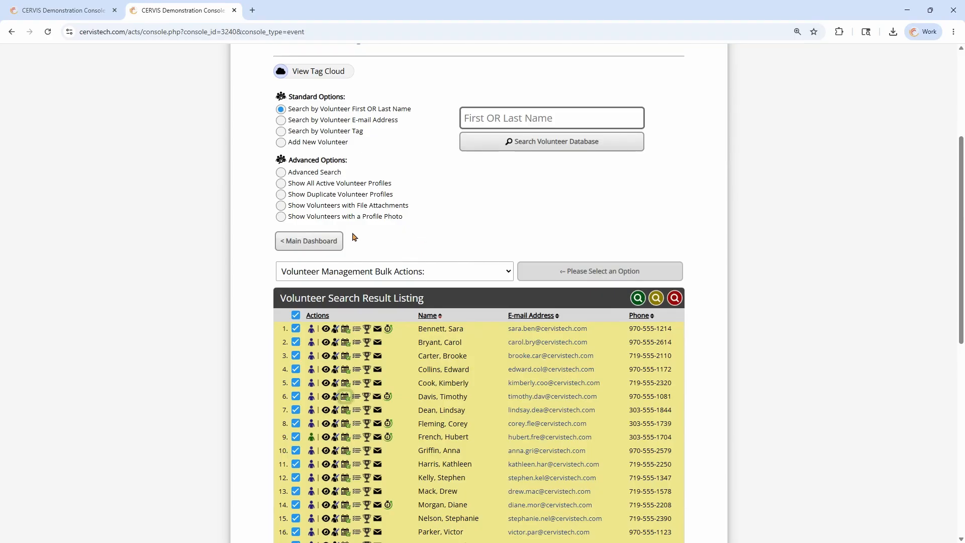
{"action": "left_click", "coordinate": [312, 241]}
{"action": "scroll", "coordinate": [412, 205], "scroll_direction": "down", "scroll_amount": 4}
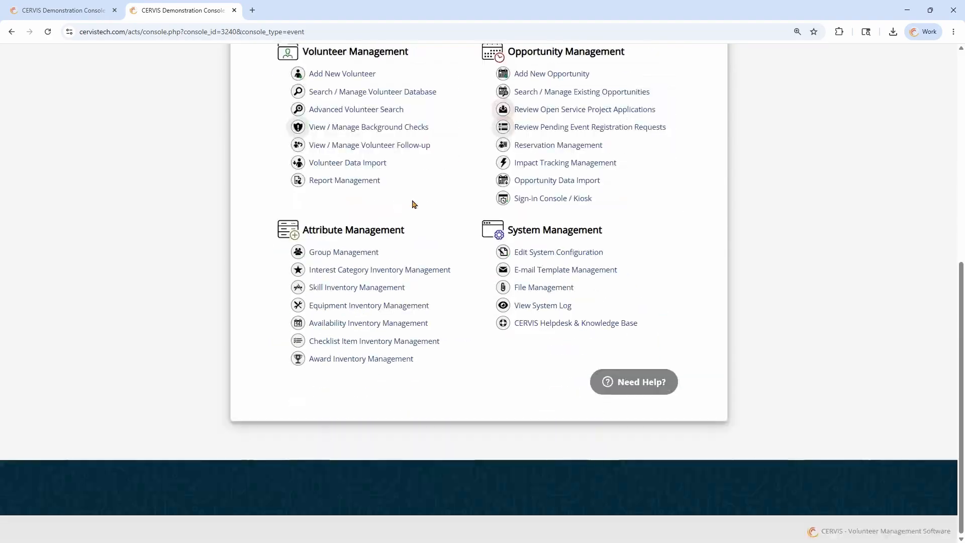
Step: Open the Checklist Item Inventory Management page and look at the choices for Checklist Item Type
{"action": "left_click", "coordinate": [374, 341]}
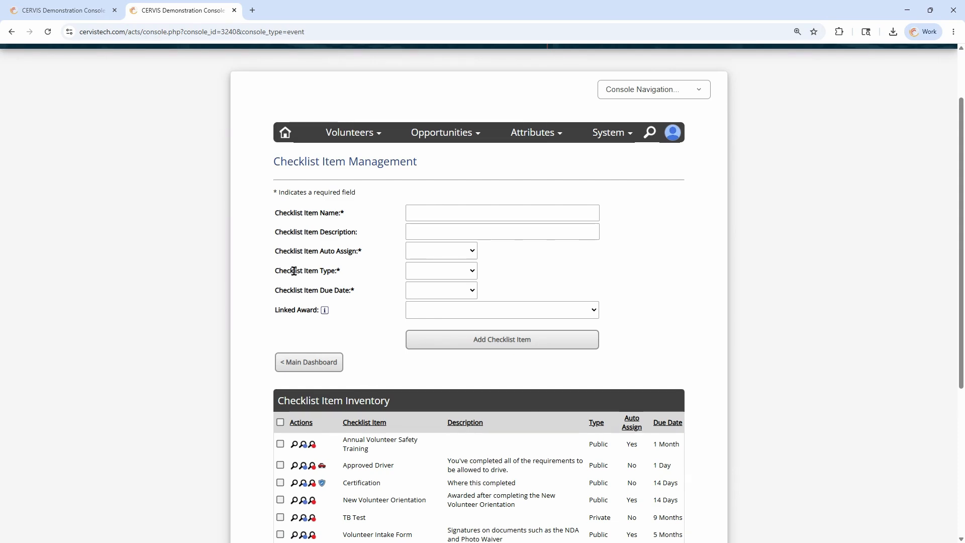
{"action": "left_click_drag", "start_coordinate": [279, 271], "coordinate": [346, 275]}
{"action": "left_click", "coordinate": [446, 270]}
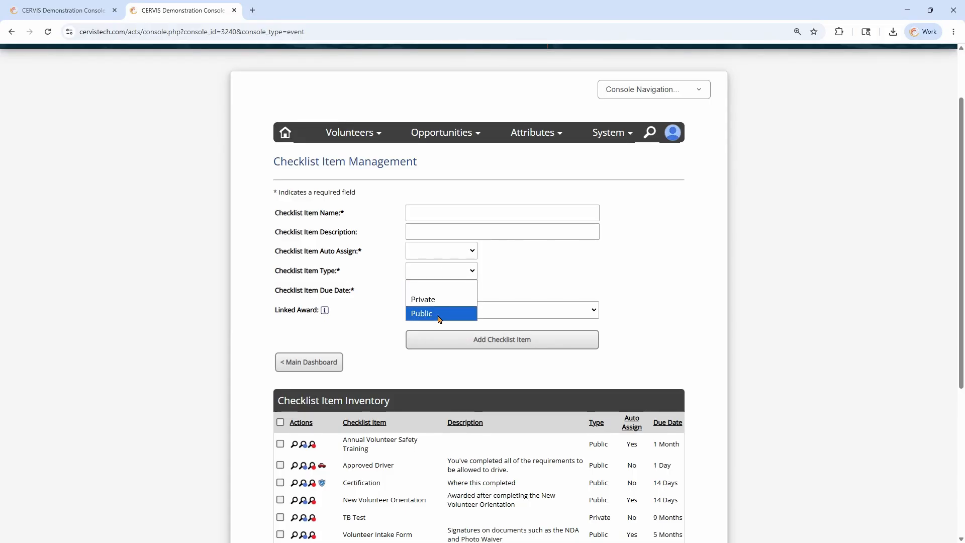
Step: Compare the Type values of the Certification and TB Test items in the Checklist Item Inventory
{"action": "scroll", "coordinate": [385, 267], "scroll_direction": "down", "scroll_amount": 4}
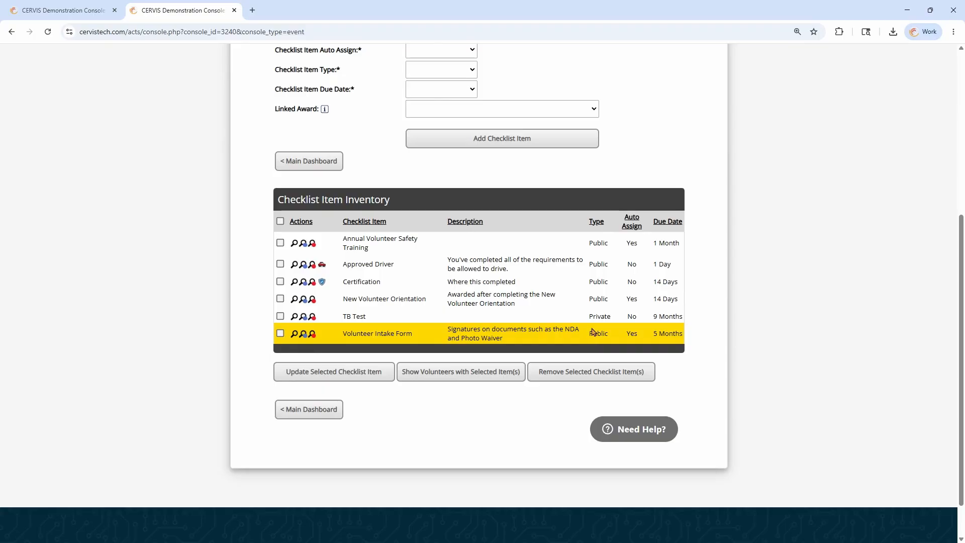
{"action": "double_click", "coordinate": [600, 285]}
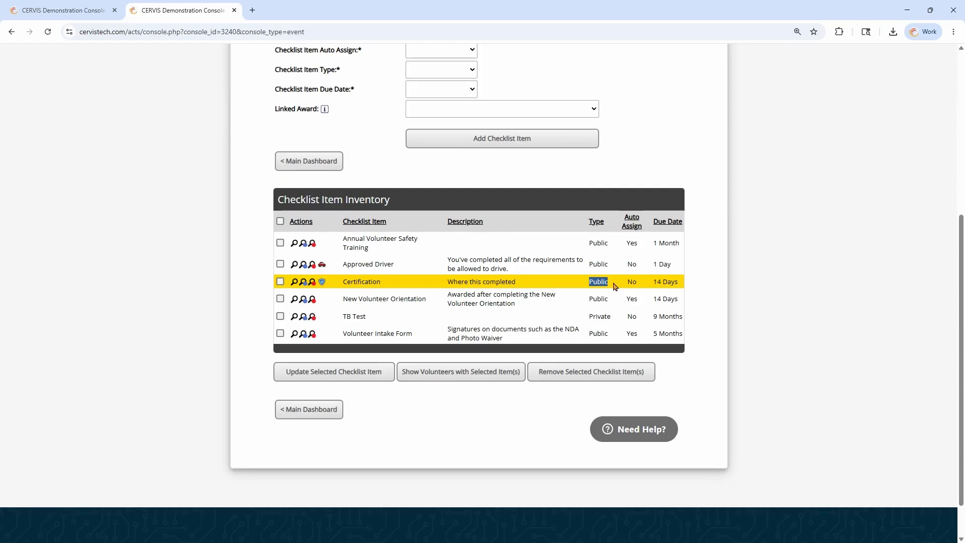
{"action": "left_click", "coordinate": [603, 318]}
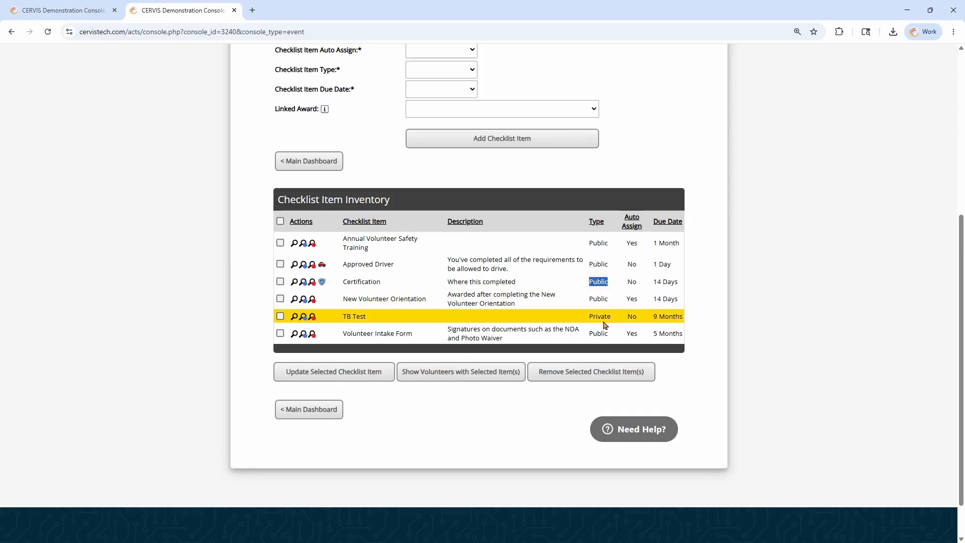
{"action": "double_click", "coordinate": [599, 317]}
{"action": "left_click", "coordinate": [598, 318]}
{"action": "double_click", "coordinate": [598, 282]}
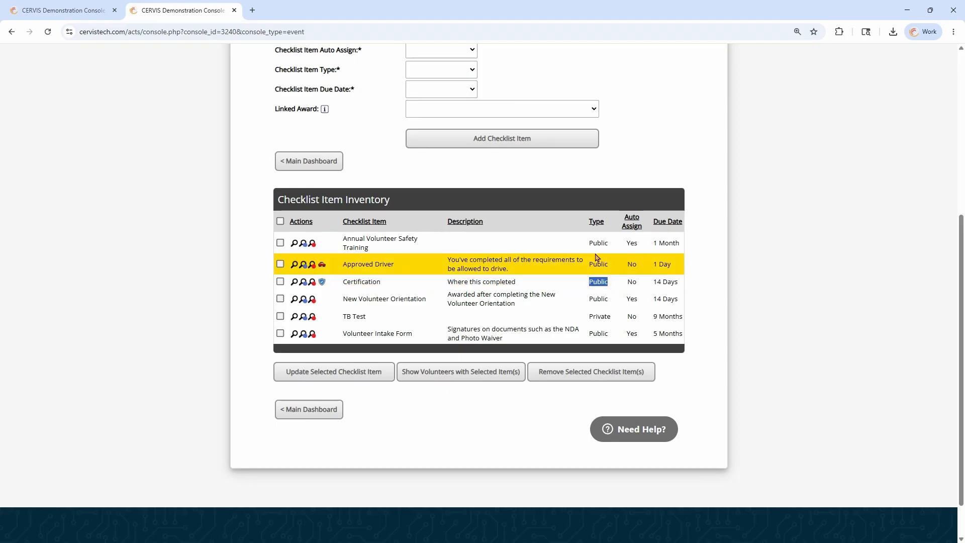
{"action": "left_click", "coordinate": [659, 286]}
Step: View the system at the volunteer access level and open the Volunteer Checklist
{"action": "scroll", "coordinate": [659, 290], "scroll_direction": "up", "scroll_amount": 5}
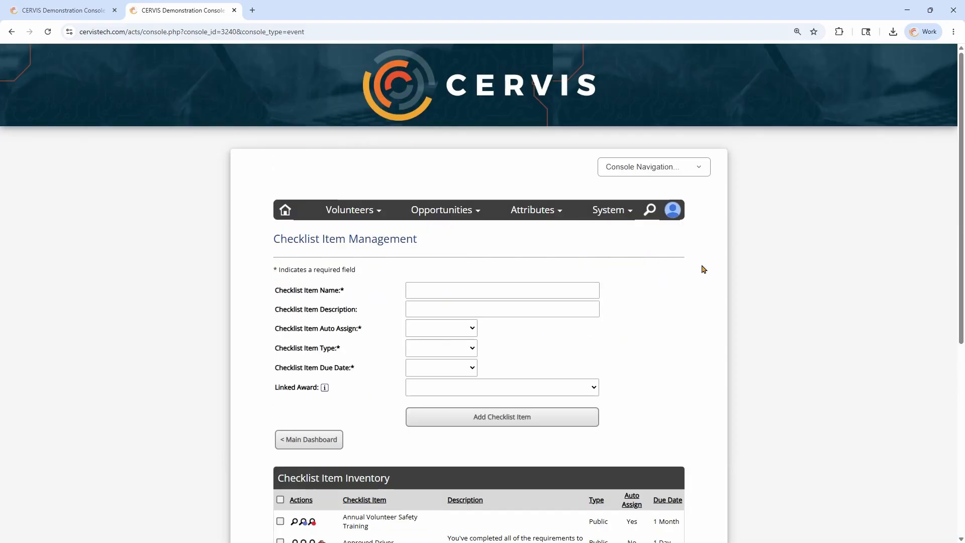
{"action": "left_click", "coordinate": [674, 210]}
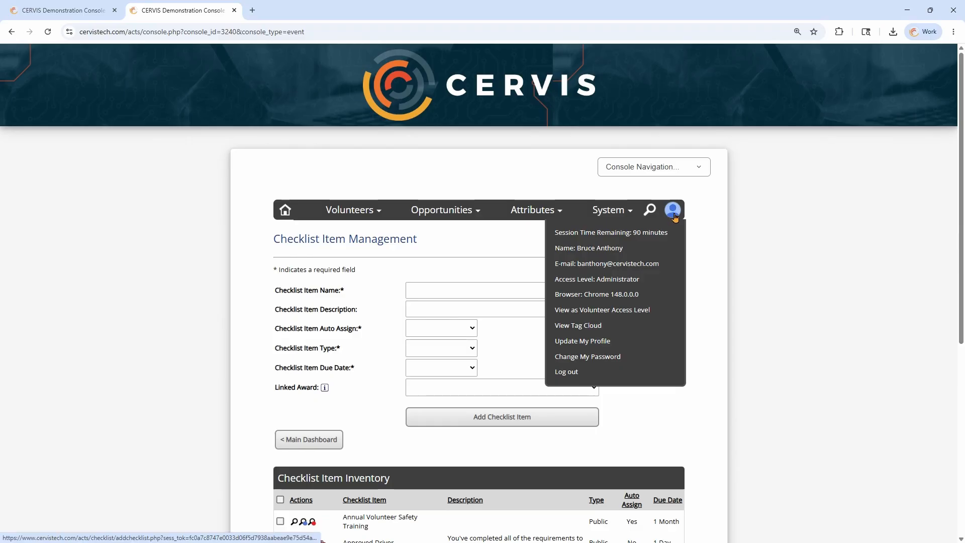
{"action": "left_click", "coordinate": [628, 312]}
{"action": "scroll", "coordinate": [629, 305], "scroll_direction": "down", "scroll_amount": 5}
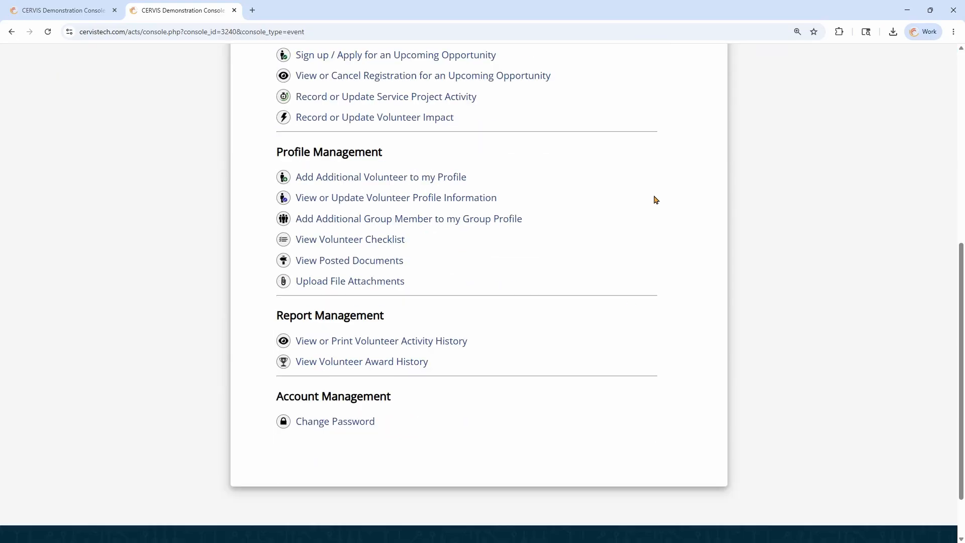
{"action": "left_click", "coordinate": [351, 244]}
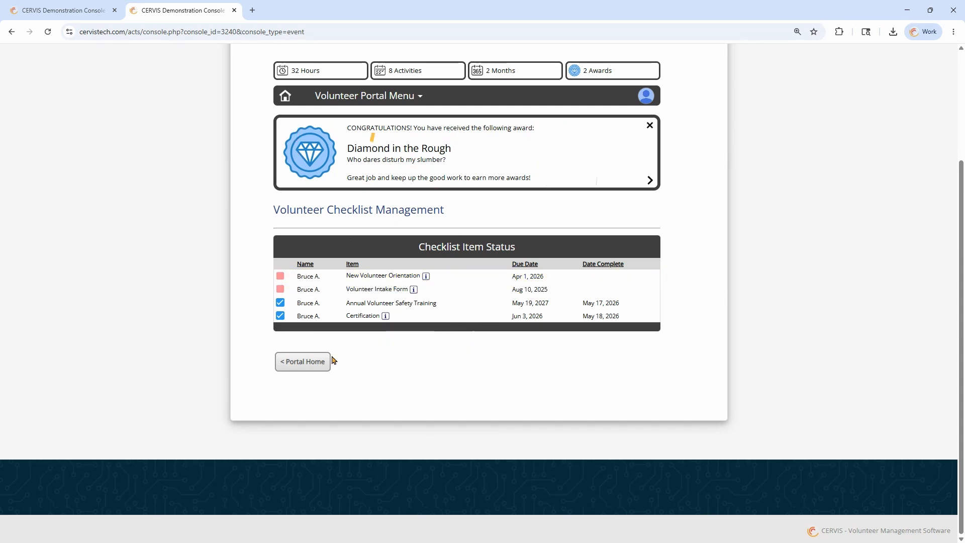
Step: Return to the Volunteer Portal Home and reopen the Volunteer Checklist
{"action": "left_click", "coordinate": [317, 365]}
{"action": "scroll", "coordinate": [603, 352], "scroll_direction": "down", "scroll_amount": 3}
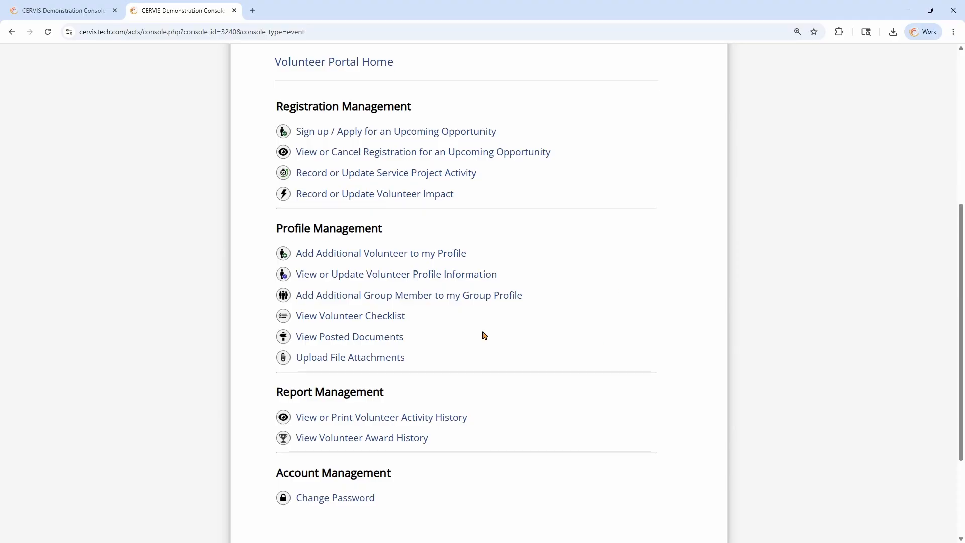
{"action": "left_click", "coordinate": [370, 316]}
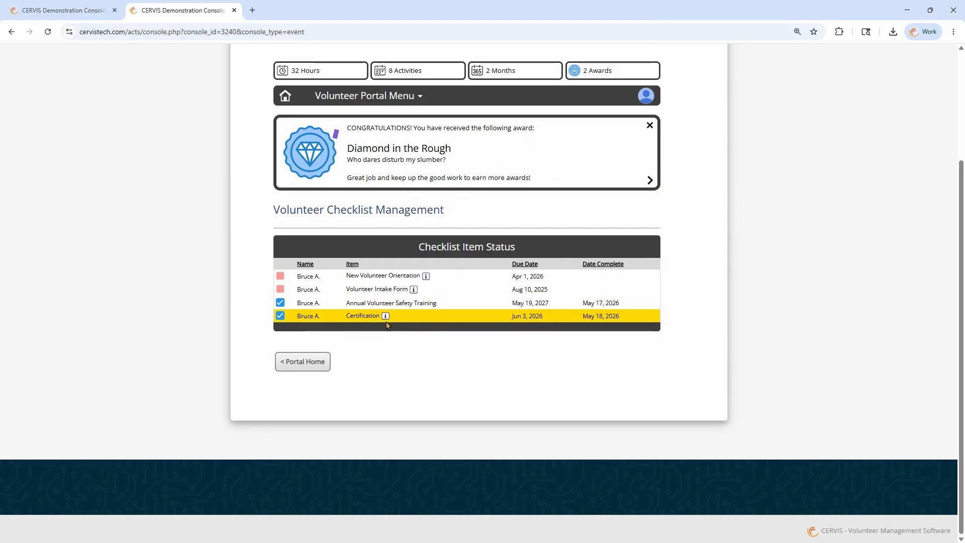
Step: Go from the checklist to the portal's Upload File Attachments page, review it, and return to Portal Home
{"action": "left_click", "coordinate": [312, 362]}
{"action": "scroll", "coordinate": [503, 287], "scroll_direction": "down", "scroll_amount": 4}
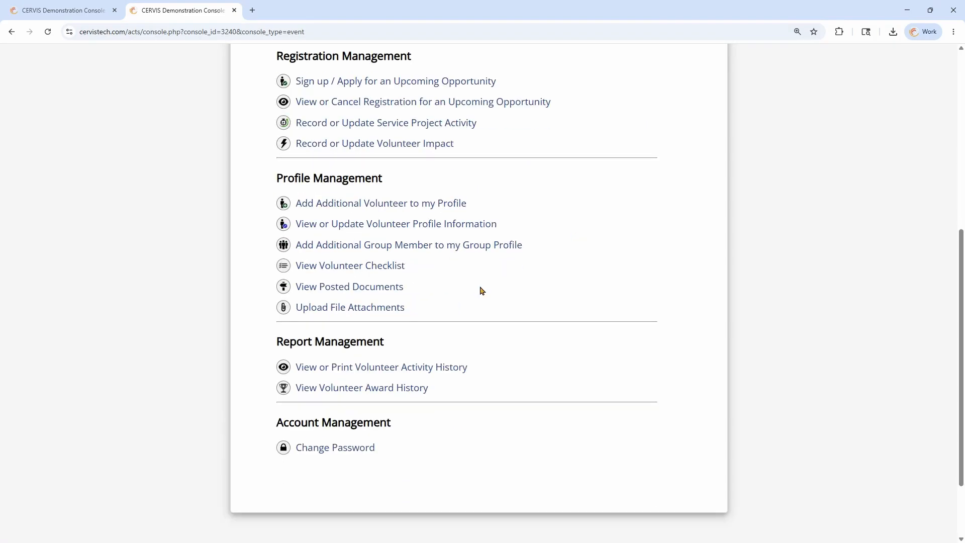
{"action": "left_click", "coordinate": [340, 309]}
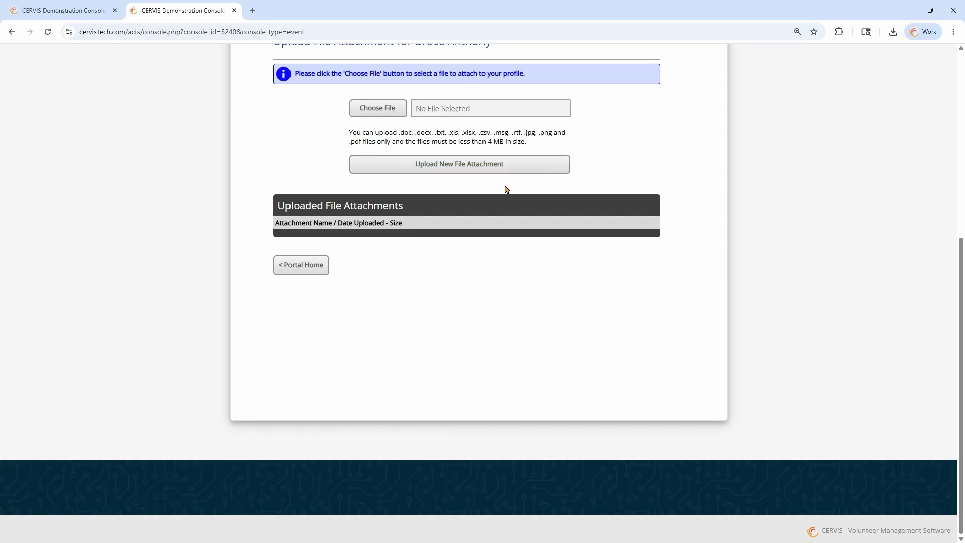
{"action": "left_click", "coordinate": [306, 270]}
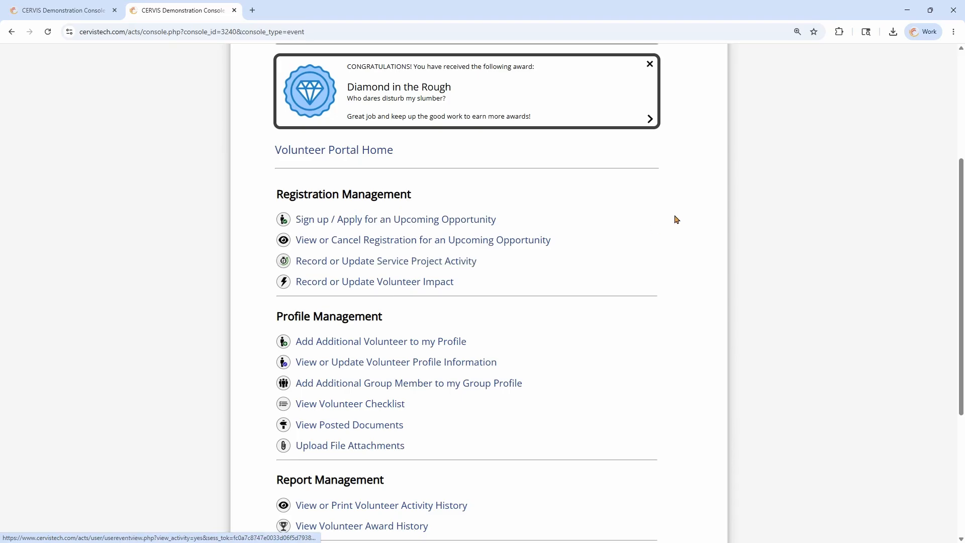
Step: Switch from the volunteer view back to the Administrator access level
{"action": "scroll", "coordinate": [676, 218], "scroll_direction": "up", "scroll_amount": 5}
{"action": "mouse_move", "coordinate": [646, 240]}
{"action": "left_click", "coordinate": [631, 324]}
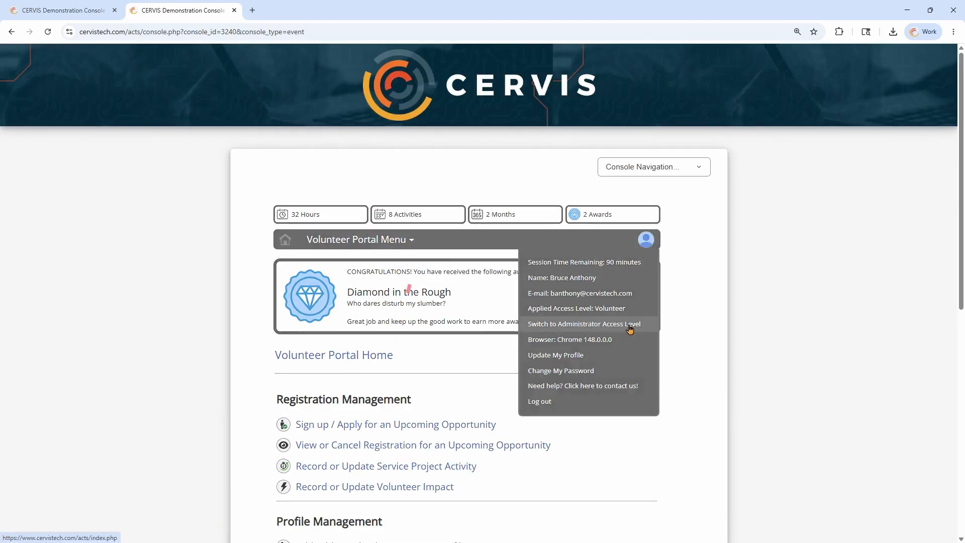
Step: Open the Advanced Volunteer Search and expand the Volunteer File Attachment Options
{"action": "scroll", "coordinate": [439, 191], "scroll_direction": "down", "scroll_amount": 7}
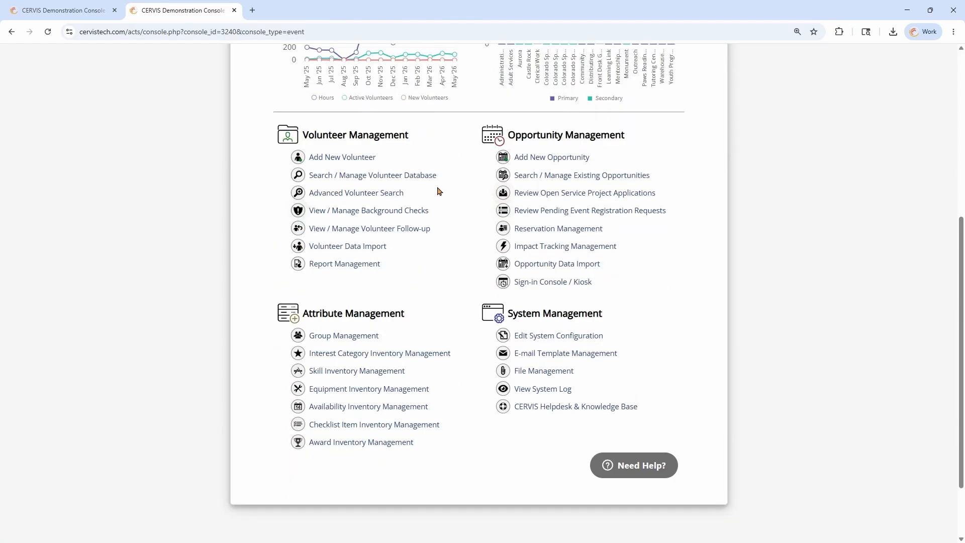
{"action": "left_click", "coordinate": [369, 195]}
{"action": "scroll", "coordinate": [362, 203], "scroll_direction": "down", "scroll_amount": 10}
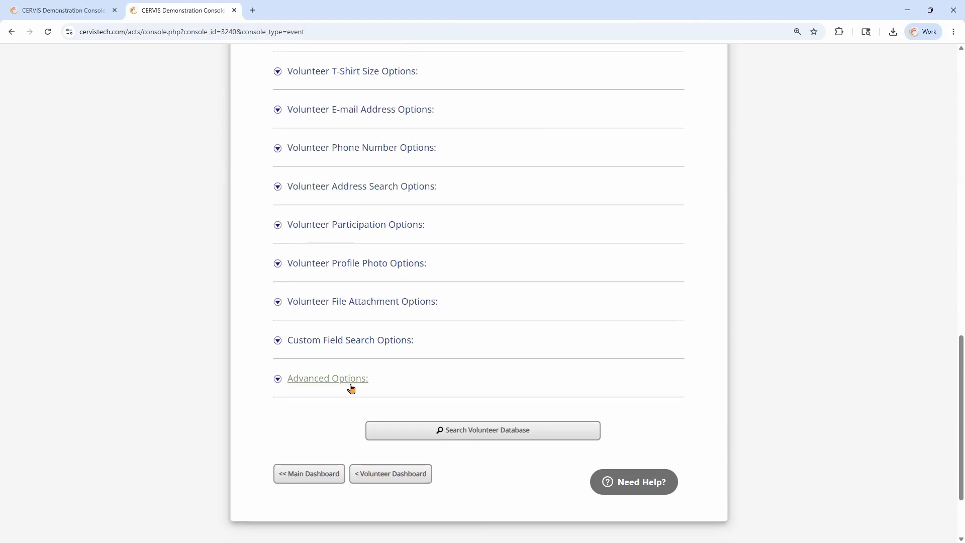
{"action": "left_click", "coordinate": [390, 301]}
{"action": "scroll", "coordinate": [503, 242], "scroll_direction": "down", "scroll_amount": 3}
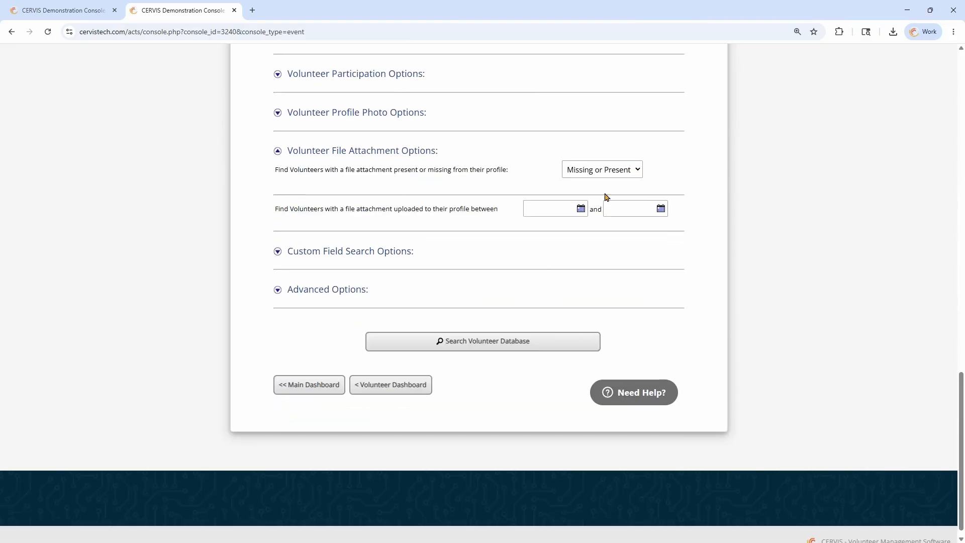
Step: Search for volunteers with a file attachment uploaded to their profile between 05/10/2026 and 05/20/2026
{"action": "left_click", "coordinate": [565, 211]}
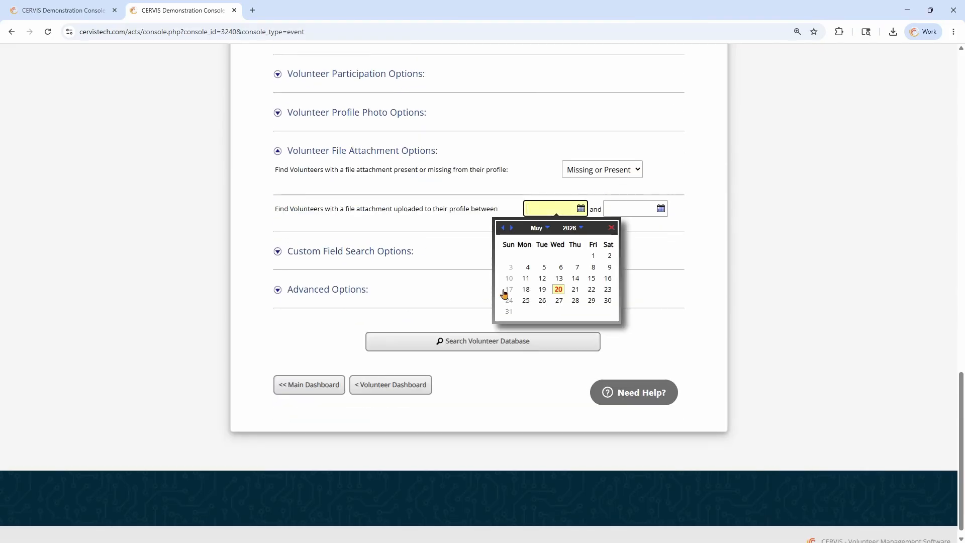
{"action": "left_click", "coordinate": [508, 290]}
{"action": "left_click", "coordinate": [566, 211]}
{"action": "left_click", "coordinate": [510, 278]}
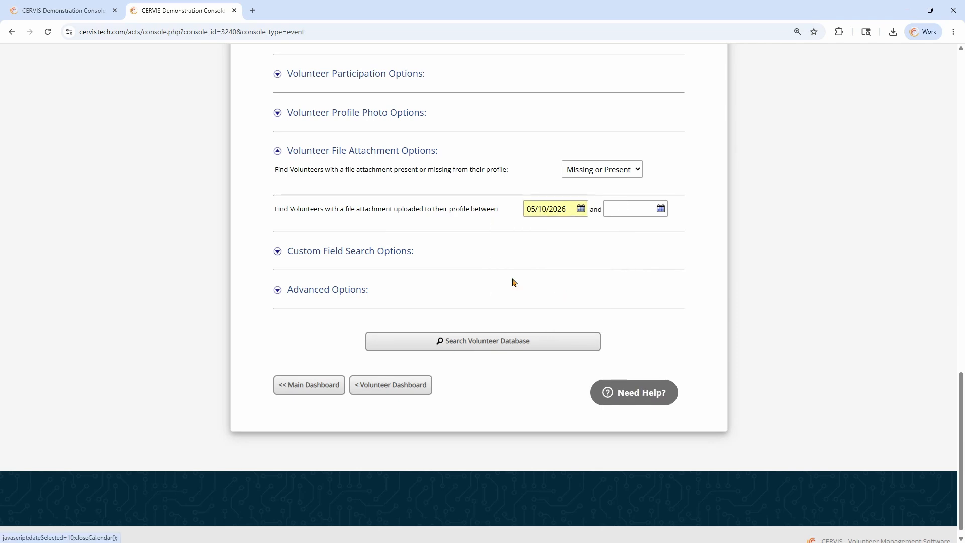
{"action": "left_click", "coordinate": [629, 210]}
{"action": "left_click", "coordinate": [609, 290]}
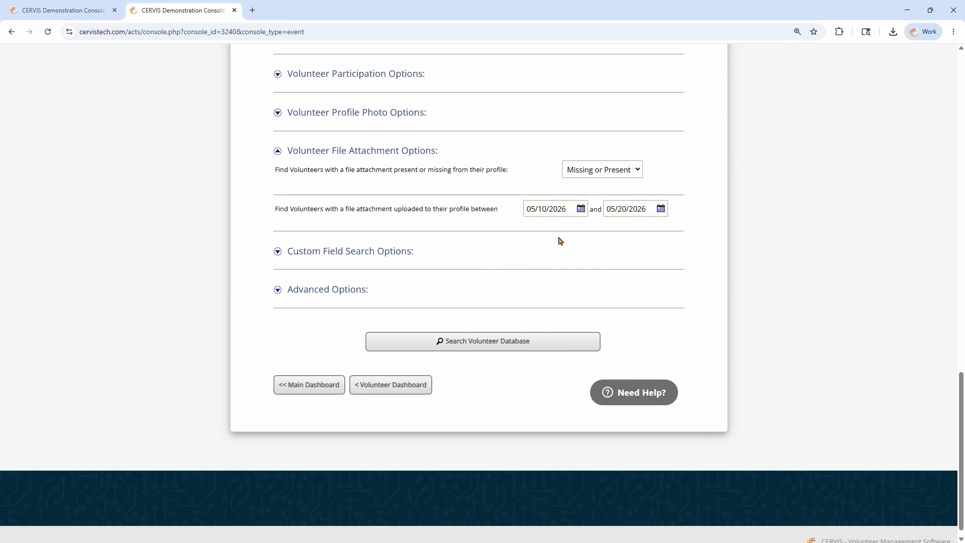
{"action": "left_click", "coordinate": [470, 345]}
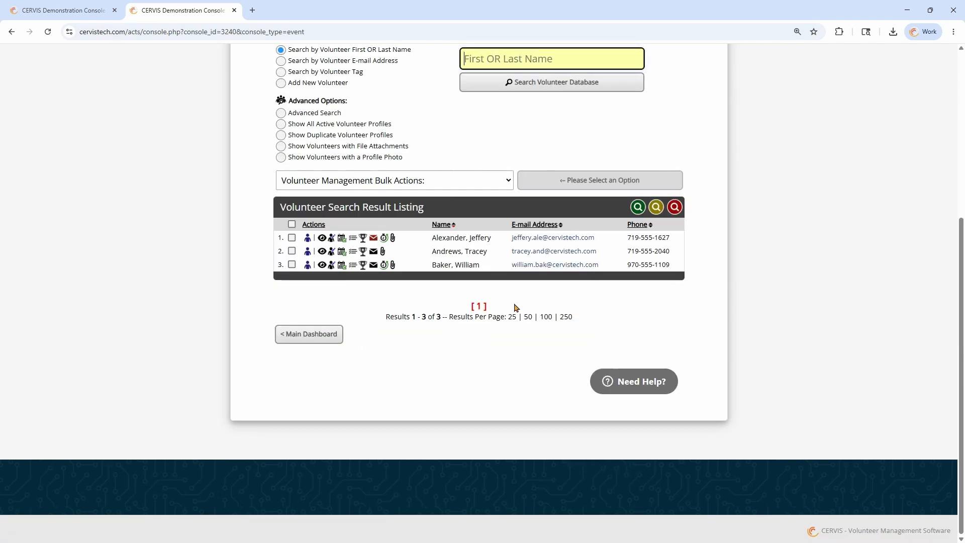
Step: View the first volunteer's file attachments, briefly selecting and deselecting CERVIS_New_Account_Overview.docx
{"action": "left_click", "coordinate": [393, 237]}
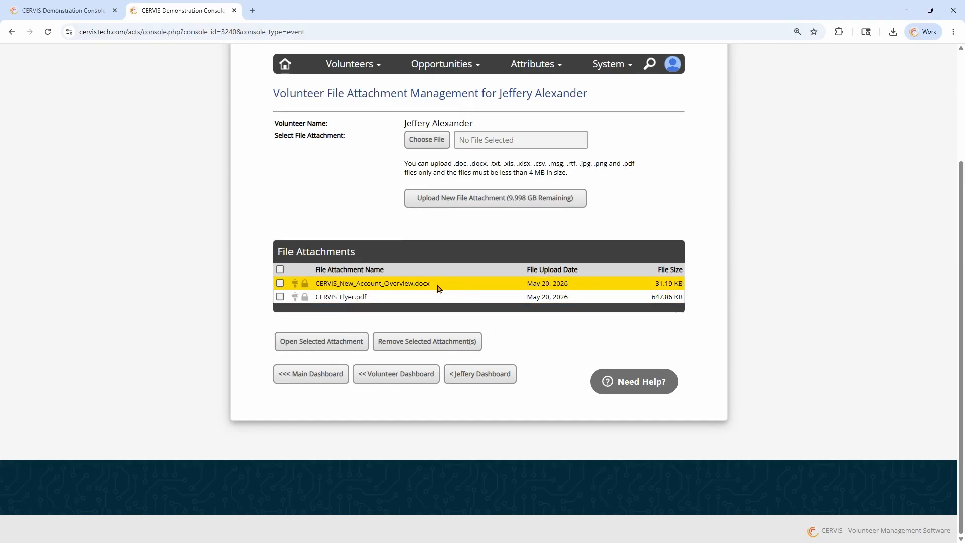
{"action": "left_click", "coordinate": [281, 283]}
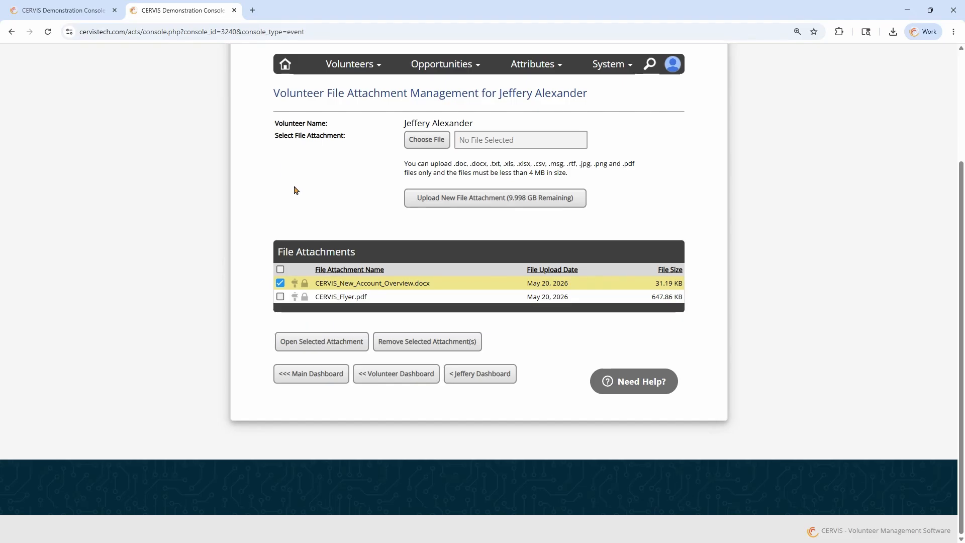
{"action": "left_click", "coordinate": [280, 283]}
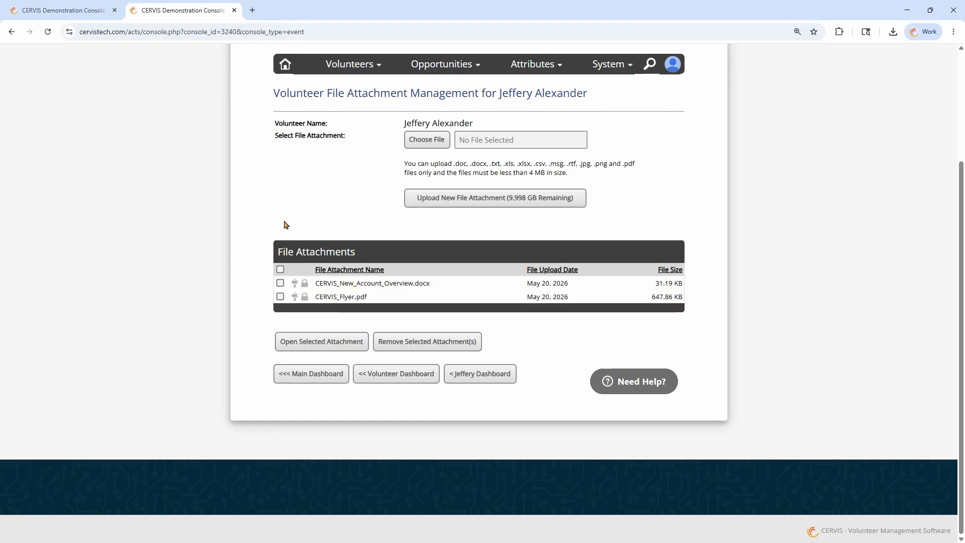
Step: Return to the Main Dashboard and open the Security & Privacy Settings in the system configuration
{"action": "left_click", "coordinate": [317, 380]}
{"action": "scroll", "coordinate": [435, 298], "scroll_direction": "down", "scroll_amount": 3}
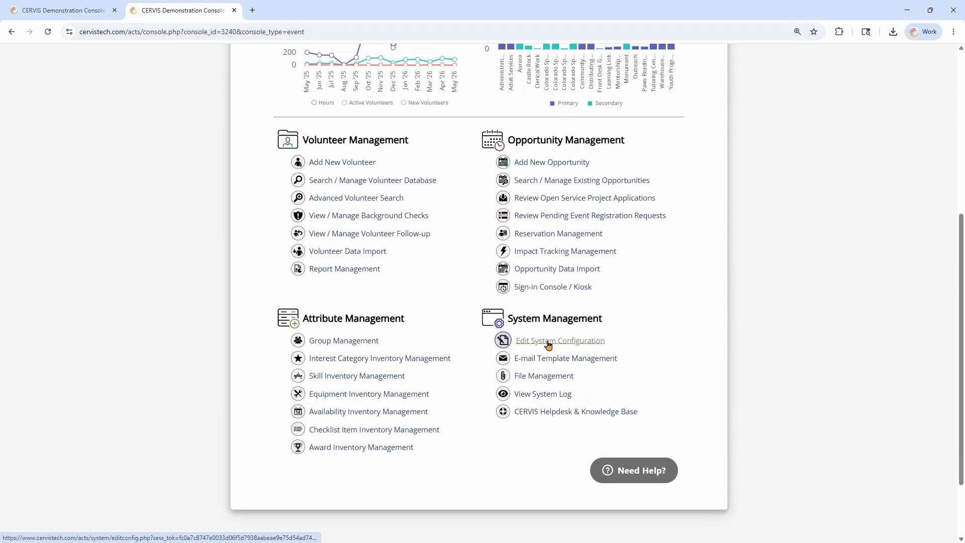
{"action": "left_click", "coordinate": [550, 345]}
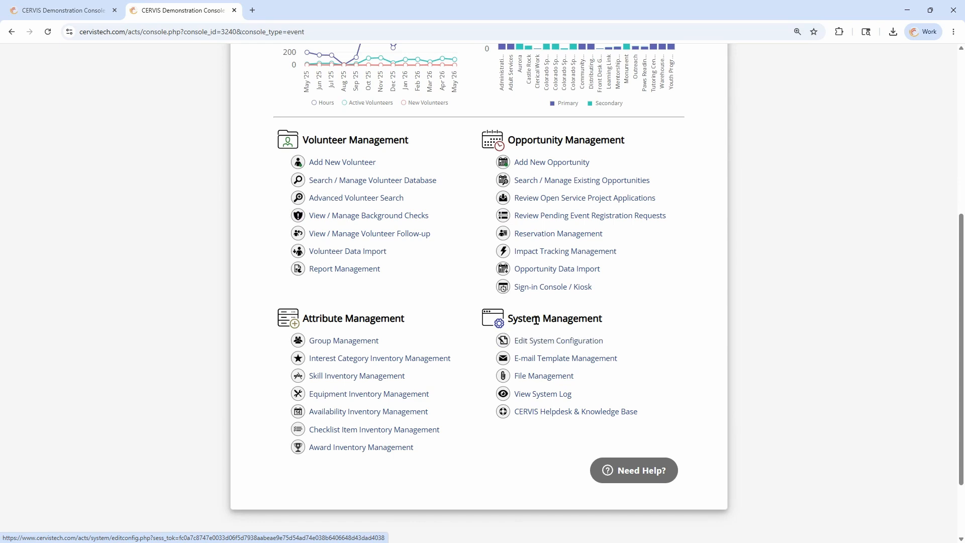
{"action": "scroll", "coordinate": [555, 330], "scroll_direction": "down", "scroll_amount": 1}
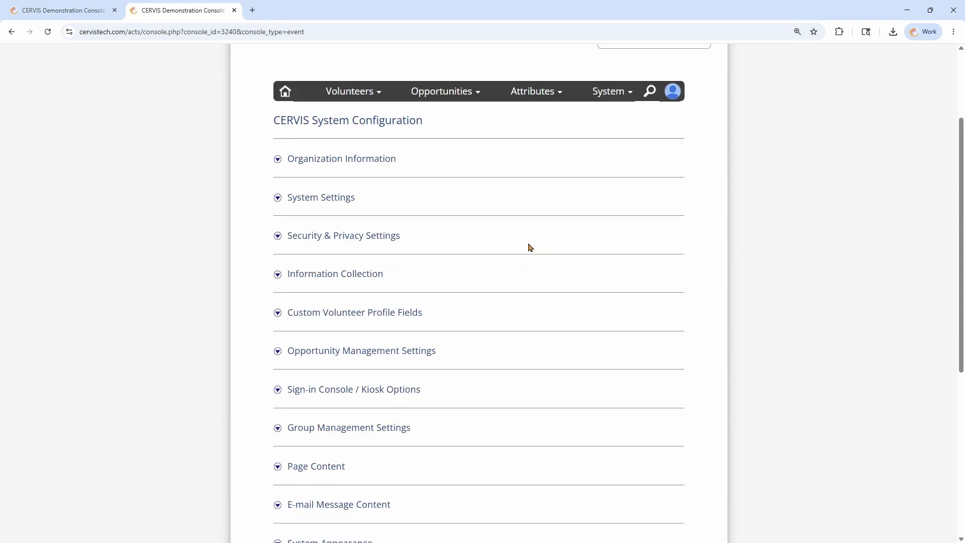
{"action": "left_click", "coordinate": [361, 245]}
{"action": "scroll", "coordinate": [409, 240], "scroll_direction": "down", "scroll_amount": 4}
{"action": "scroll", "coordinate": [410, 249], "scroll_direction": "down", "scroll_amount": 1}
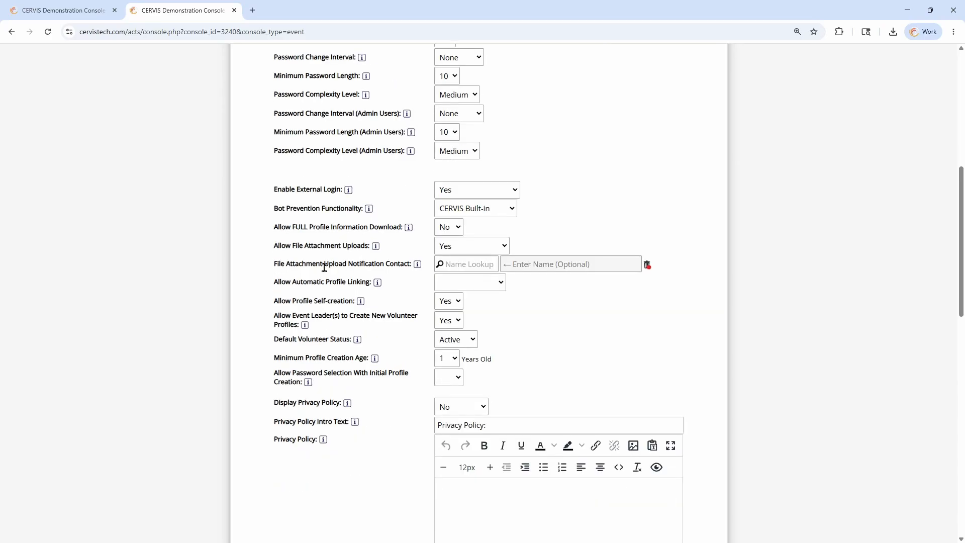
Step: Try No for Allow File Attachment Uploads, and set the option to Yes - Admin Only
{"action": "left_click_drag", "start_coordinate": [282, 246], "coordinate": [370, 248]}
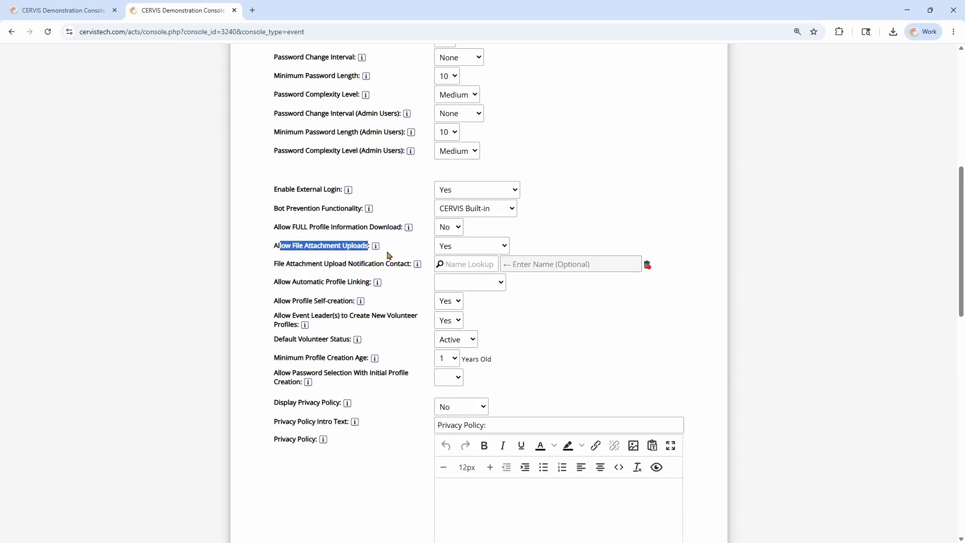
{"action": "left_click", "coordinate": [402, 254]}
{"action": "left_click", "coordinate": [473, 246]}
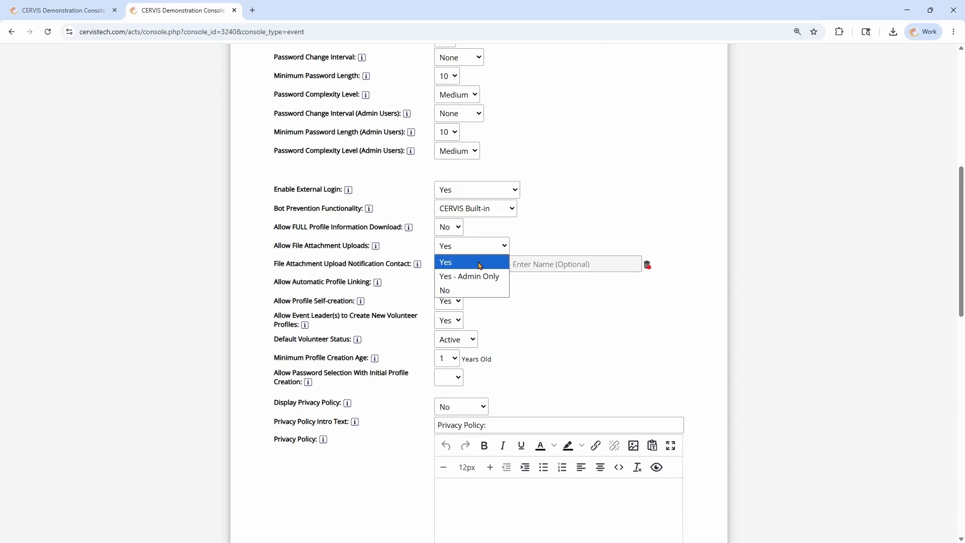
{"action": "left_click", "coordinate": [461, 292]}
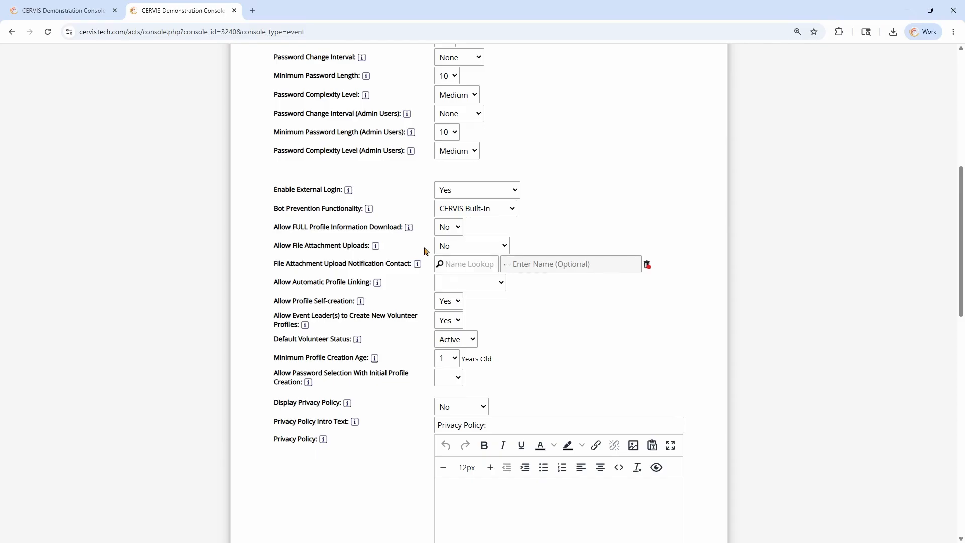
{"action": "left_click", "coordinate": [470, 247]}
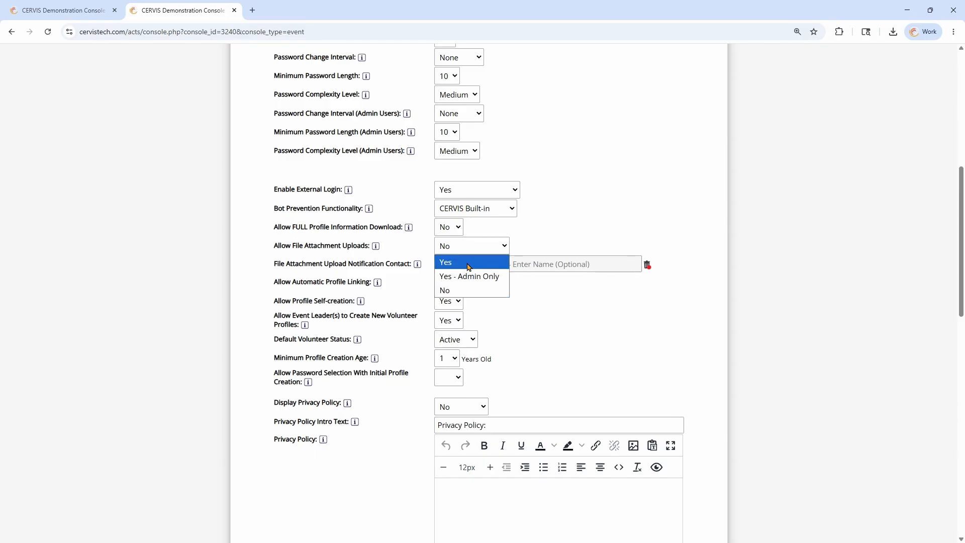
{"action": "left_click", "coordinate": [474, 277]}
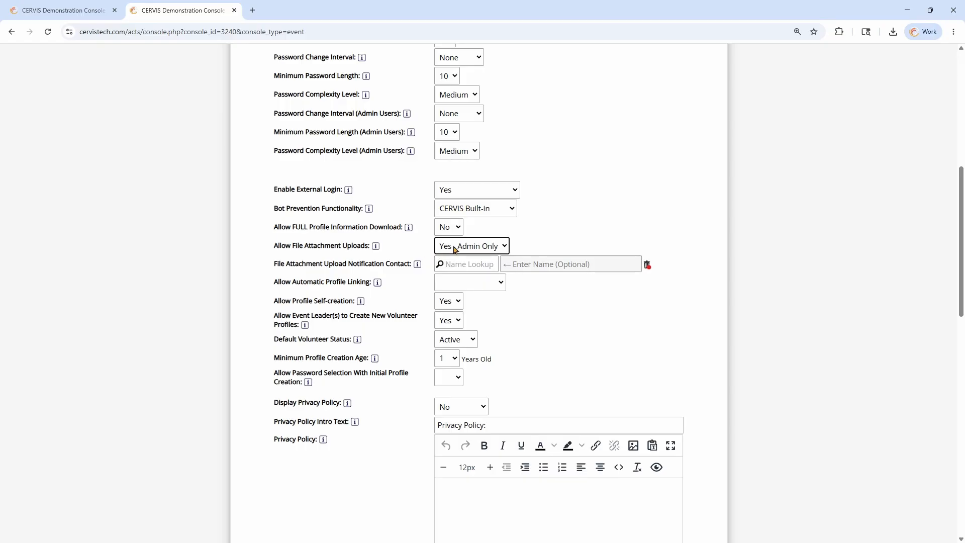
Step: Look up Bruce in the File Attachment Upload Notification Contact setting and assign the matching administrator as the contact
{"action": "left_click", "coordinate": [421, 253]}
{"action": "left_click_drag", "start_coordinate": [331, 265], "coordinate": [409, 264]}
{"action": "left_click", "coordinate": [461, 264]}
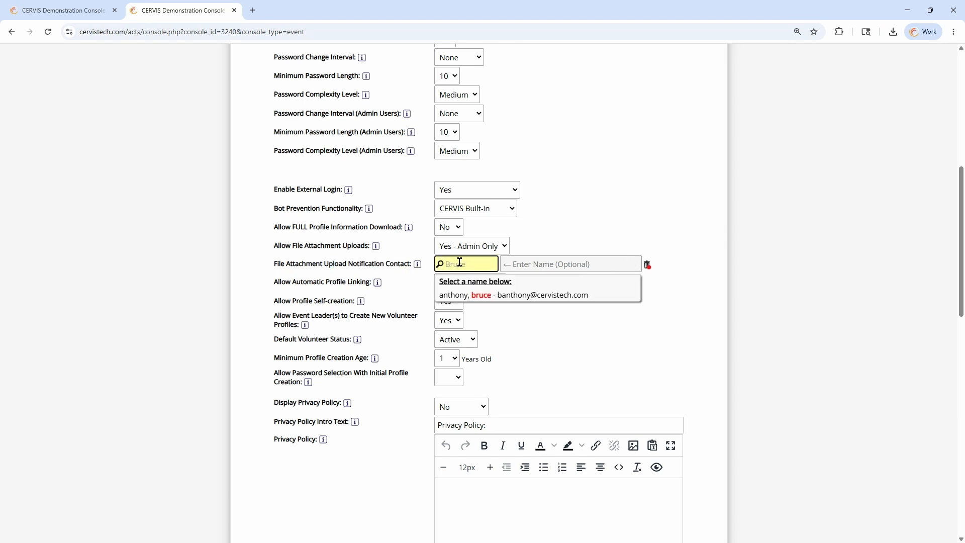
{"action": "left_click", "coordinate": [543, 295]}
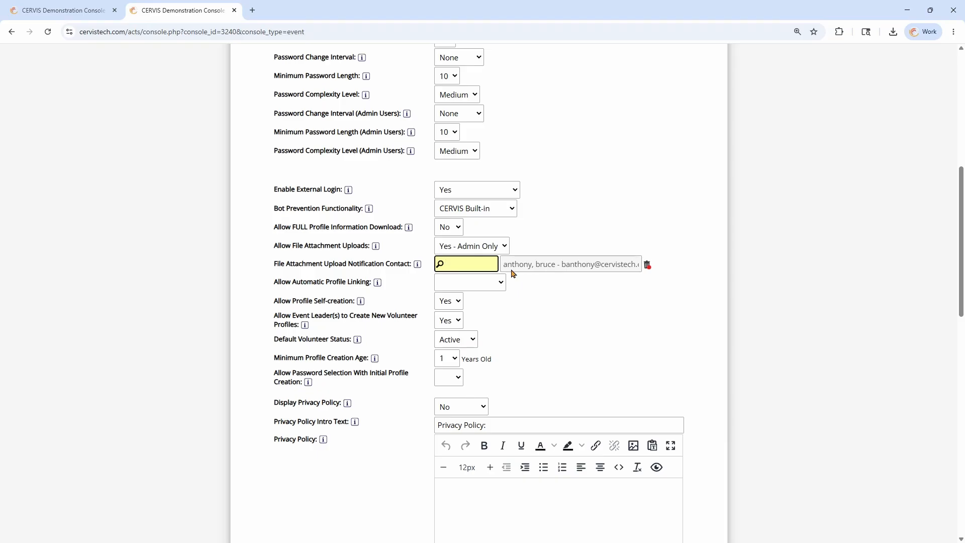
{"action": "left_click", "coordinate": [398, 263]}
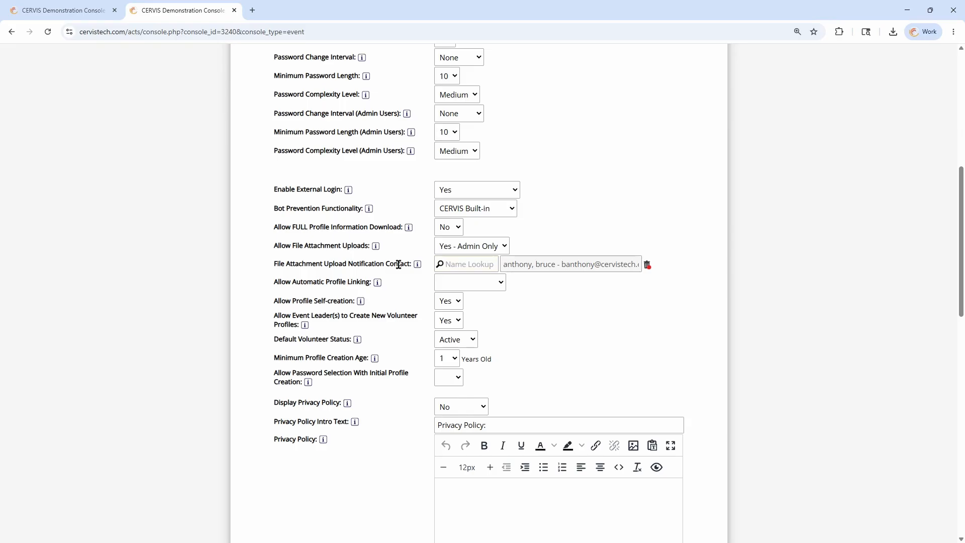
Step: Return to the Main Dashboard and bring up its Attribute Management and System Management sections
{"action": "scroll", "coordinate": [400, 279], "scroll_direction": "up", "scroll_amount": 8}
{"action": "left_click", "coordinate": [285, 219]}
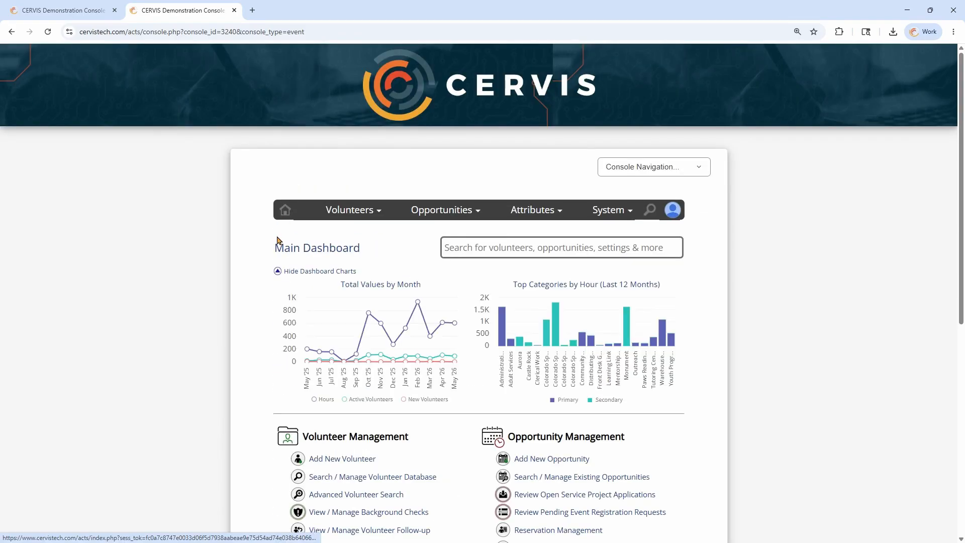
{"action": "scroll", "coordinate": [263, 299], "scroll_direction": "down", "scroll_amount": 1}
{"action": "scroll", "coordinate": [259, 294], "scroll_direction": "down", "scroll_amount": 2}
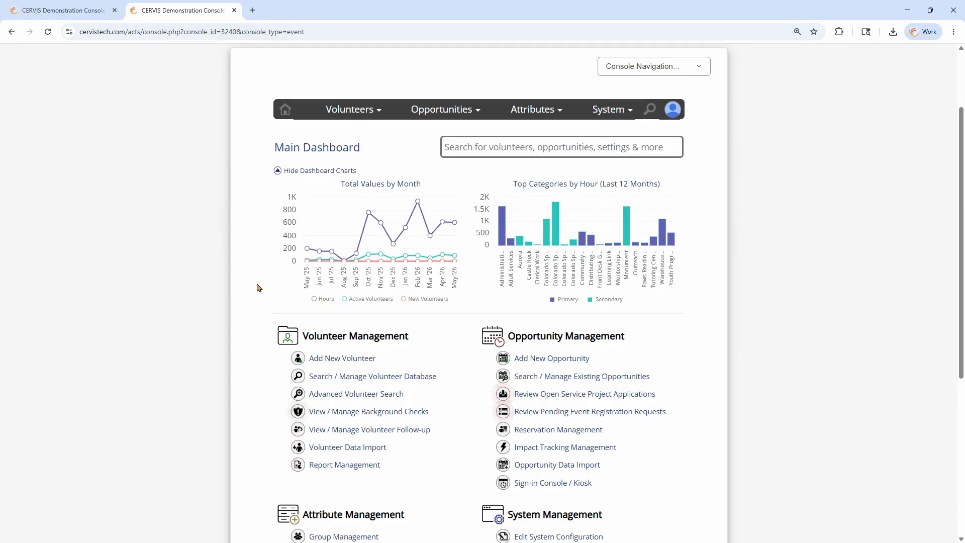
{"action": "scroll", "coordinate": [259, 296], "scroll_direction": "down", "scroll_amount": 4}
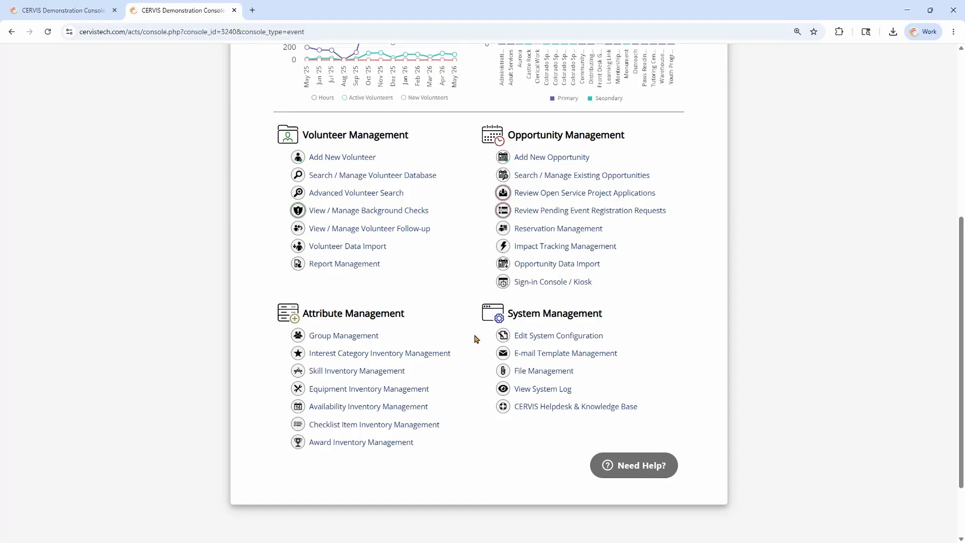
Step: Search the CERVIS Customer Support help widget for "file attachments"
{"action": "left_click", "coordinate": [652, 475]}
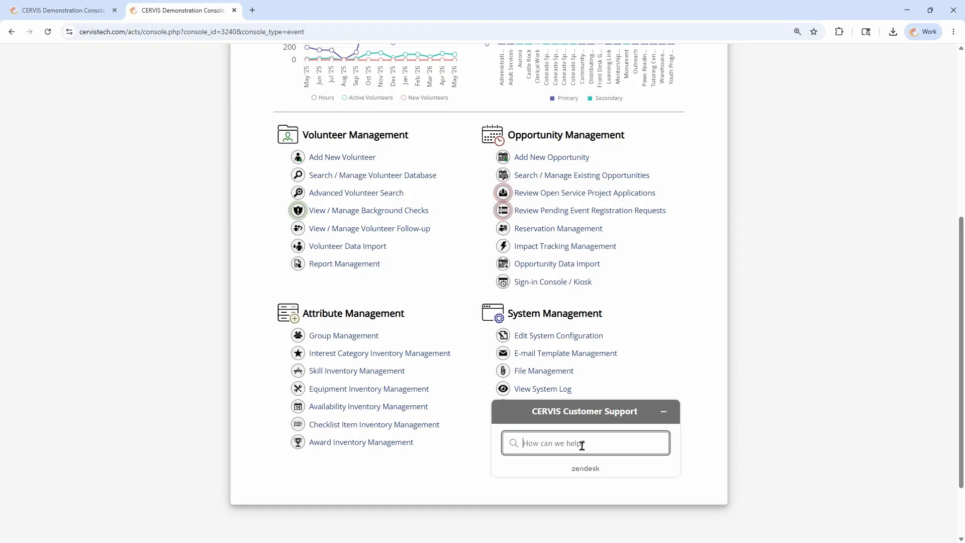
{"action": "type", "text": "file "}
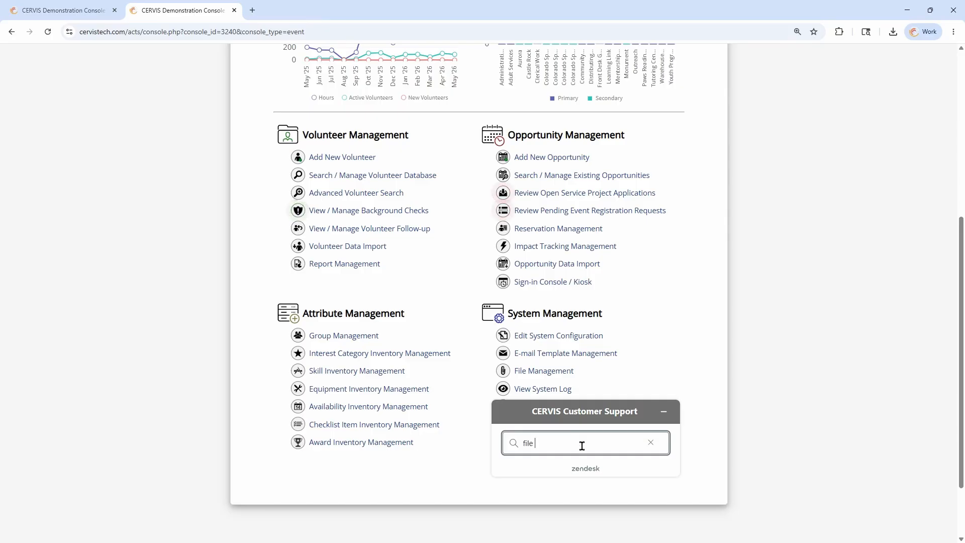
{"action": "type", "text": "attachemnts"}
{"action": "key", "text": "Return"}
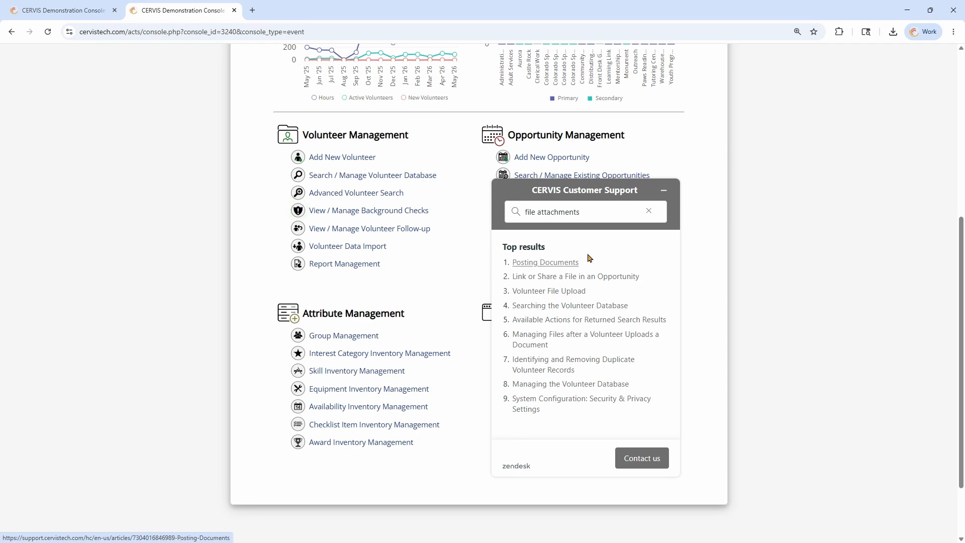
Step: View the Priority Email Support contact form, and minimize the support widget without sending a message
{"action": "left_click", "coordinate": [656, 465]}
{"action": "left_click", "coordinate": [562, 356]}
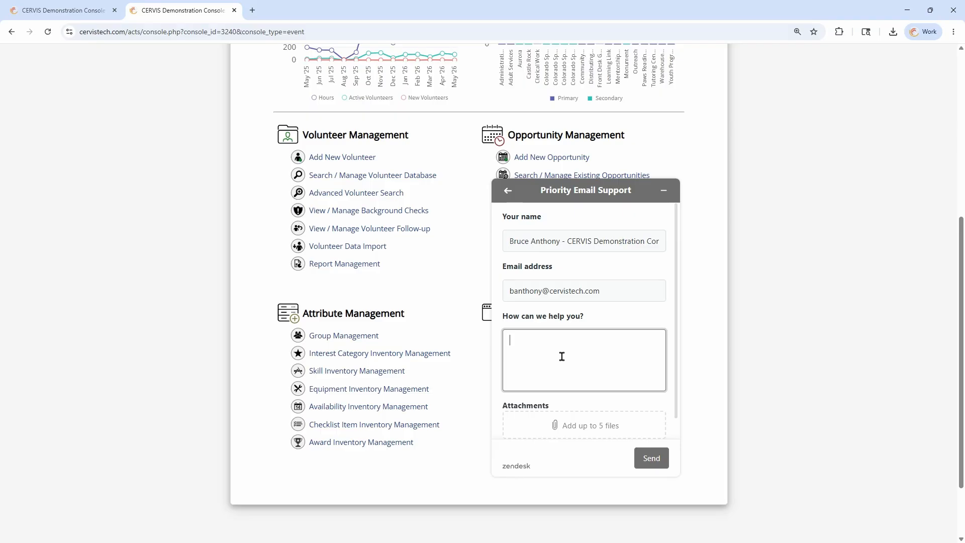
{"action": "left_click", "coordinate": [662, 193]}
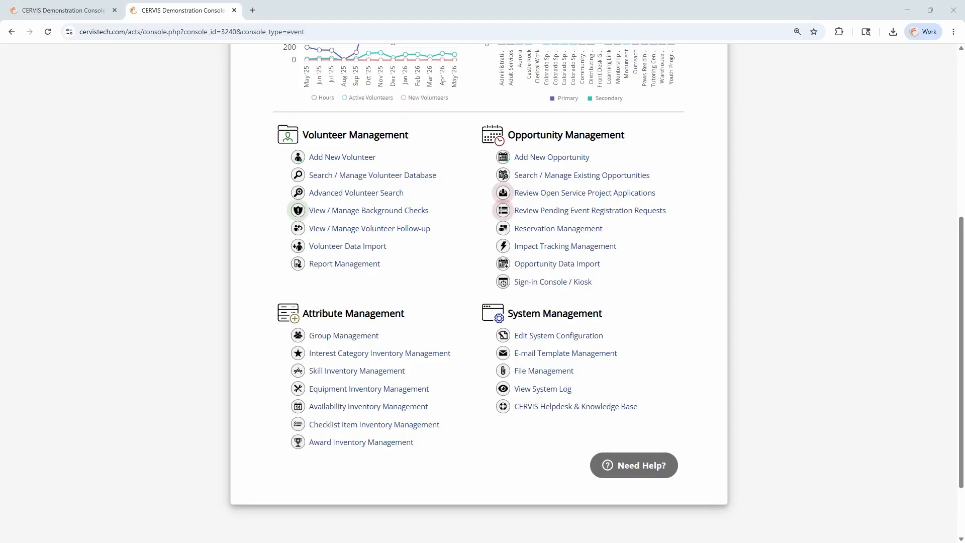
{"action": "left_click", "coordinate": [254, 10]}
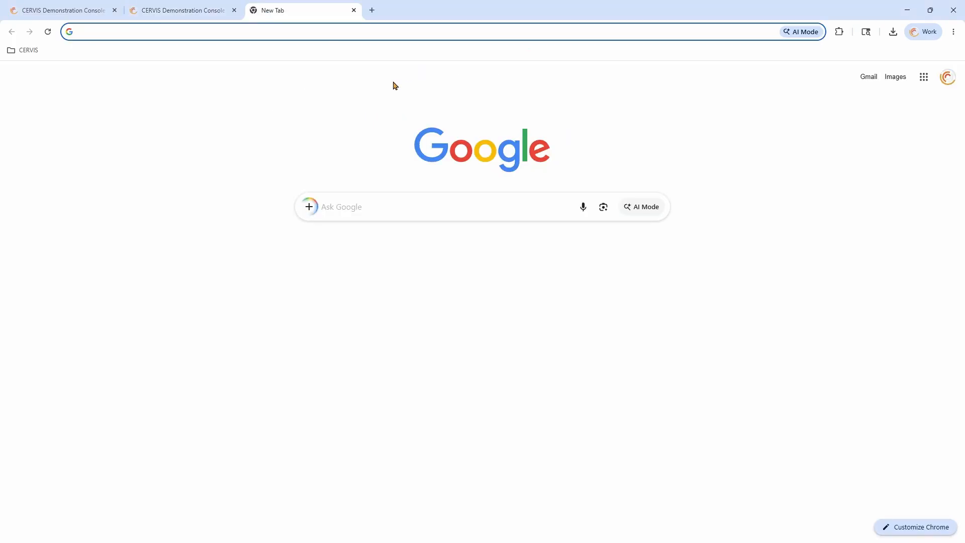
{"action": "type", "text": "https://v.cerv.is/"}
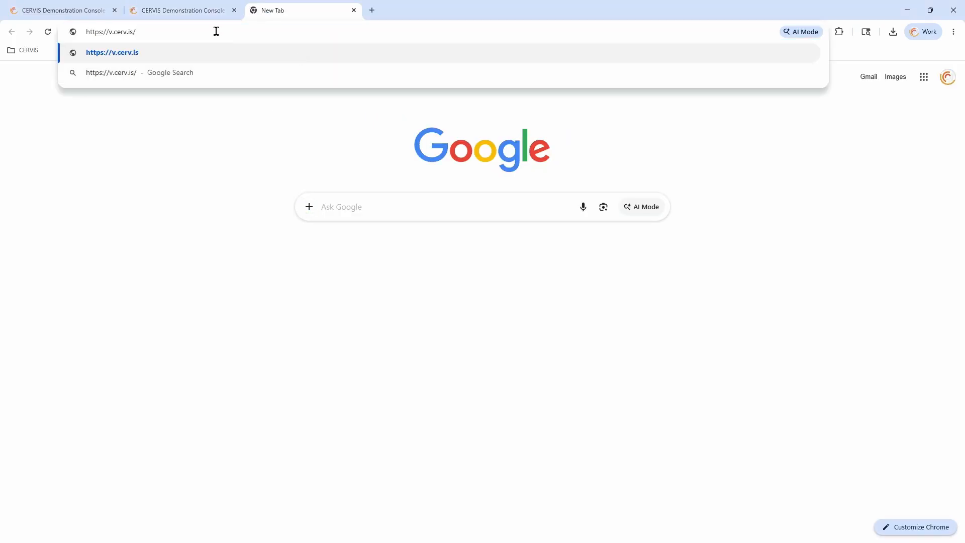
{"action": "key", "text": "Return"}
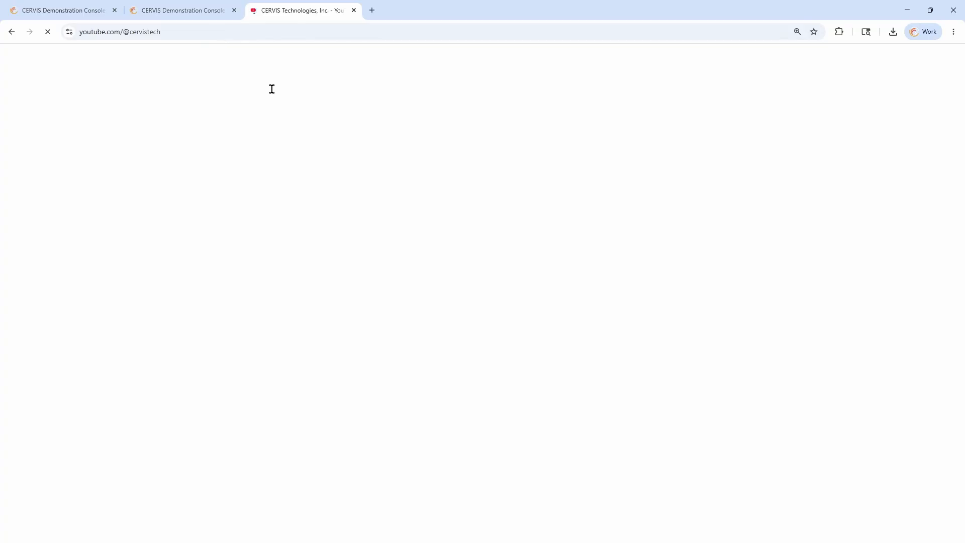
Step: Look through the YouTube channel's starter kit, volunteer resources and webinar playlists, and return to the CERVIS console's Main Dashboard
{"action": "scroll", "coordinate": [261, 273], "scroll_direction": "down", "scroll_amount": 3}
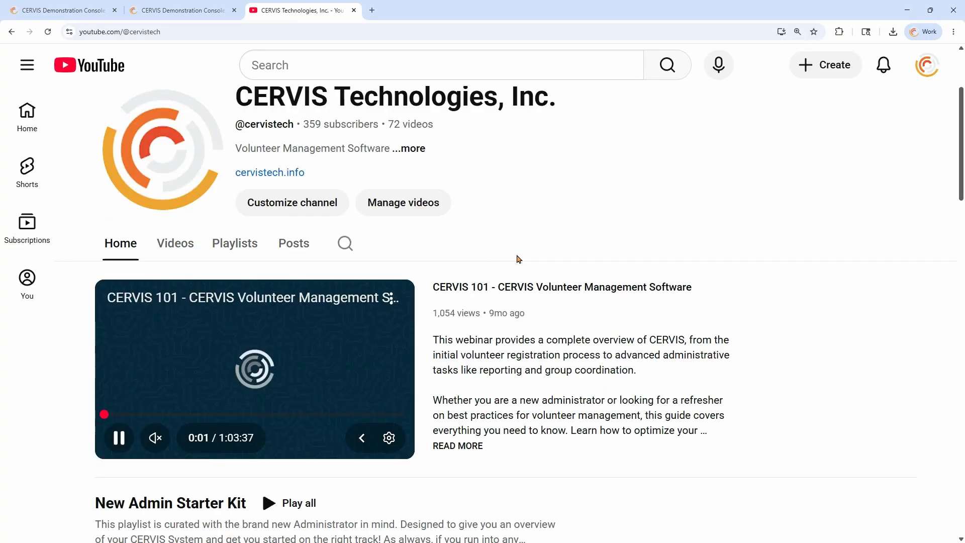
{"action": "key", "text": "ctrl+minus"}
{"action": "scroll", "coordinate": [563, 263], "scroll_direction": "down", "scroll_amount": 1}
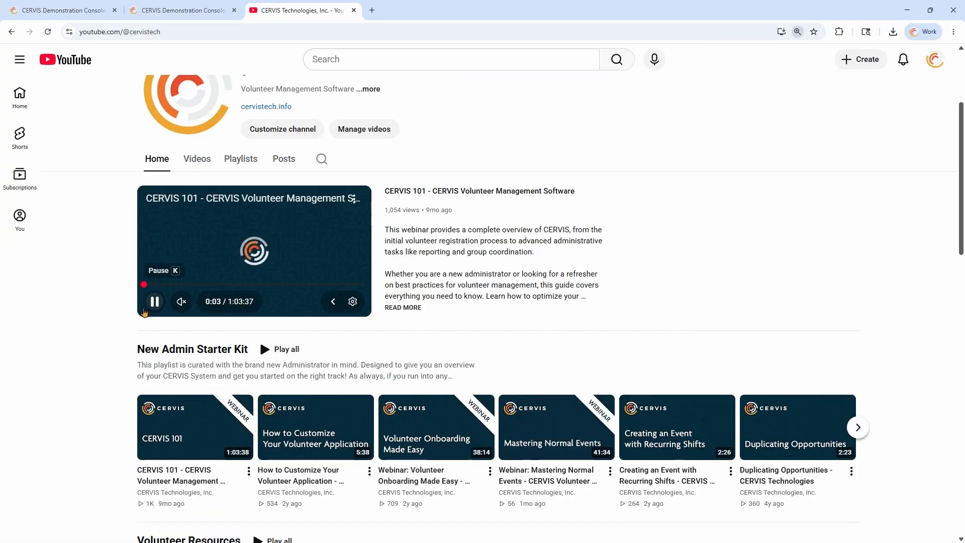
{"action": "scroll", "coordinate": [435, 320], "scroll_direction": "down", "scroll_amount": 3}
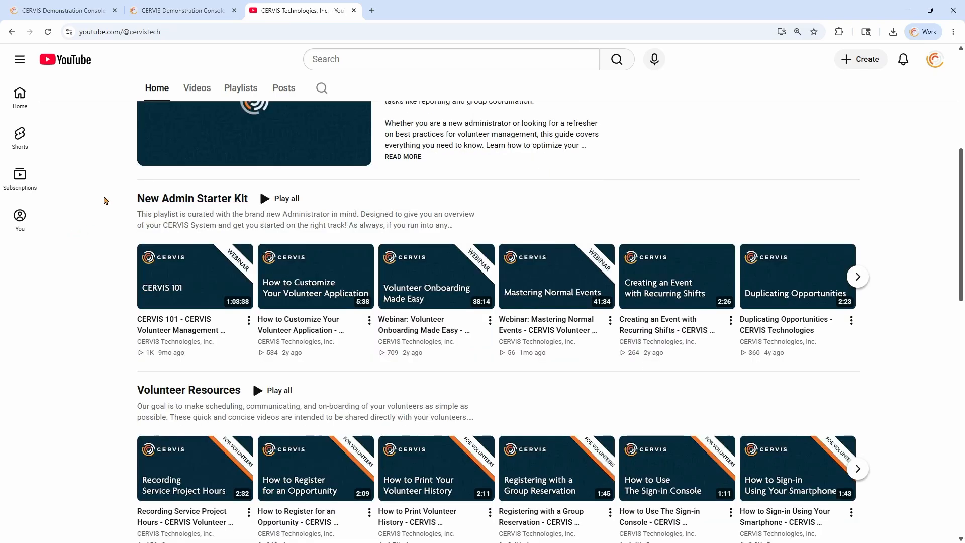
{"action": "scroll", "coordinate": [107, 229], "scroll_direction": "down", "scroll_amount": 2}
{"action": "scroll", "coordinate": [107, 284], "scroll_direction": "up", "scroll_amount": 8}
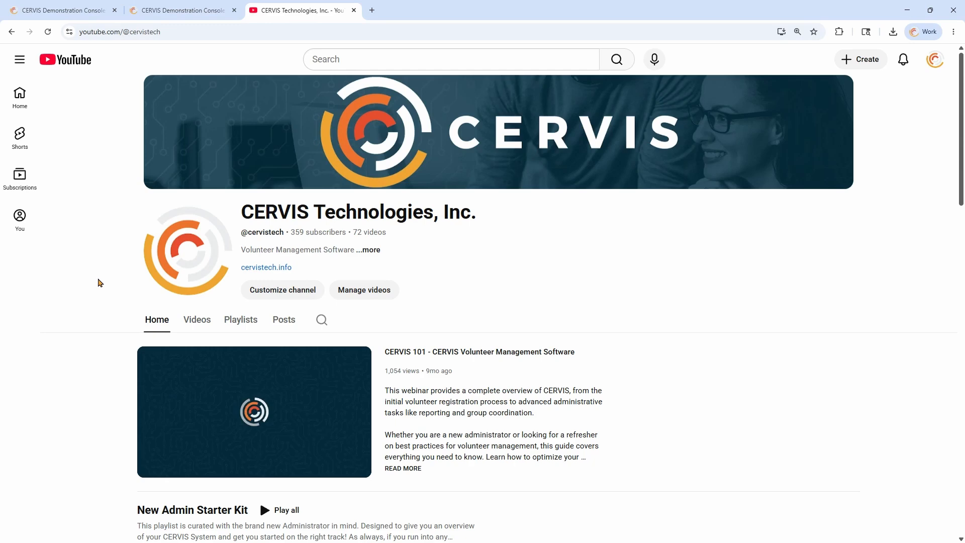
{"action": "scroll", "coordinate": [100, 283], "scroll_direction": "down", "scroll_amount": 9}
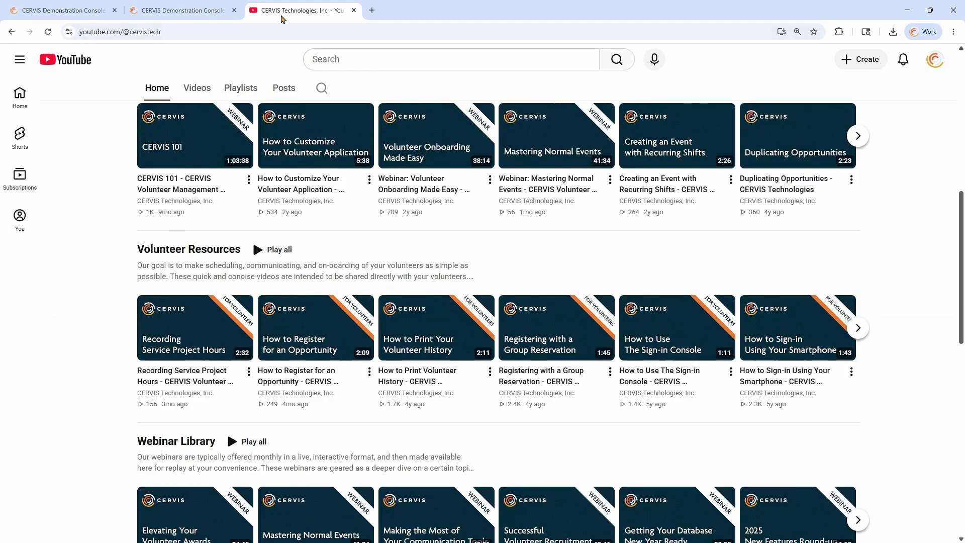
{"action": "left_click", "coordinate": [213, 15]}
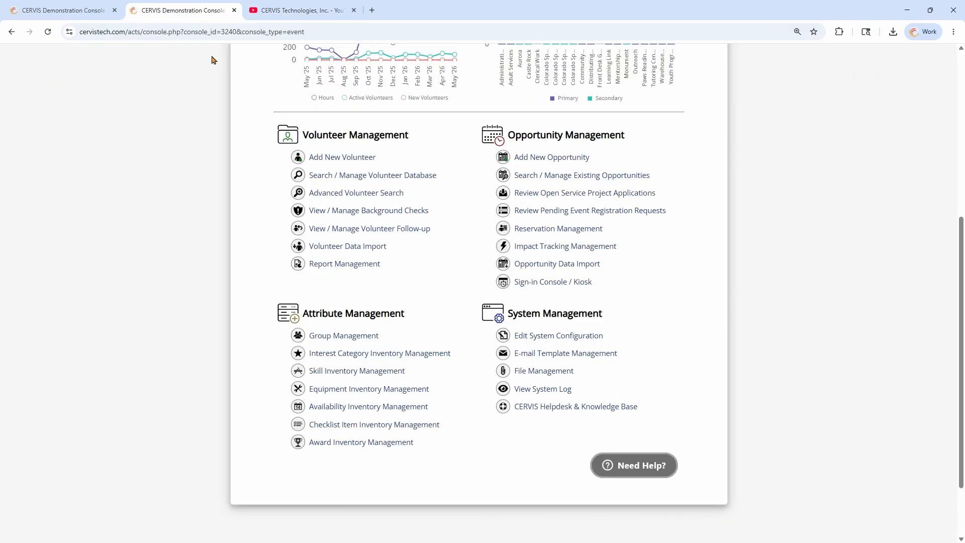
{"action": "scroll", "coordinate": [249, 252], "scroll_direction": "up", "scroll_amount": 4}
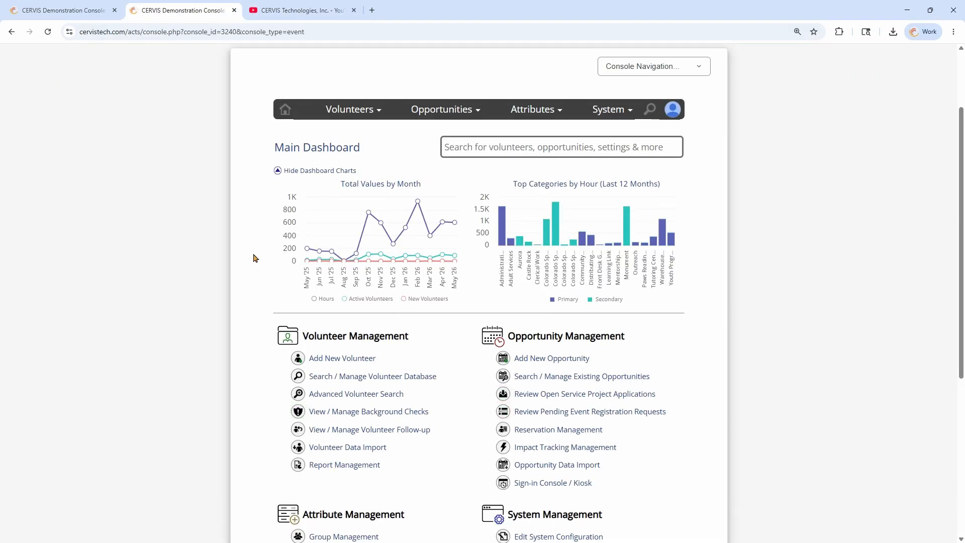